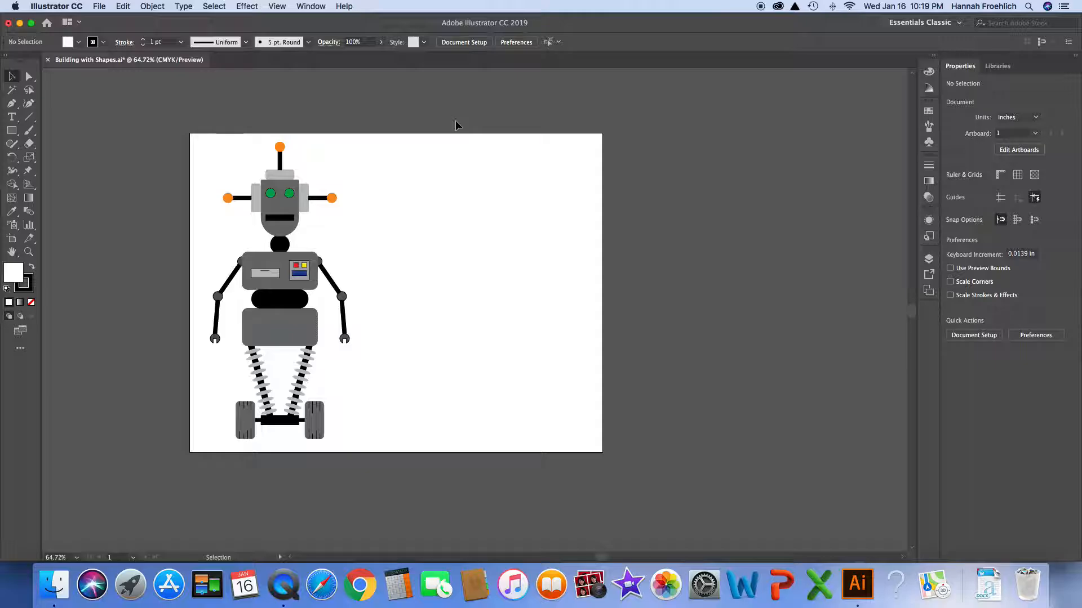
# Step: Set the workspace layout to Essentials Classic
pyautogui.scroll(-1, 431, 162)
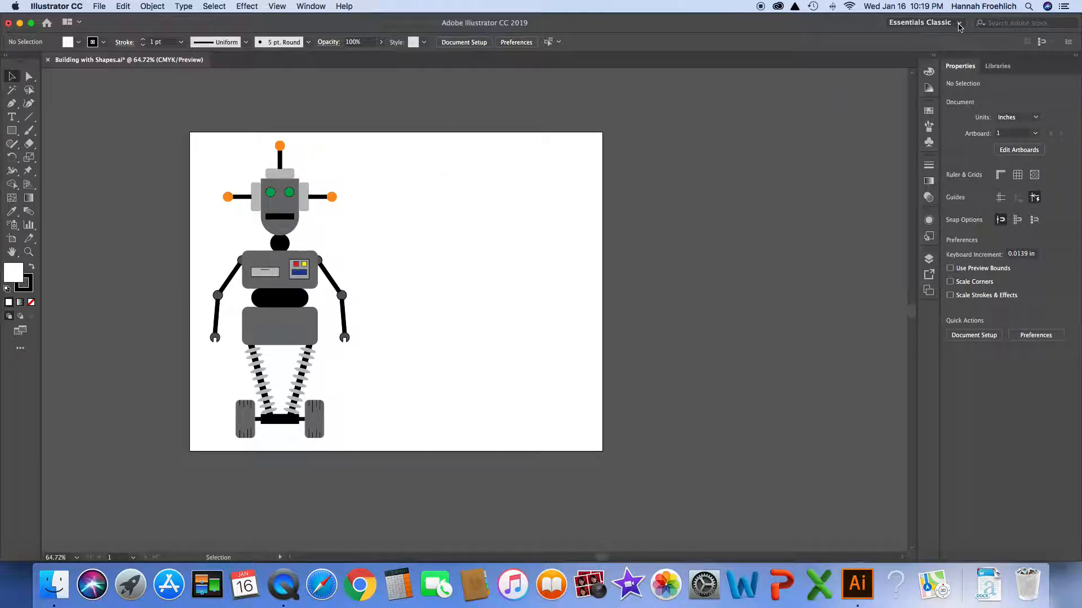
pyautogui.click(960, 24)
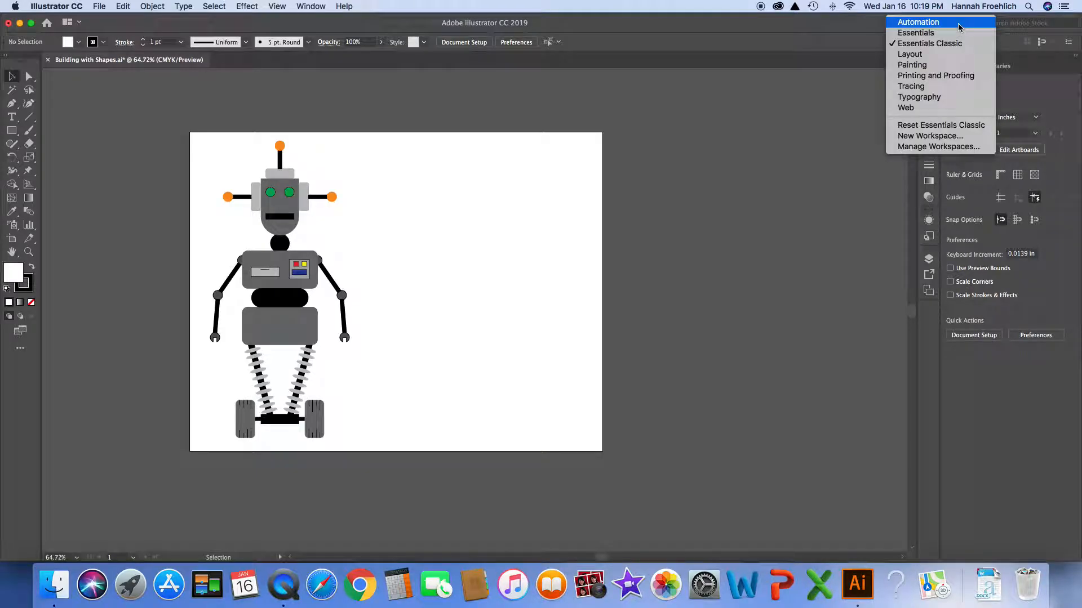
pyautogui.click(923, 45)
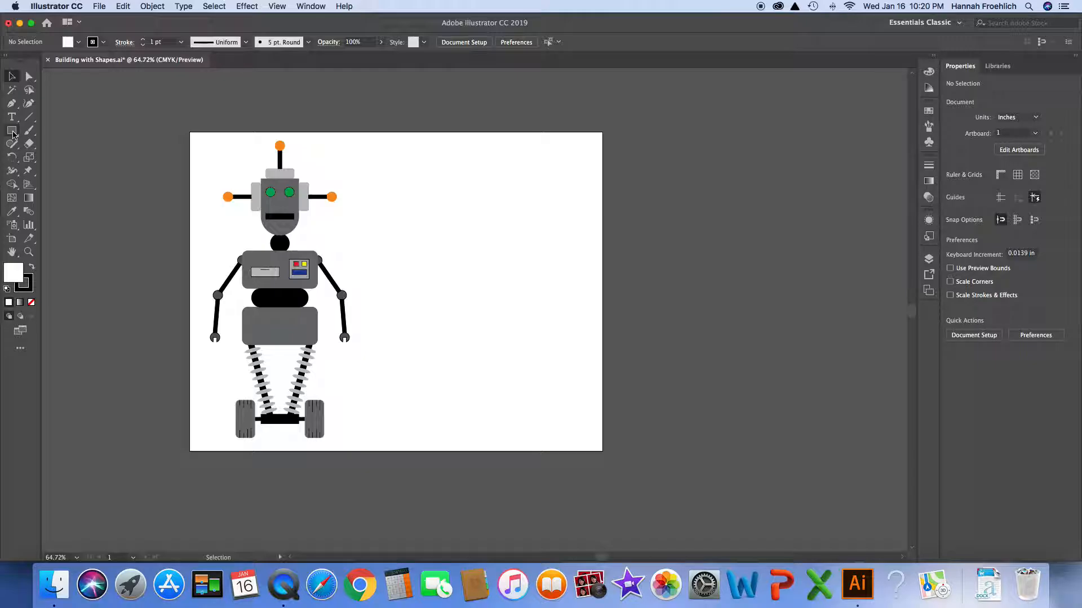
# Step: Draw a rectangle about 2.06 in wide and 0.8 in high in the empty artboard area beside the robot
pyautogui.press('m')
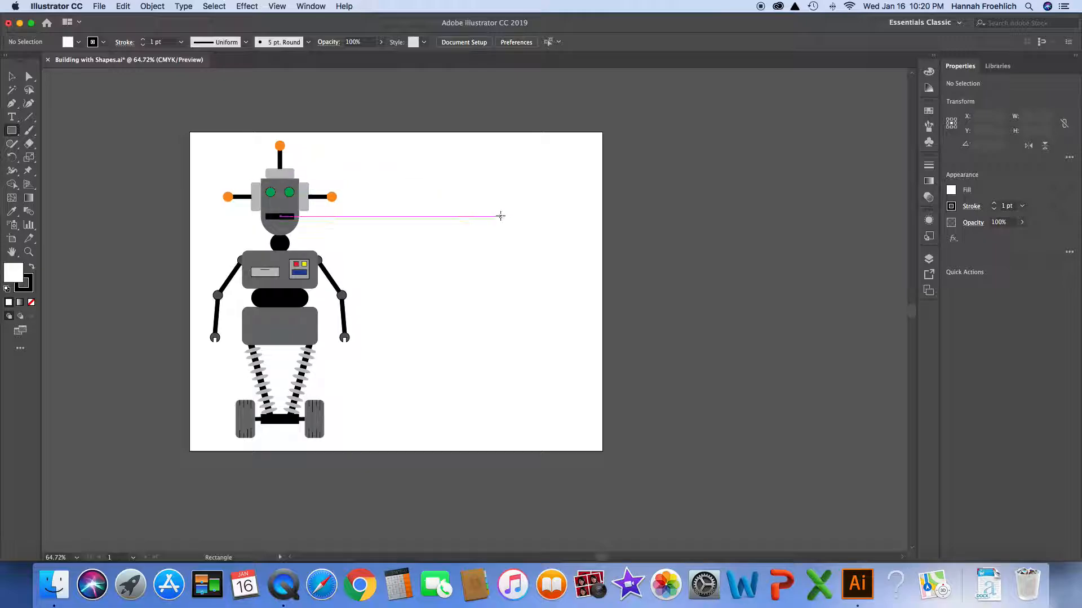
pyautogui.press('v')
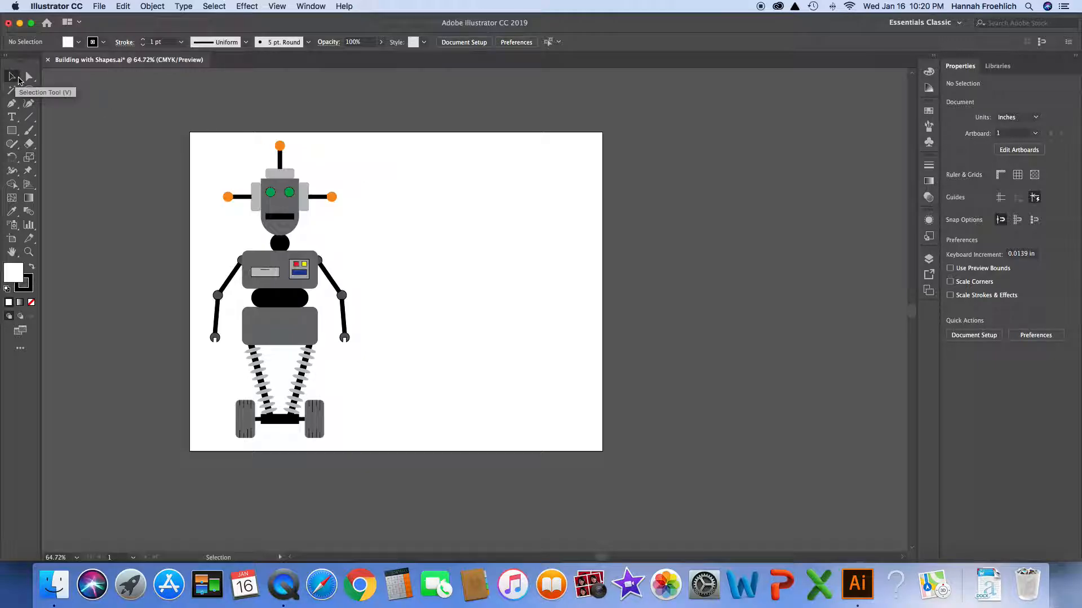
pyautogui.click(12, 130)
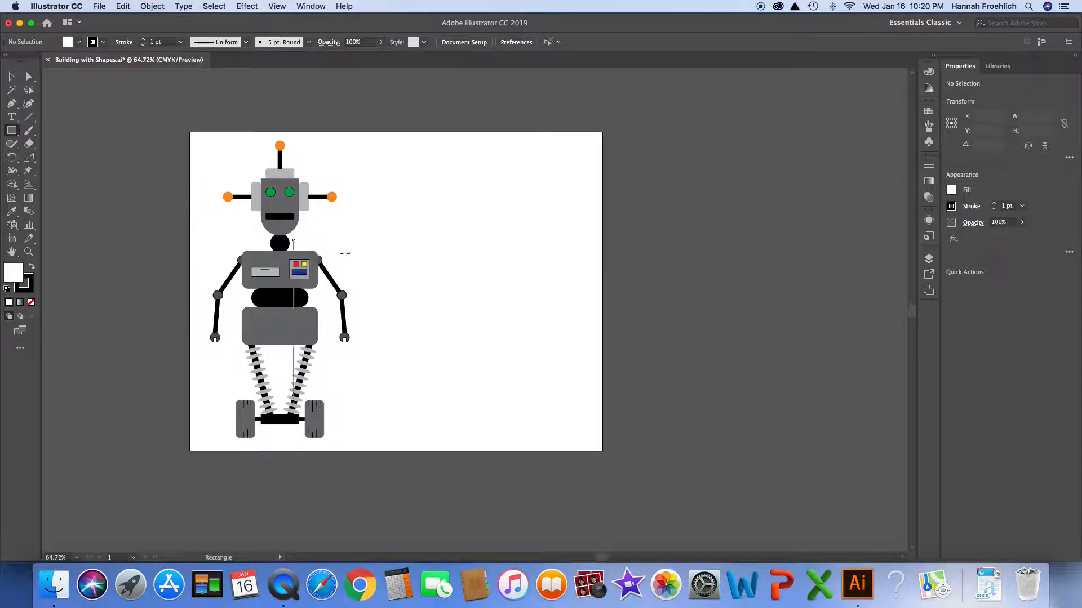
pyautogui.scroll(1, 330, 249)
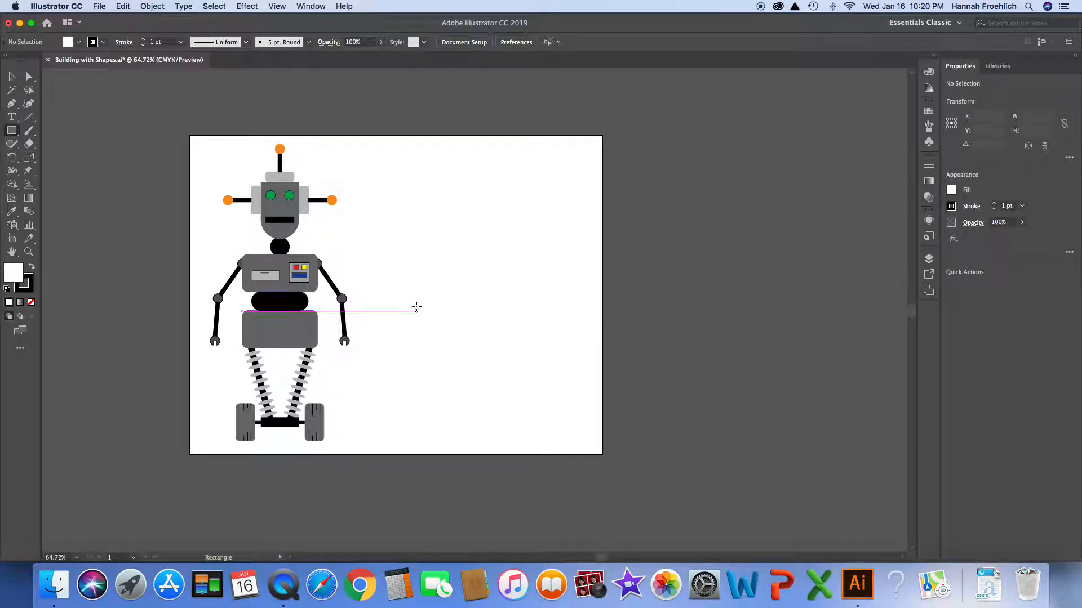
pyautogui.scroll(-1, 422, 310)
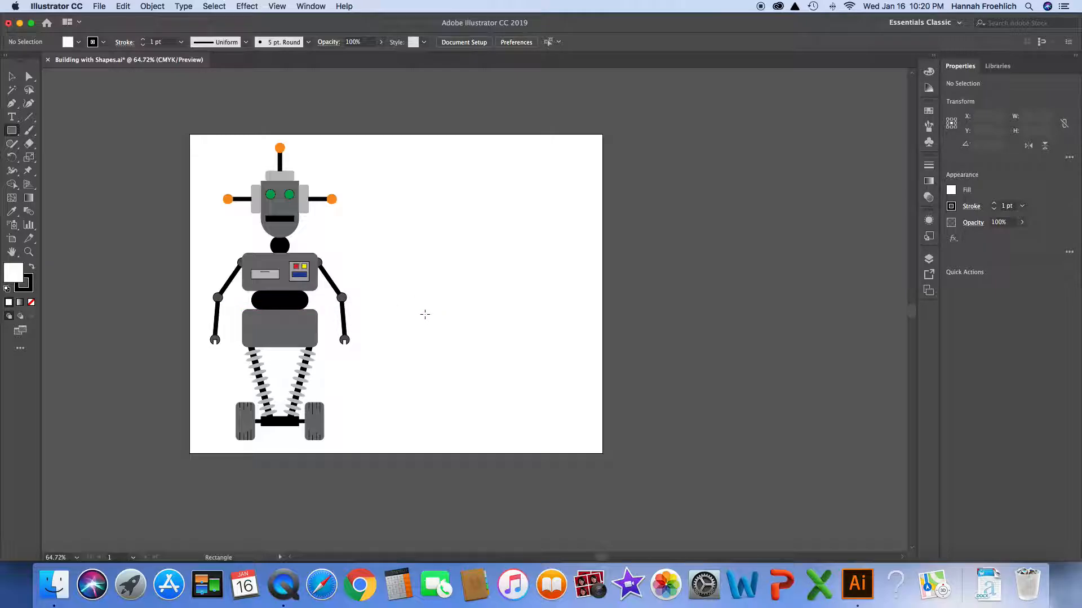
pyautogui.moveTo(425, 315)
pyautogui.mouseDown()
pyautogui.moveTo(503, 331)
pyautogui.moveTo(502, 344)
pyautogui.mouseUp()
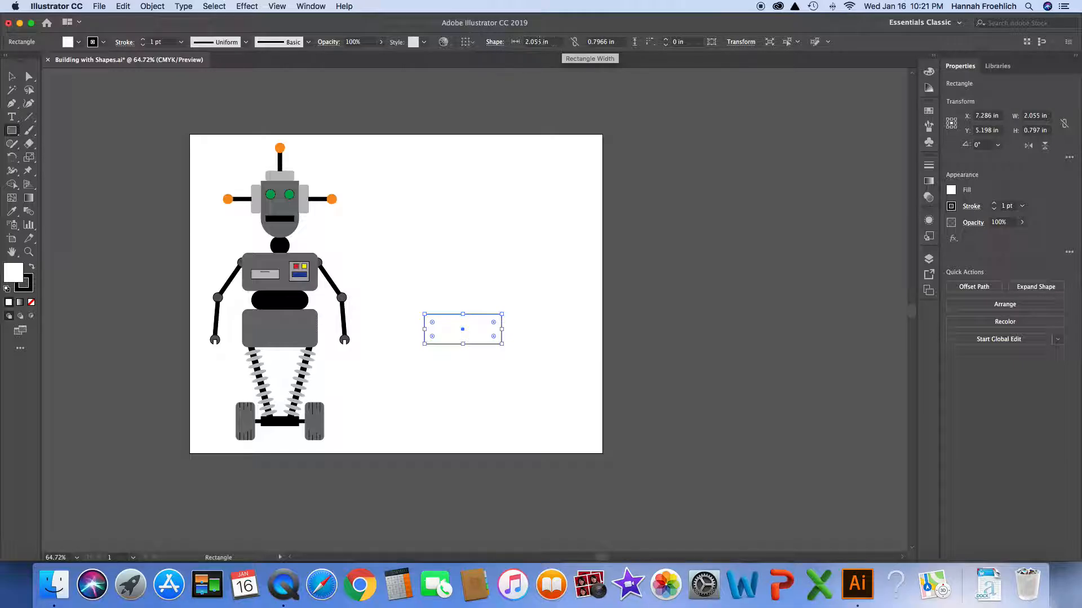
# Step: Set the rectangle's width to 2 in and its height to 1 in, with proportions unconstrained
pyautogui.click(498, 44)
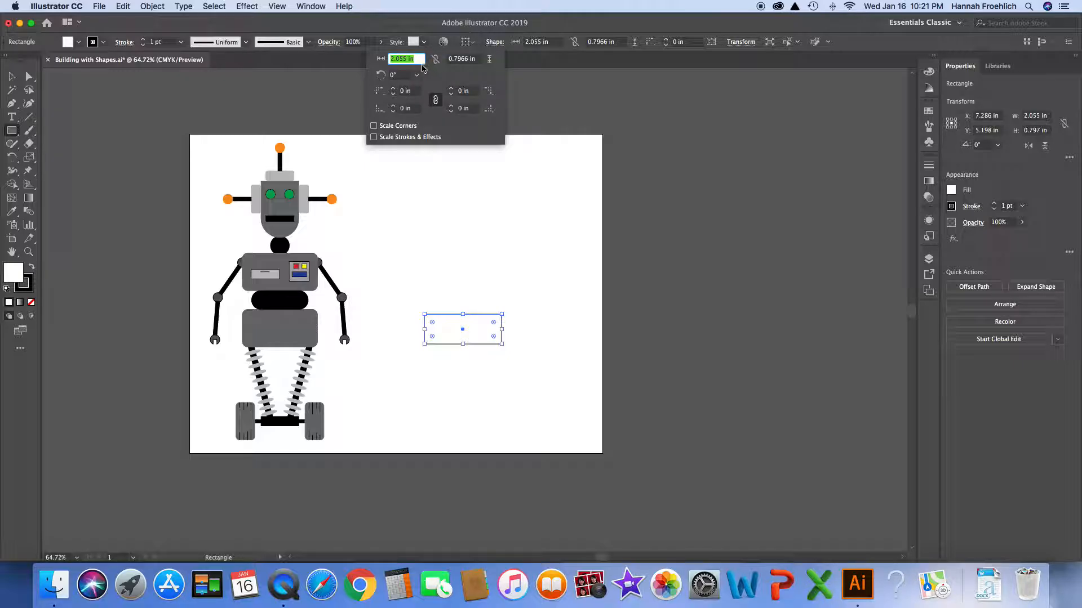
pyautogui.write('2')
pyautogui.press('Return')
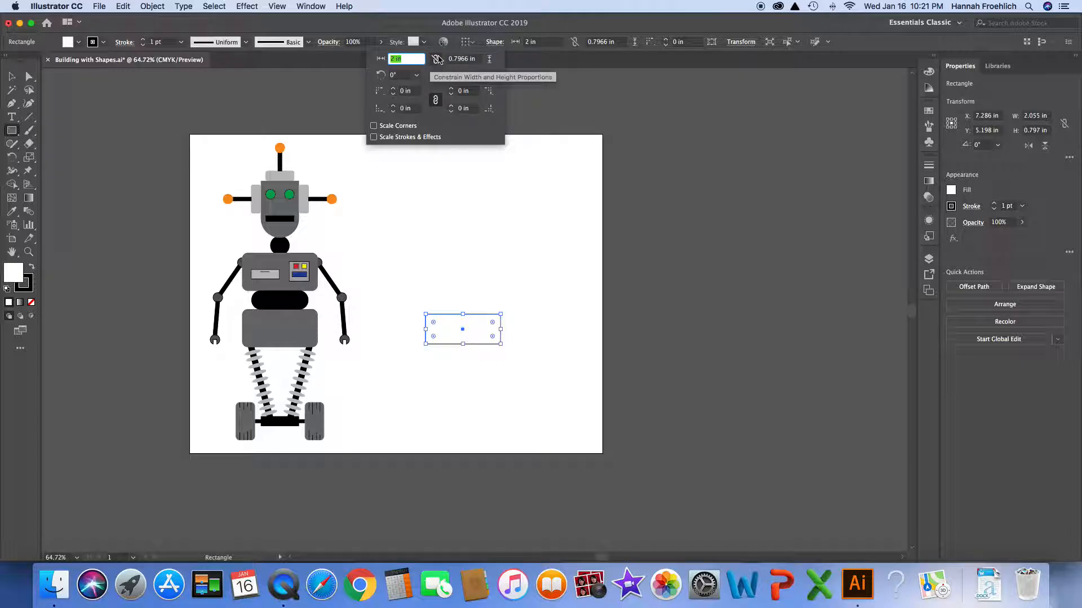
pyautogui.click(437, 60)
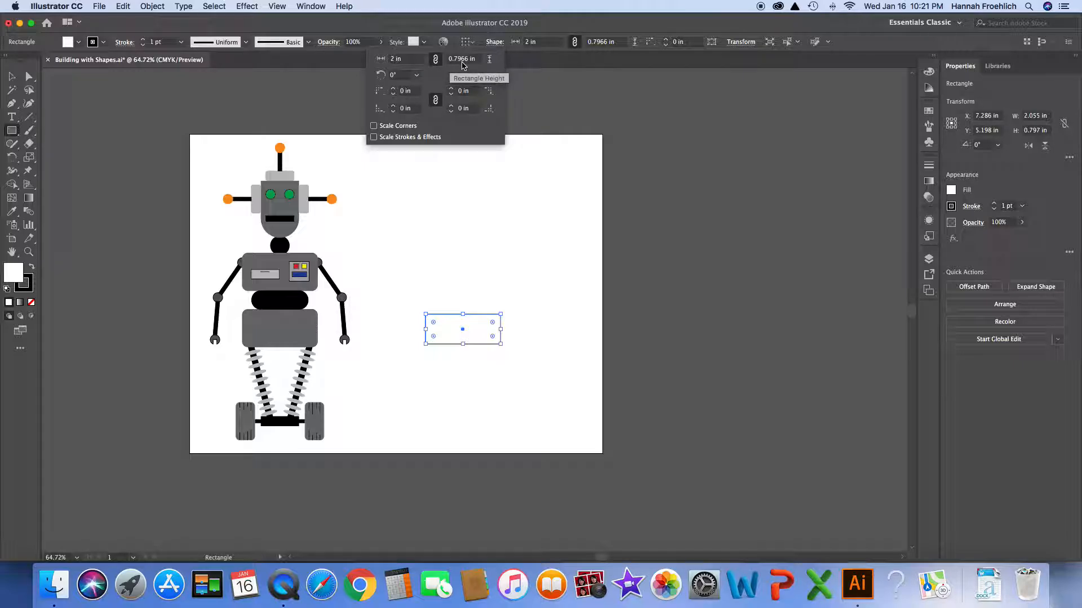
pyautogui.click(435, 59)
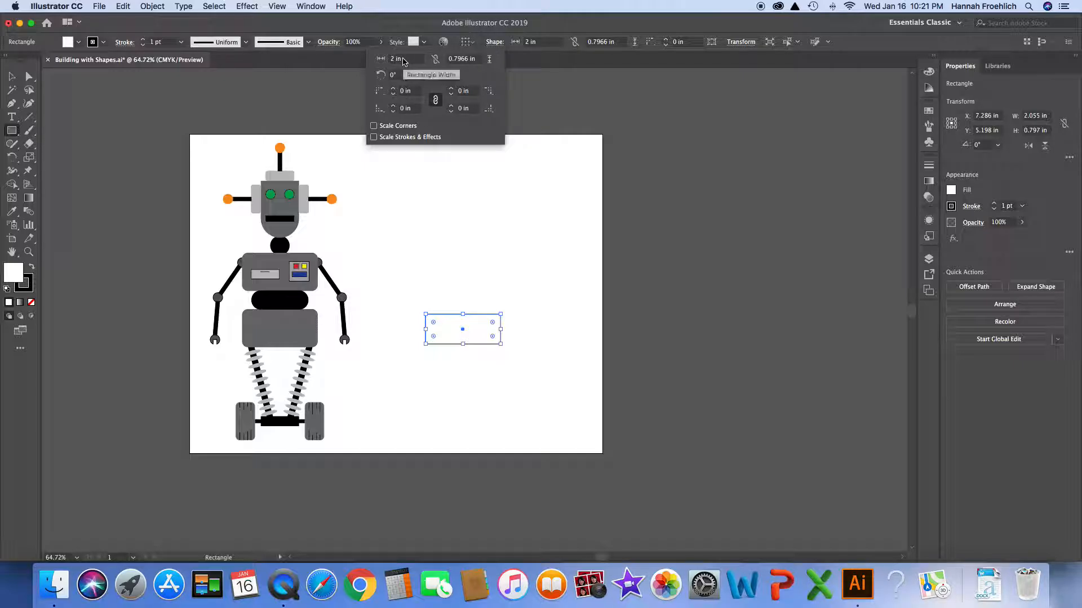
pyautogui.click(476, 58)
pyautogui.press('BackSpace')
pyautogui.press('BackSpace')
pyautogui.press('BackSpace')
pyautogui.press('BackSpace')
pyautogui.press('BackSpace')
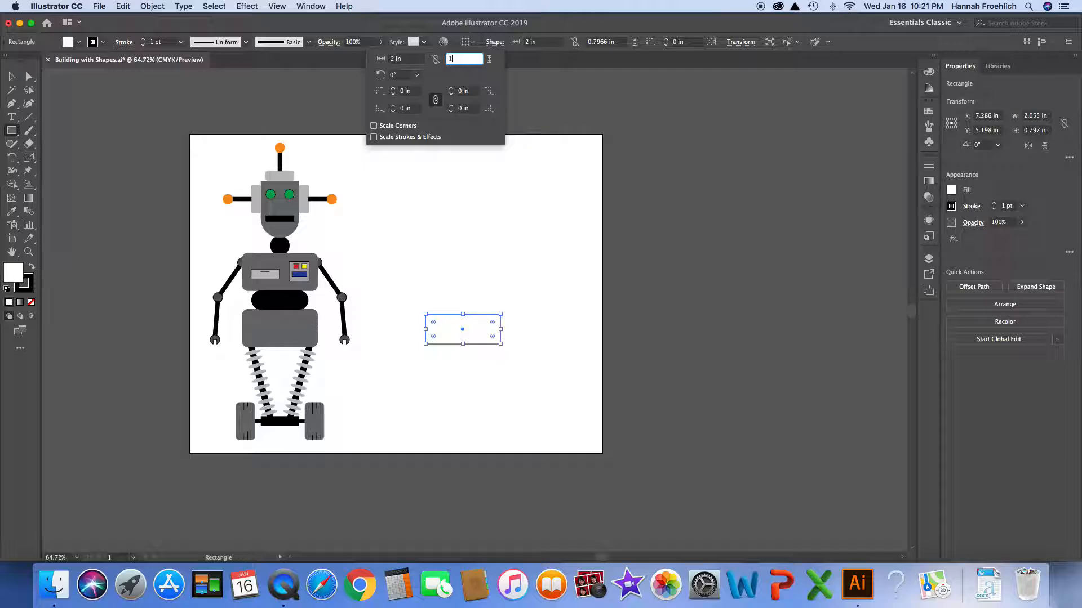
pyautogui.press('Return')
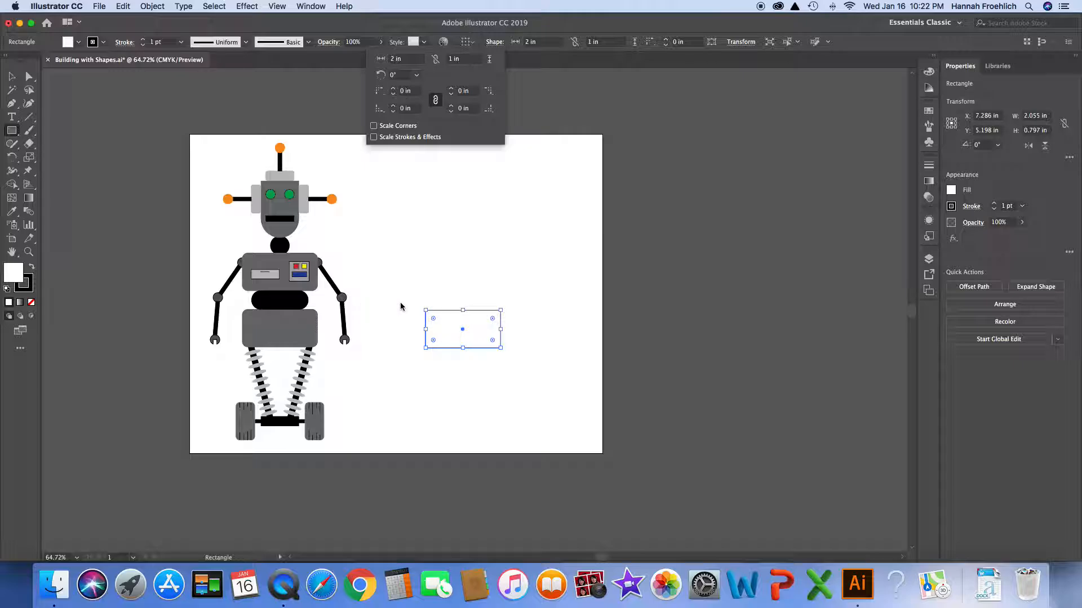
# Step: Try rounding the rectangle's corners freehand with its corner widgets
pyautogui.click(434, 319)
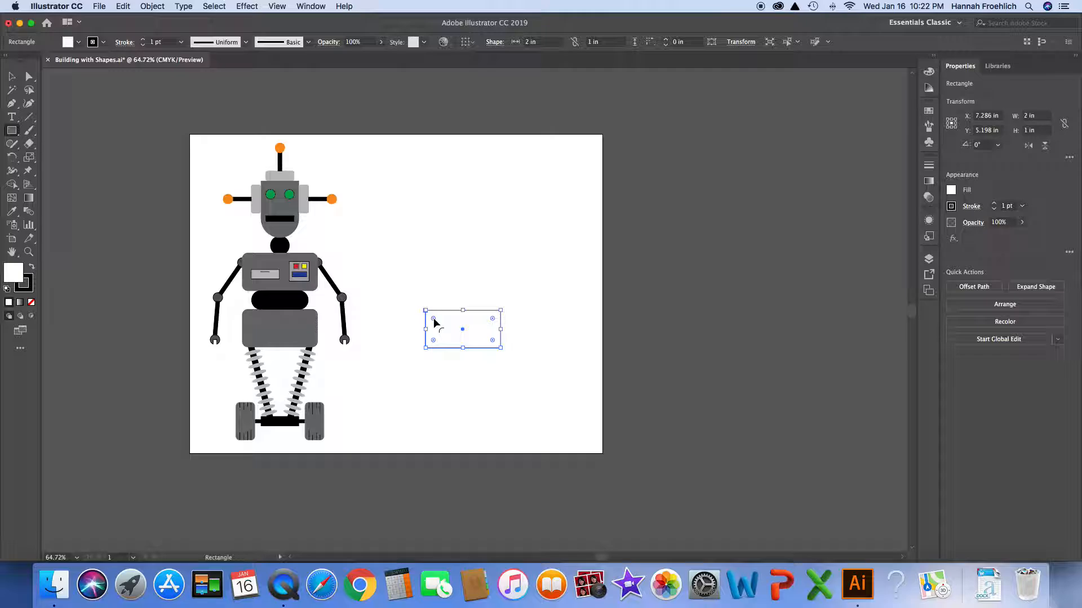
pyautogui.click(434, 320)
pyautogui.moveTo(434, 319); pyautogui.dragTo(434, 320)
pyautogui.moveTo(434, 320); pyautogui.dragTo(437, 322)
pyautogui.moveTo(440, 326)
pyautogui.mouseDown()
pyautogui.moveTo(449, 332)
pyautogui.moveTo(428, 311)
pyautogui.moveTo(437, 321)
pyautogui.mouseUp()
pyautogui.click(437, 325)
pyautogui.moveTo(438, 326); pyautogui.dragTo(357, 316)
# Step: Set the rectangle's linked corner radii to 0.15 in so that all four corners are rounded
pyautogui.click(496, 43)
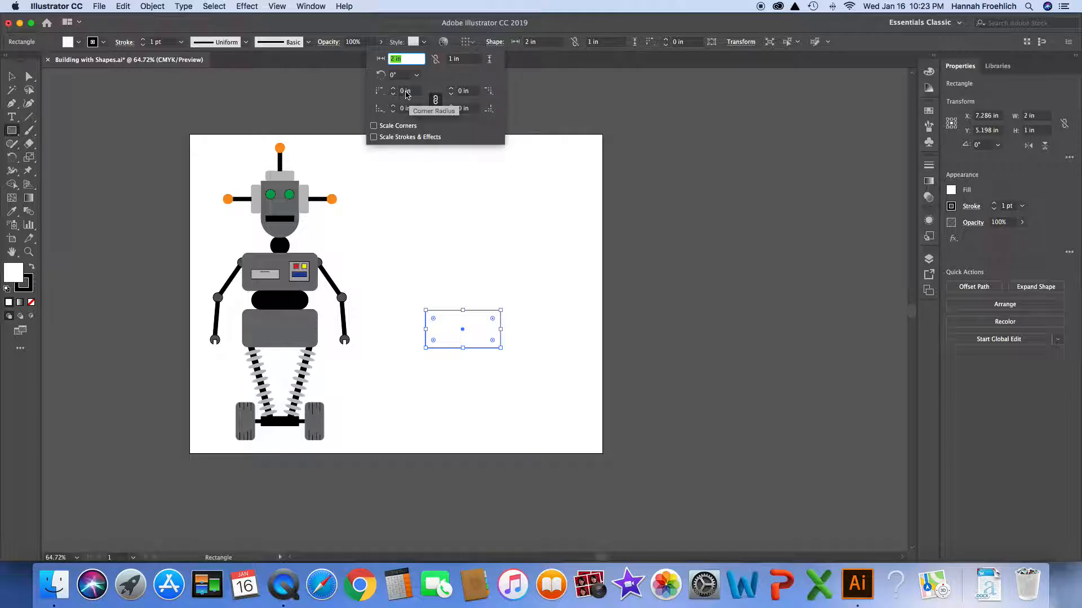
pyautogui.click(406, 92)
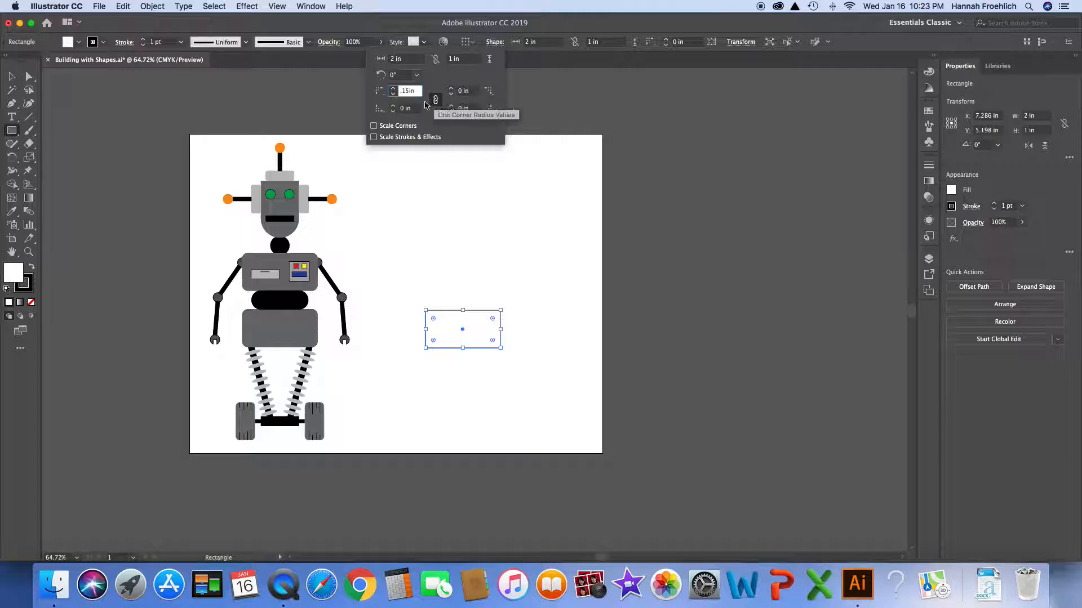
pyautogui.press('Return')
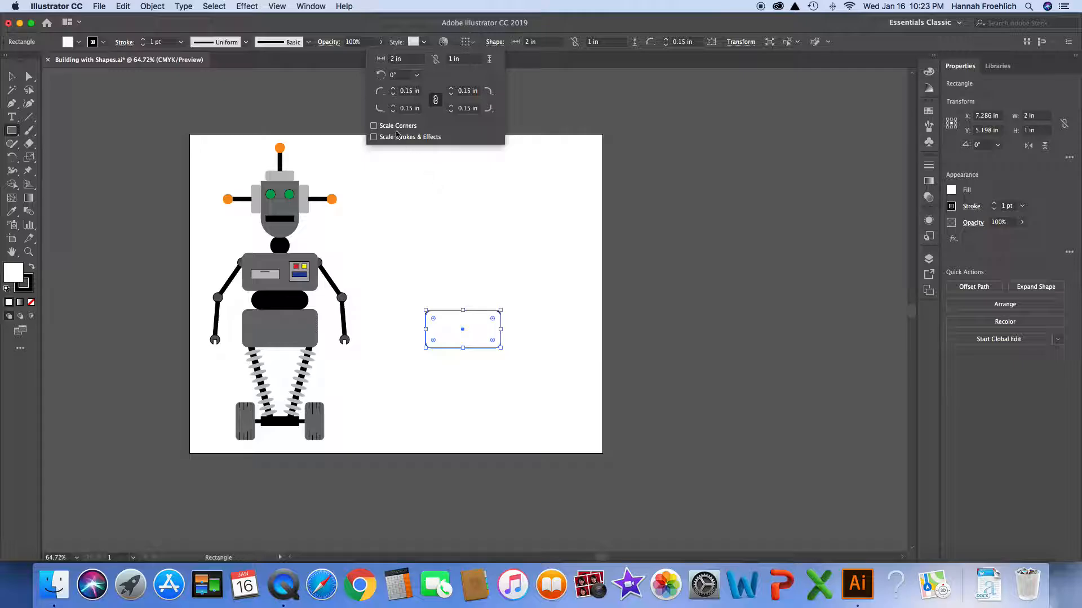
pyautogui.click(386, 97)
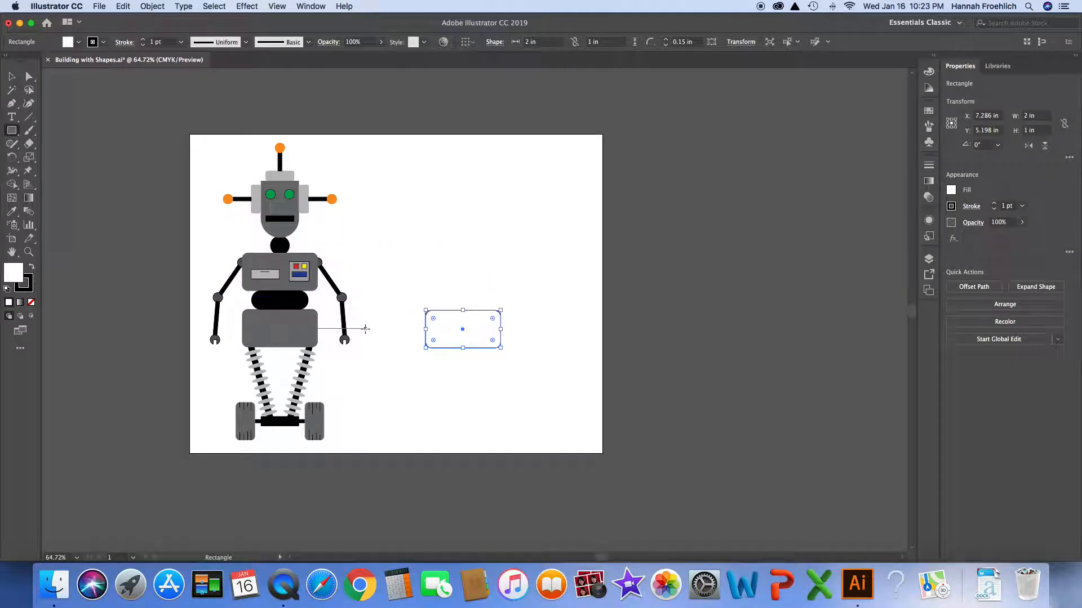
# Step: Move the rounded rectangle slightly down to a Y position of about 5.26 in and deselect it
pyautogui.press('v')
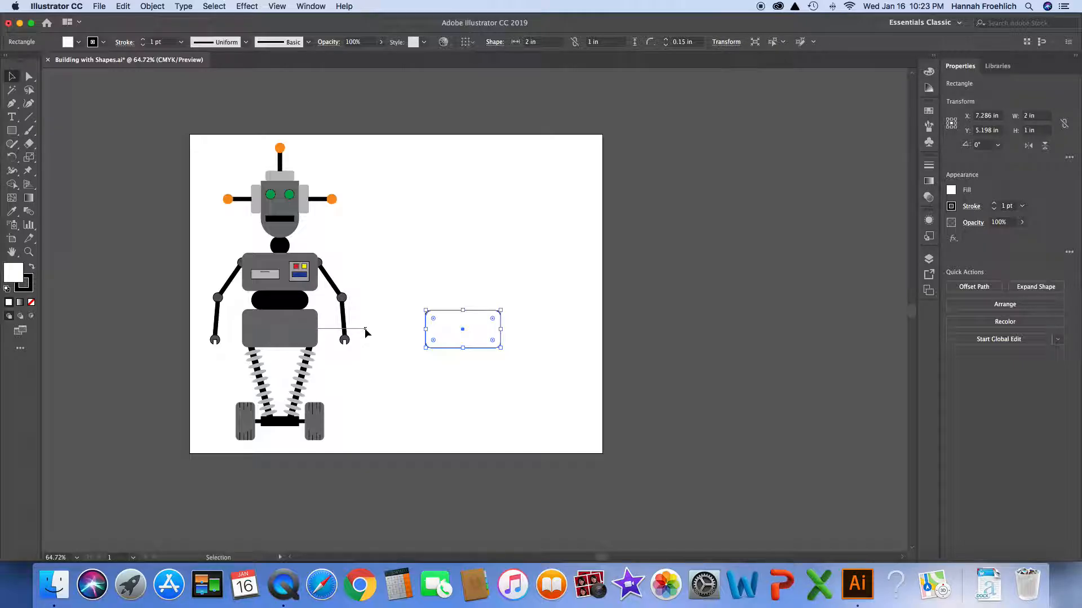
pyautogui.moveTo(462, 332)
pyautogui.mouseDown()
pyautogui.moveTo(326, 326)
pyautogui.moveTo(459, 331)
pyautogui.mouseUp()
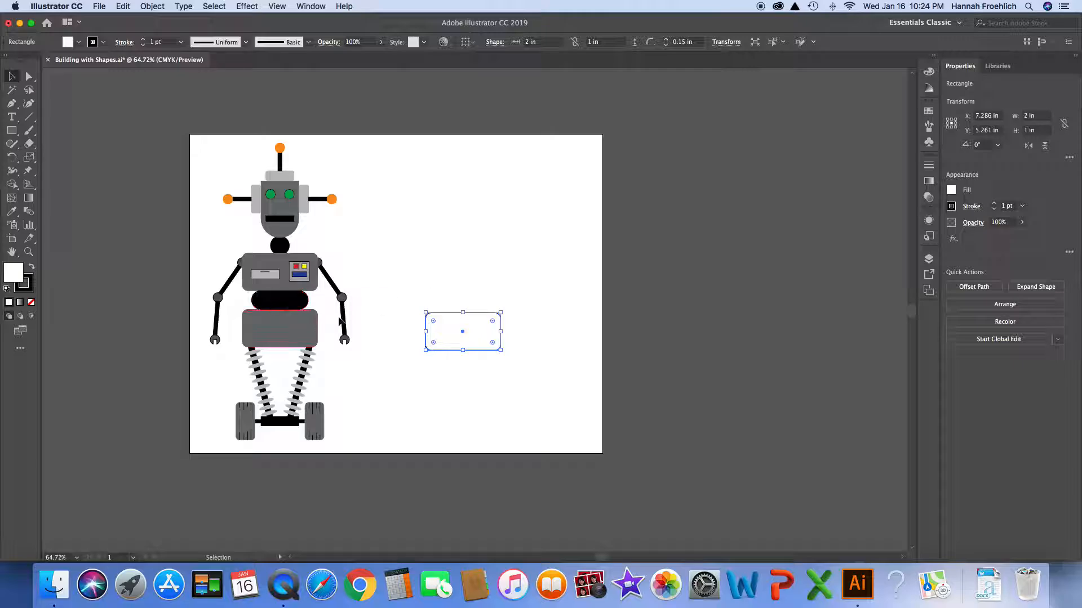
pyautogui.click(427, 366)
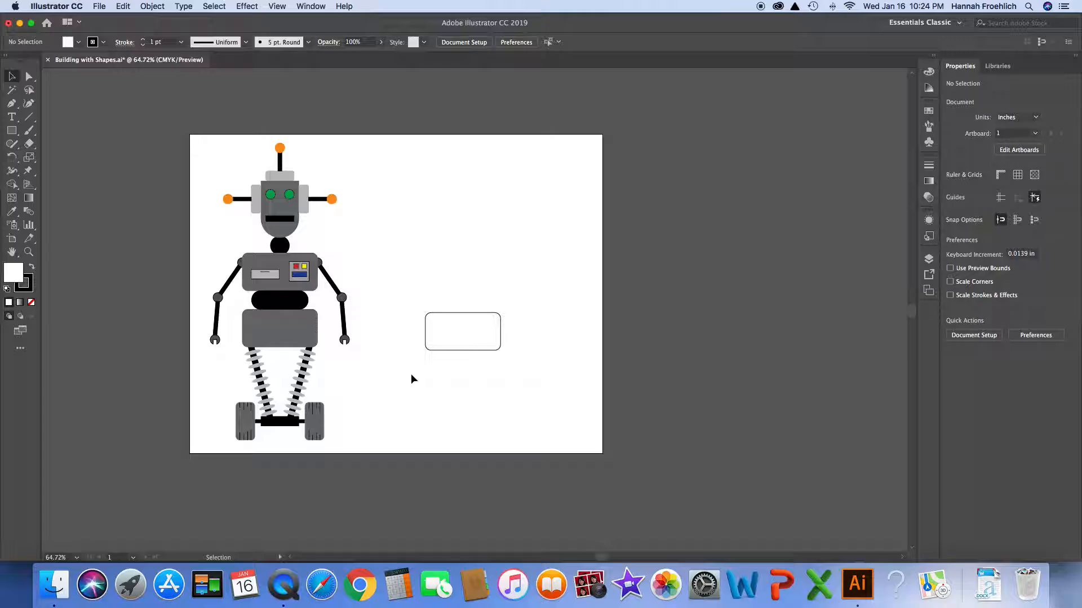
# Step: Zoom in to 150% and bring the rounded rectangle and the robot's lower body into view
pyautogui.press('a')
pyautogui.press('super+1')
pyautogui.press('super+equal')
pyautogui.press('v')
pyautogui.scroll(-4, 339, 339)
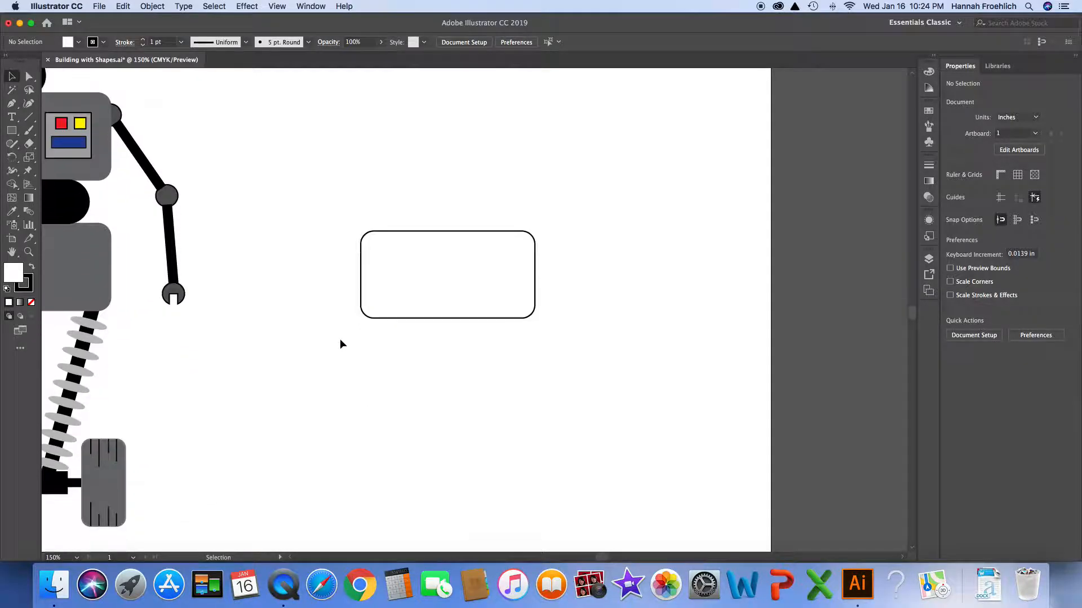
pyautogui.click(289, 557)
pyautogui.click(289, 557)
pyautogui.click(289, 557)
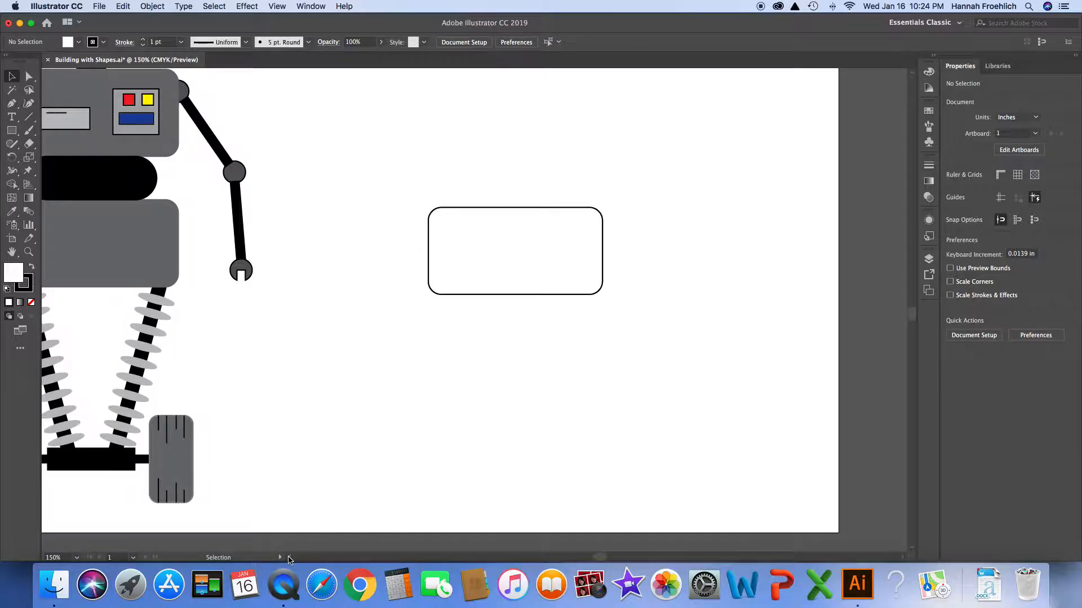
pyautogui.click(289, 557)
pyautogui.click(289, 557)
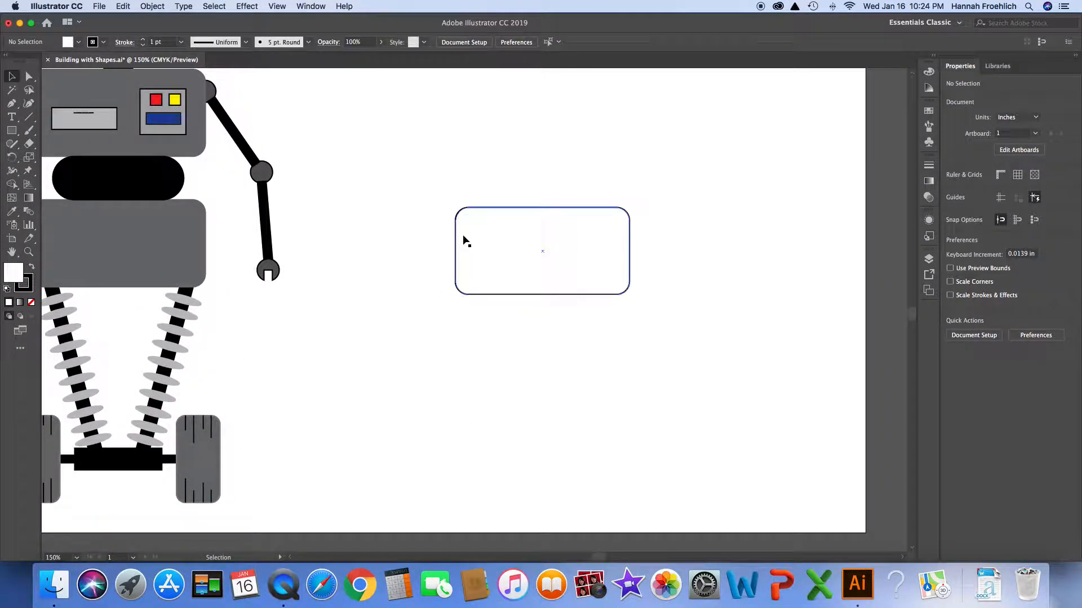
pyautogui.scroll(-1, 504, 277)
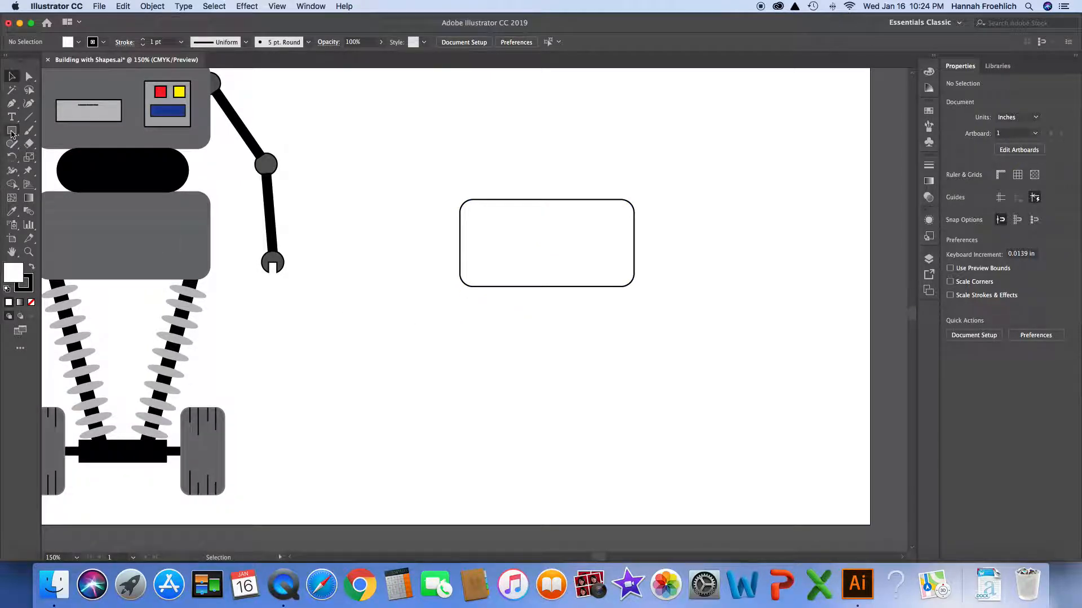
# Step: Create a rectangle 0.15 in wide and 2 in high by exact dimensions, placed over the robot's body
pyautogui.click(12, 131)
pyautogui.click(11, 133)
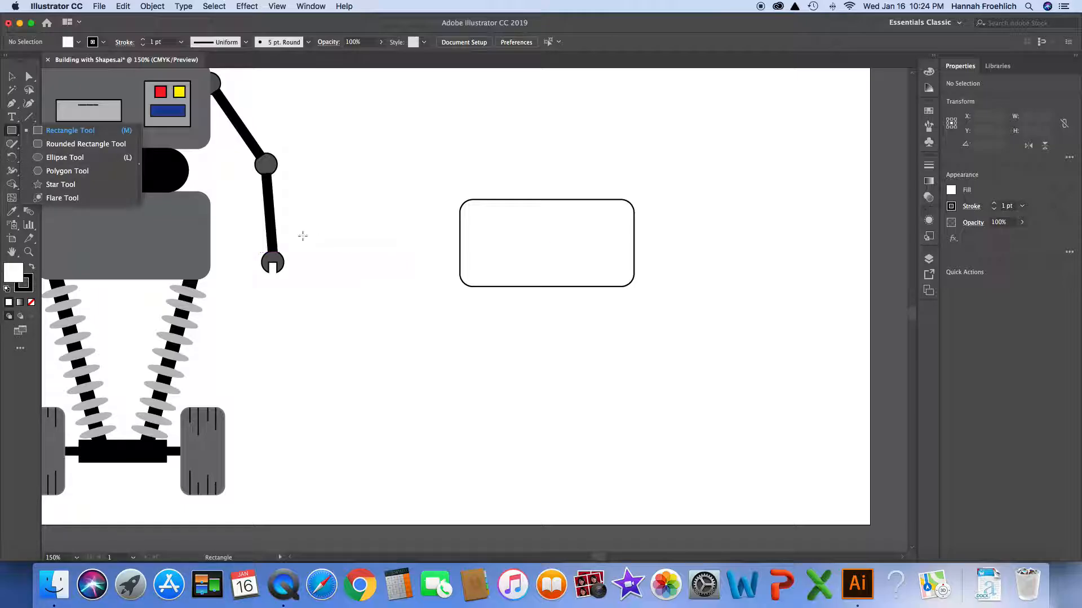
pyautogui.click(12, 132)
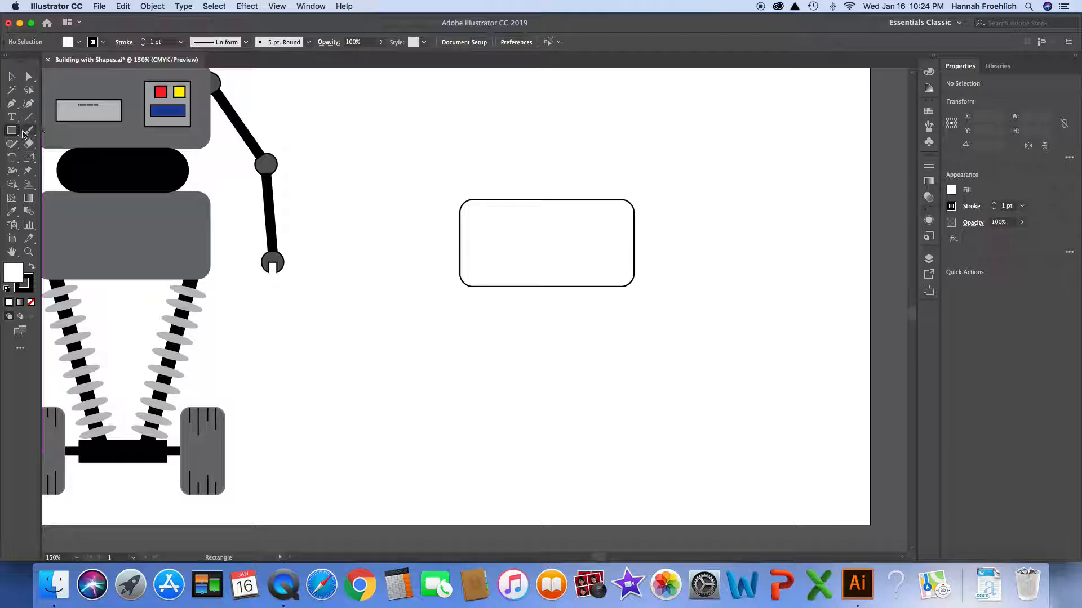
pyautogui.click(11, 132)
pyautogui.click(54, 133)
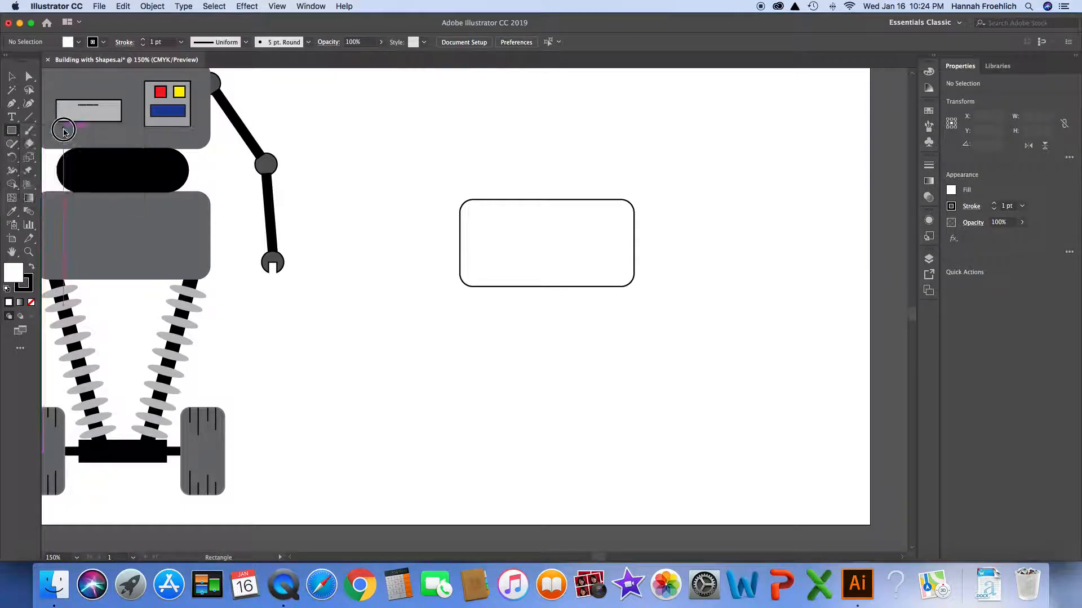
pyautogui.click(11, 134)
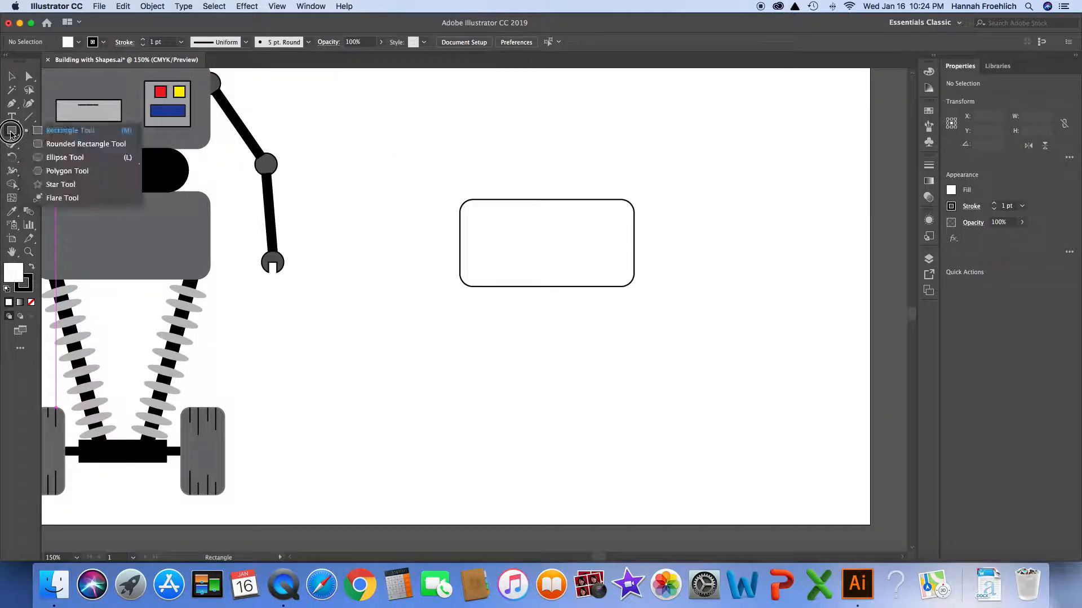
pyautogui.click(54, 133)
pyautogui.click(14, 134)
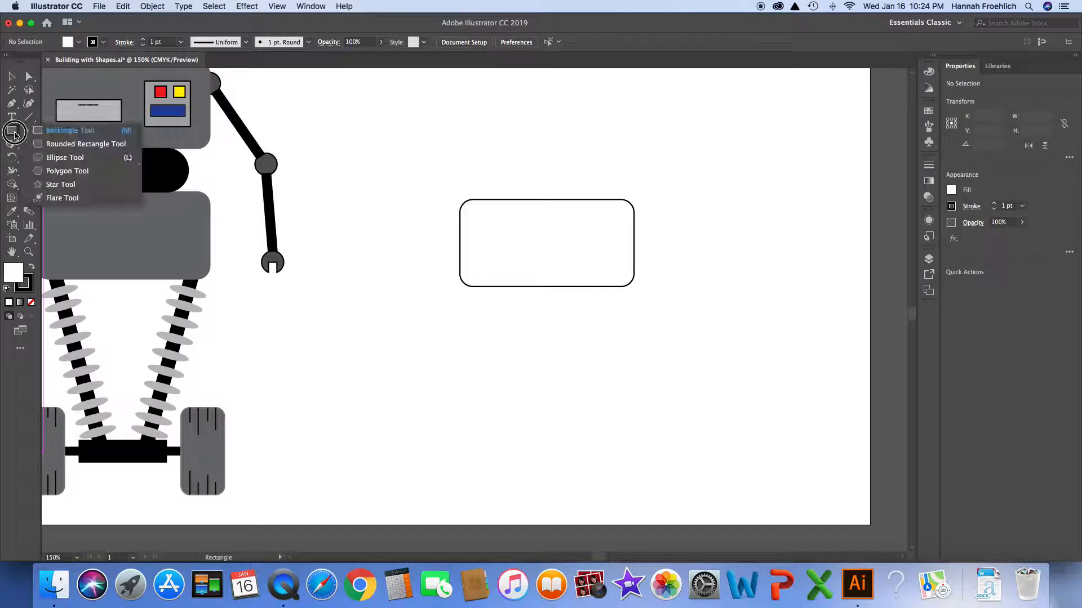
pyautogui.click(55, 135)
pyautogui.click(56, 135)
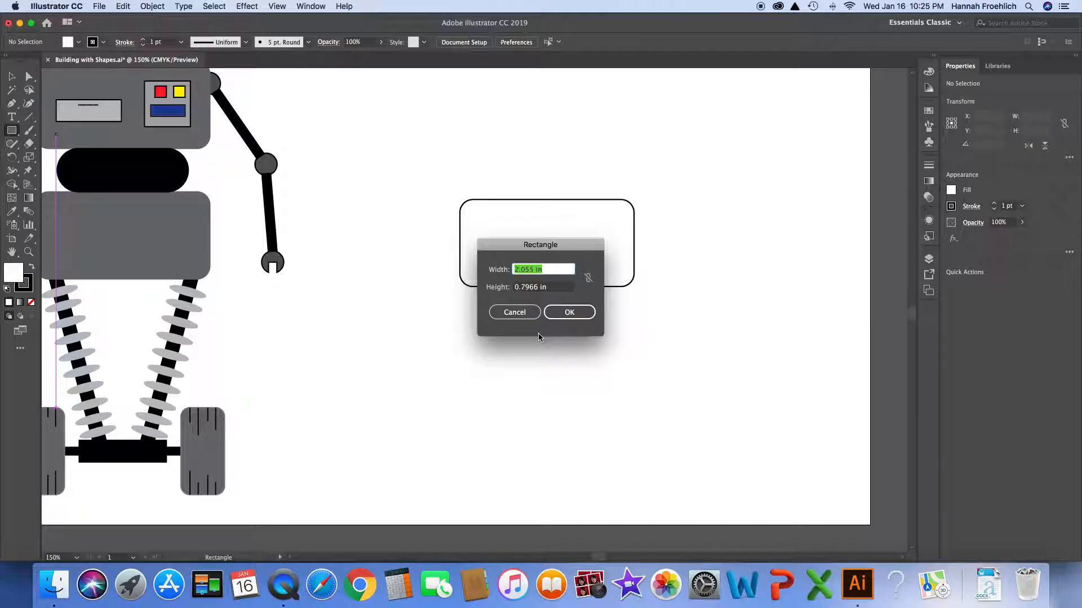
pyautogui.write('.15')
pyautogui.click(547, 287)
pyautogui.moveTo(550, 287); pyautogui.dragTo(514, 287)
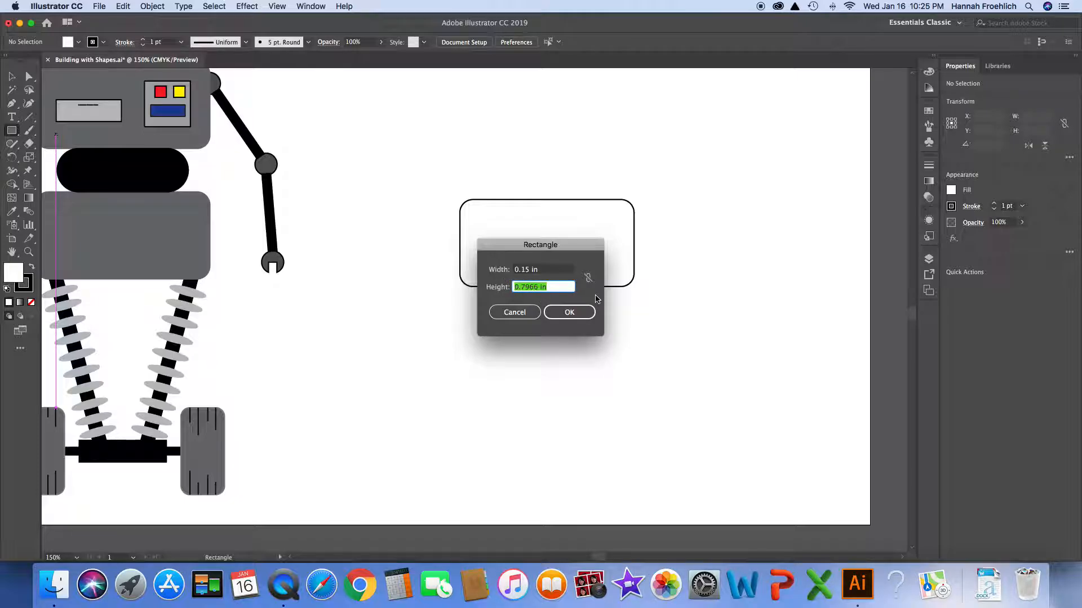
pyautogui.write('2')
pyautogui.click(570, 317)
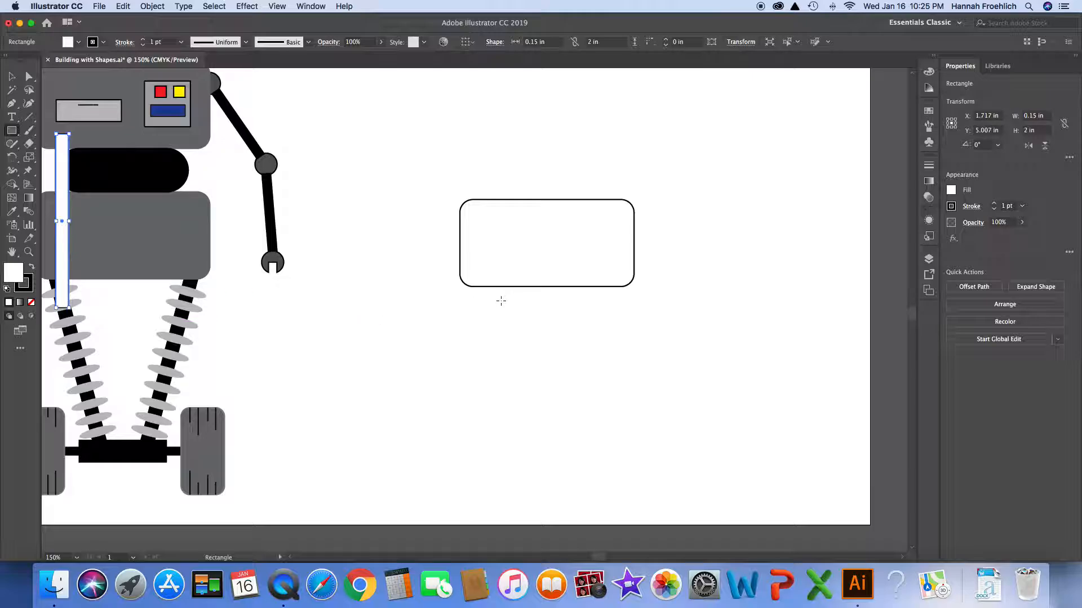
# Step: Move the narrow rectangle beneath the rounded rectangle's left end, to about X 6.29 in, Y 6.83 in, dismissing the toolbar tip, and deselect it
pyautogui.press('v')
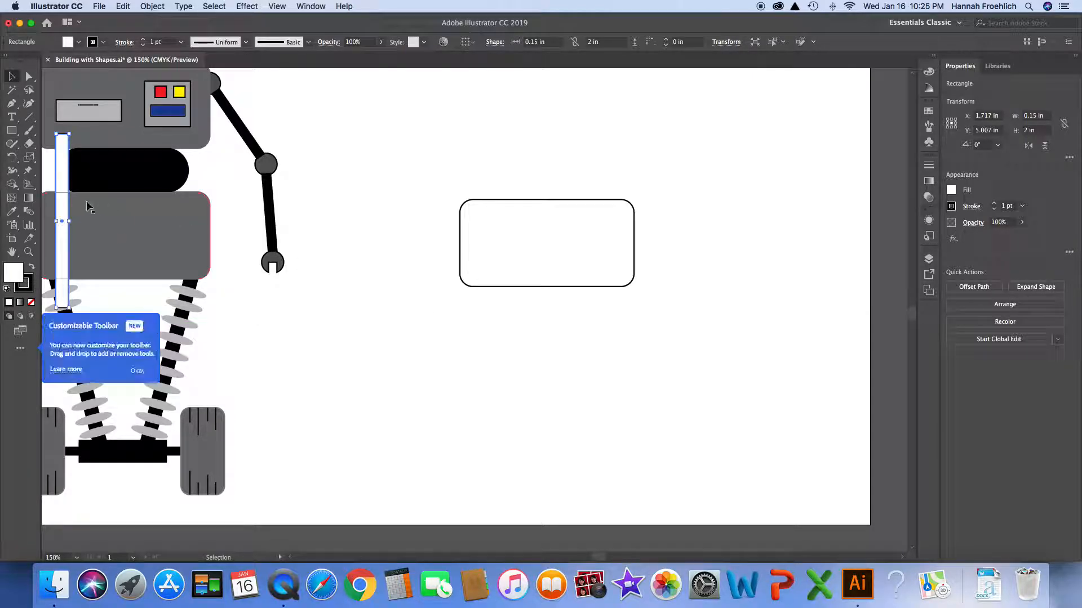
pyautogui.moveTo(62, 221); pyautogui.dragTo(459, 378)
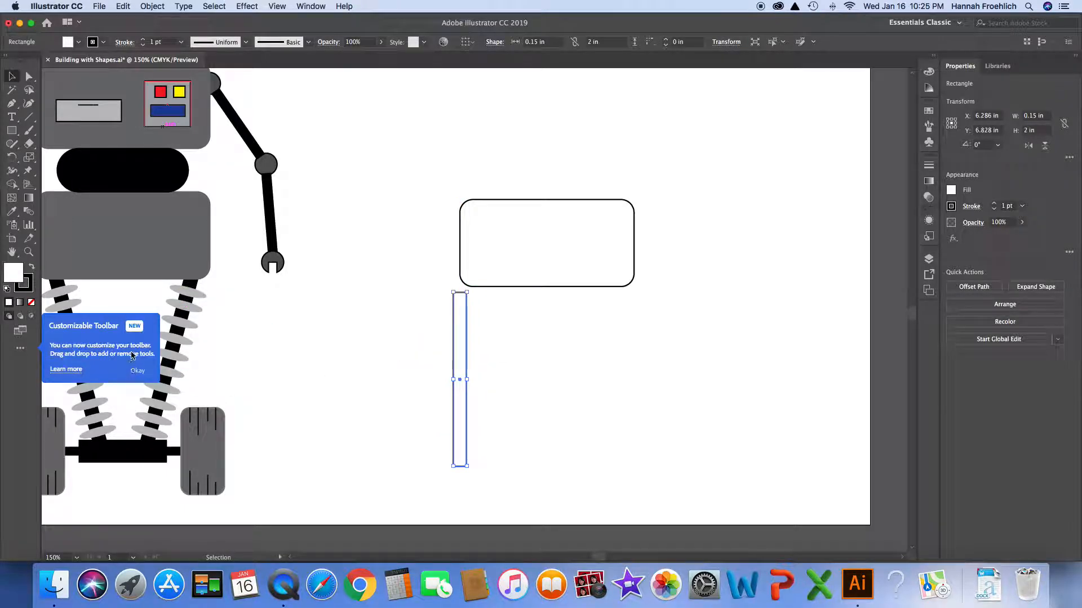
pyautogui.click(137, 372)
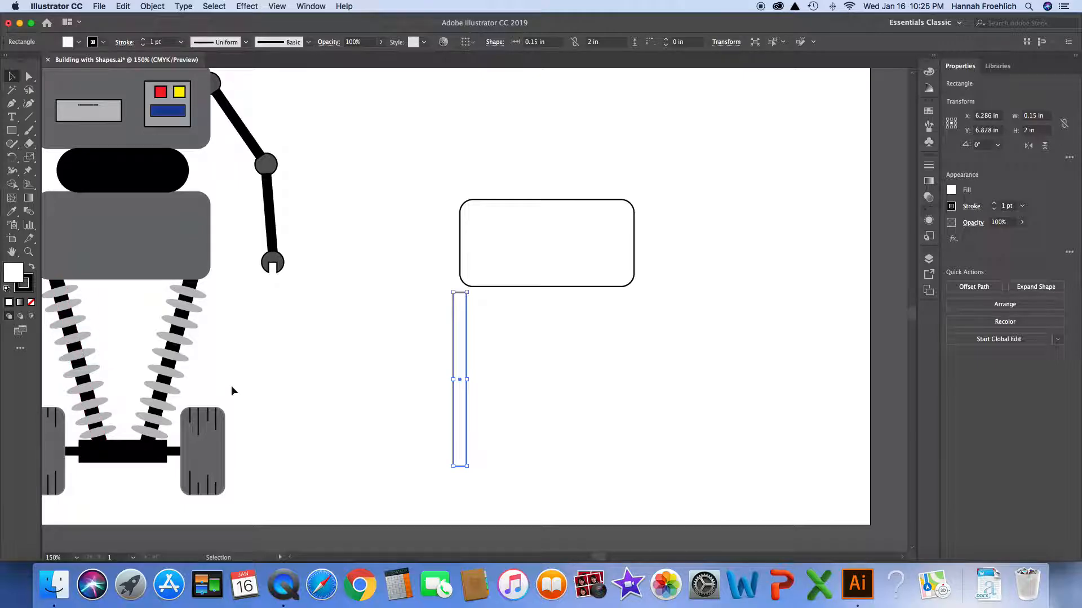
pyautogui.click(426, 376)
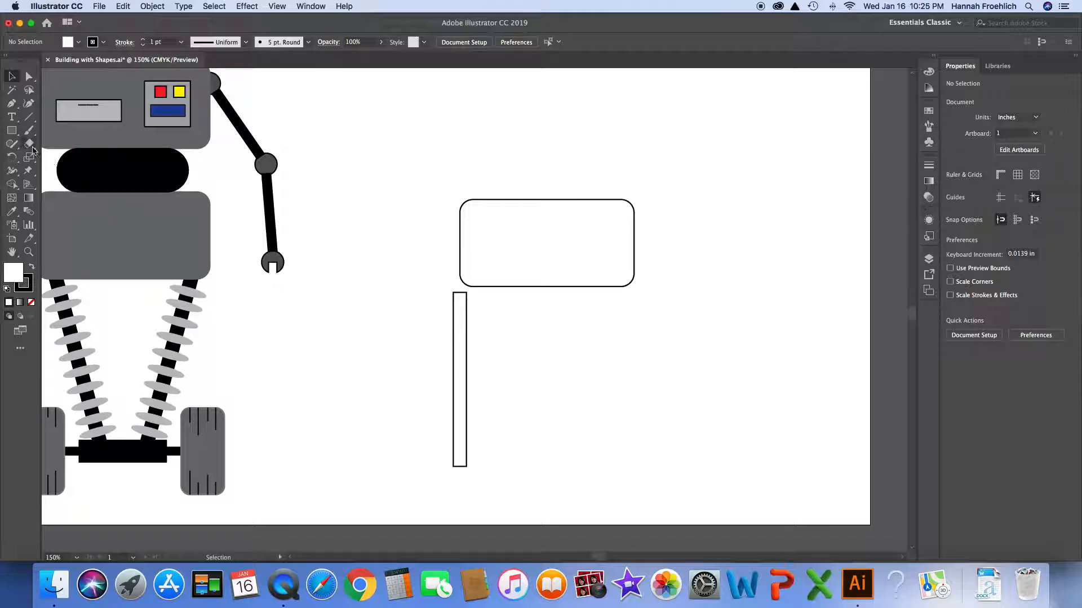
# Step: Draw a flat ellipse about 0.32 in wide and 0.08 in high in the empty area left of the narrow rectangle
pyautogui.moveTo(14, 135); pyautogui.dragTo(48, 135)
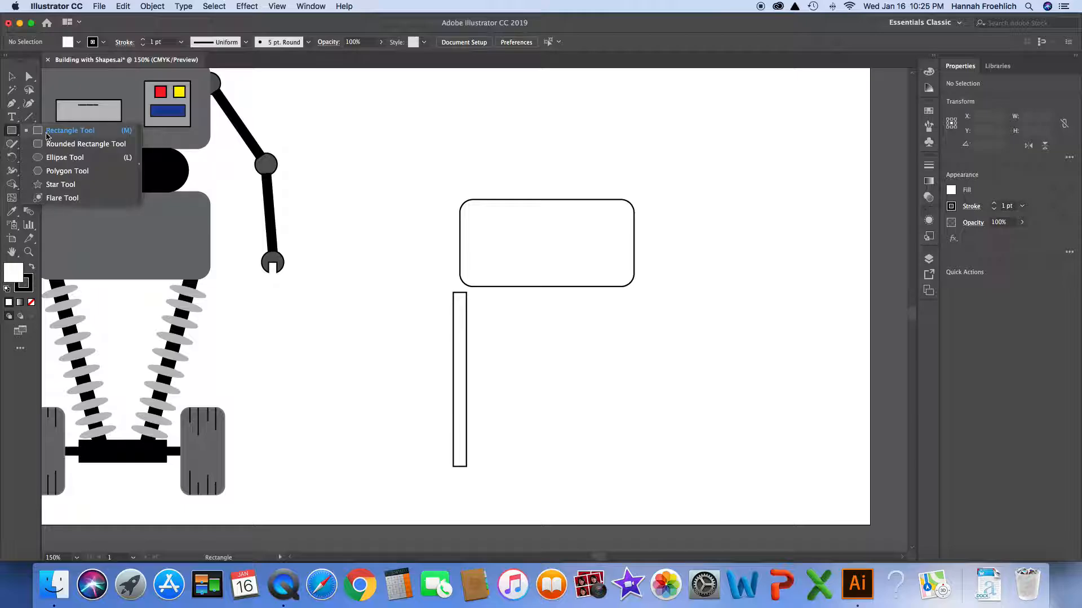
pyautogui.click(68, 160)
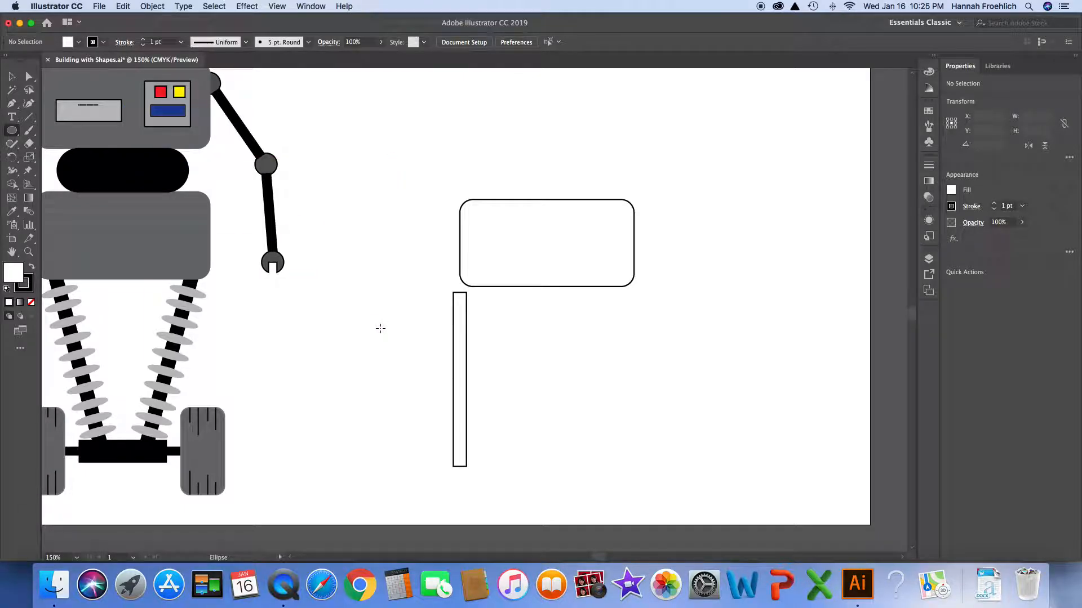
pyautogui.moveTo(380, 328); pyautogui.dragTo(408, 335)
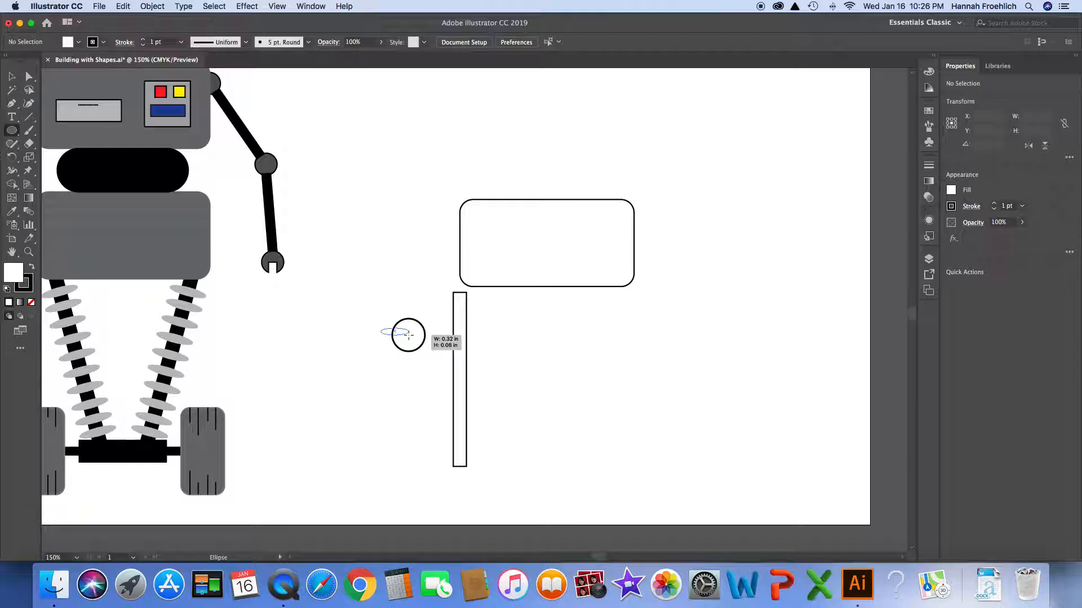
pyautogui.moveTo(408, 335); pyautogui.dragTo(408, 335)
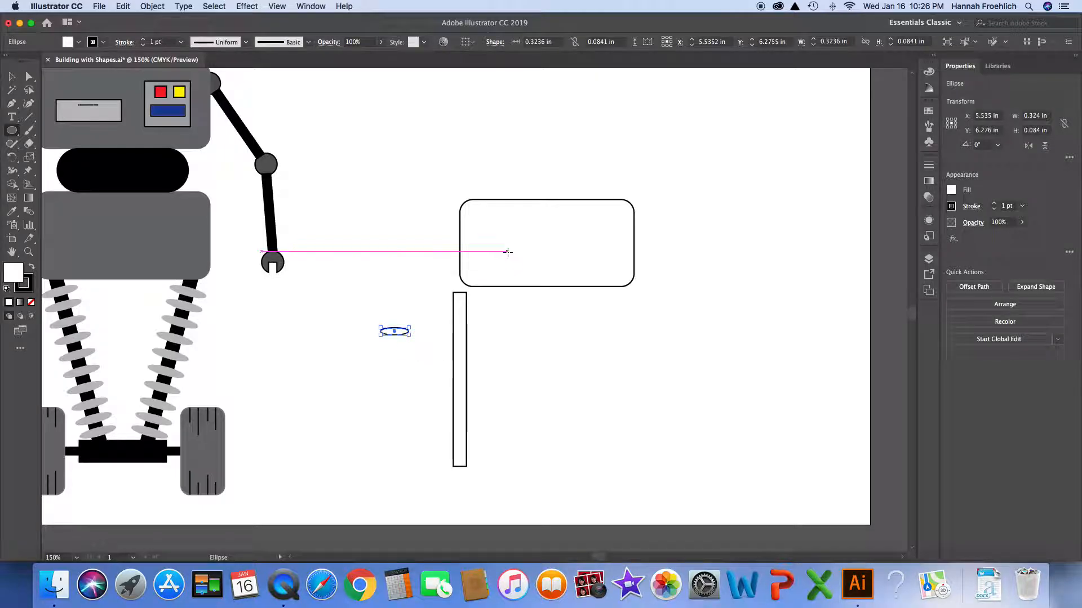
# Step: Set the ellipse's height to 0.1 in
pyautogui.click(552, 42)
pyautogui.moveTo(553, 42); pyautogui.dragTo(529, 42)
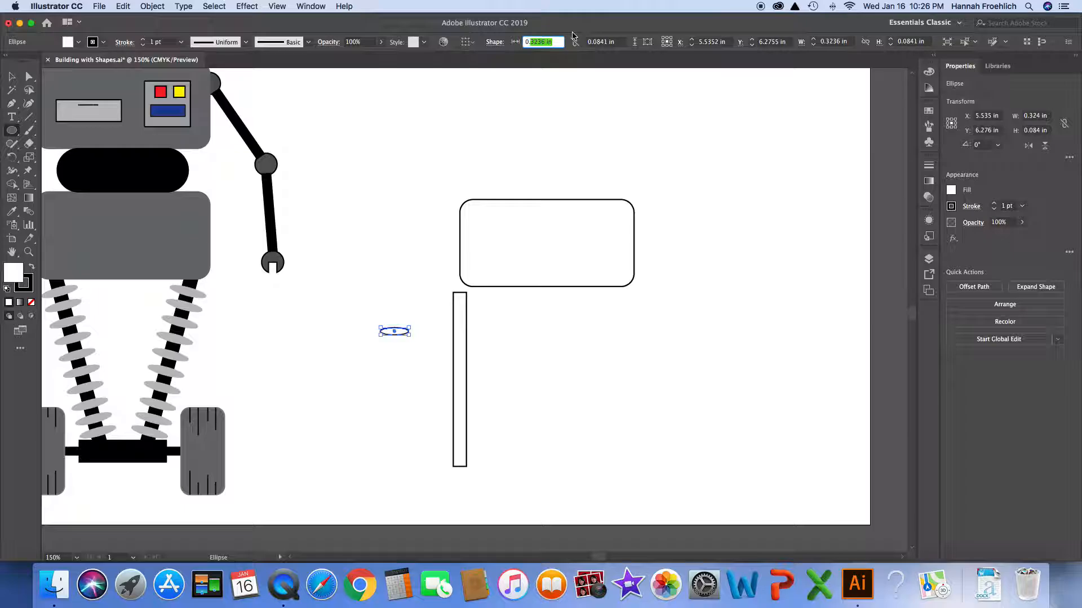
pyautogui.press('BackSpace')
pyautogui.write('42')
pyautogui.click(617, 42)
pyautogui.write('.1')
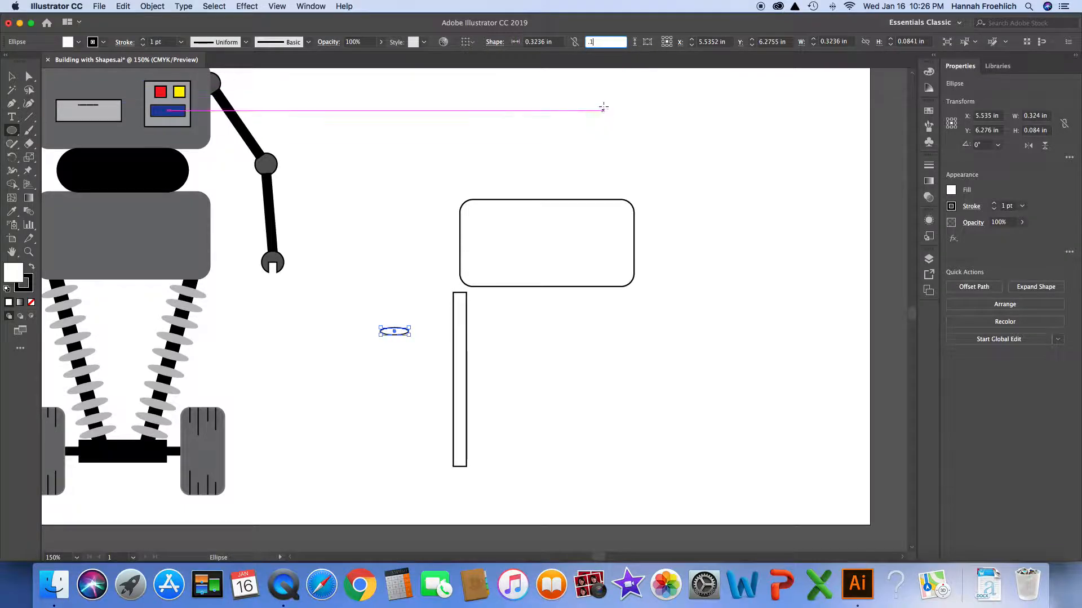
pyautogui.press('Return')
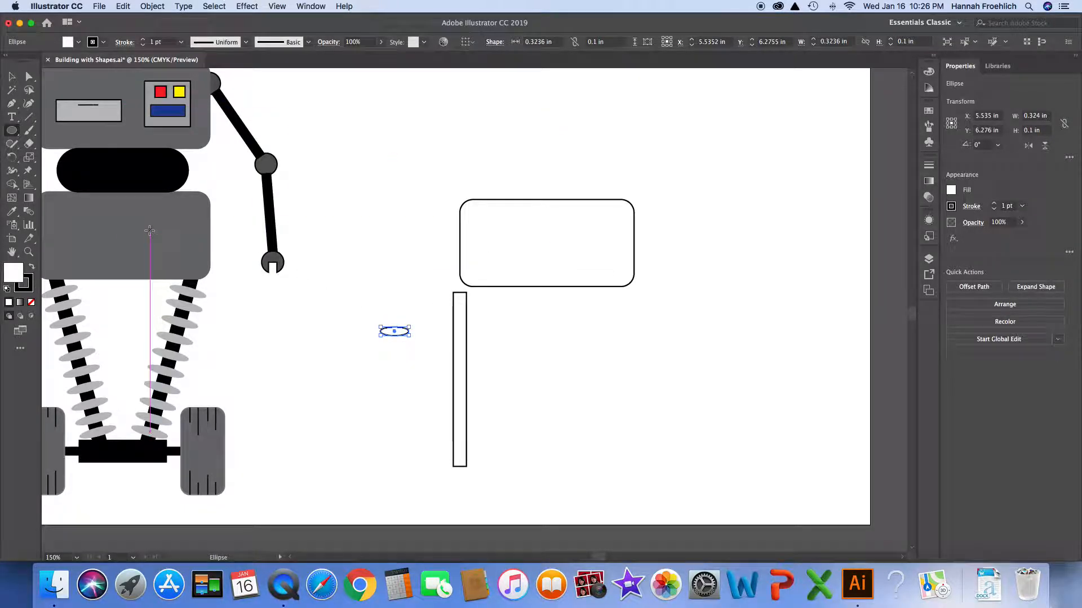
# Step: Move the ellipse onto the narrow rectangle, centred across its width near the upper end, at about Y 6.01 in
pyautogui.click(11, 77)
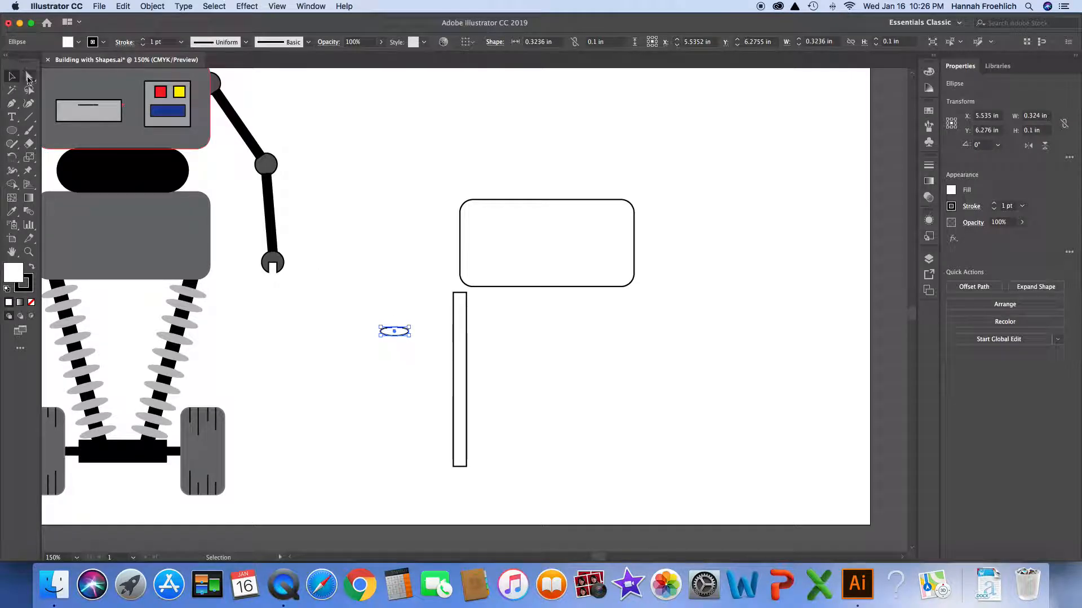
pyautogui.scroll(1, 349, 282)
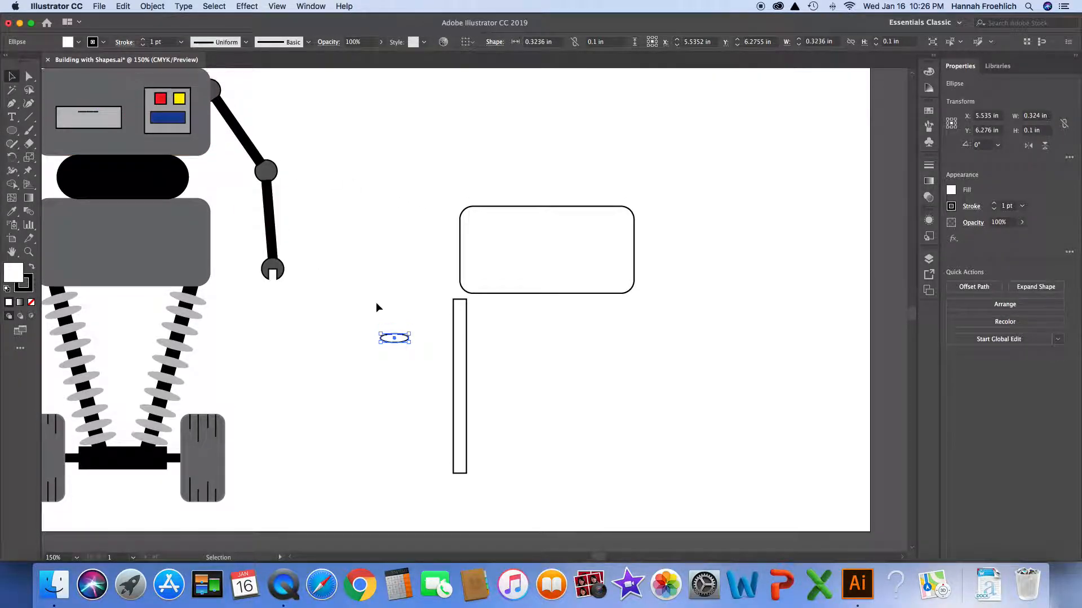
pyautogui.moveTo(395, 341); pyautogui.dragTo(459, 320)
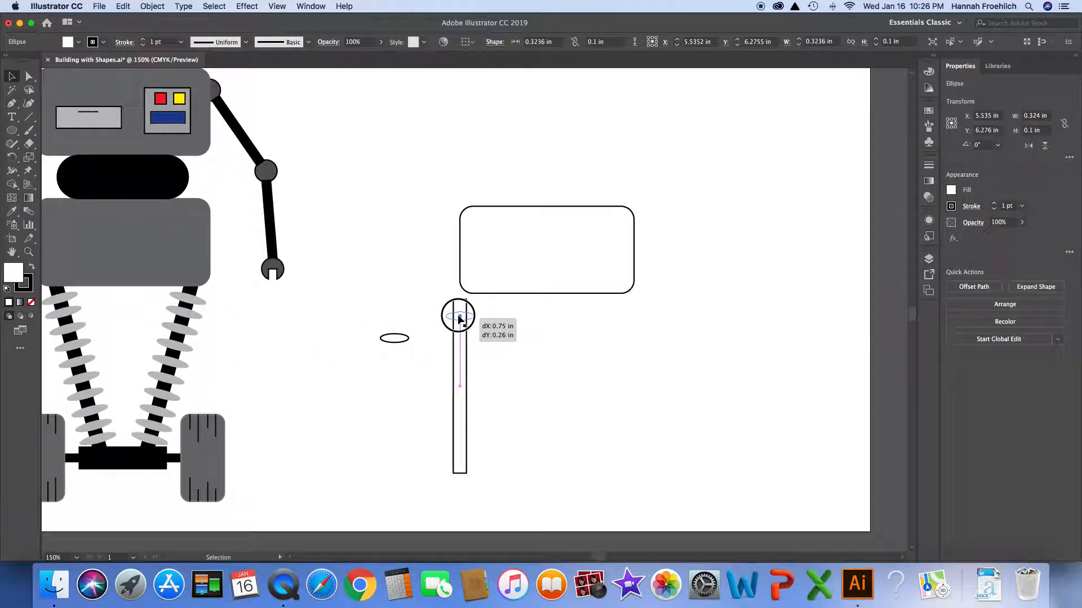
pyautogui.moveTo(460, 319); pyautogui.dragTo(459, 319)
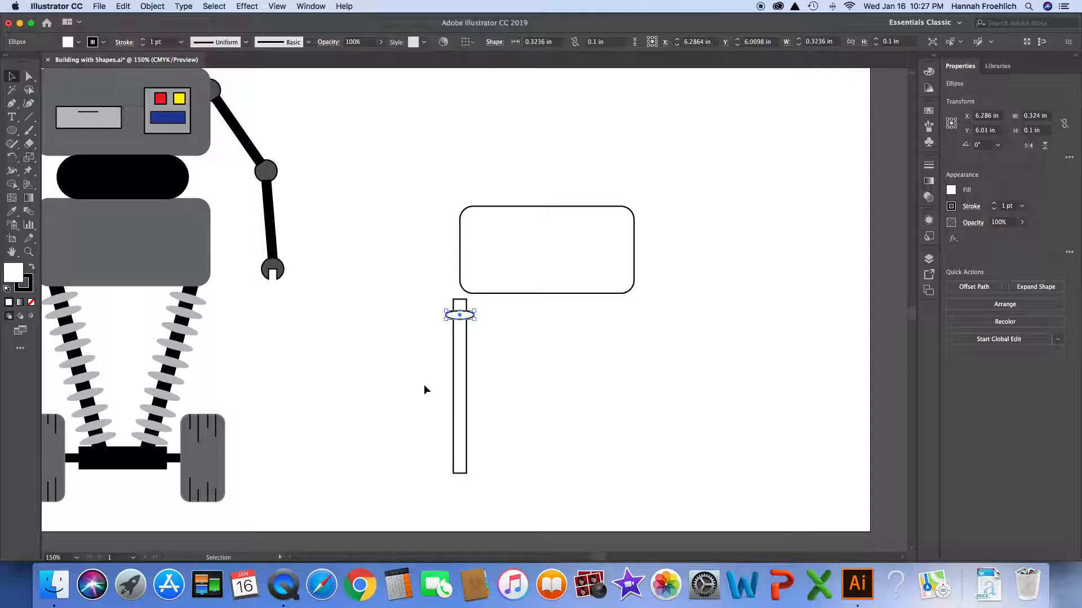
# Step: Place a copy of the ellipse on the narrow rectangle just below the first, at about Y 6.17 in, and deselect it
pyautogui.press('a')
pyautogui.press('v')
pyautogui.press('super+v')
pyautogui.moveTo(475, 314)
pyautogui.mouseDown()
pyautogui.moveTo(465, 311)
pyautogui.moveTo(460, 330)
pyautogui.mouseUp()
pyautogui.click(490, 347)
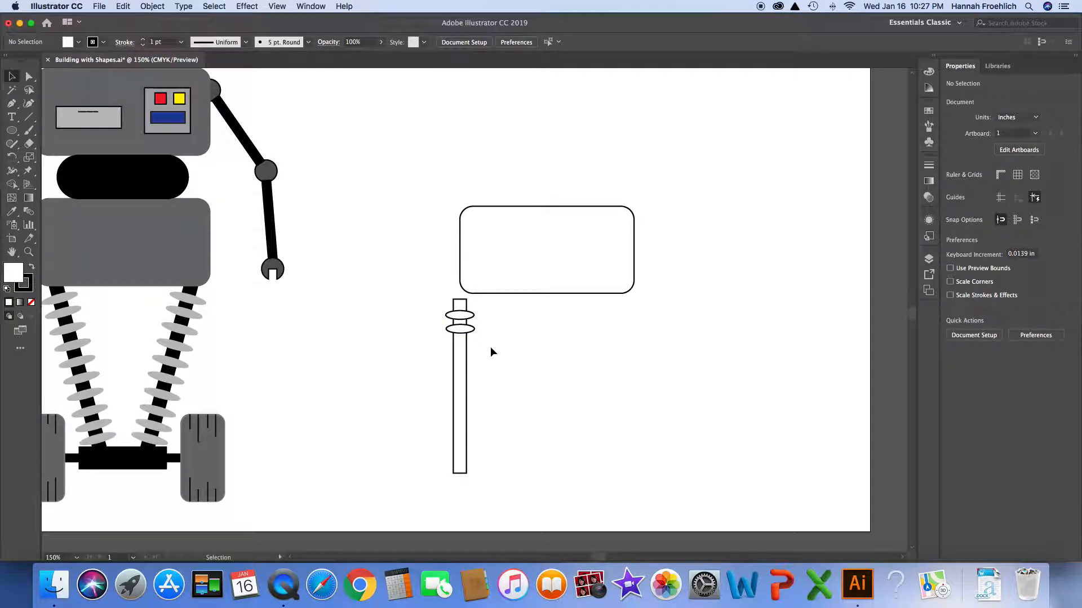
# Step: Place a third copy of the ellipse below the second and adjust its spacing to match, at about Y 6.33 in
pyautogui.click(460, 333)
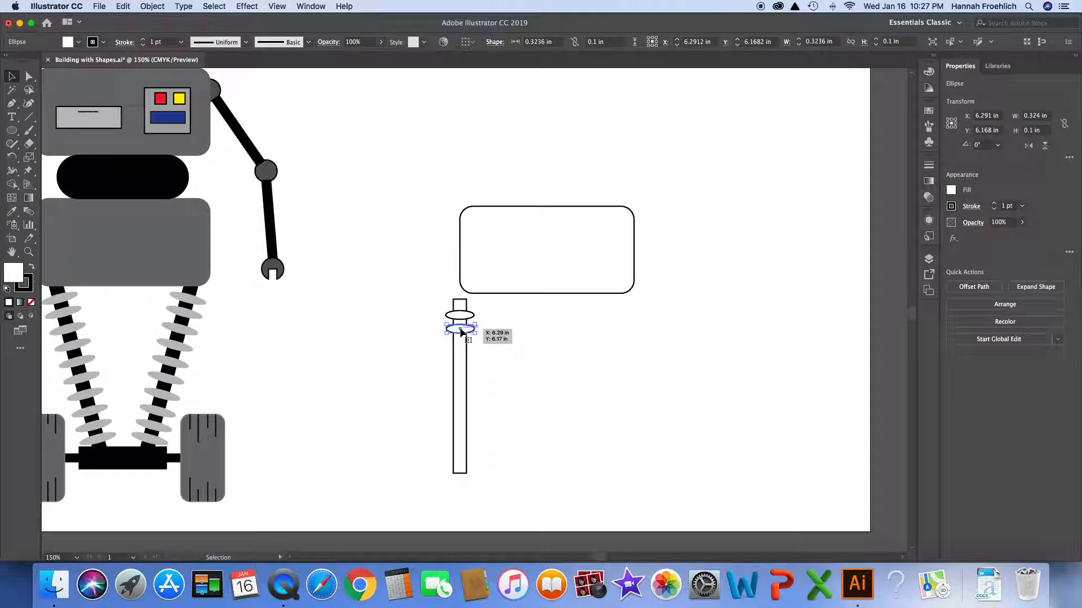
pyautogui.moveTo(461, 332); pyautogui.dragTo(460, 345)
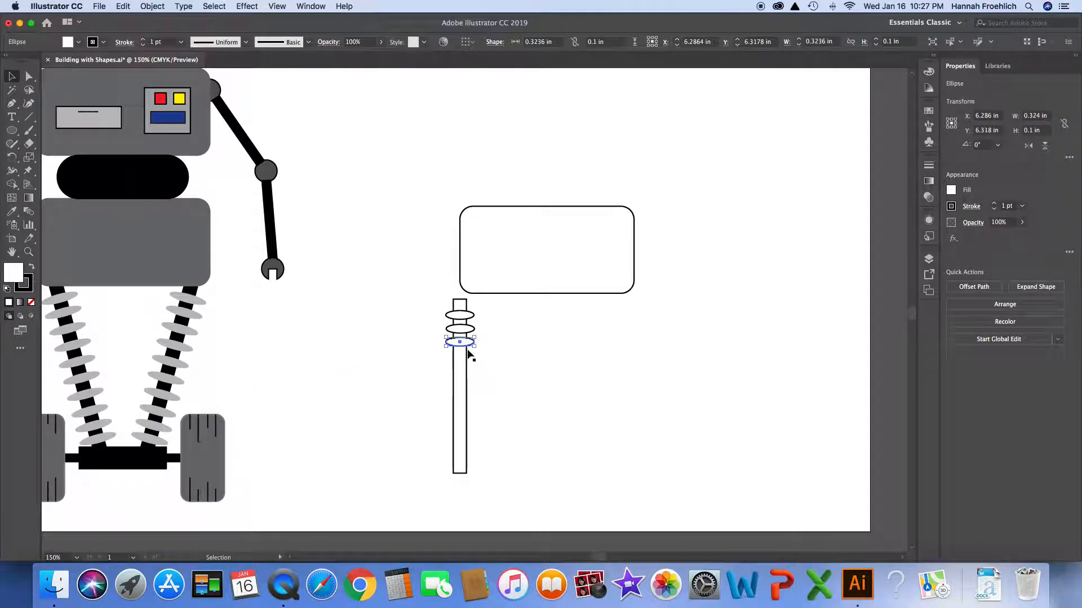
pyautogui.moveTo(460, 342); pyautogui.dragTo(461, 345)
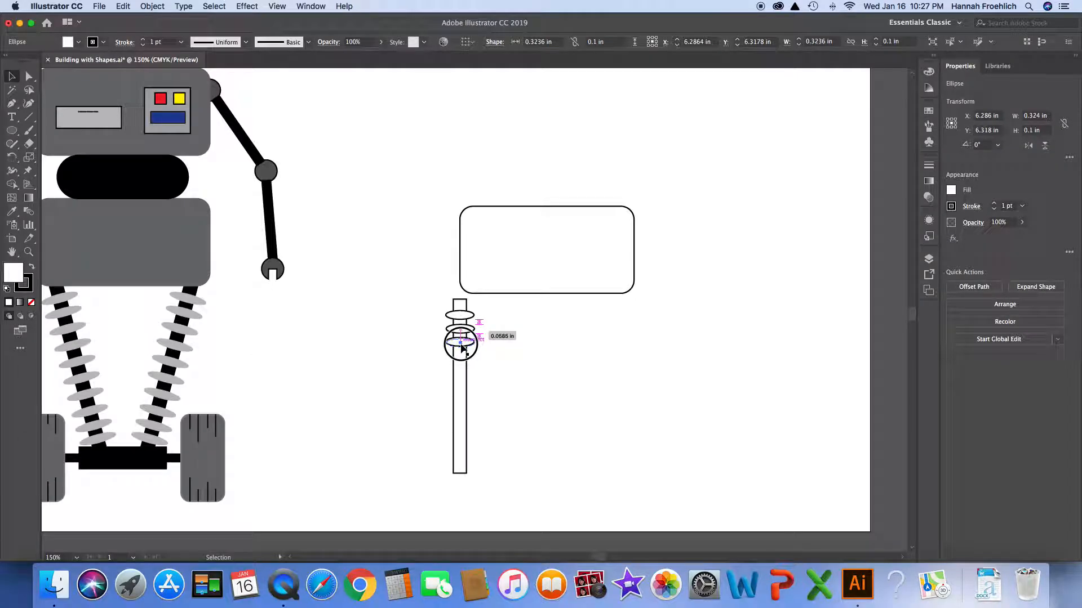
pyautogui.moveTo(462, 344); pyautogui.dragTo(462, 344)
pyautogui.moveTo(462, 344); pyautogui.dragTo(462, 344)
pyautogui.moveTo(460, 347); pyautogui.dragTo(461, 346)
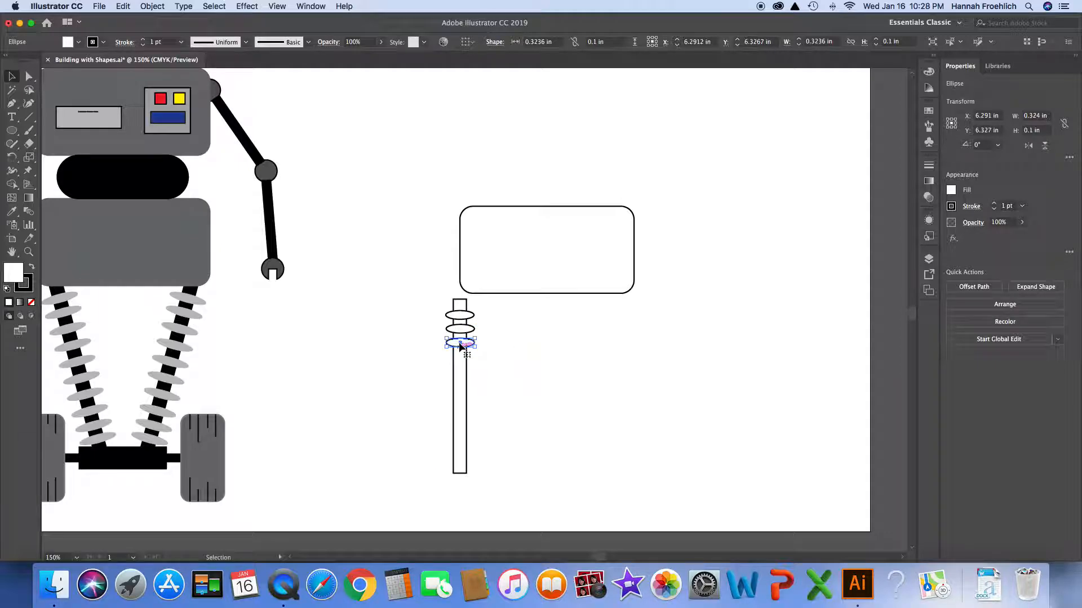
# Step: Continue copying the ellipse down the narrow rectangle at even spacing until eleven ellipses form the spring, and leave everything deselected
pyautogui.moveTo(461, 347); pyautogui.dragTo(459, 457)
pyautogui.click(519, 429)
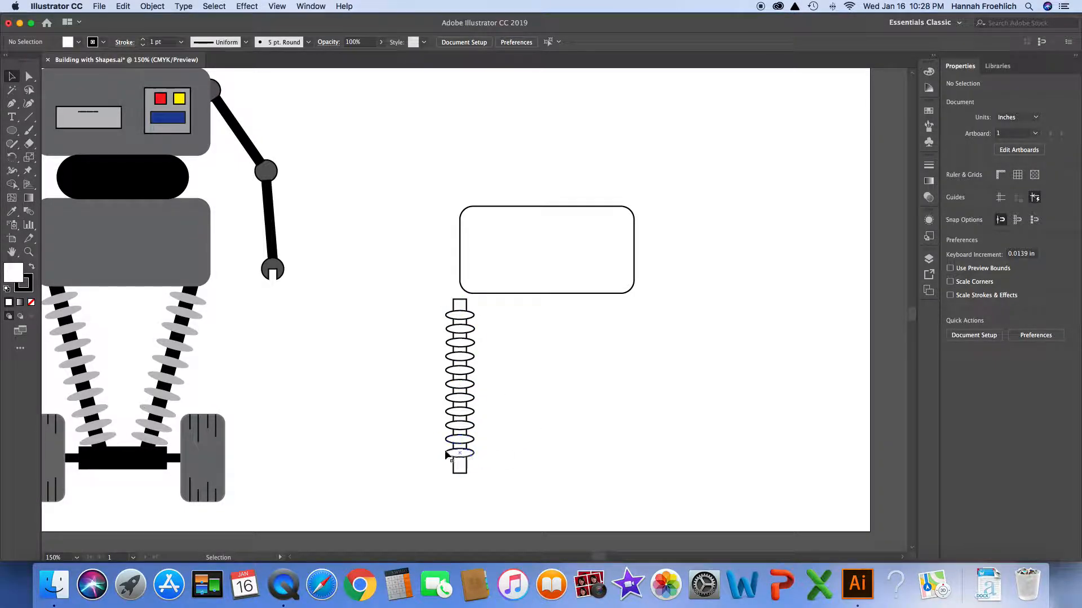
pyautogui.click(460, 303)
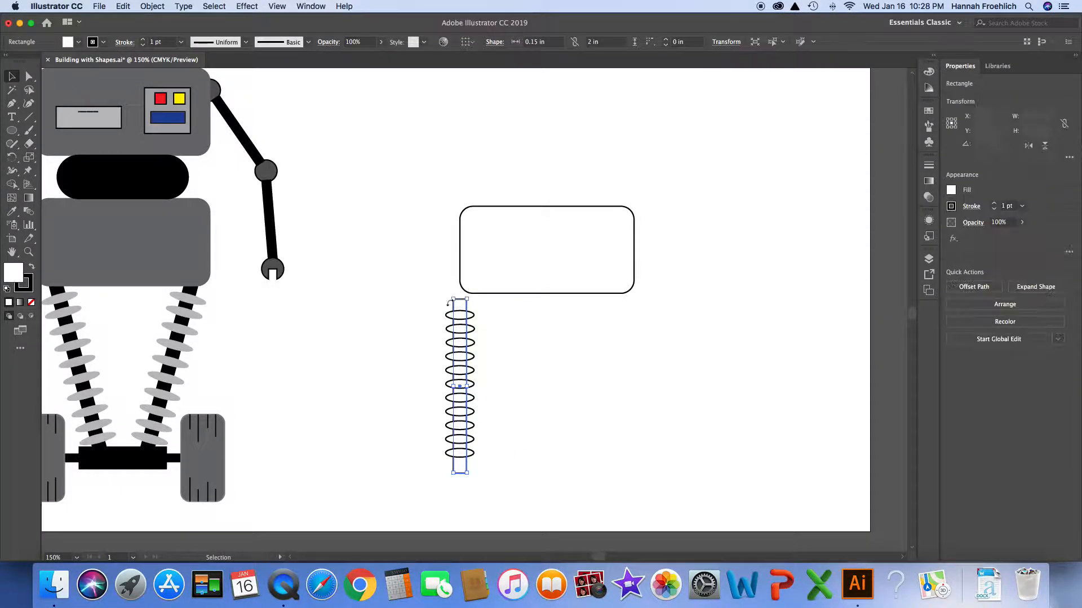
pyautogui.click(414, 313)
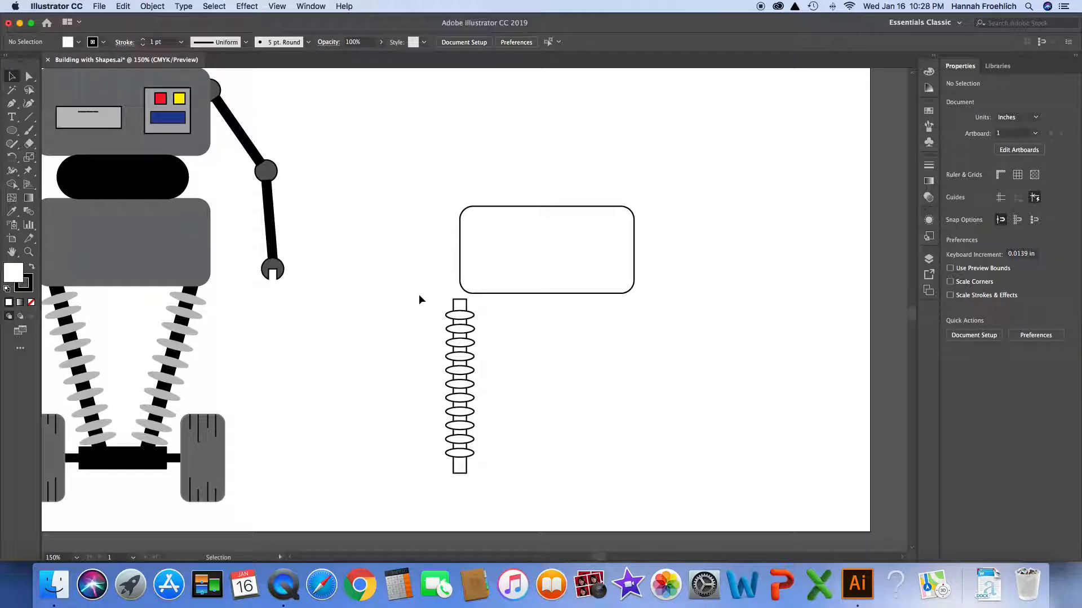
# Step: Select the narrow rectangle with all its ellipses, move them together to about X 6.68 in, Y 6.88 in, and deselect
pyautogui.moveTo(416, 299)
pyautogui.mouseDown()
pyautogui.moveTo(507, 306)
pyautogui.moveTo(501, 478)
pyautogui.mouseUp()
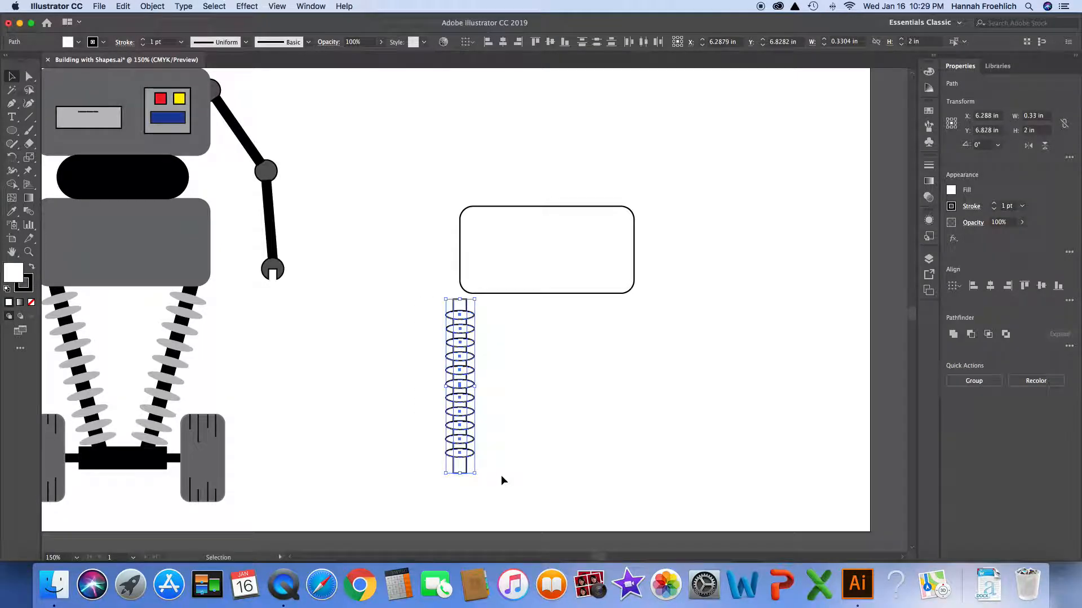
pyautogui.moveTo(467, 387); pyautogui.dragTo(492, 390)
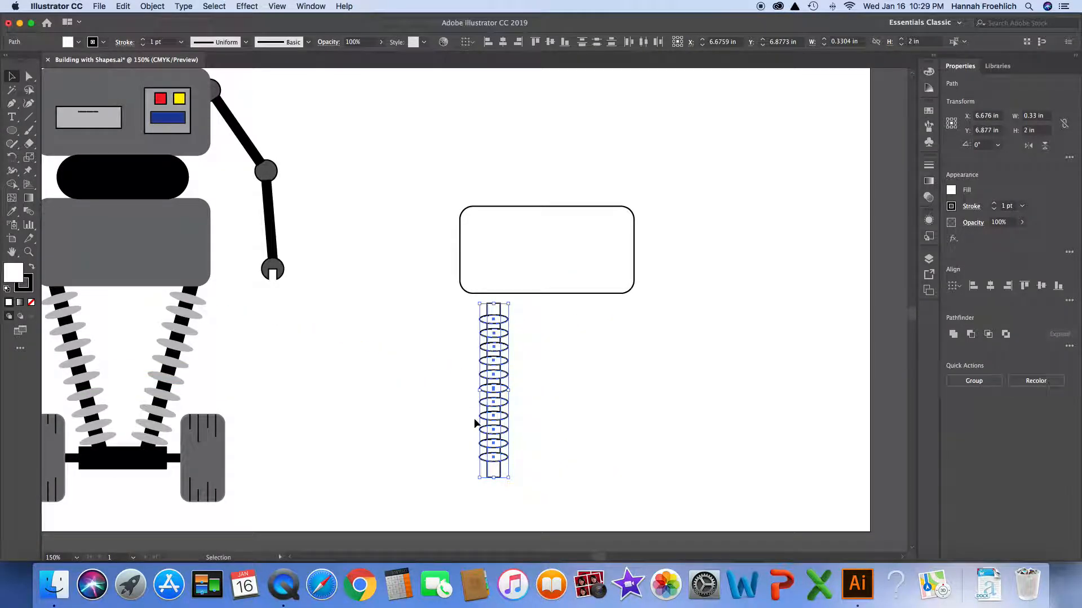
pyautogui.click(445, 387)
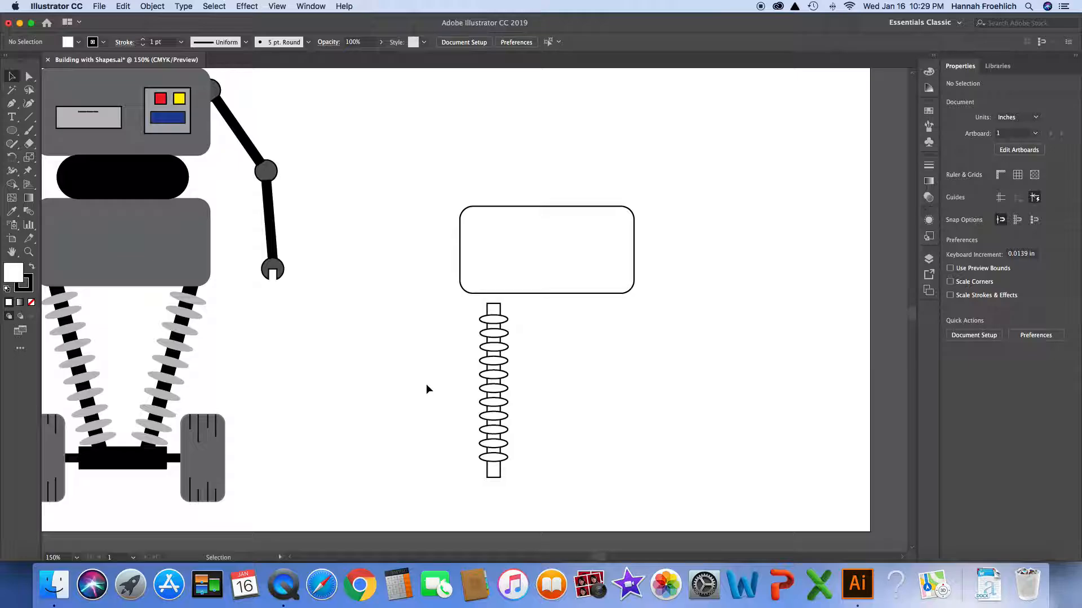
# Step: Try moving the fifth ellipse off the spring by itself, undo the move, and deselect it
pyautogui.click(494, 376)
pyautogui.moveTo(496, 378); pyautogui.dragTo(587, 381)
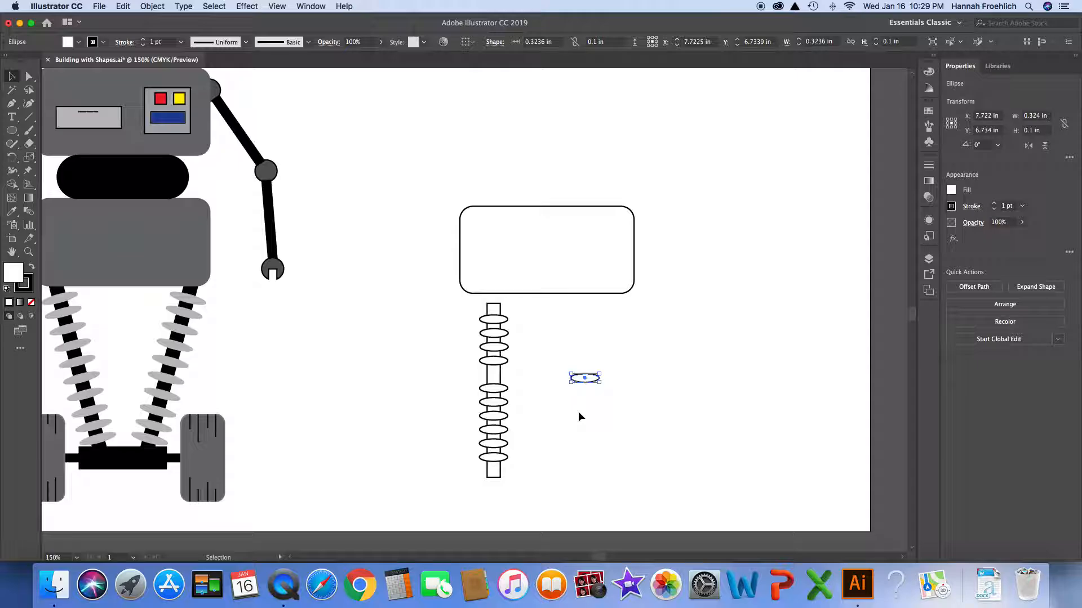
pyautogui.press('super+z')
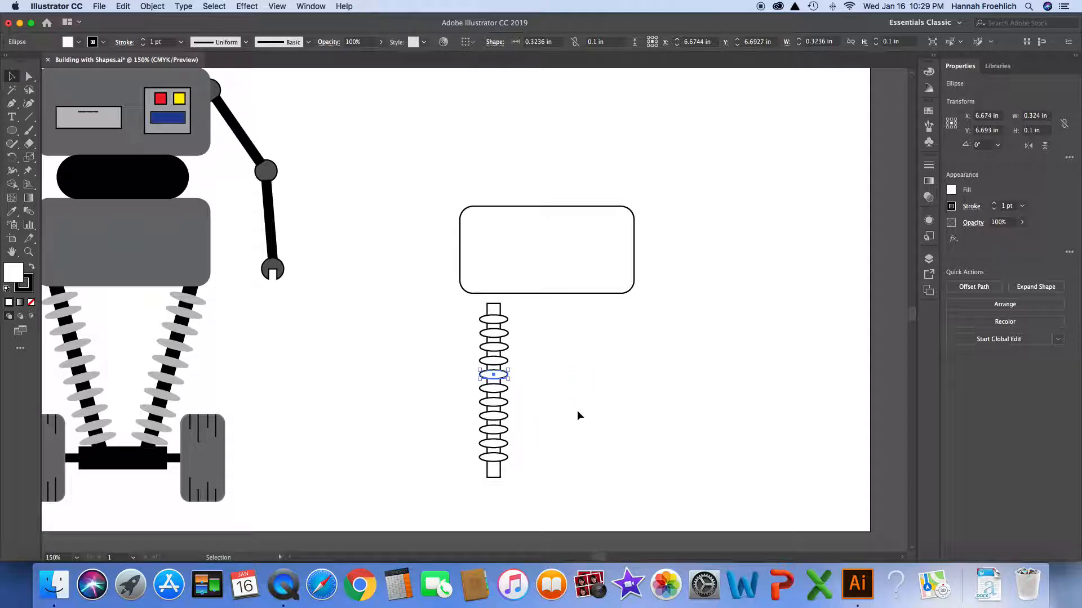
pyautogui.click(547, 394)
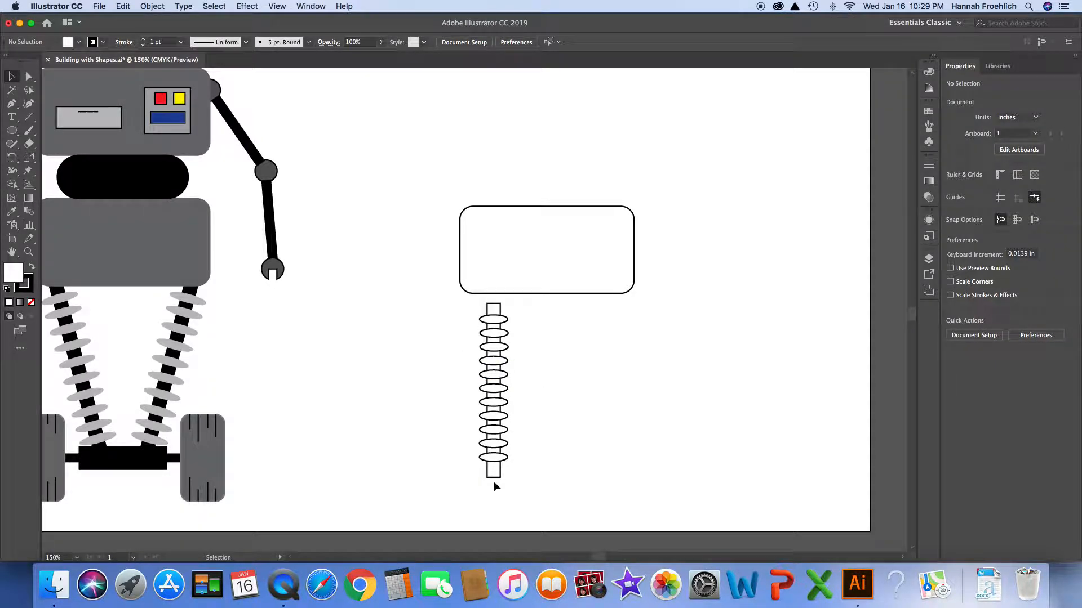
# Step: Select the narrow rectangle and all eleven ellipses and group them into one spring leg
pyautogui.click(461, 306)
pyautogui.moveTo(461, 306); pyautogui.dragTo(523, 482)
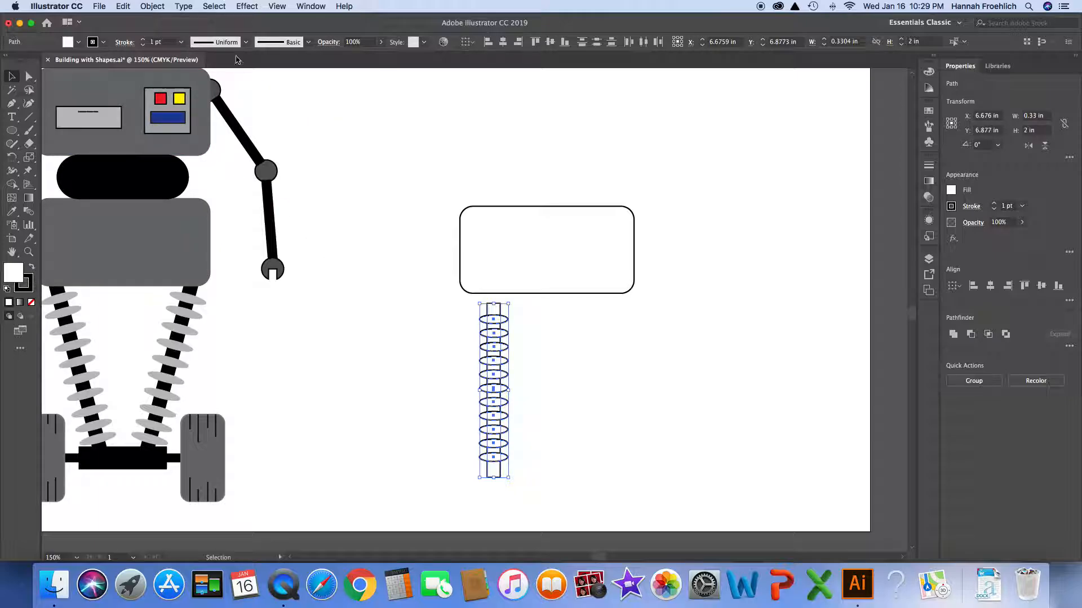
pyautogui.click(152, 7)
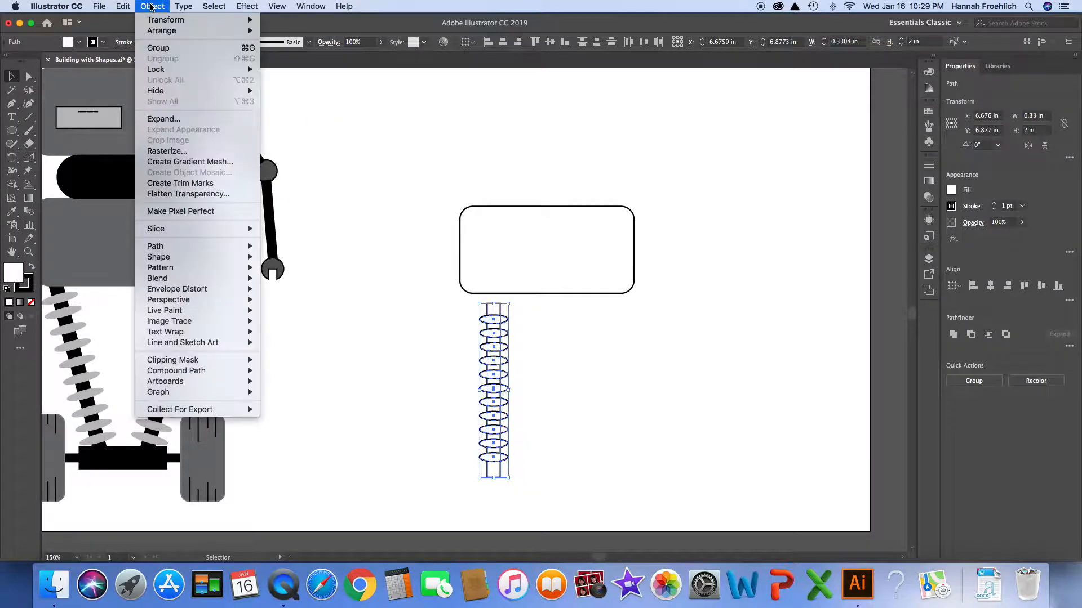
pyautogui.click(158, 50)
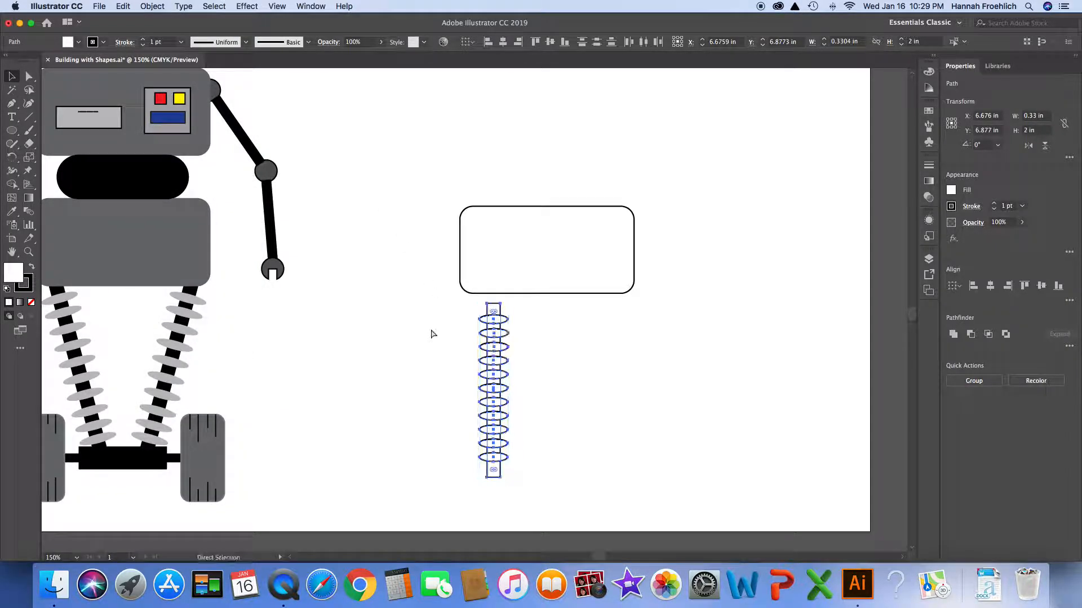
pyautogui.press('v')
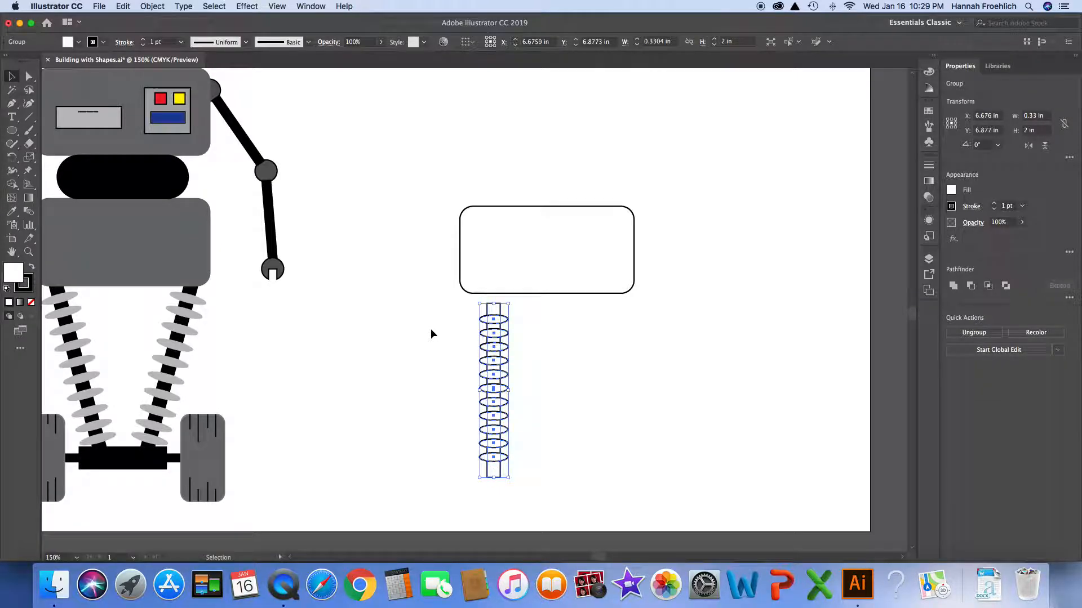
# Step: Move the spring leg group to about X 6.54 in, Y 6.9 in and rotate it by 15° with the preview on
pyautogui.click(426, 336)
pyautogui.moveTo(496, 347)
pyautogui.mouseDown()
pyautogui.moveTo(604, 363)
pyautogui.moveTo(482, 354)
pyautogui.mouseUp()
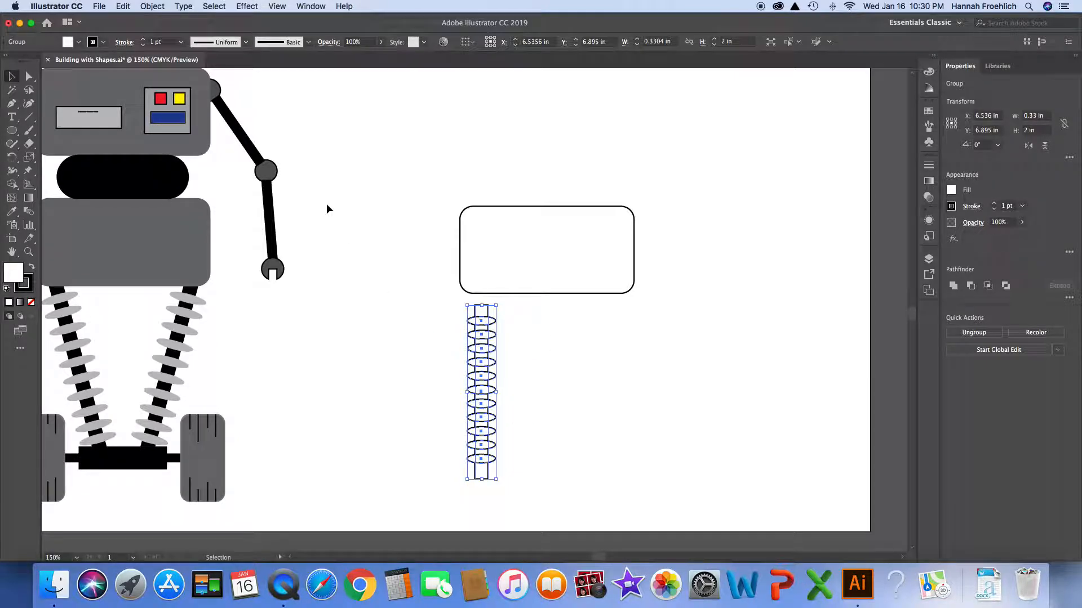
pyautogui.click(156, 8)
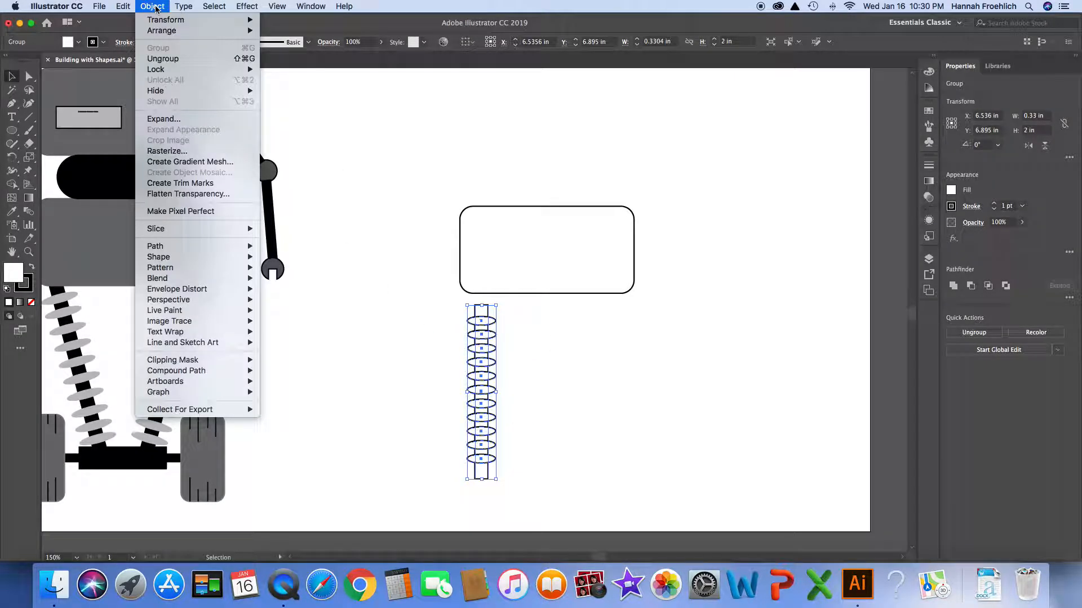
pyautogui.moveTo(155, 21)
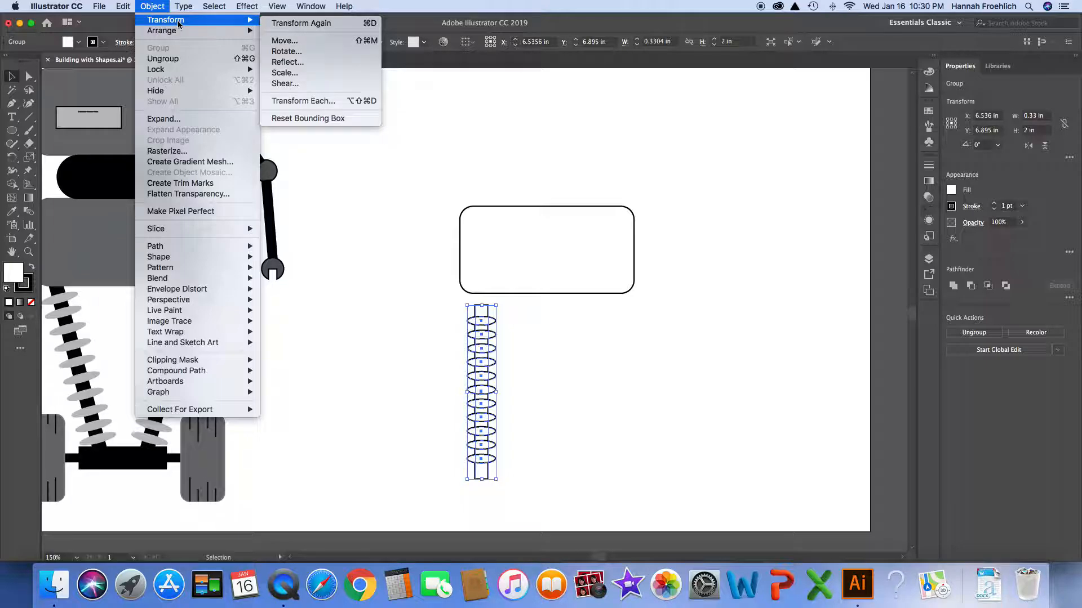
pyautogui.click(300, 52)
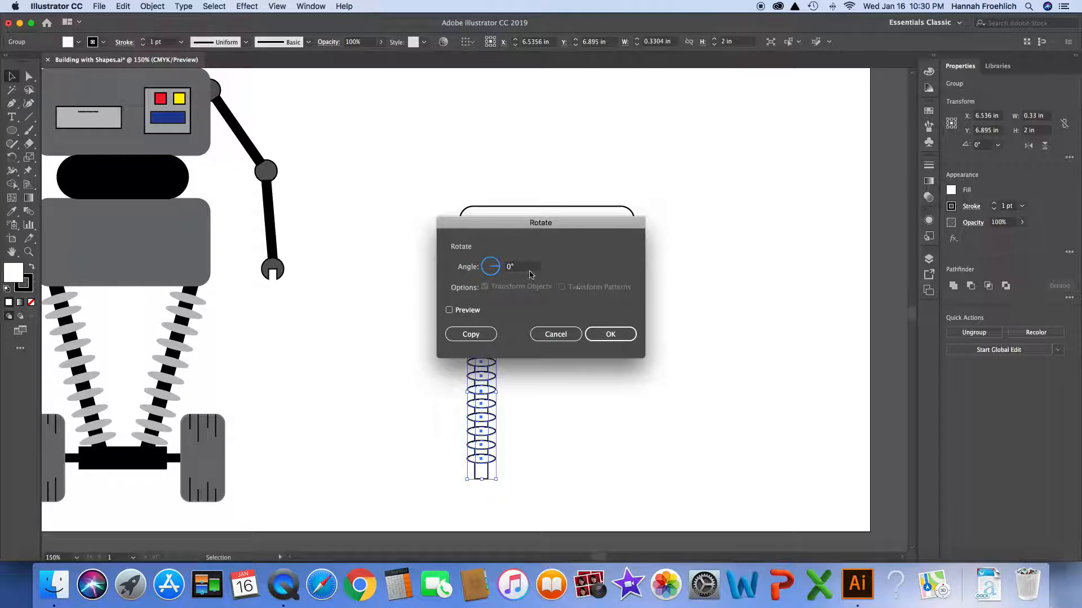
pyautogui.click(512, 268)
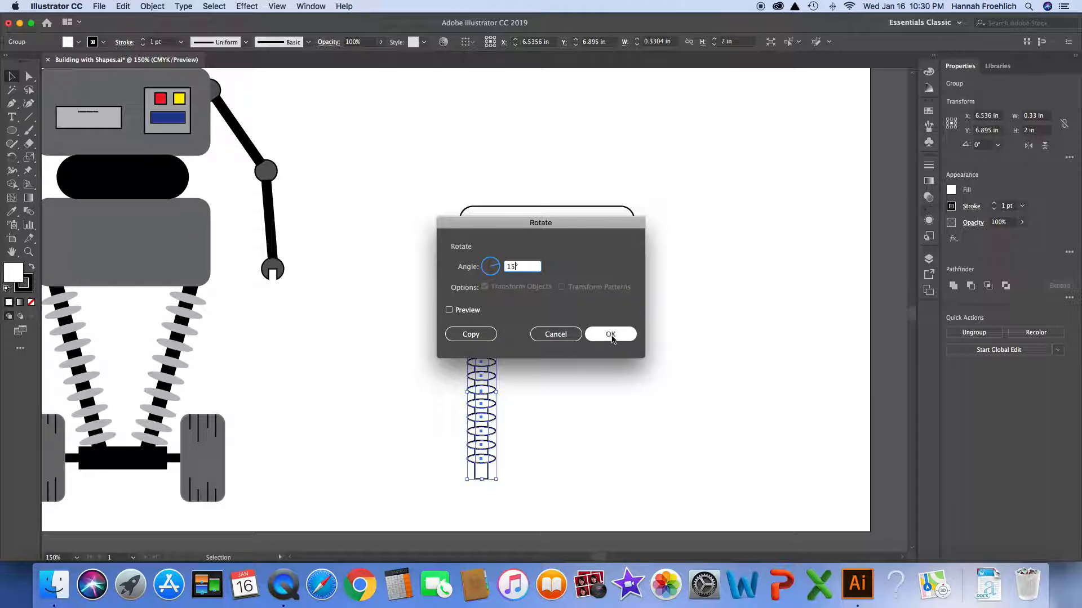
pyautogui.click(450, 310)
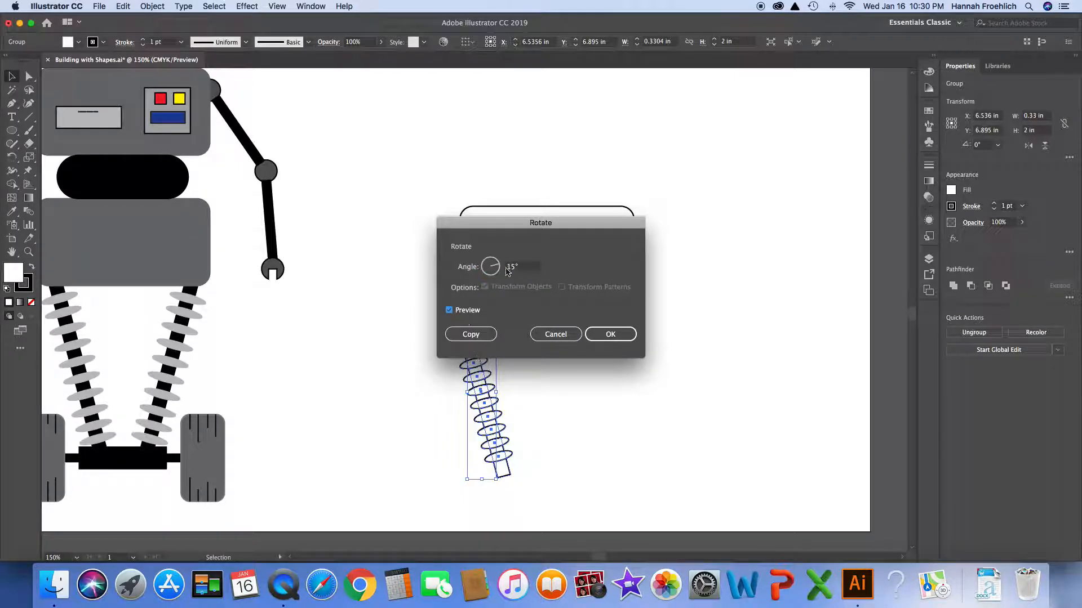
pyautogui.moveTo(508, 227); pyautogui.dragTo(722, 206)
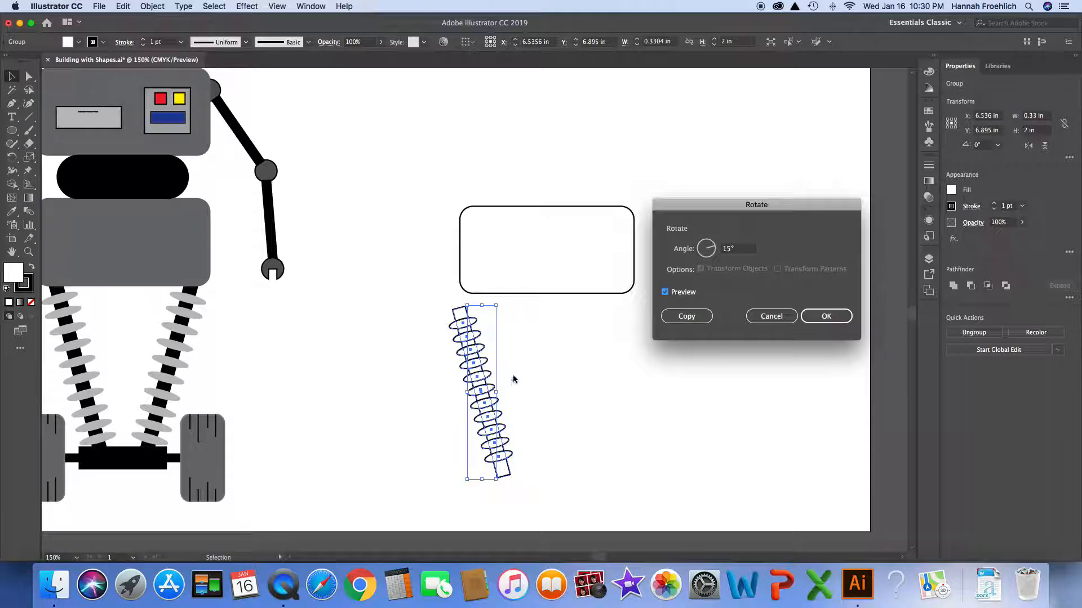
pyautogui.click(826, 317)
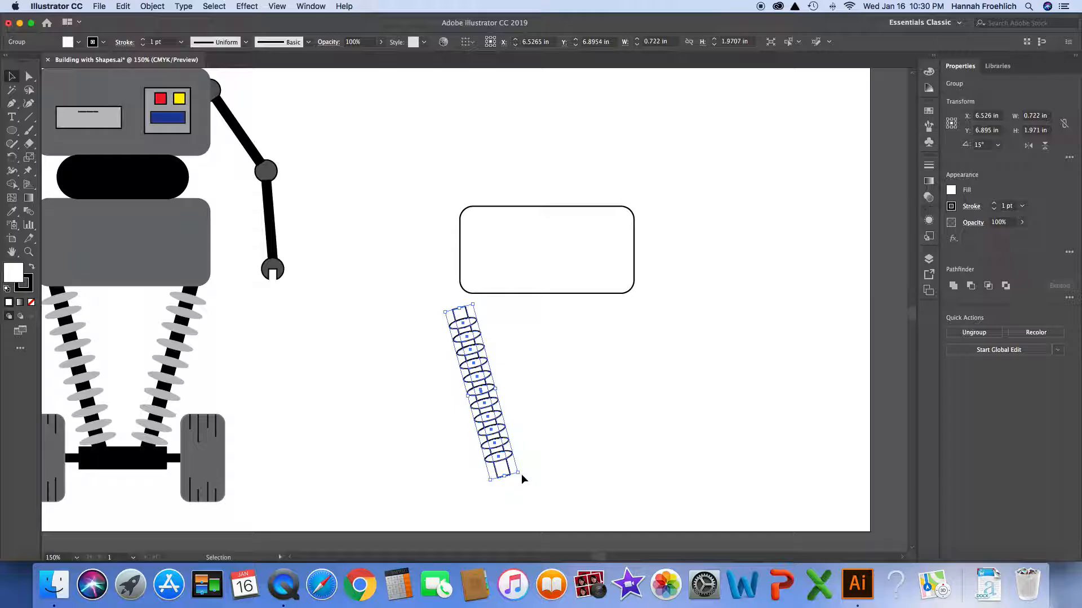
# Step: Try rotating the spring leg freehand to about 48° and undo that rotation
pyautogui.moveTo(522, 476); pyautogui.dragTo(562, 454)
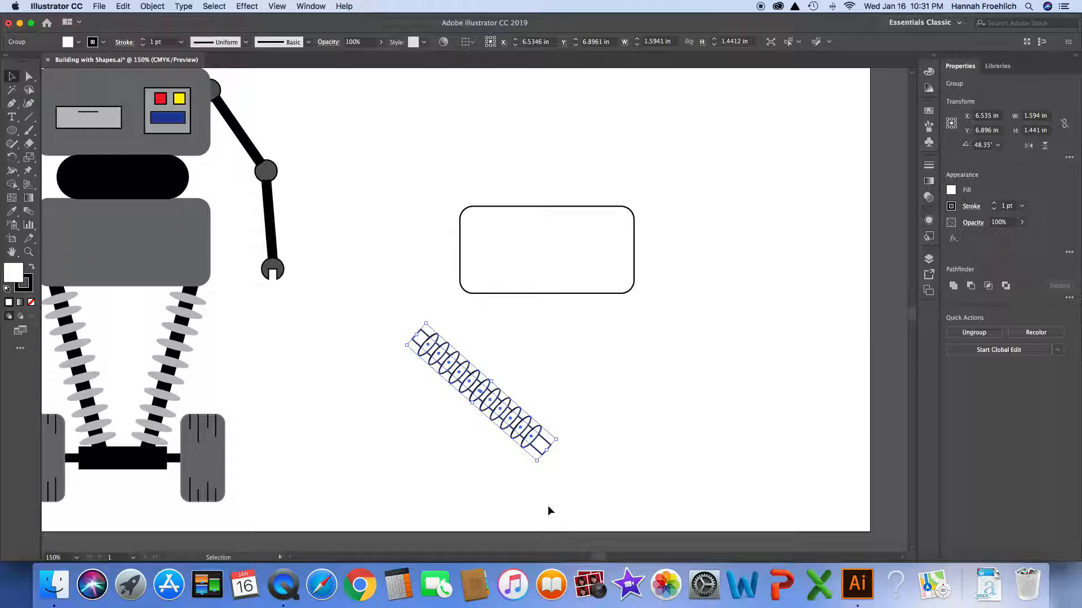
pyautogui.press('super+z')
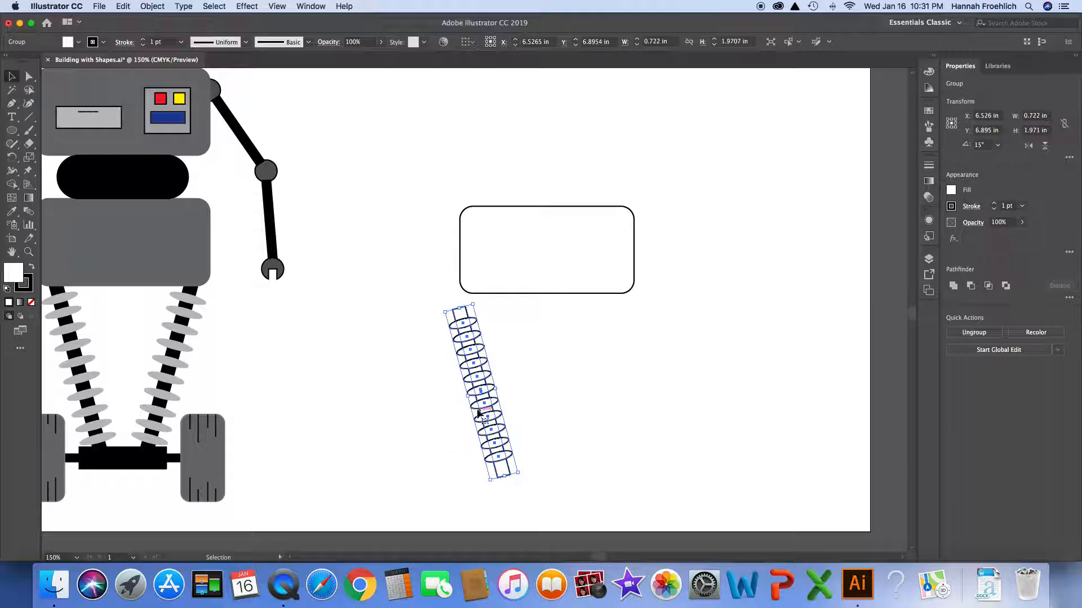
# Step: Move the tilted spring leg so its upper end overlaps the rounded body's lower-left corner, at about X 6.74 in, Y 6.71 in, and deselect
pyautogui.moveTo(481, 396); pyautogui.dragTo(496, 380)
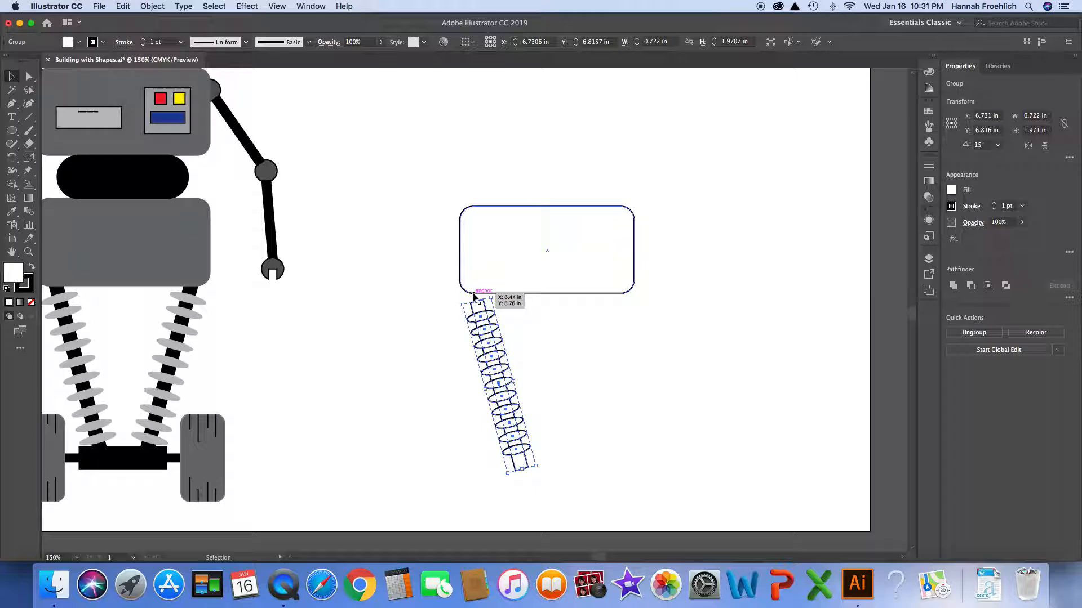
pyautogui.scroll(-1, 497, 379)
pyautogui.moveTo(499, 381); pyautogui.dragTo(501, 376)
pyautogui.scroll(1, 500, 373)
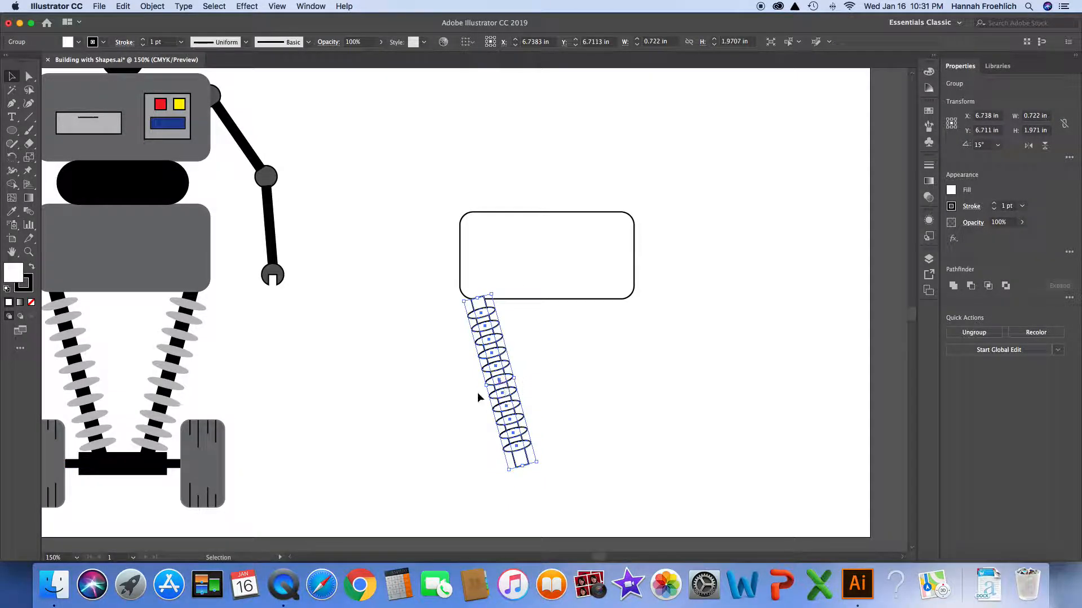
pyautogui.click(470, 394)
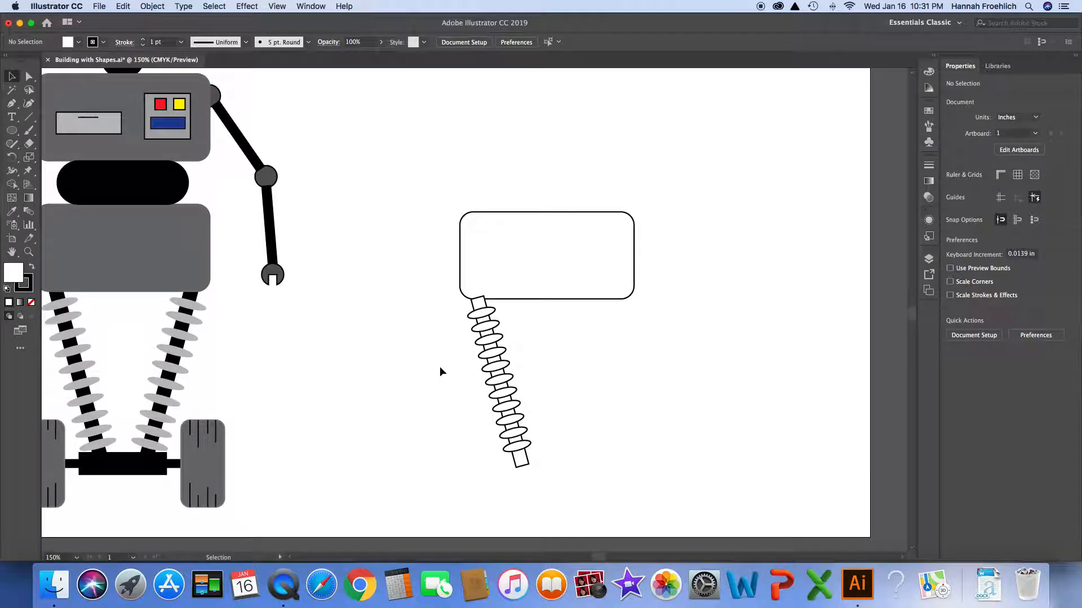
# Step: Reflect a copy of the spring leg across the vertical axis, dismiss the Global Edit tour, and deselect the copy
pyautogui.scroll(-1, 439, 369)
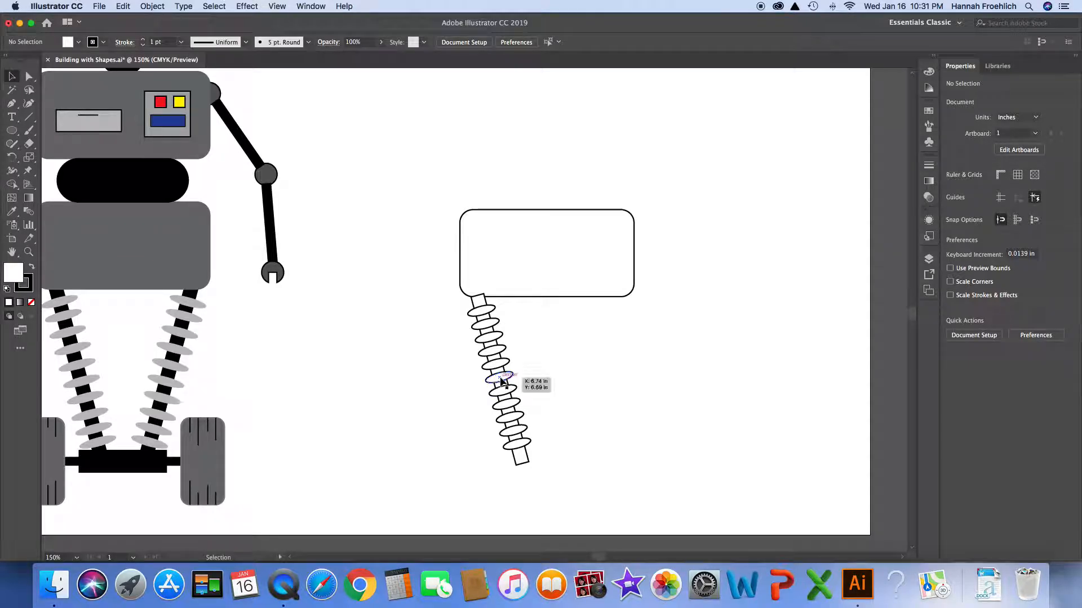
pyautogui.click(497, 383)
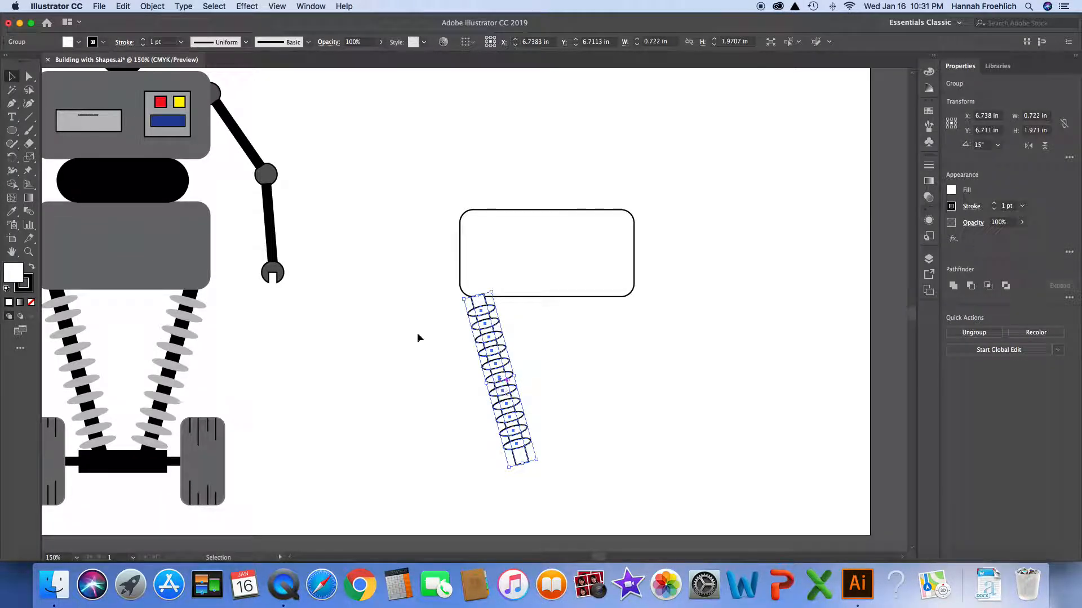
pyautogui.click(151, 6)
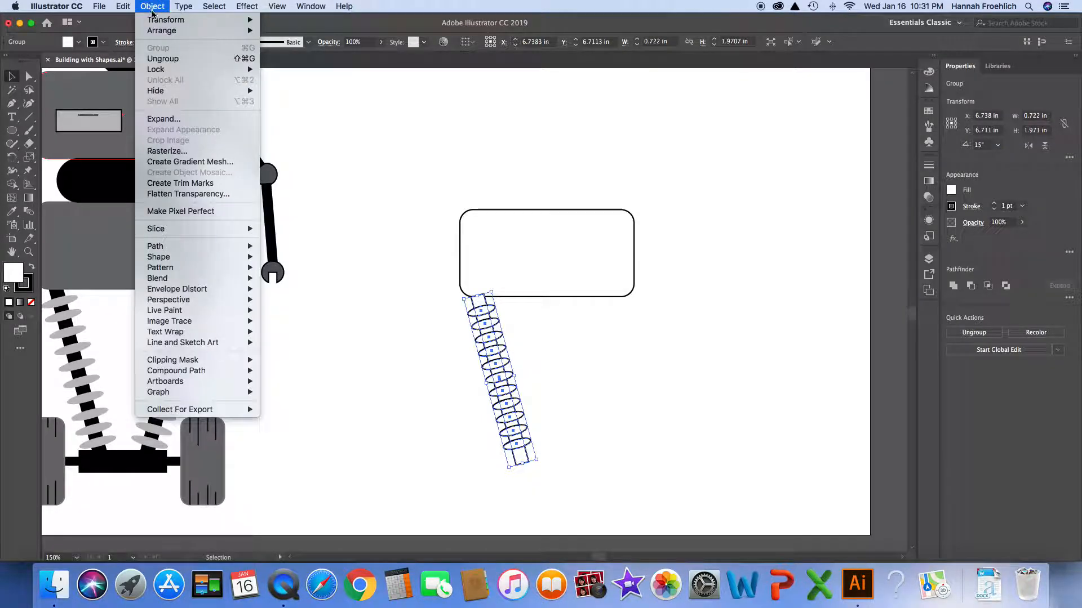
pyautogui.moveTo(203, 25)
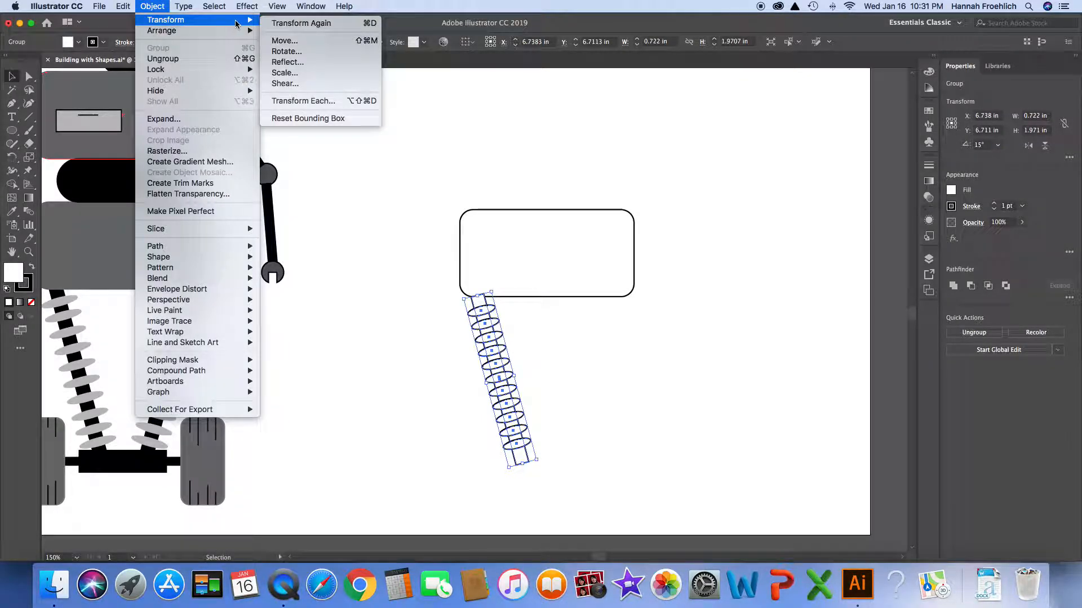
pyautogui.click(293, 63)
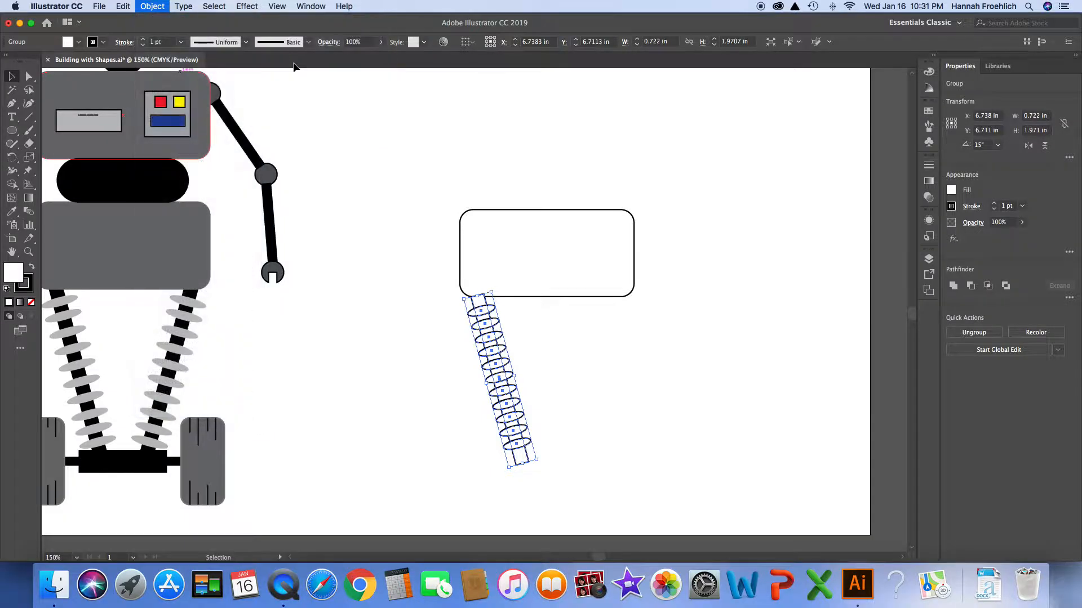
pyautogui.moveTo(509, 189); pyautogui.dragTo(757, 151)
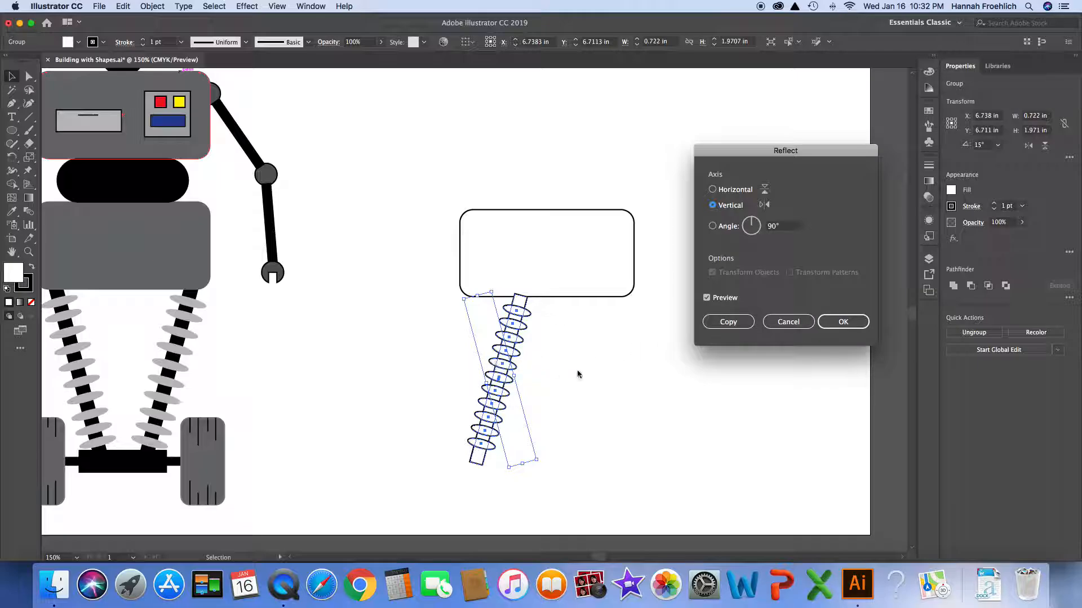
pyautogui.click(727, 322)
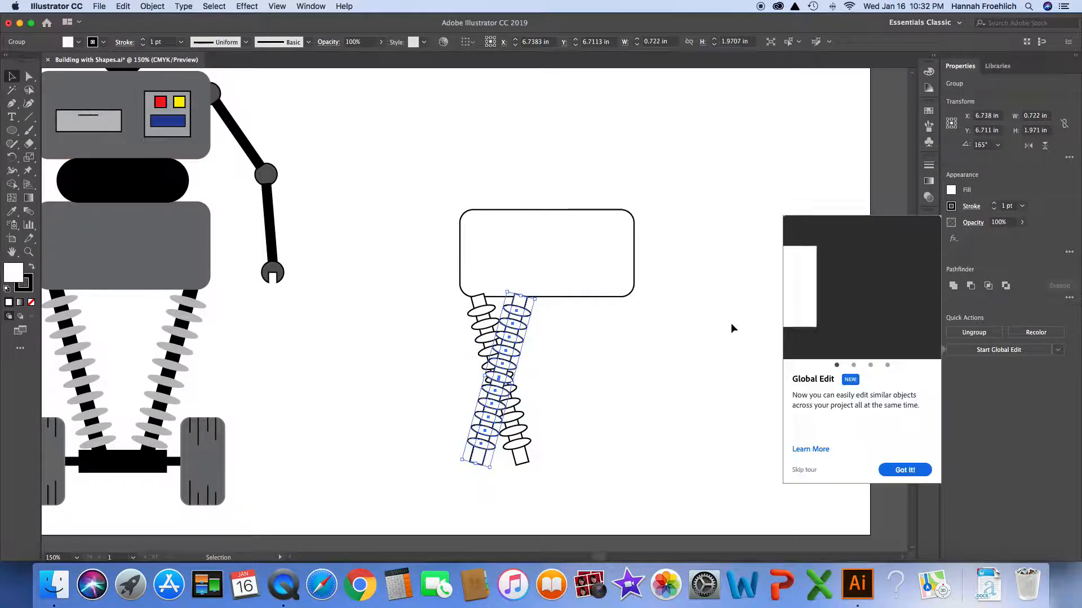
pyautogui.click(806, 468)
pyautogui.click(566, 382)
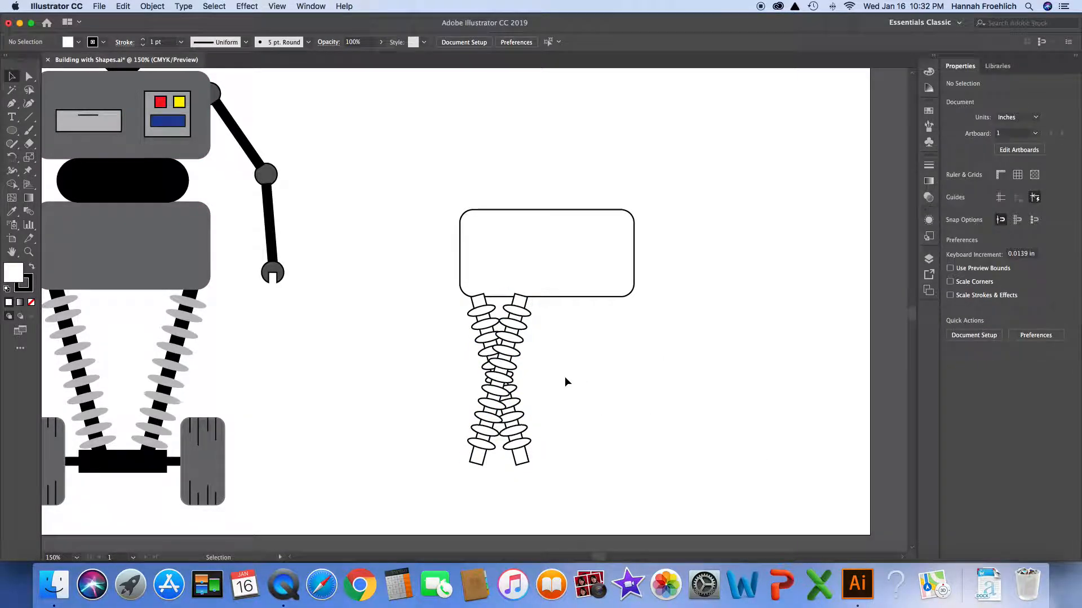
# Step: Move the mirrored spring leg horizontally to the lower-right corner of the rounded body, level with the first leg, and deselect
pyautogui.click(495, 375)
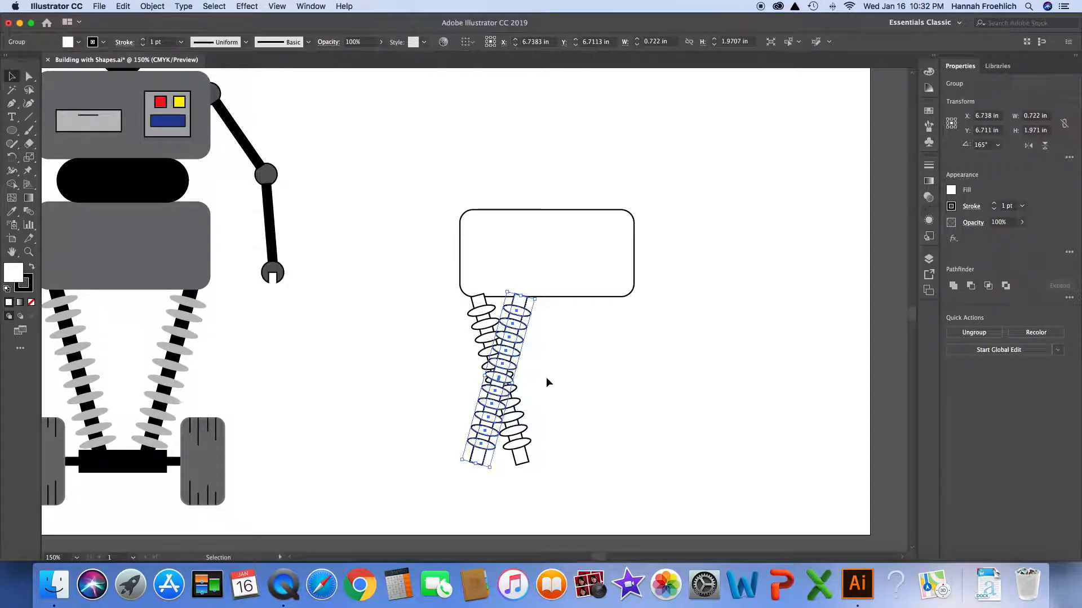
pyautogui.moveTo(493, 378); pyautogui.dragTo(593, 381)
pyautogui.click(619, 391)
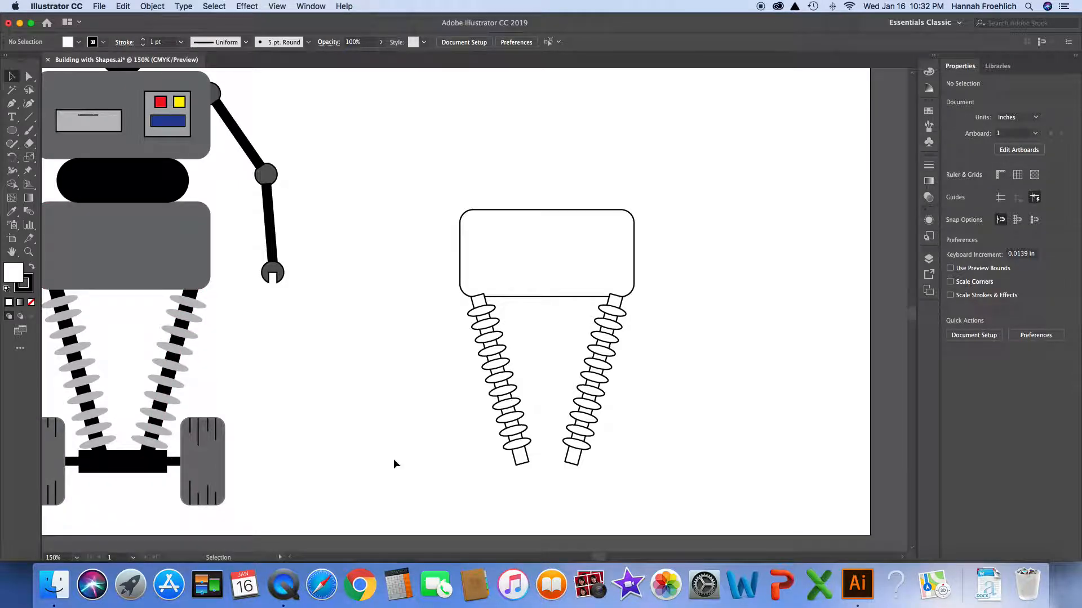
# Step: Select both spring legs, send them to the back behind the rounded body, and deselect
pyautogui.moveTo(444, 403); pyautogui.dragTo(688, 411)
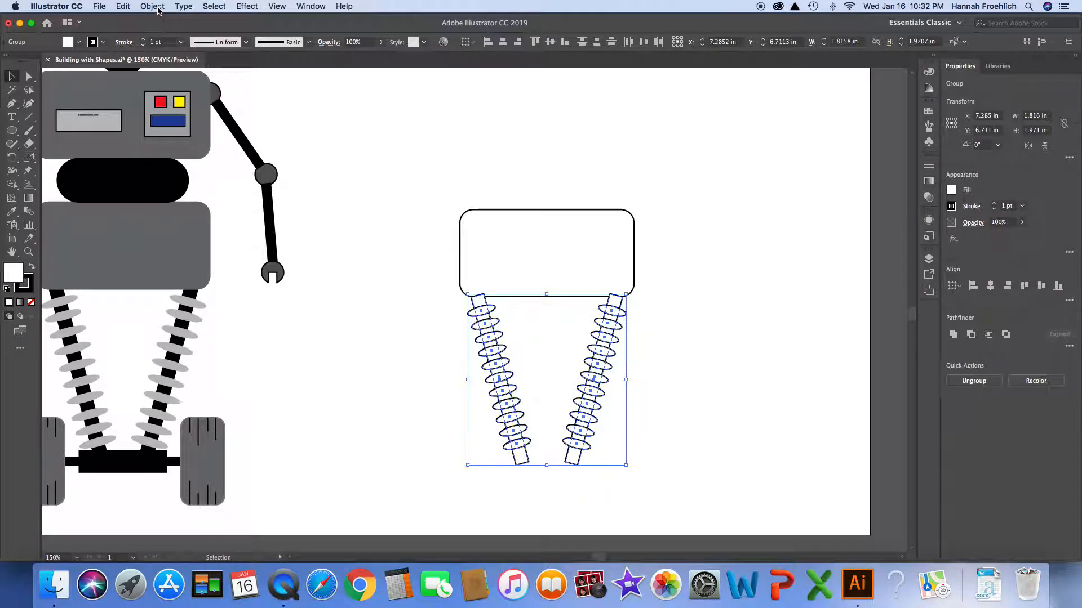
pyautogui.click(152, 6)
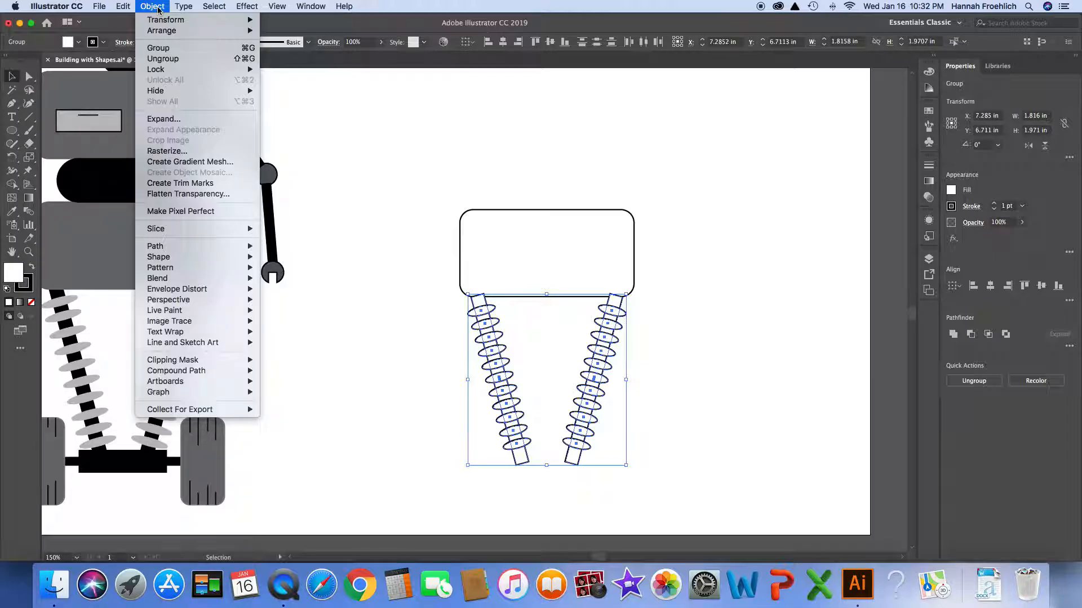
pyautogui.moveTo(161, 32)
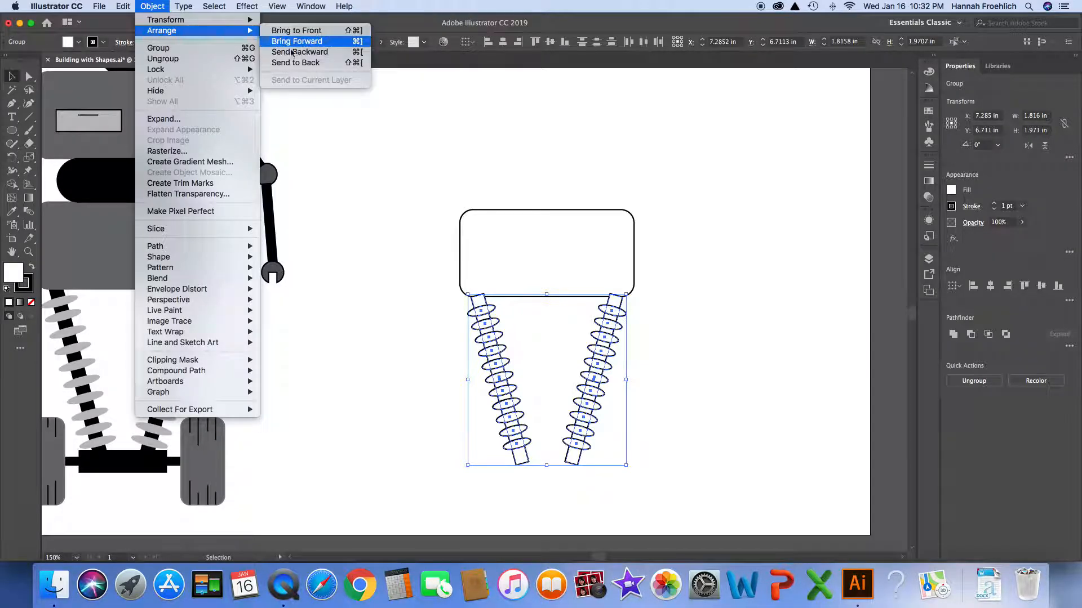
pyautogui.click(294, 63)
pyautogui.click(410, 321)
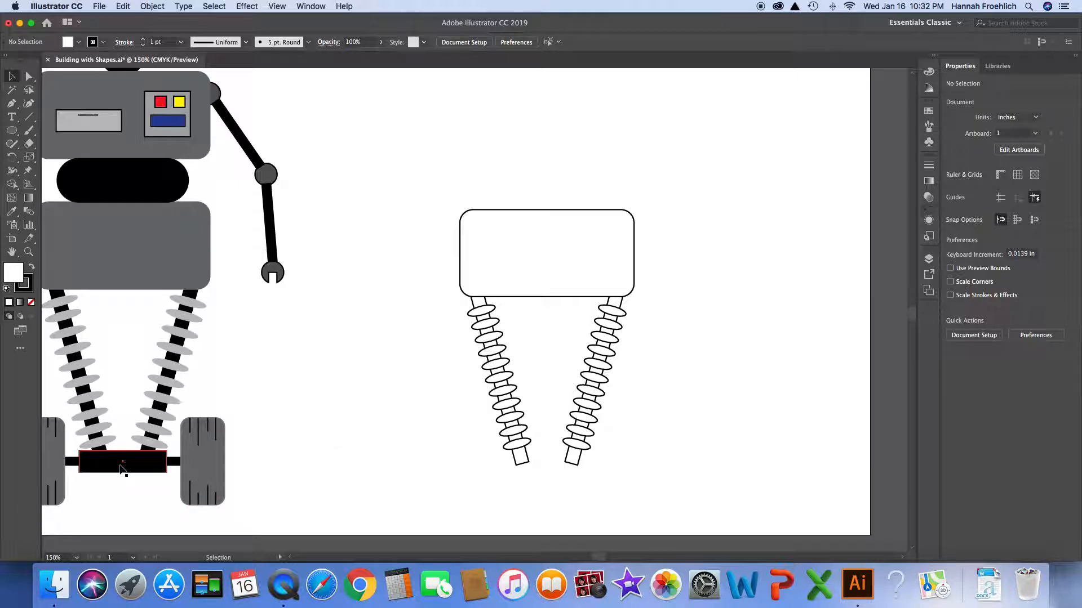
# Step: Draw a rectangle just below the spring legs and set its size to 1 in wide by 0.25 in high
pyautogui.click(12, 131)
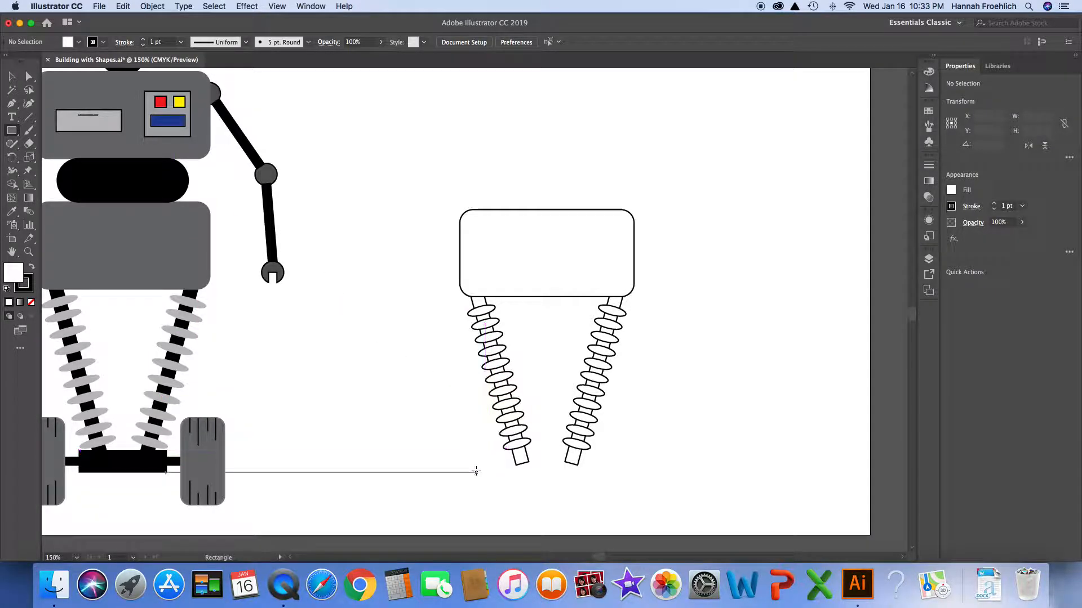
pyautogui.moveTo(477, 473); pyautogui.dragTo(594, 498)
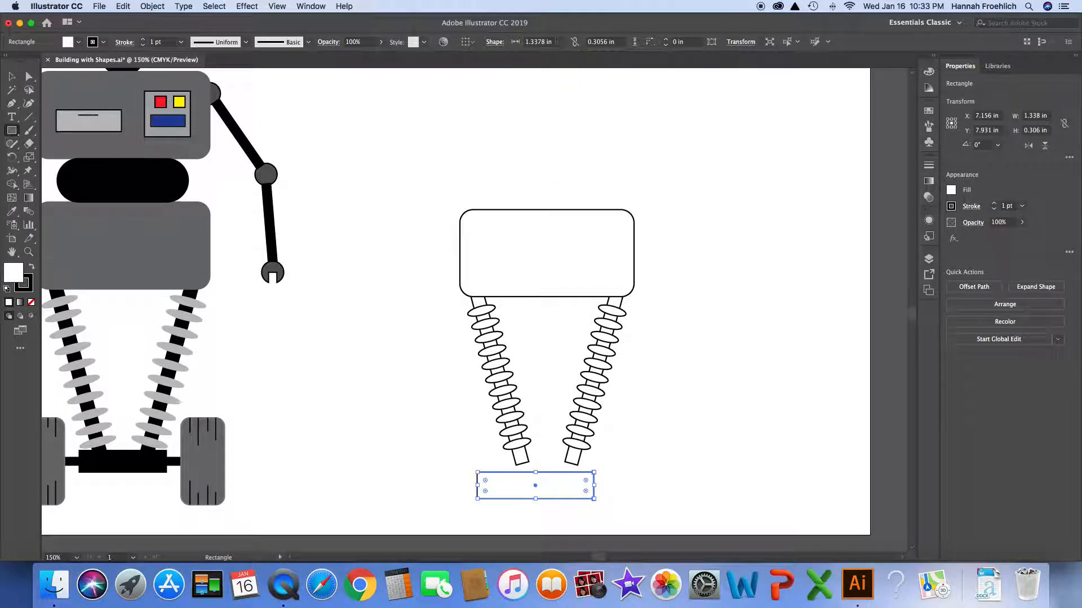
pyautogui.click(555, 42)
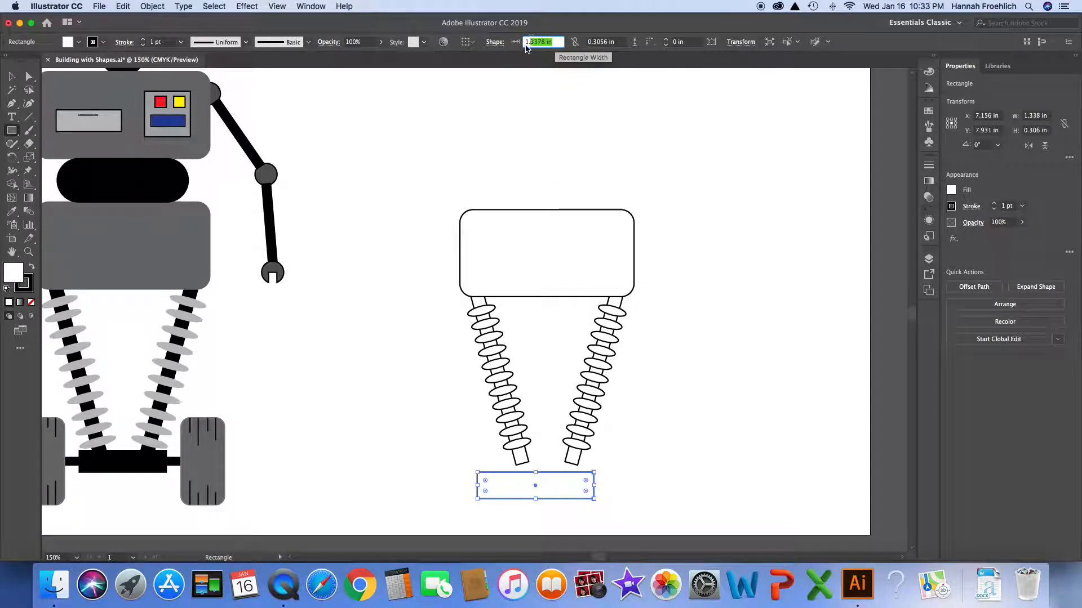
pyautogui.write('1')
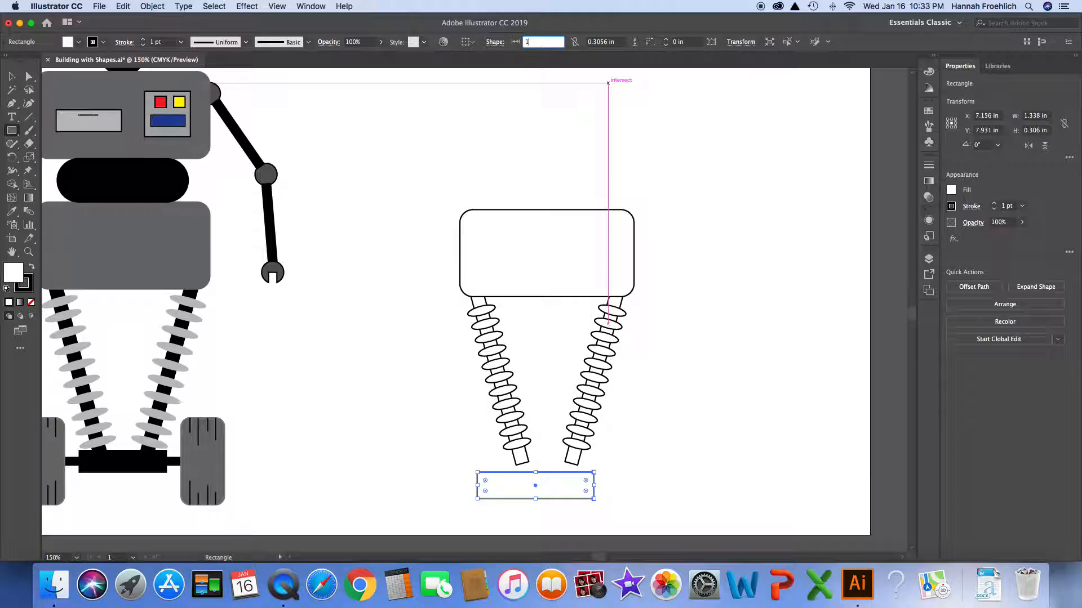
pyautogui.press('Tab')
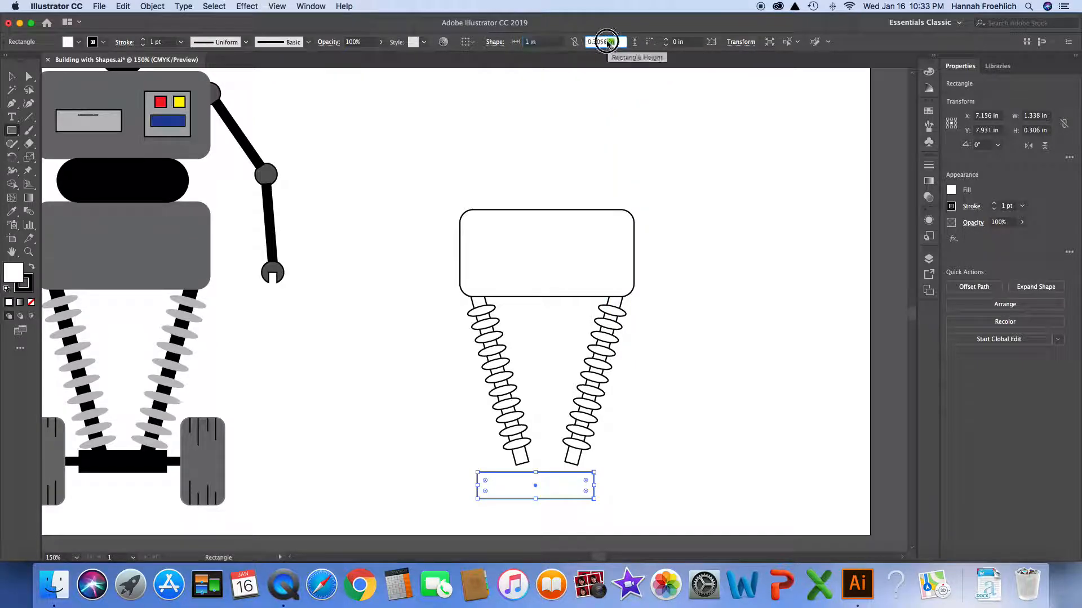
pyautogui.write('0.25')
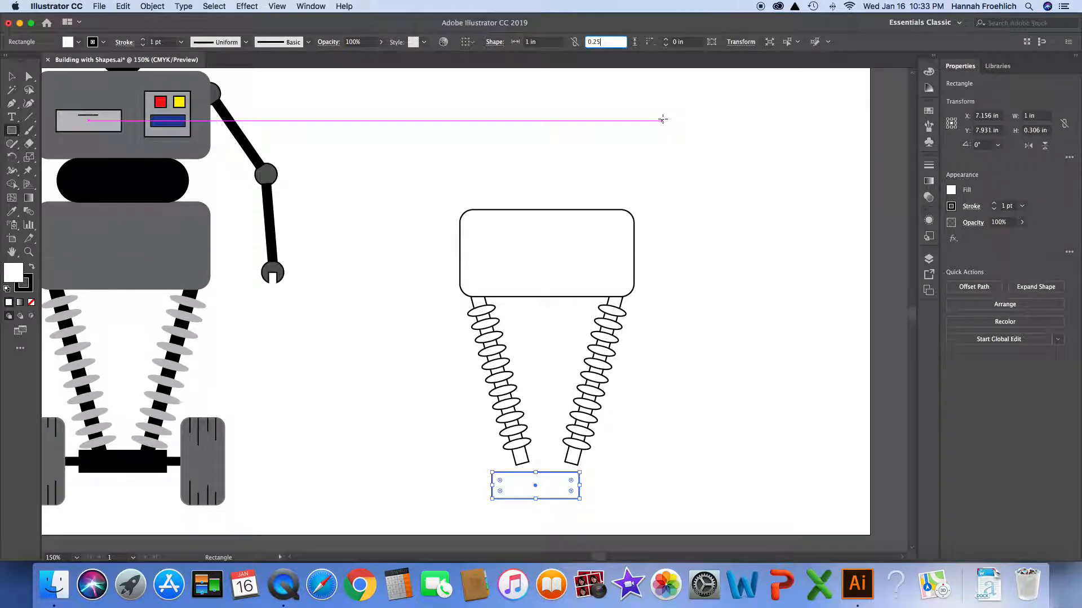
pyautogui.press('Return')
# Step: Move the 1 in rectangle up over the lower ends of the legs, centered beneath the rounded body
pyautogui.hscroll(1, 640, 367)
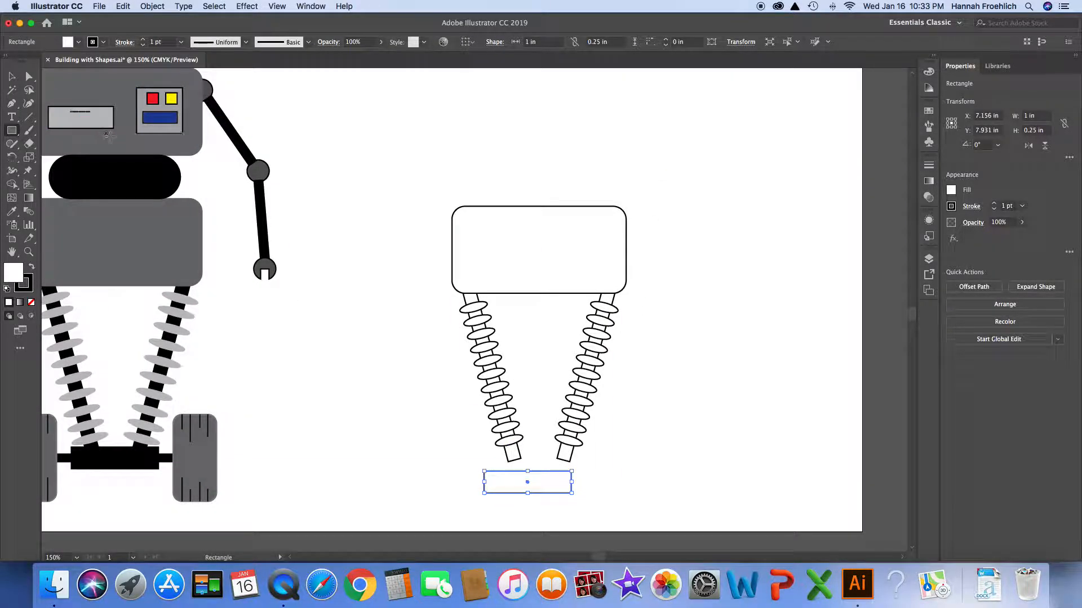
pyautogui.press('v')
pyautogui.moveTo(529, 483)
pyautogui.mouseDown()
pyautogui.moveTo(525, 471)
pyautogui.moveTo(537, 468)
pyautogui.mouseUp()
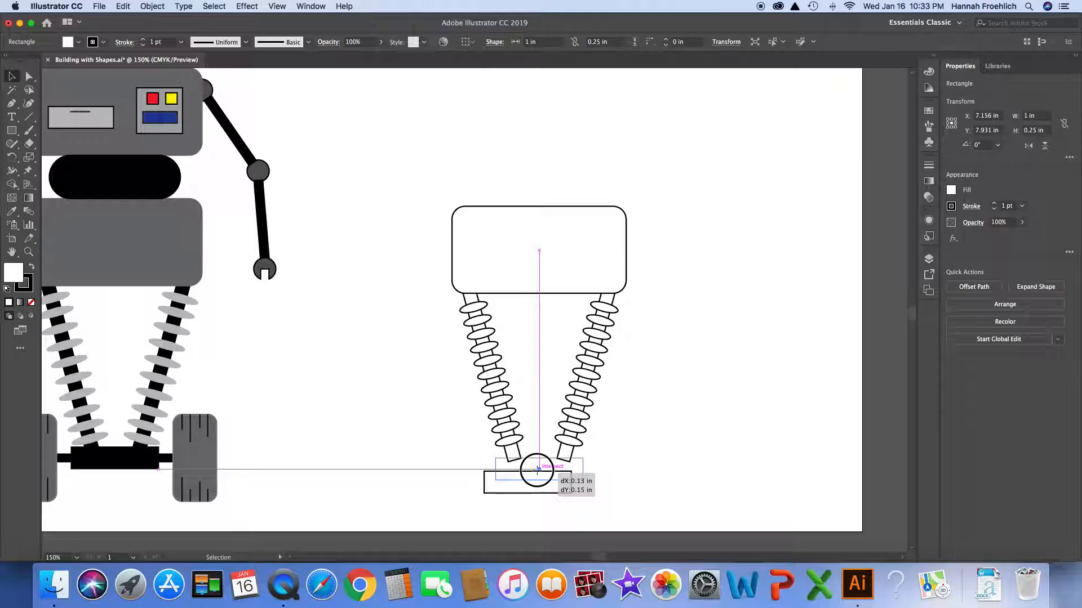
# Step: Finish placing the axle rectangle so it overlaps both leg ends and lines up with the body's center, and deselect it
pyautogui.moveTo(537, 469); pyautogui.dragTo(537, 469)
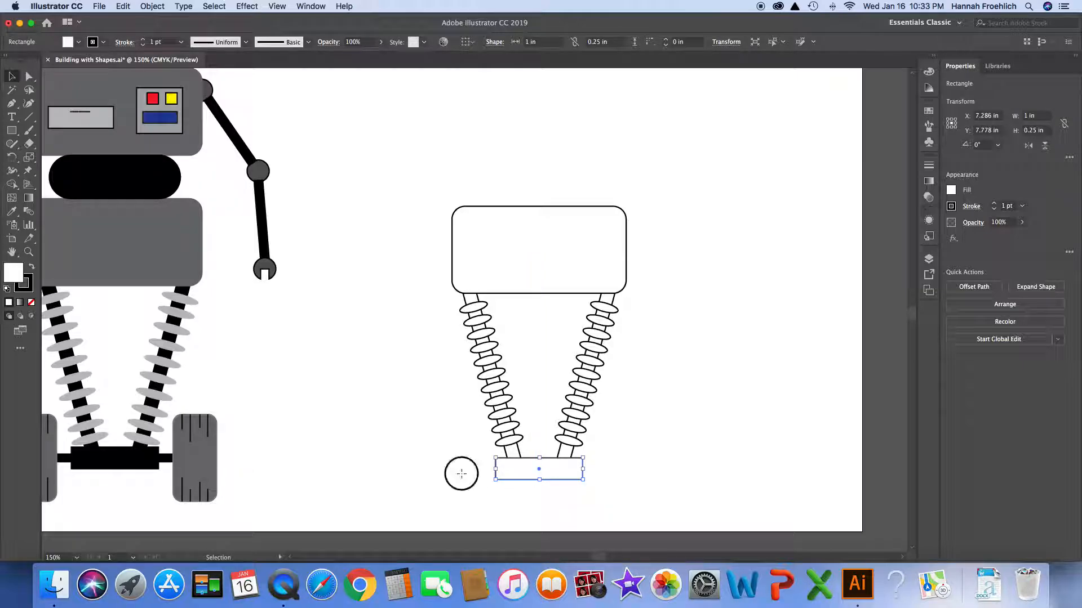
pyautogui.click(461, 473)
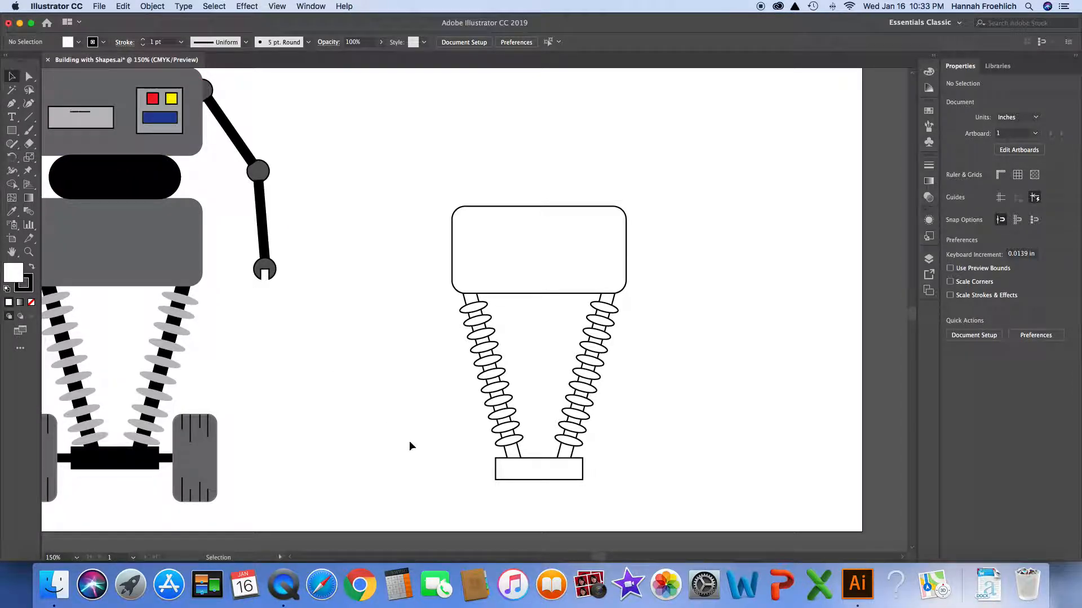
# Step: Draw a small rectangle left of the axle block and set its size to 0.5 in wide by 0.125 in high
pyautogui.press('m')
pyautogui.moveTo(438, 458); pyautogui.dragTo(446, 463)
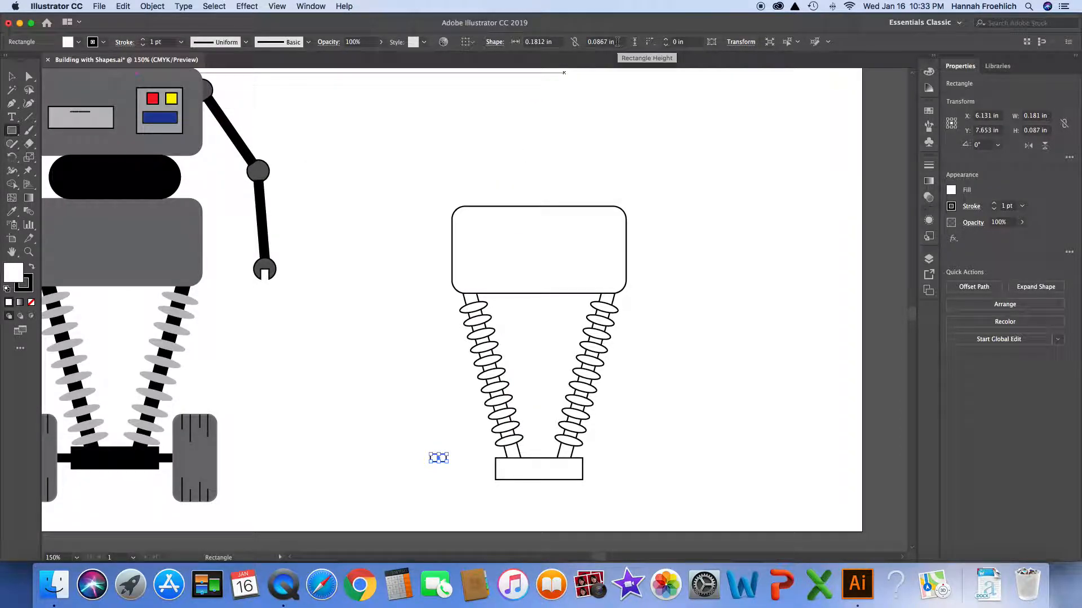
pyautogui.moveTo(617, 42); pyautogui.dragTo(594, 46)
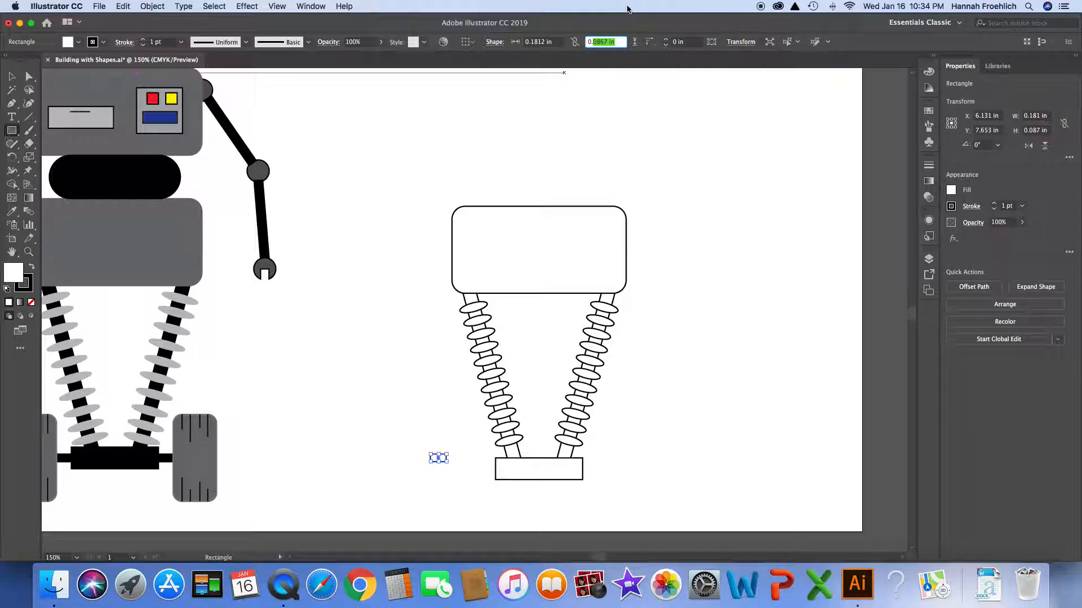
pyautogui.write('125')
pyautogui.moveTo(553, 41); pyautogui.dragTo(529, 42)
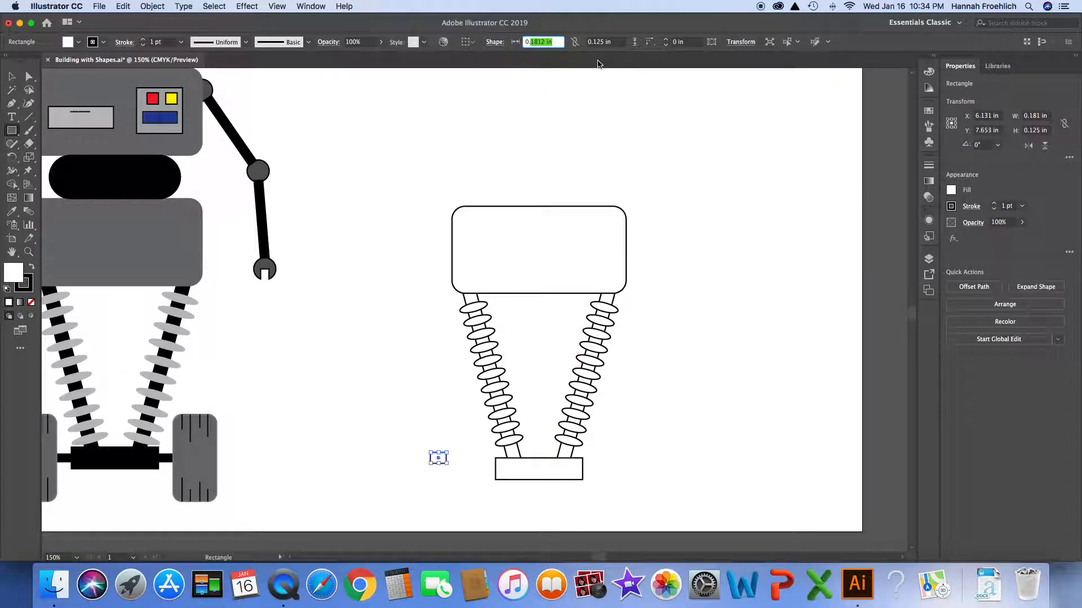
pyautogui.write('5')
pyautogui.press('Return')
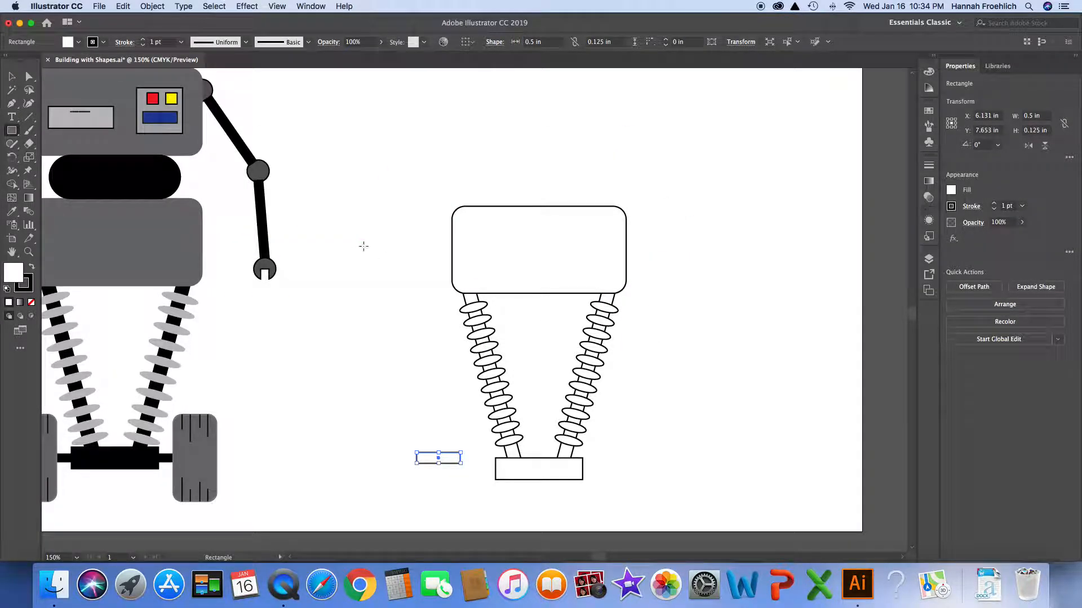
# Step: Move the small rectangle onto the axle block's left edge, vertically centered, and set its height to 0.09 in
pyautogui.press('v')
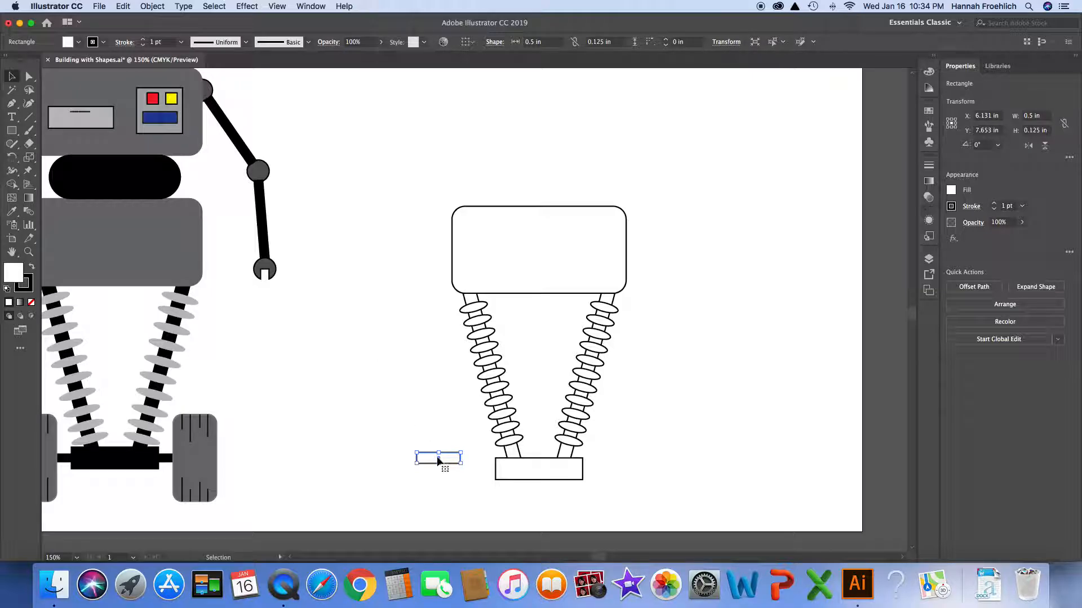
pyautogui.moveTo(438, 460); pyautogui.dragTo(495, 469)
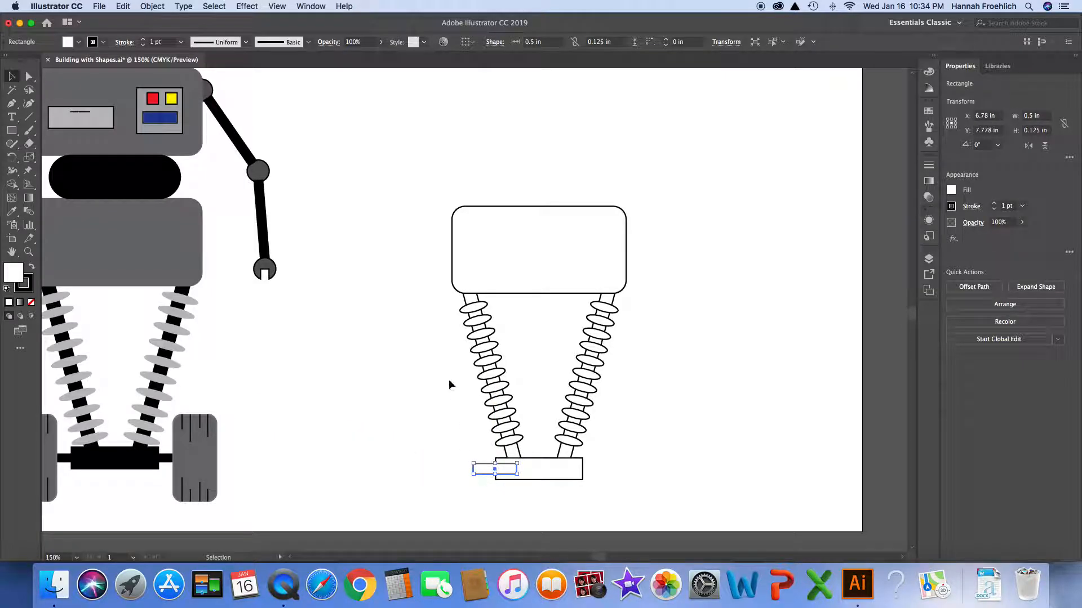
pyautogui.scroll(-1, 562, 219)
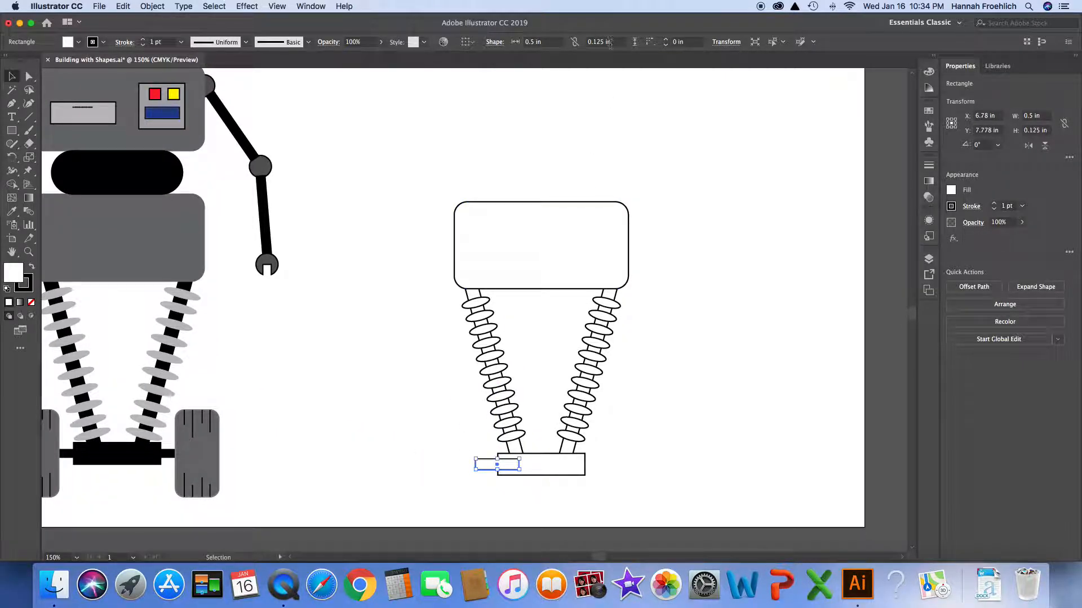
pyautogui.click(611, 44)
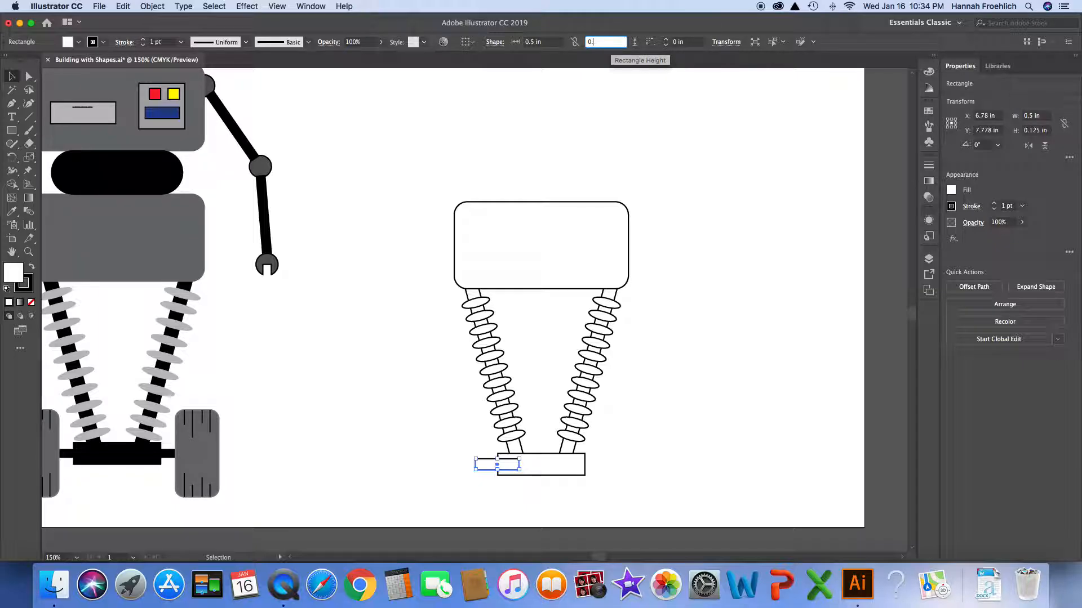
pyautogui.write('0.09')
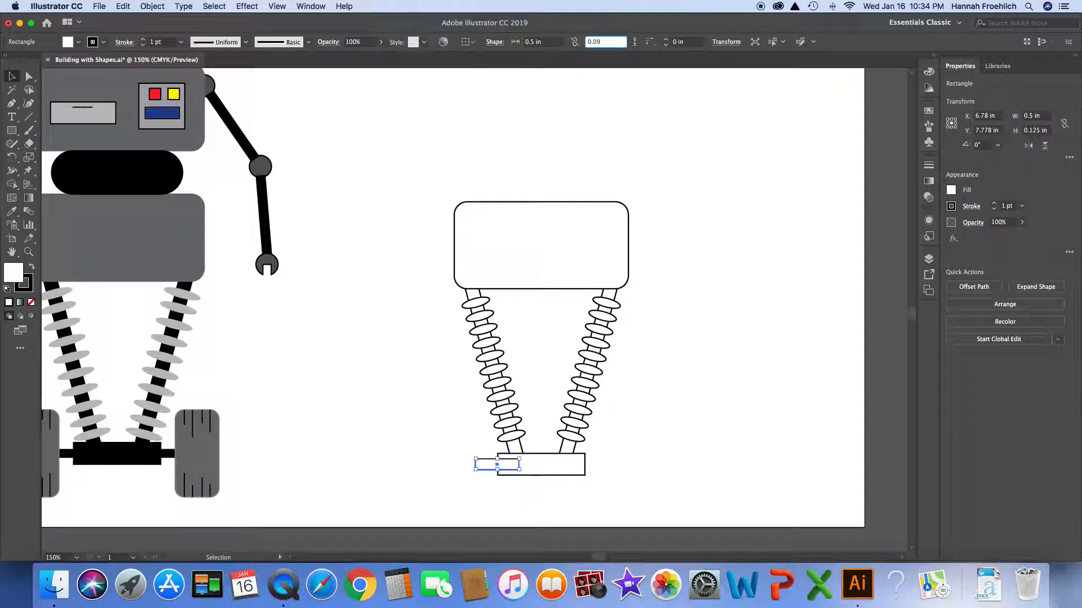
pyautogui.press('Return')
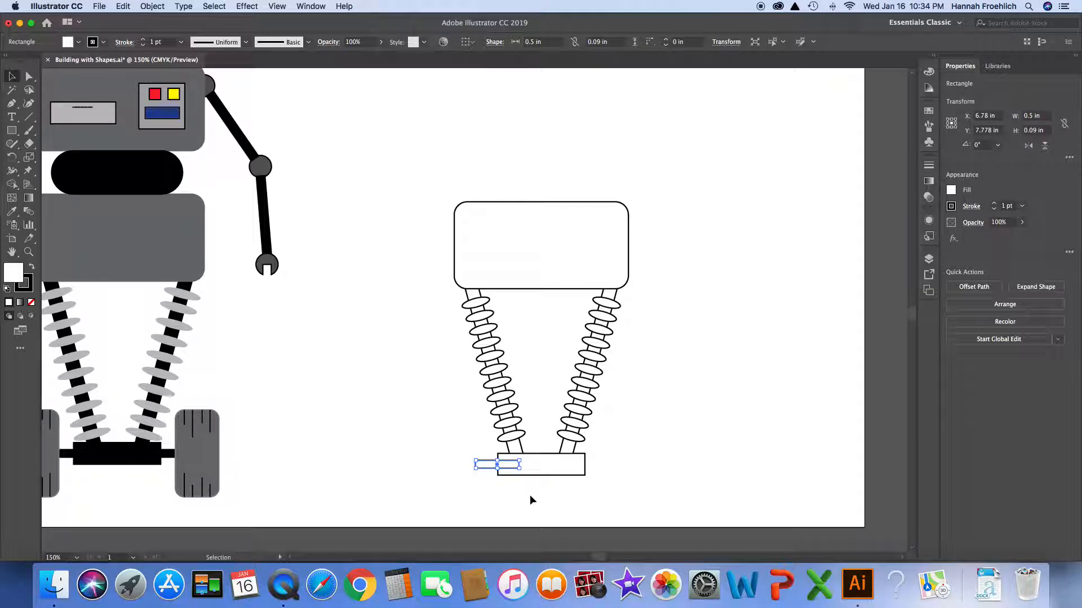
# Step: Re-center the thin bar on the axle block's left edge, duplicate it horizontally onto the right edge, and deselect
pyautogui.press('super+equal')
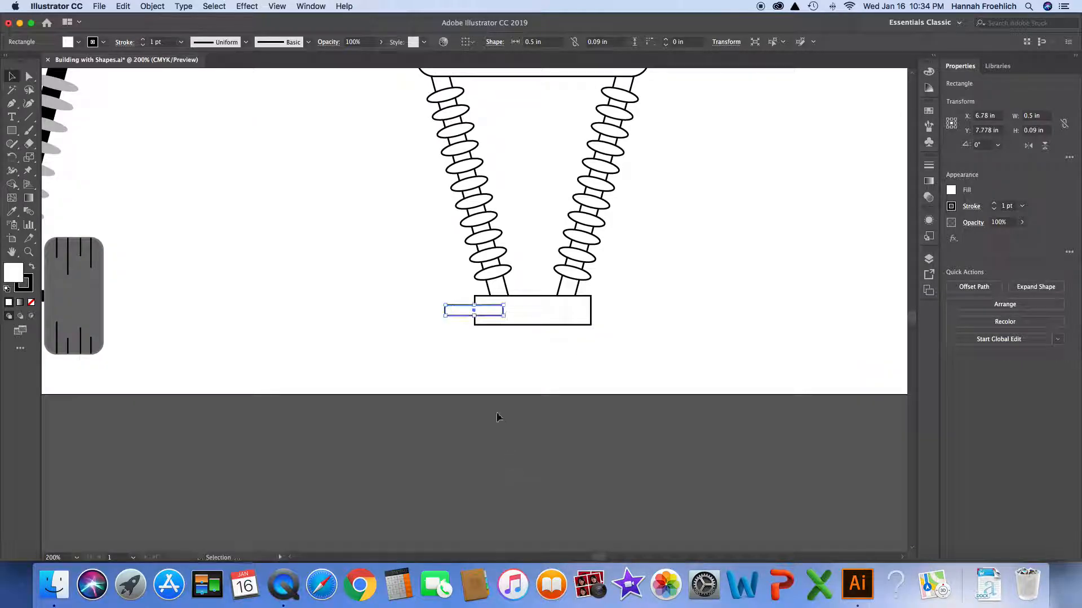
pyautogui.press('super+equal')
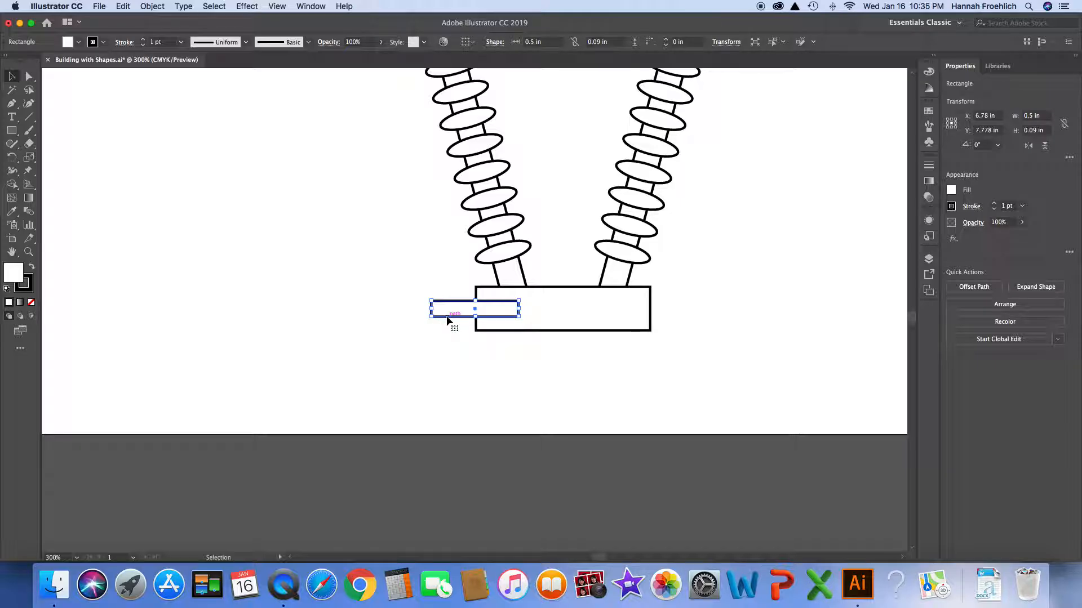
pyautogui.press('a')
pyautogui.moveTo(448, 320); pyautogui.dragTo(632, 322)
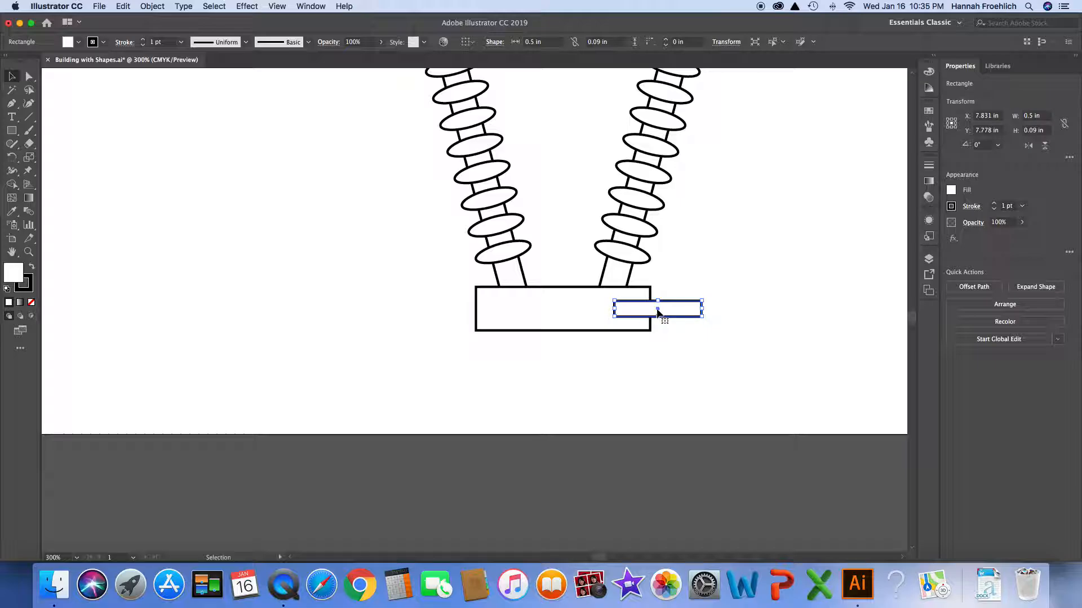
pyautogui.moveTo(658, 313); pyautogui.dragTo(478, 309)
pyautogui.press('super')
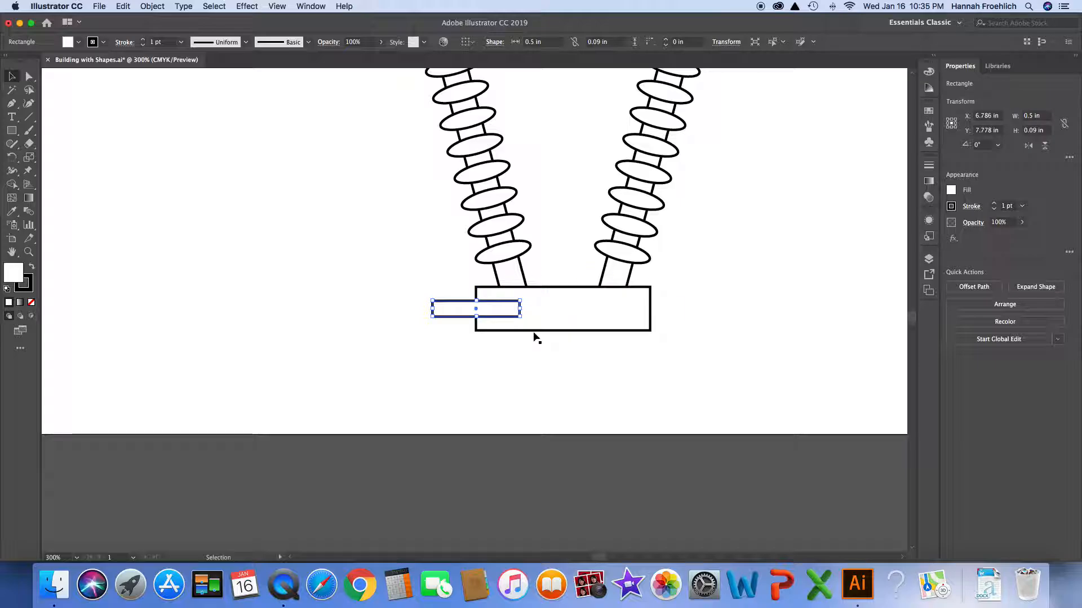
pyautogui.press('Left')
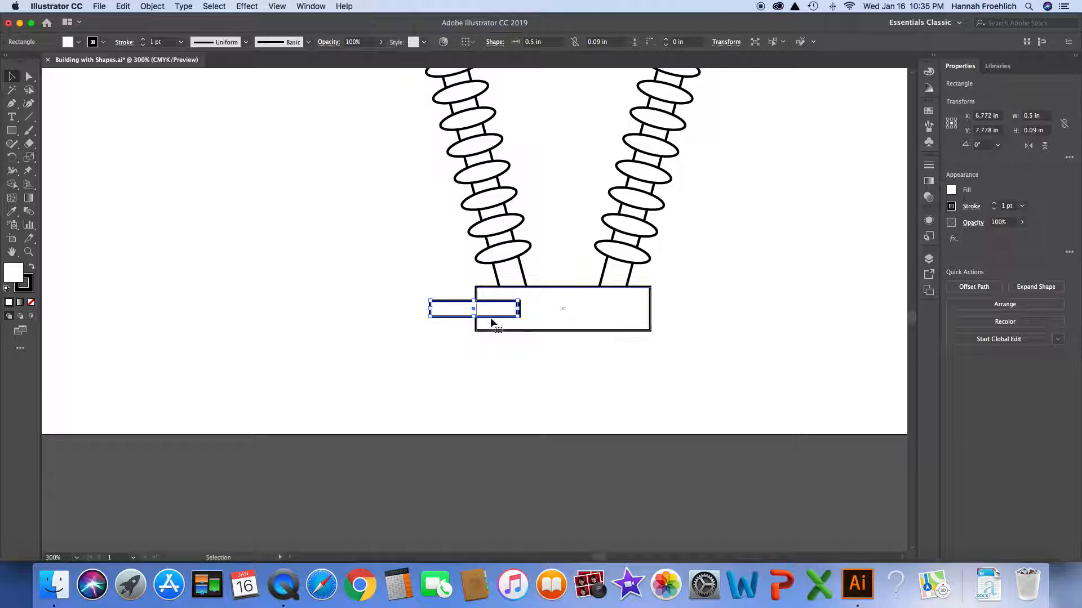
pyautogui.moveTo(473, 311); pyautogui.dragTo(650, 309)
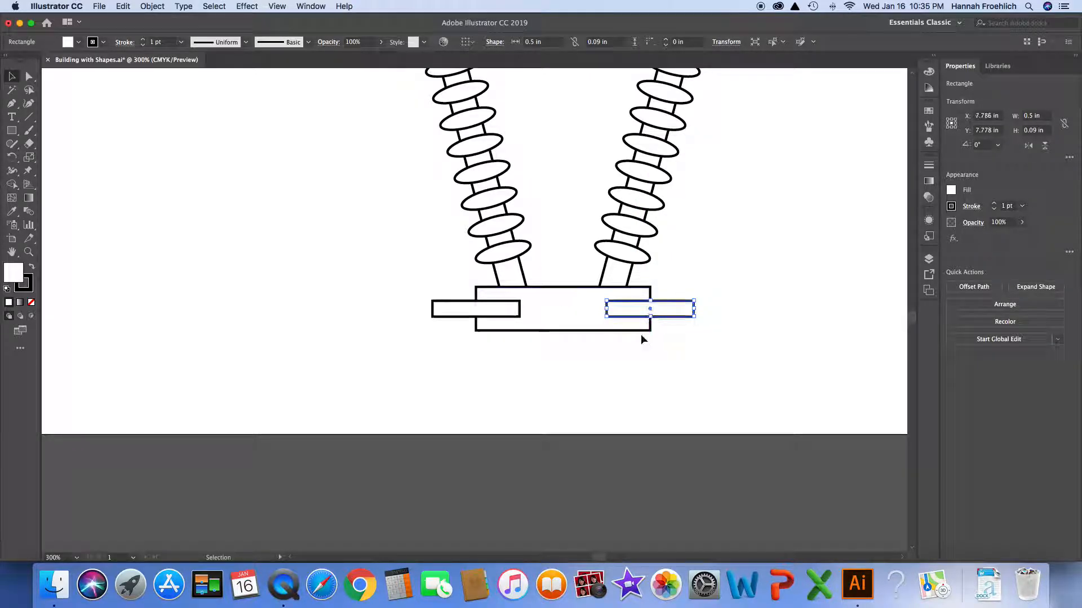
pyautogui.click(596, 363)
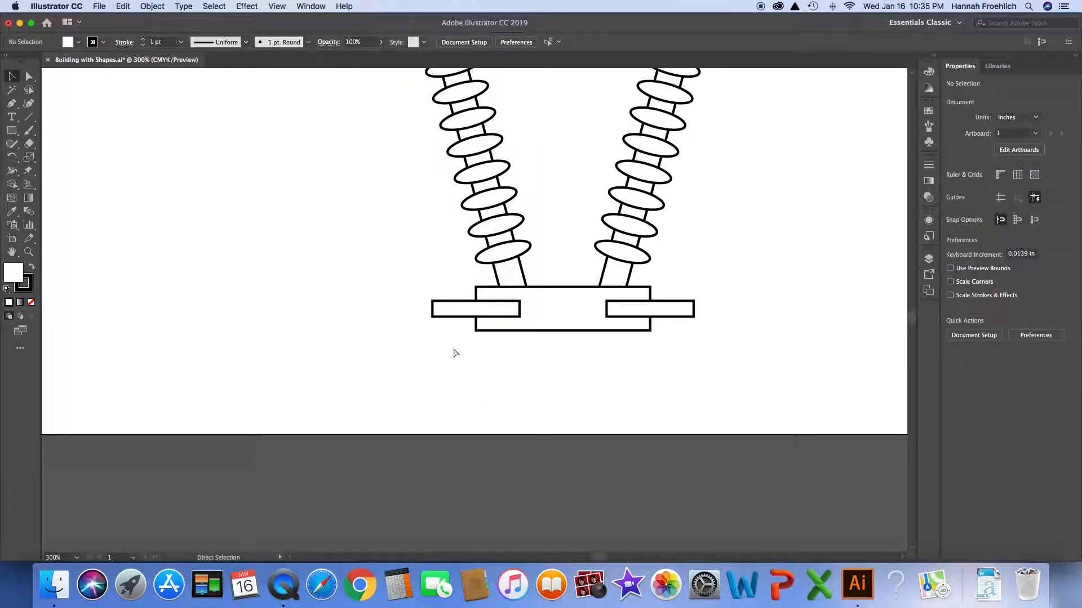
# Step: Select the axle block with both thin bars and merge the left bar into the block using Shape Builder
pyautogui.press('super+minus')
pyautogui.press('super+minus')
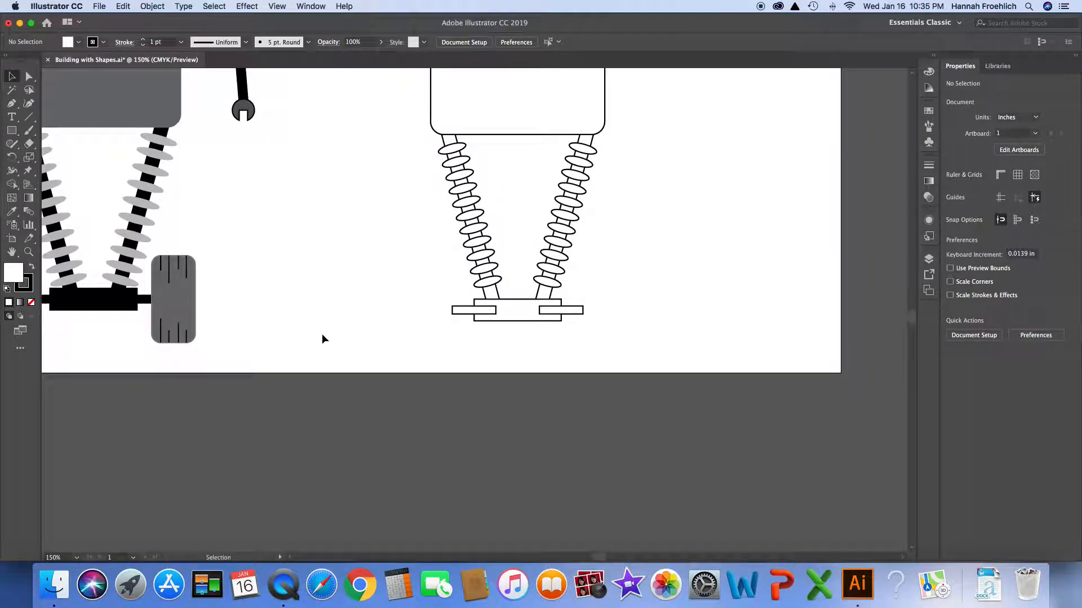
pyautogui.scroll(4, 322, 334)
pyautogui.hscroll(-4, 320, 336)
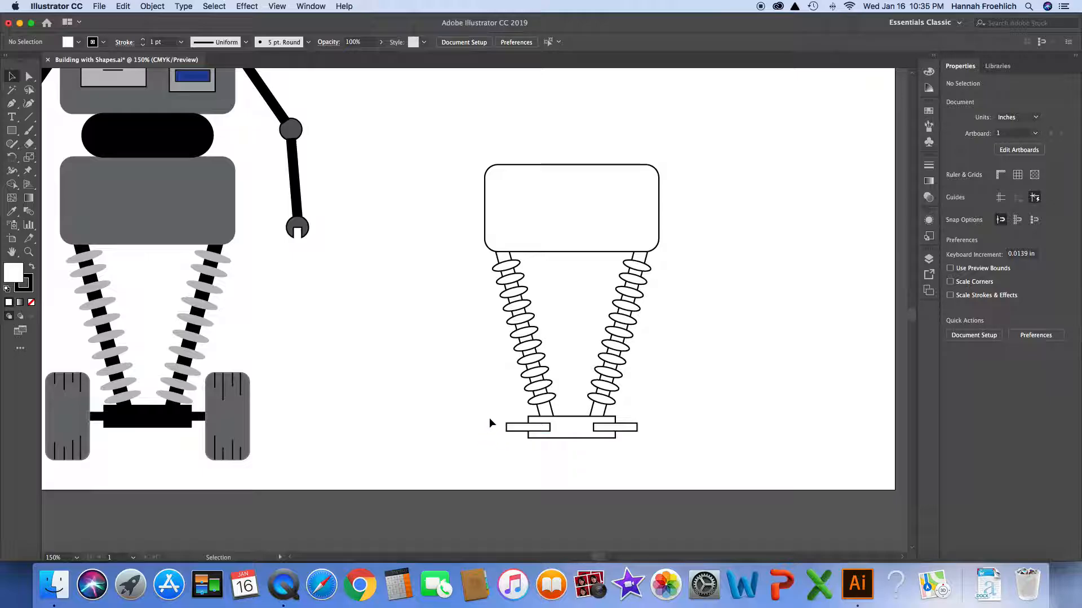
pyautogui.moveTo(495, 427); pyautogui.dragTo(554, 431)
pyautogui.moveTo(641, 432); pyautogui.dragTo(651, 447)
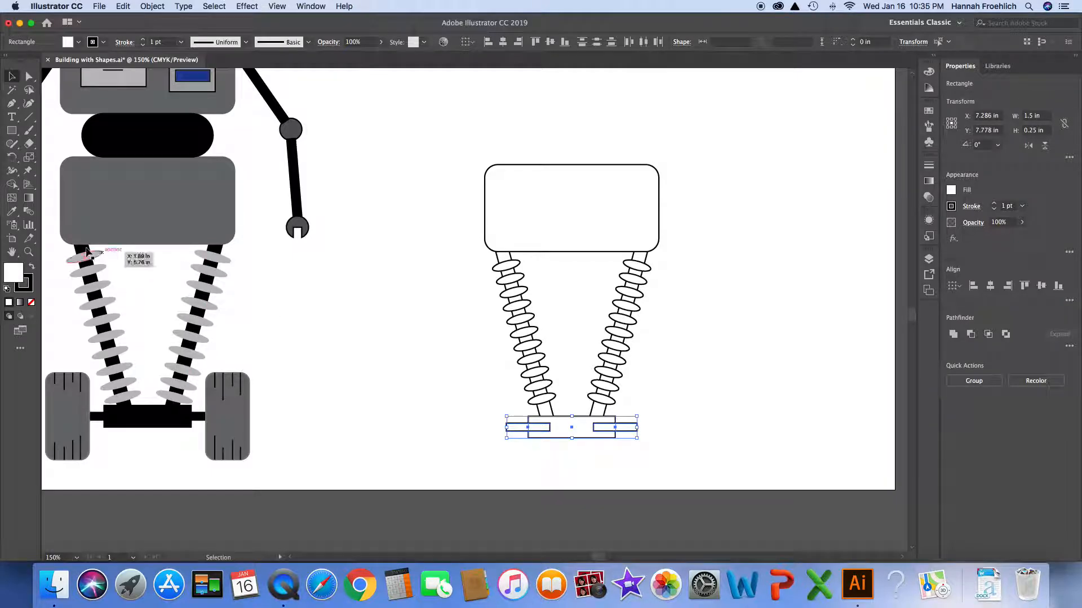
pyautogui.click(10, 188)
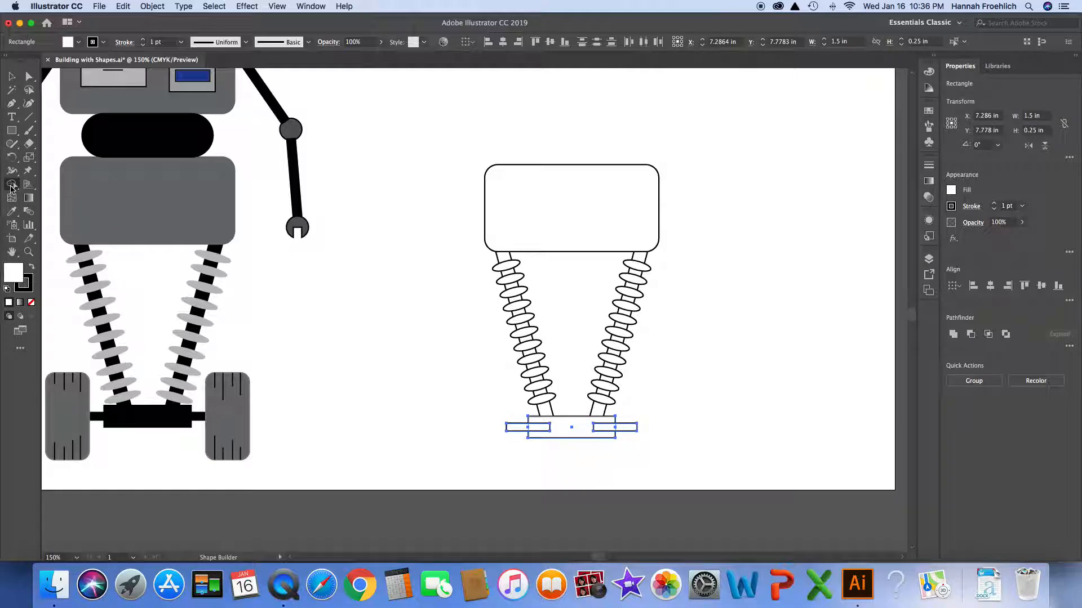
pyautogui.click(559, 431)
pyautogui.moveTo(559, 432); pyautogui.dragTo(519, 432)
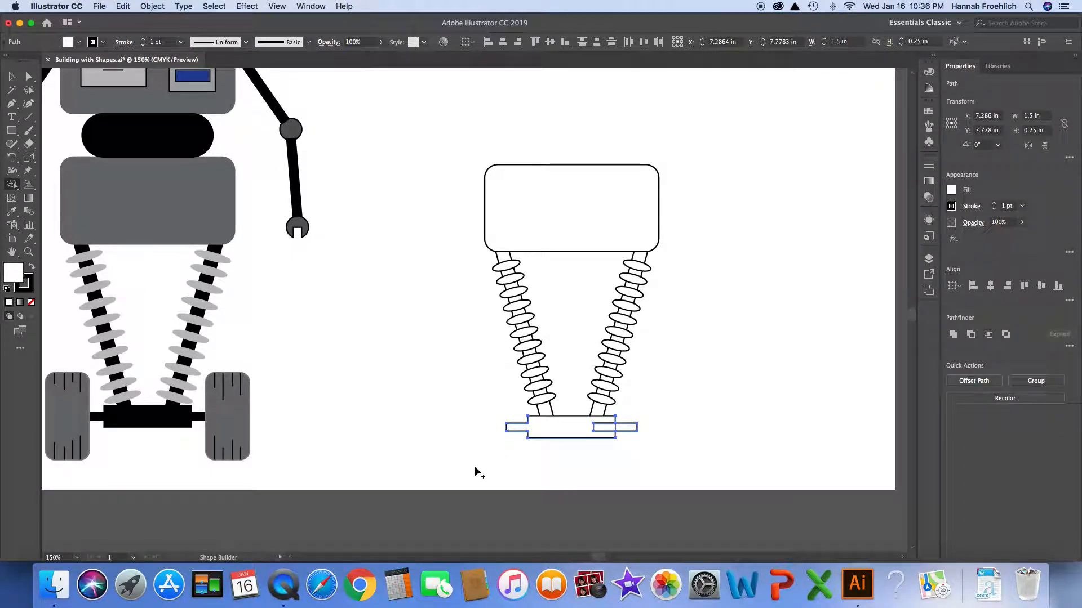
# Step: Merge the right bar into the axle block with Shape Builder and deselect the combined axle shape
pyautogui.moveTo(582, 432); pyautogui.dragTo(625, 431)
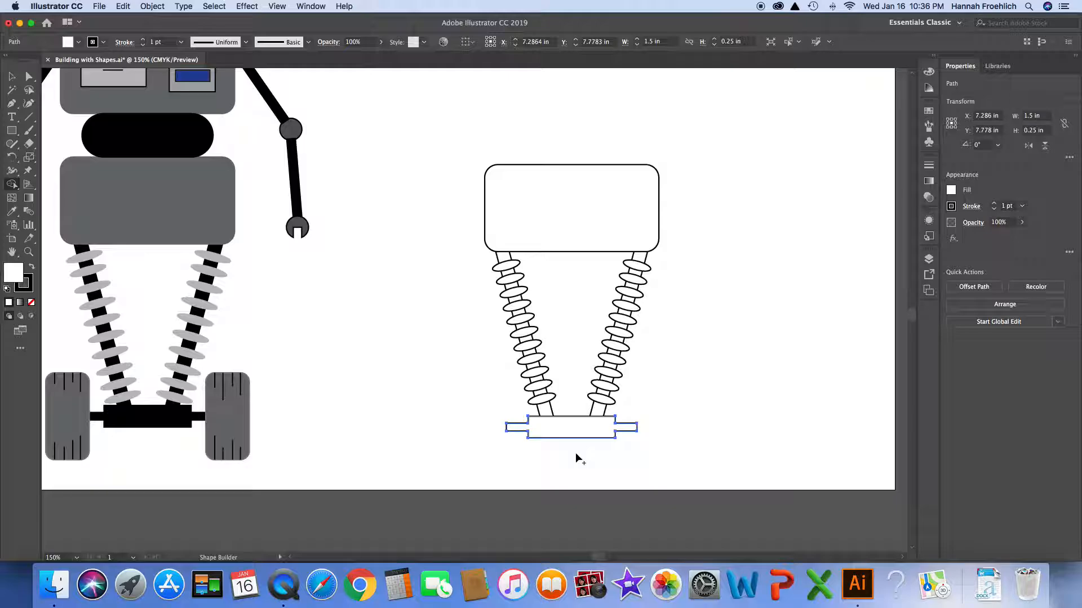
pyautogui.hscroll(1, 536, 456)
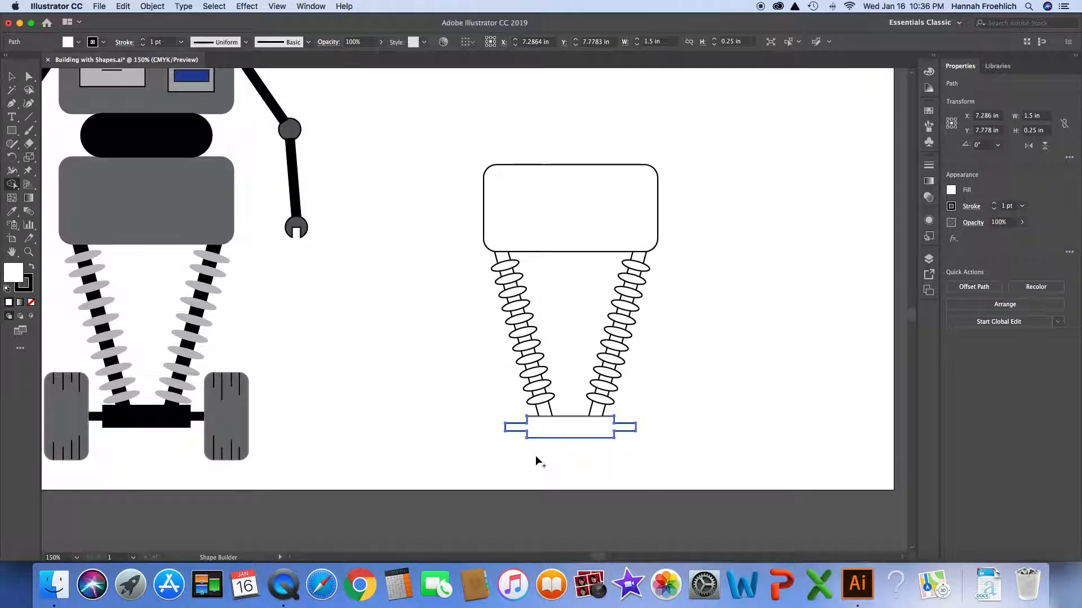
pyautogui.press('v')
pyautogui.hscroll(1, 536, 461)
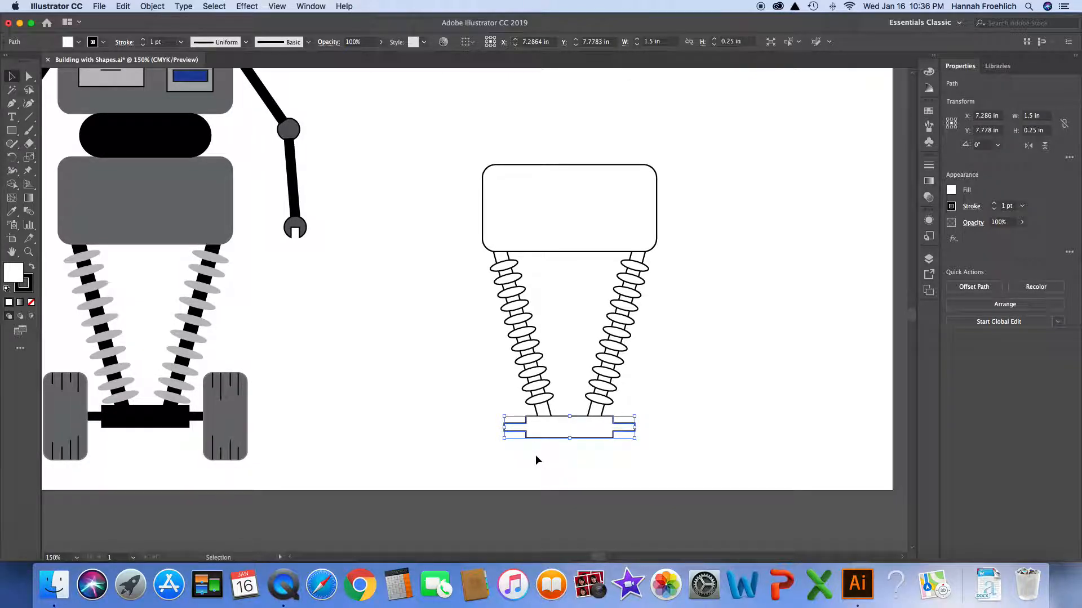
pyautogui.click(537, 461)
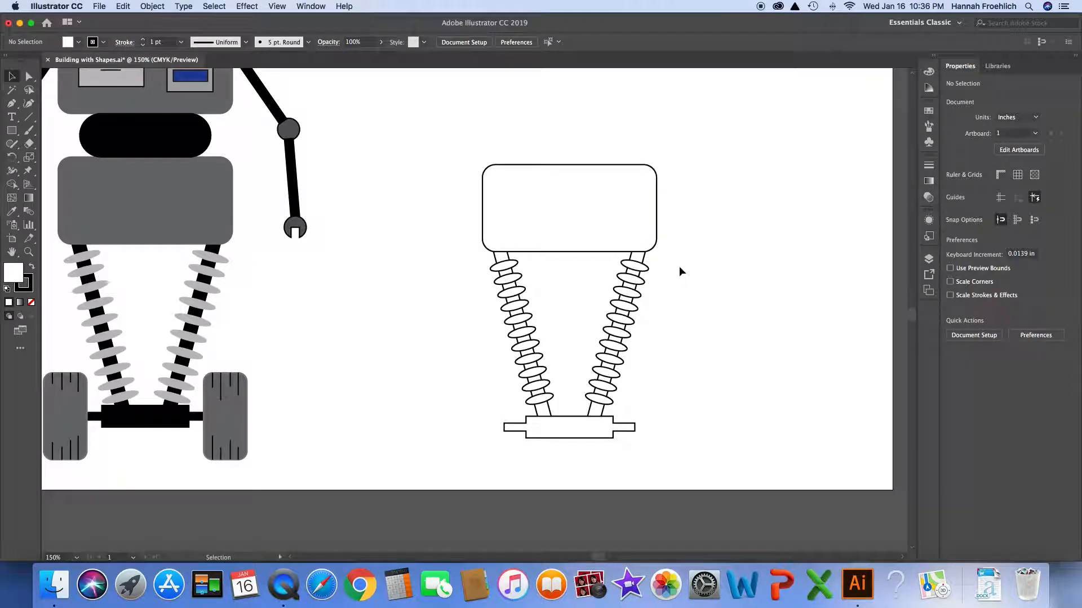
# Step: Draw an upright rectangle left of the axle for the wheel and set its size to 0.5 in wide by 1 in high
pyautogui.hscroll(-1, 680, 267)
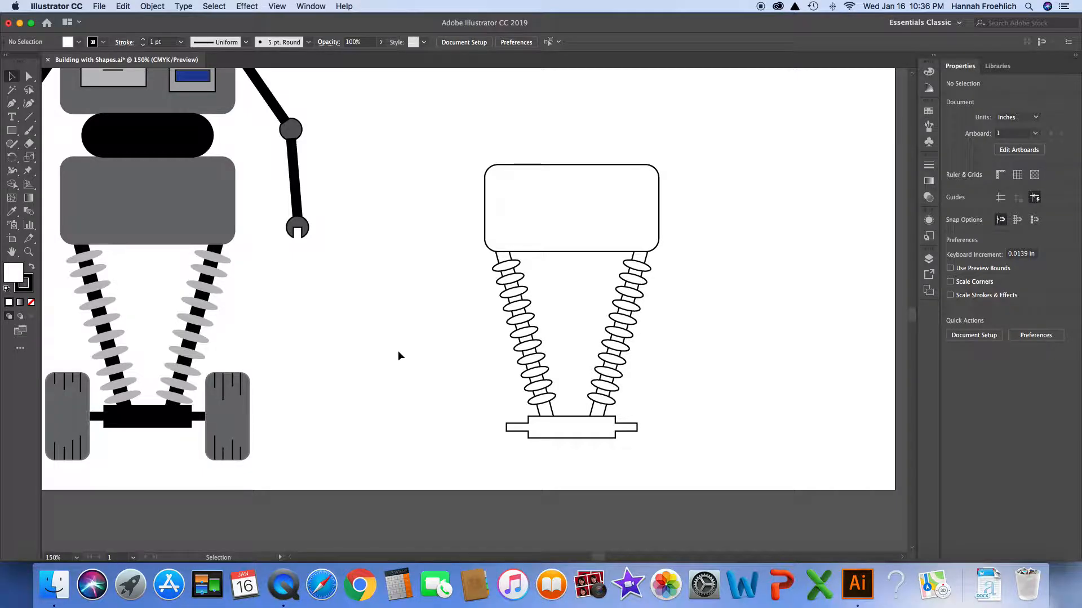
pyautogui.press('m')
pyautogui.moveTo(462, 393); pyautogui.dragTo(493, 453)
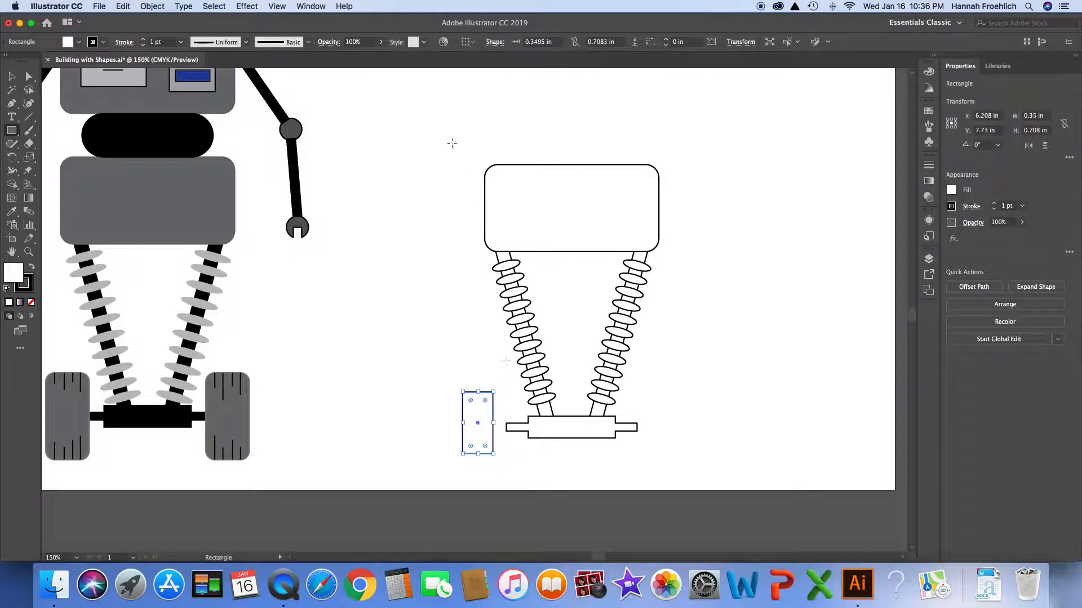
pyautogui.moveTo(553, 42); pyautogui.dragTo(525, 43)
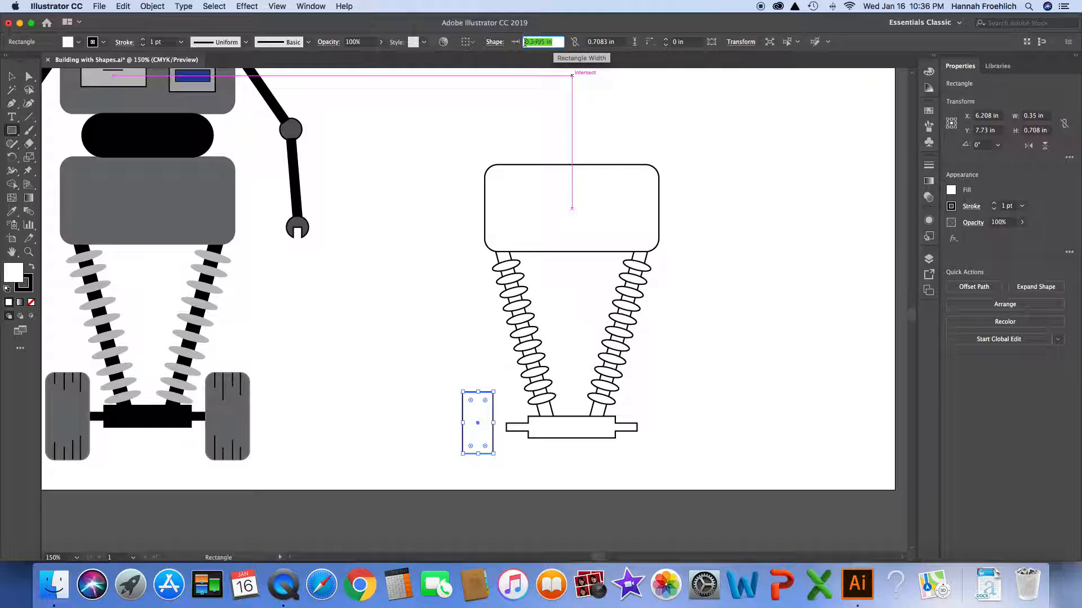
pyautogui.write('.5')
pyautogui.moveTo(616, 42); pyautogui.dragTo(588, 44)
pyautogui.write('1')
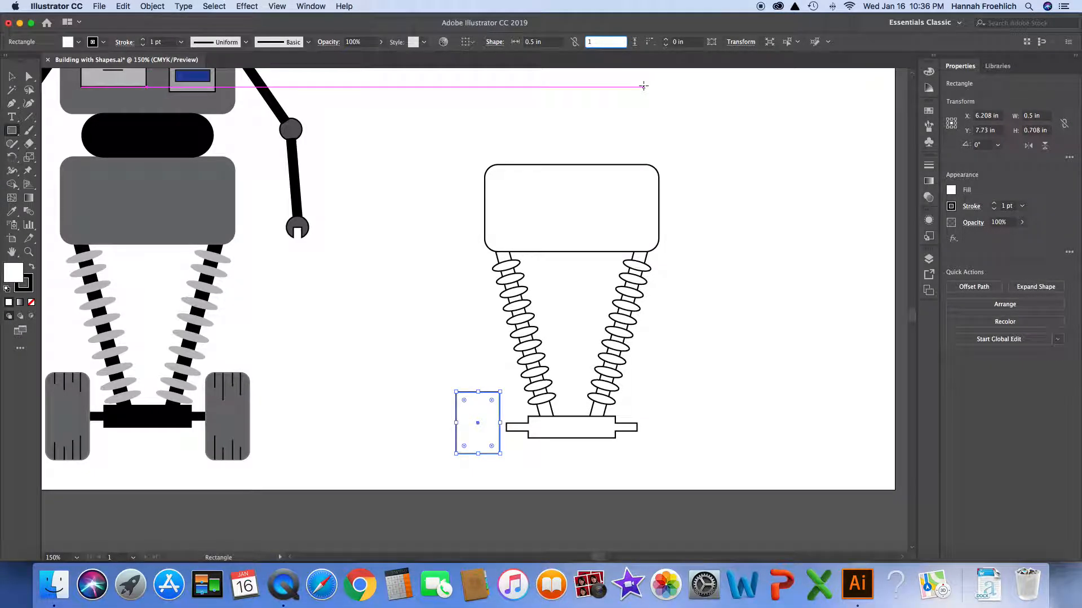
pyautogui.press('Return')
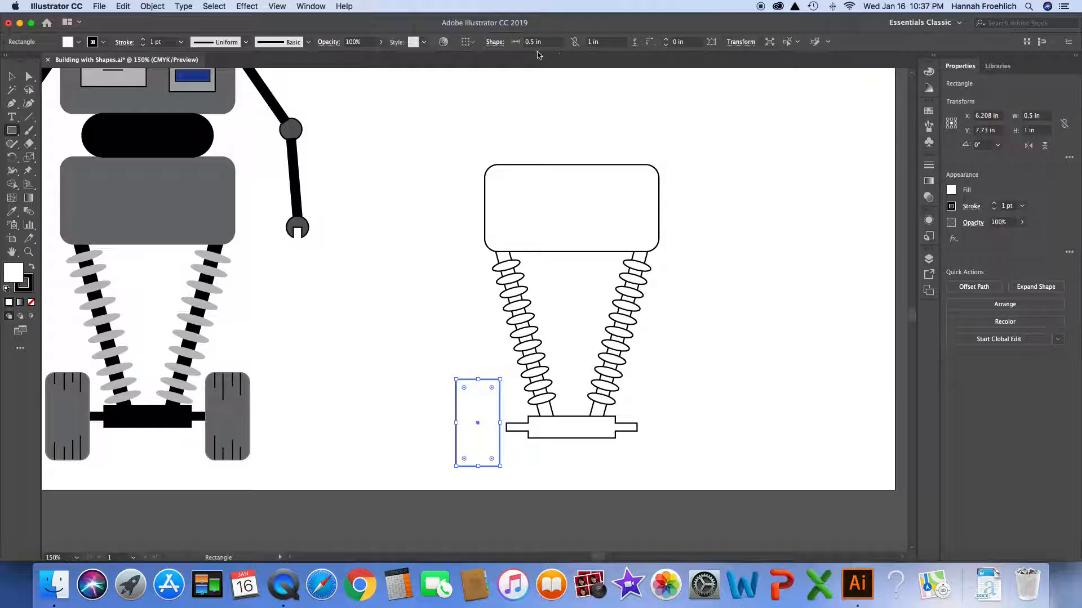
# Step: Round all four corners of the wheel rectangle with a 0.1 in radius
pyautogui.click(495, 43)
pyautogui.click(403, 92)
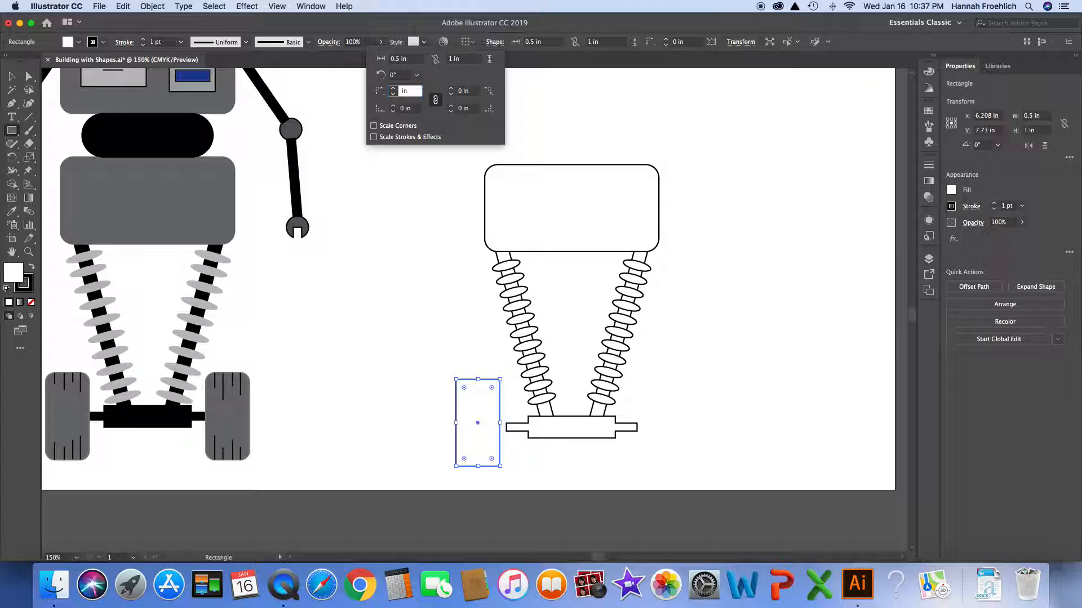
pyautogui.write('.1')
pyautogui.press('Return')
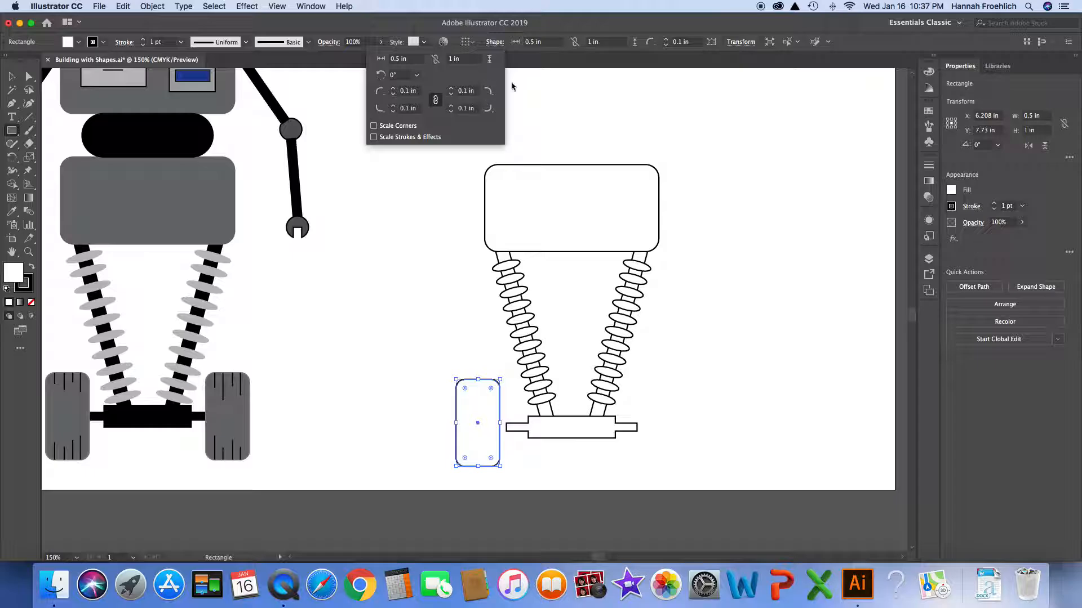
# Step: Move the wheel so its right edge meets the axle's left end, centred vertically on the axle, and deselect it
pyautogui.click(533, 92)
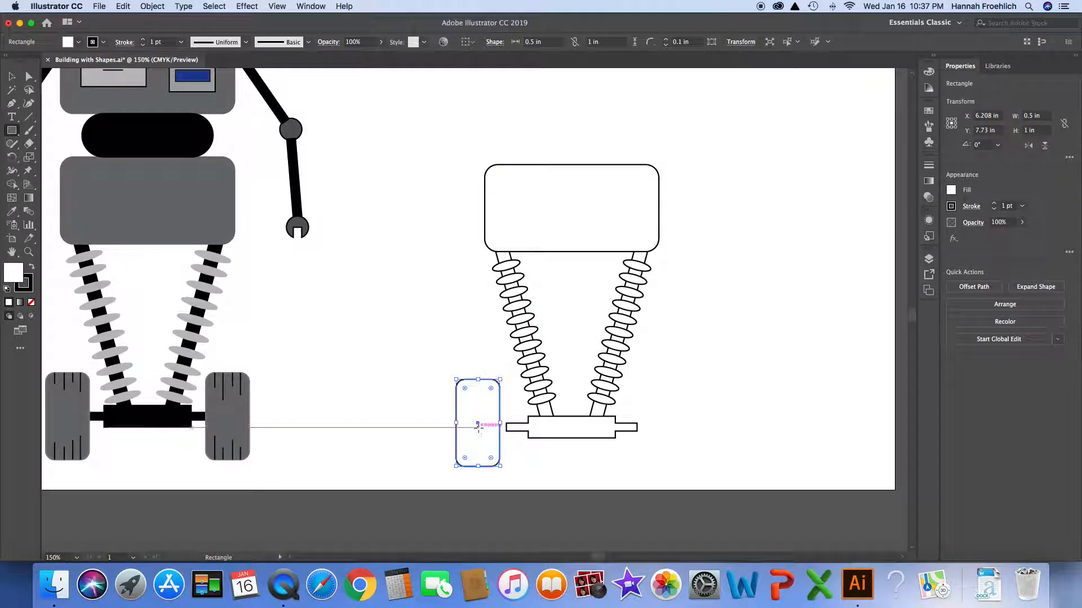
pyautogui.press('v')
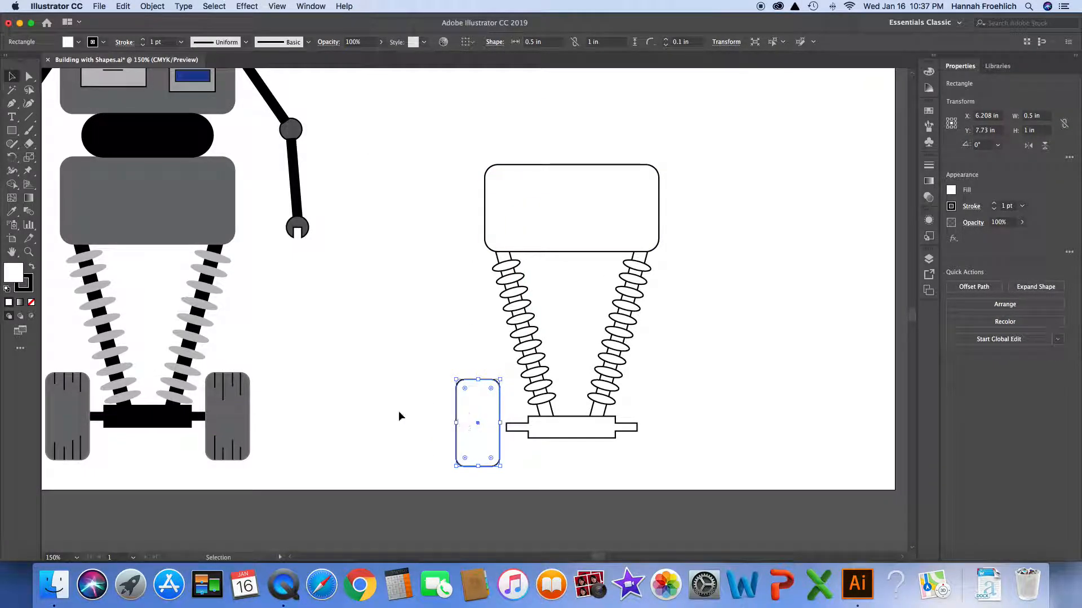
pyautogui.moveTo(478, 423); pyautogui.dragTo(485, 426)
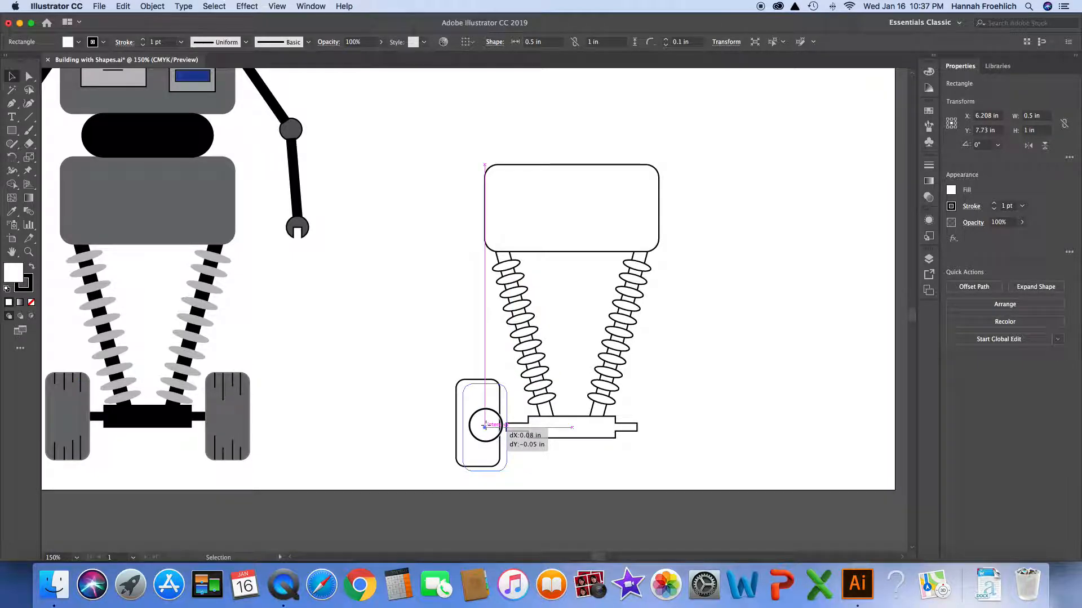
pyautogui.moveTo(484, 427); pyautogui.dragTo(485, 426)
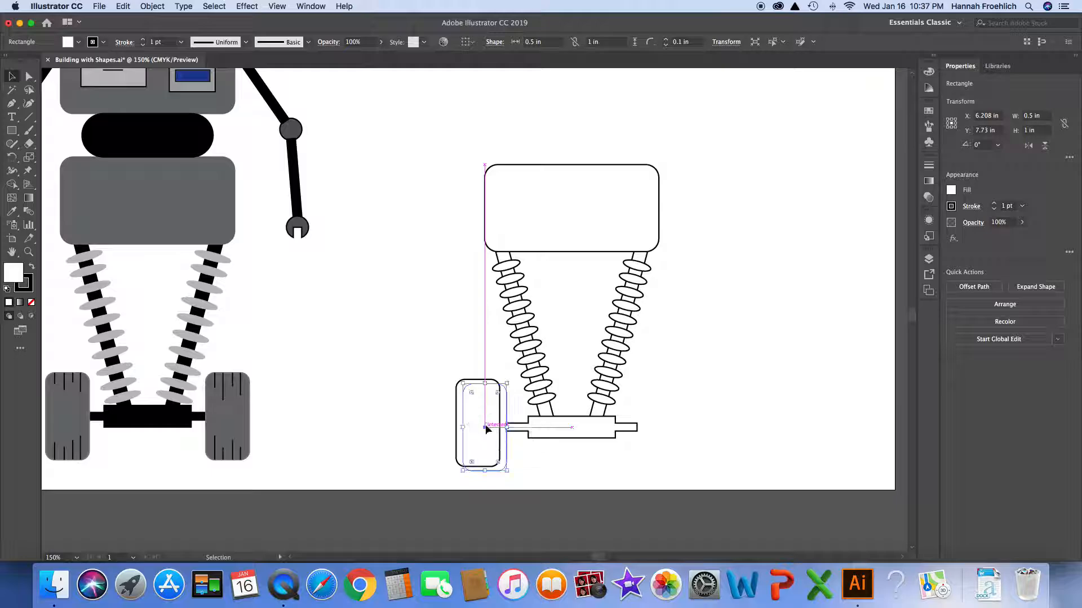
pyautogui.click(437, 423)
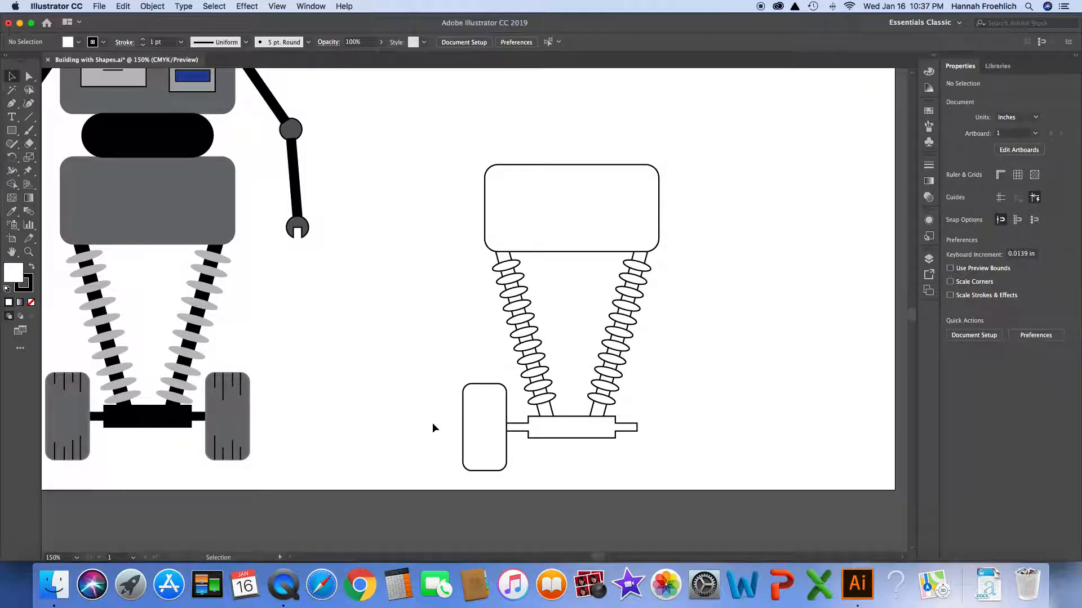
# Step: Place a matching copy of the wheel so that one wheel touches each end of the axle, and deselect
pyautogui.click(481, 428)
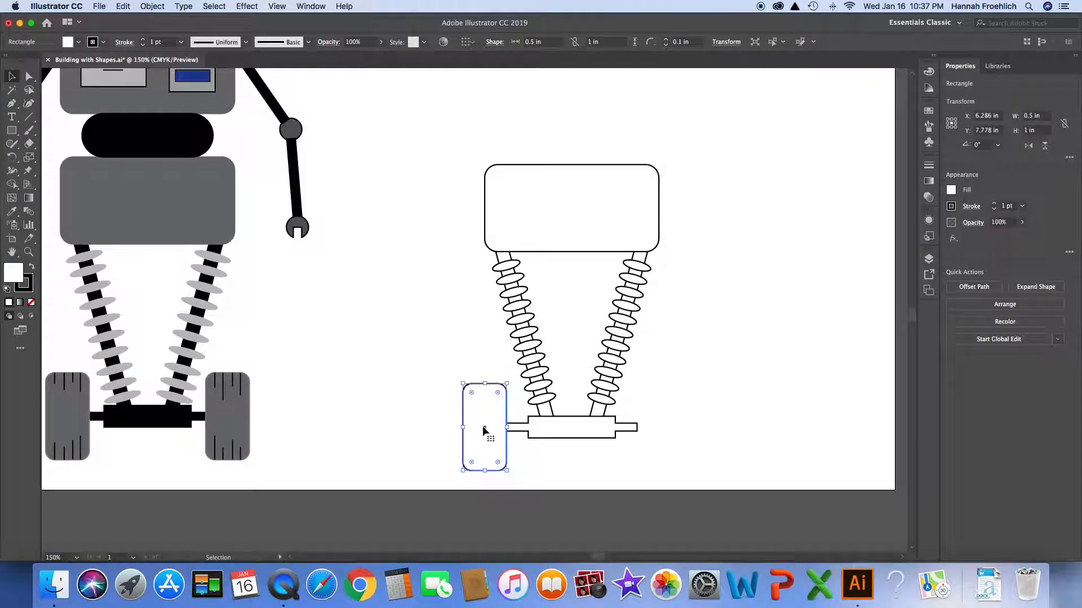
pyautogui.moveTo(485, 432); pyautogui.dragTo(658, 428)
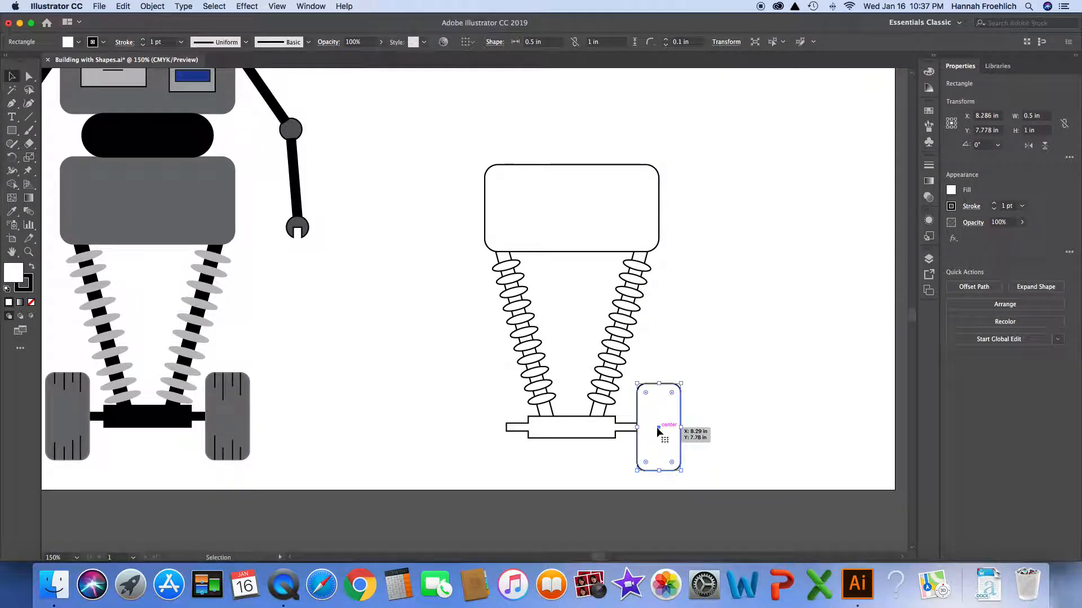
pyautogui.moveTo(657, 432); pyautogui.dragTo(485, 428)
pyautogui.click(560, 456)
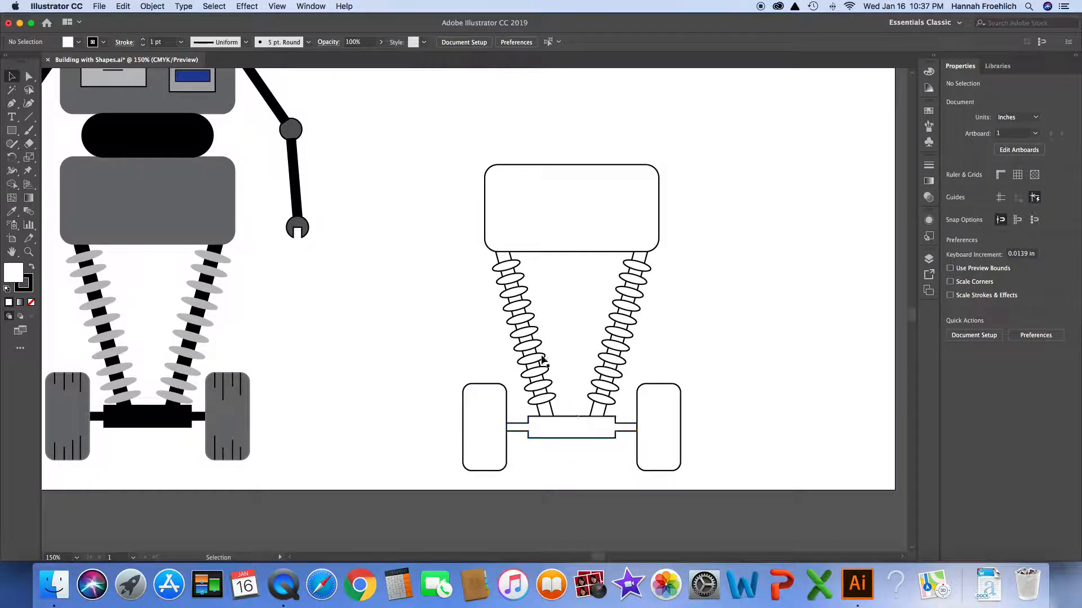
# Step: Draw a rectangle in the empty area above the rounded body block and set its size to 1 in wide by 0.5 in high
pyautogui.scroll(5, 696, 334)
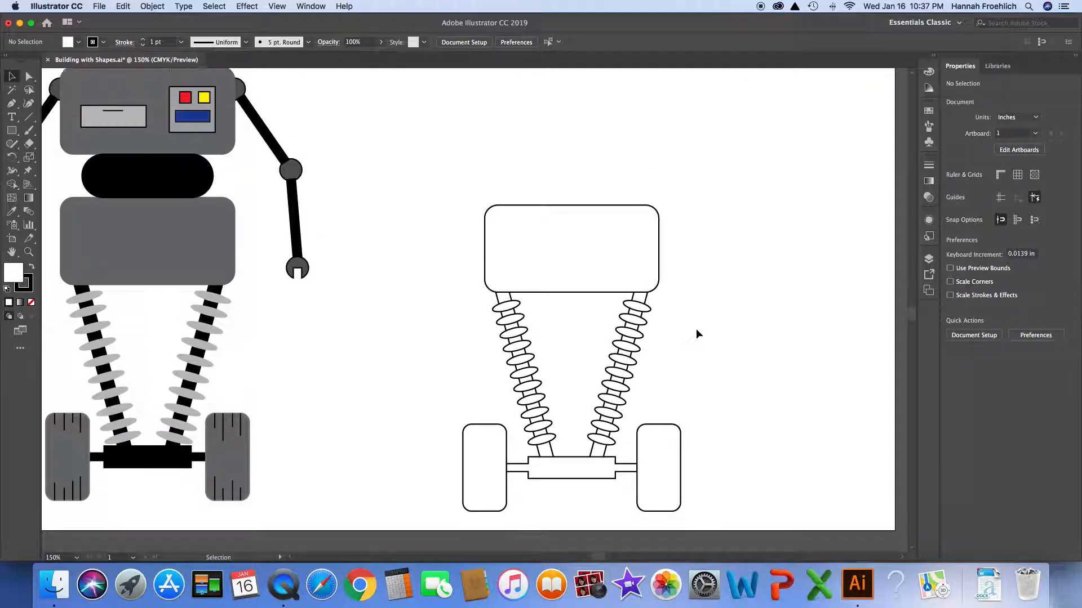
pyautogui.scroll(1, 697, 333)
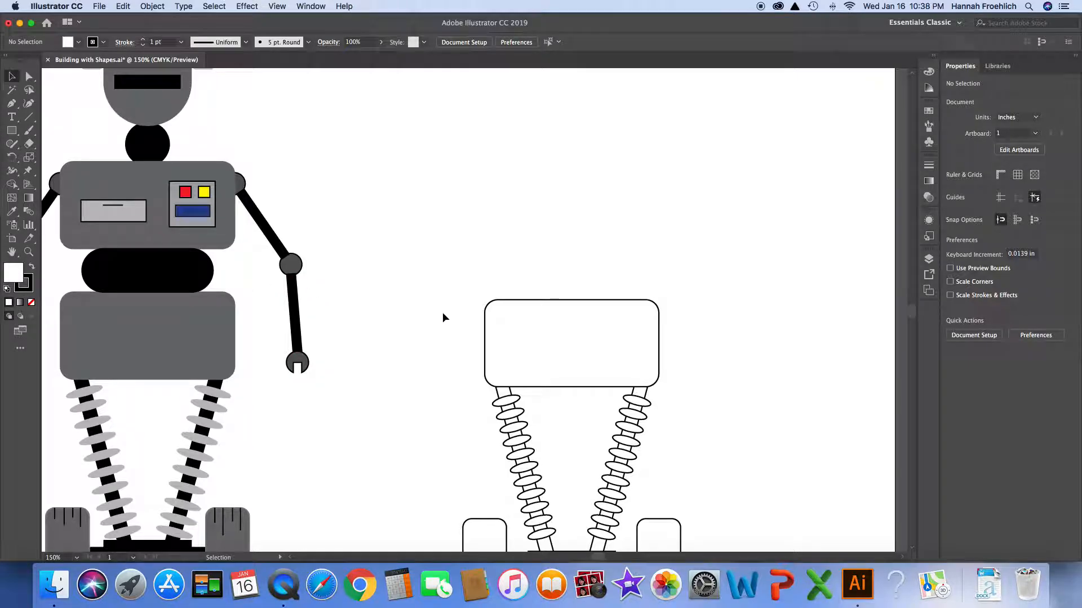
pyautogui.press('m')
pyautogui.moveTo(451, 224); pyautogui.dragTo(532, 258)
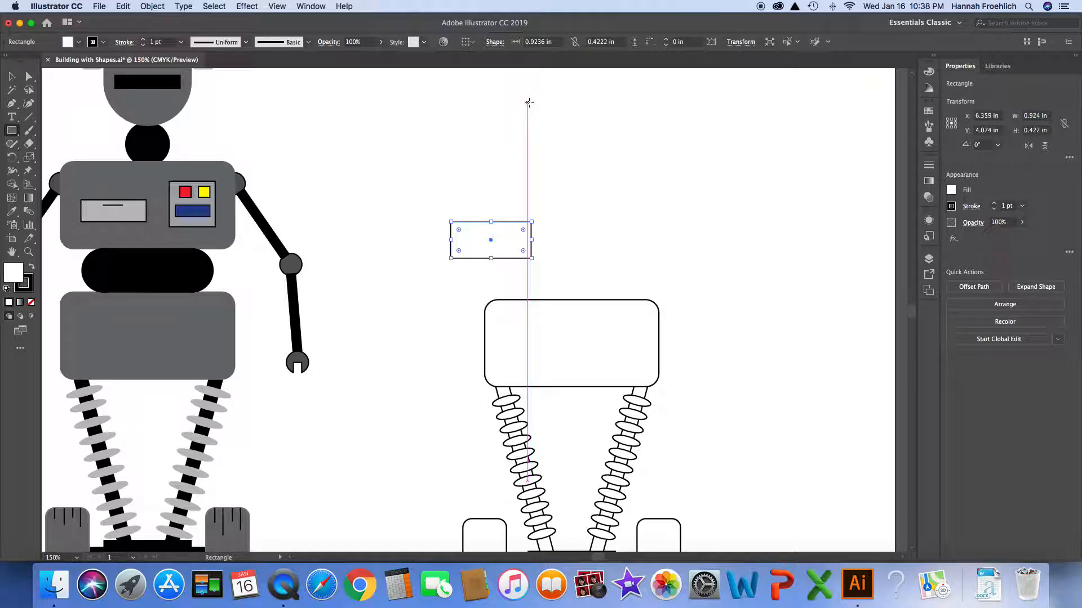
pyautogui.click(556, 42)
pyautogui.write('1')
pyautogui.press('Tab')
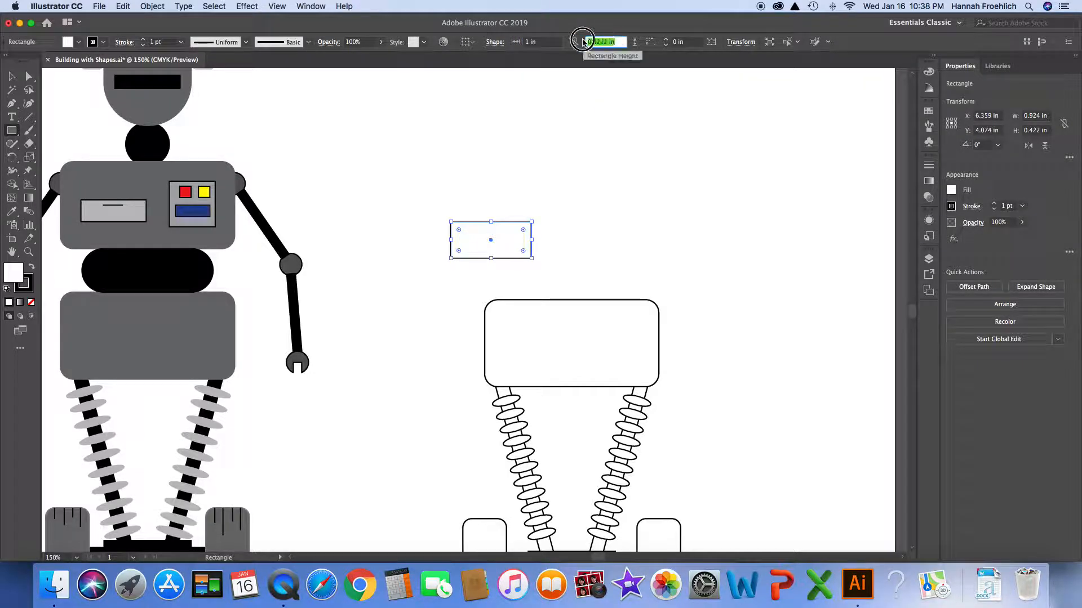
pyautogui.press('BackSpace')
pyautogui.write('.5')
pyautogui.press('Return')
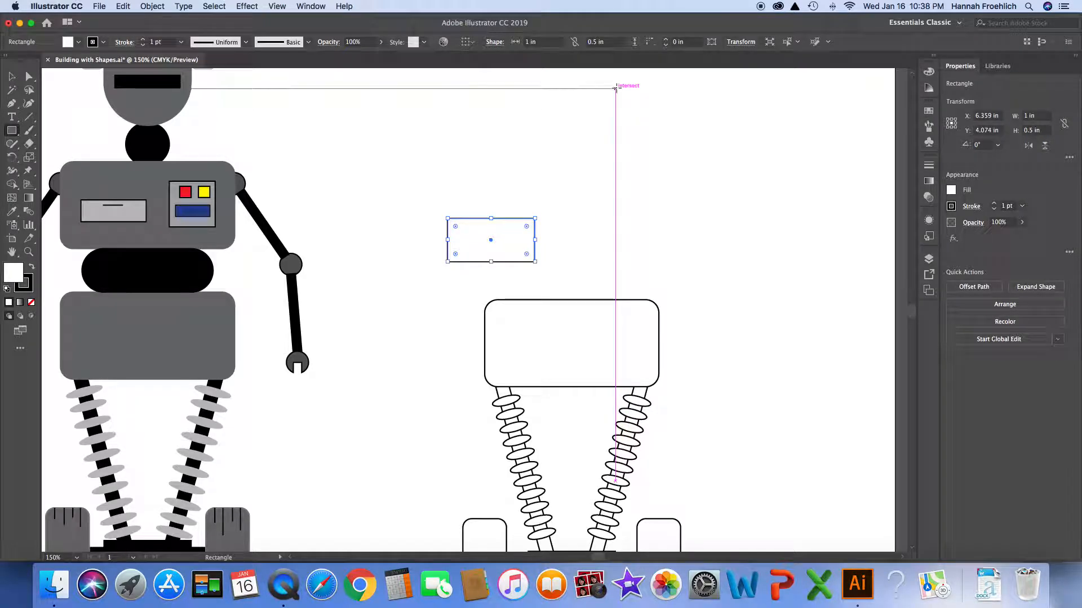
# Step: Draw a circle about 0.52 in across with the Ellipse tool, just above the new rectangle's upper-left corner
pyautogui.scroll(1, 600, 130)
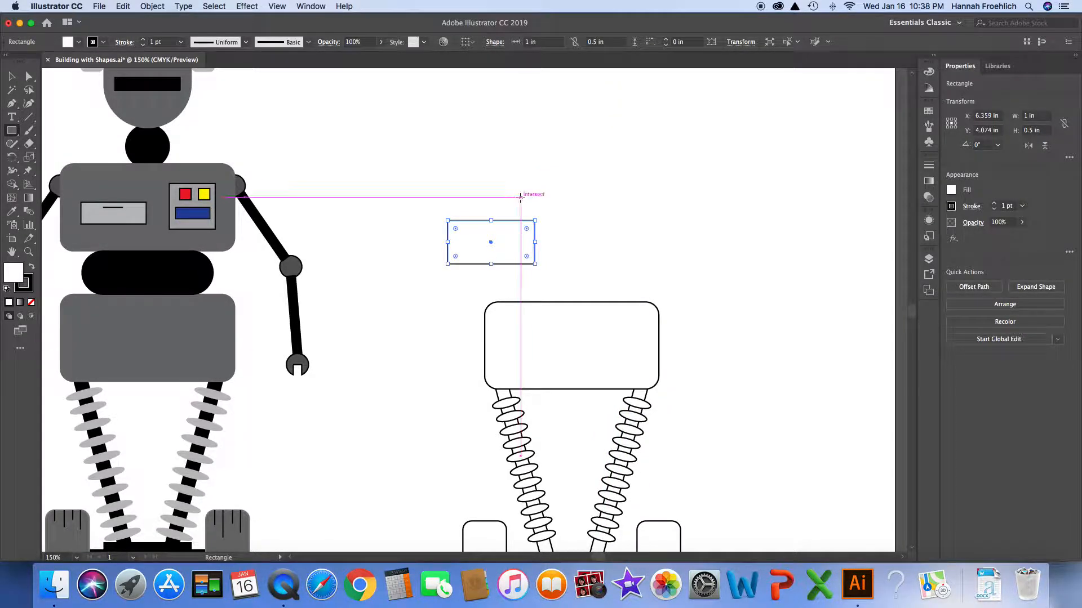
pyautogui.scroll(1, 455, 191)
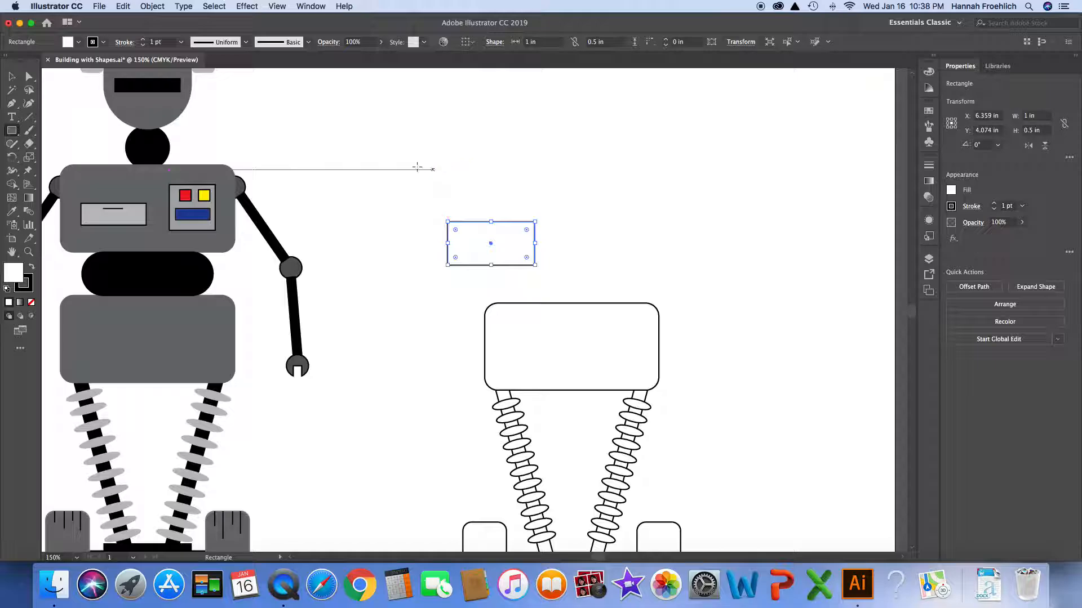
pyautogui.click(13, 134)
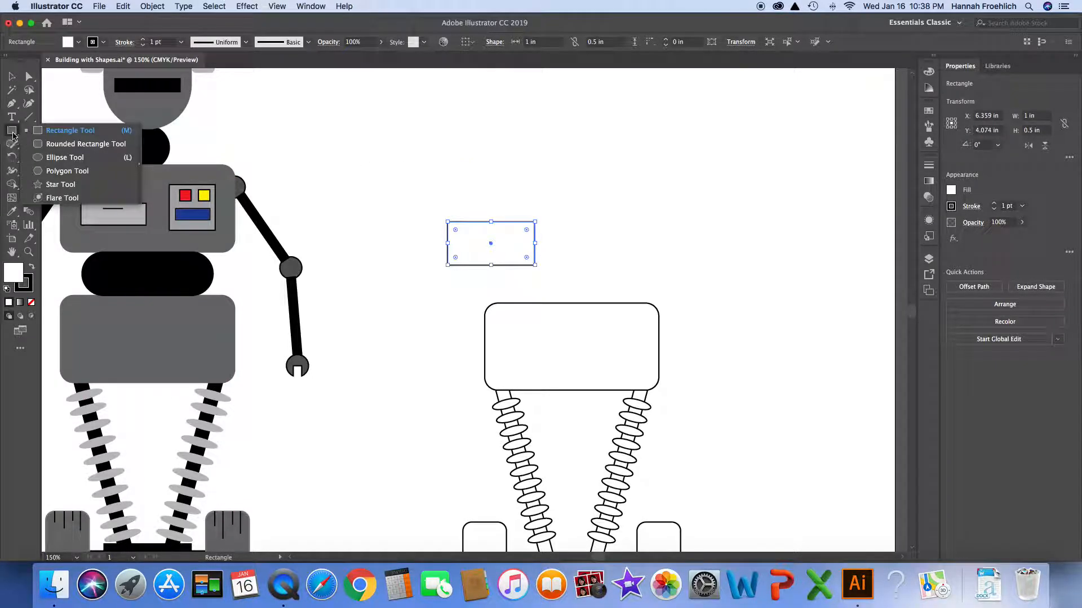
pyautogui.click(57, 158)
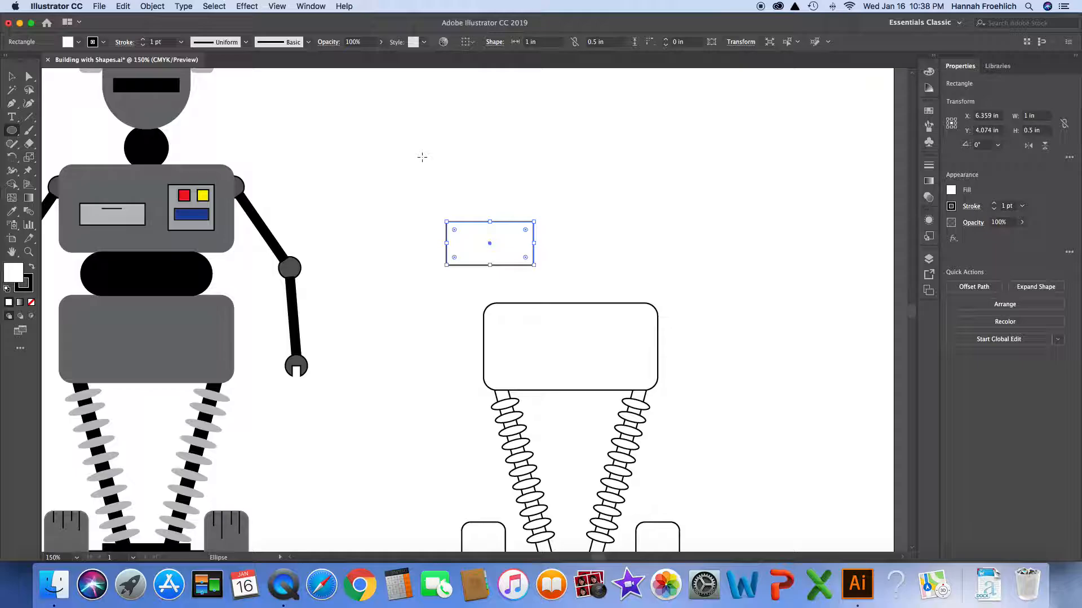
pyautogui.scroll(-2, 422, 157)
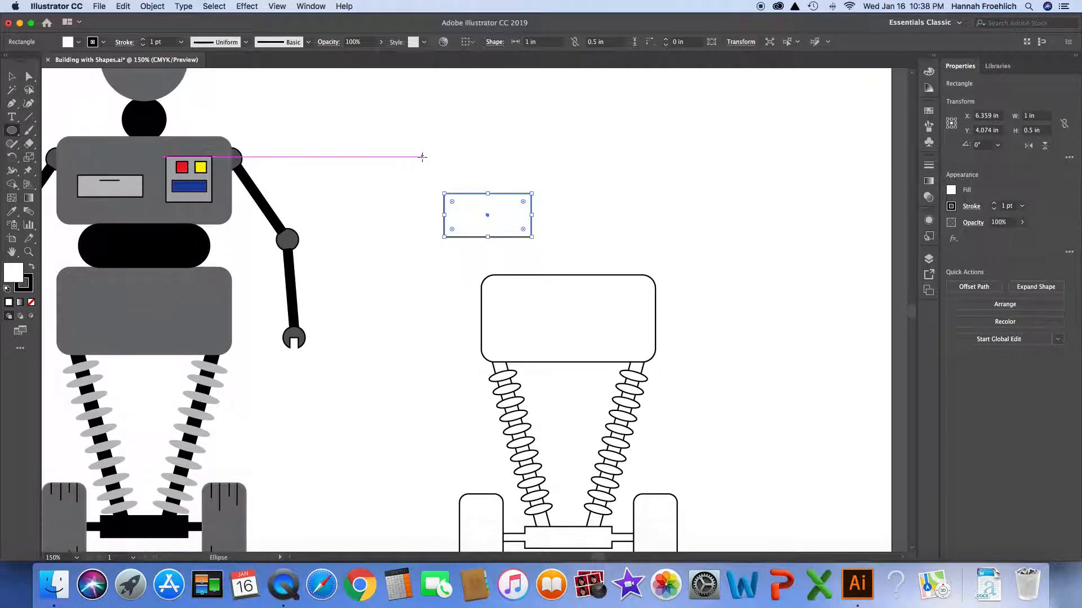
pyautogui.moveTo(417, 149); pyautogui.dragTo(463, 171)
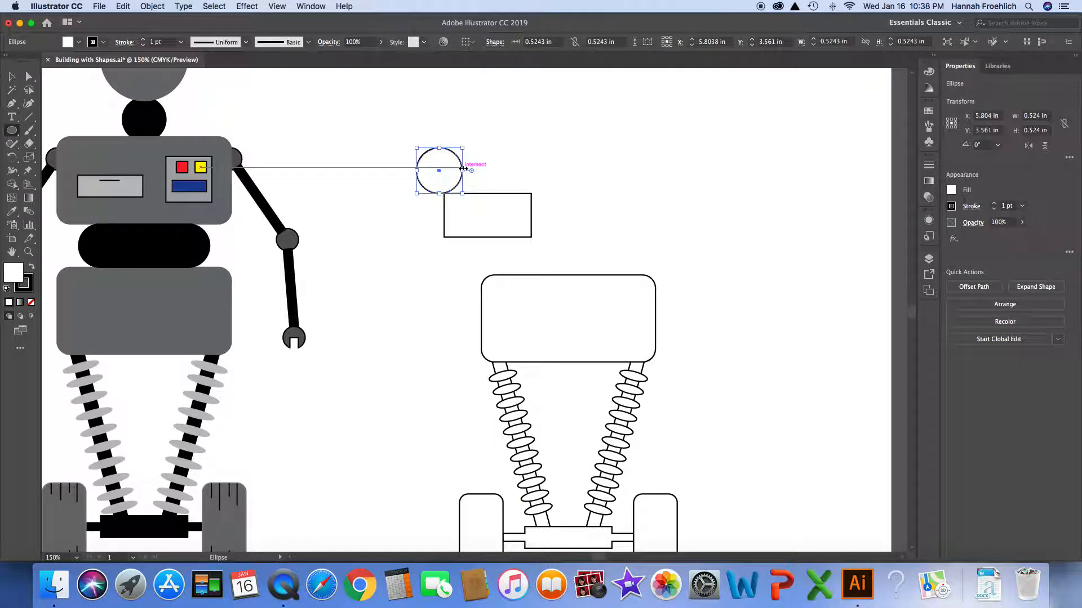
# Step: Set the circle's width and height to 0.5 in each and link its proportions
pyautogui.click(544, 42)
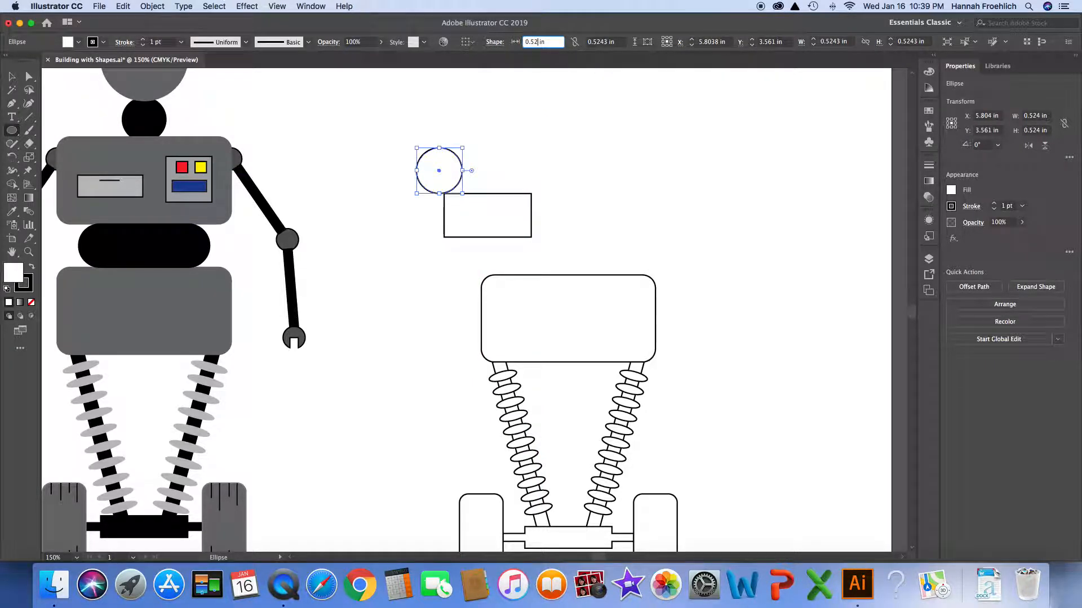
pyautogui.click(574, 43)
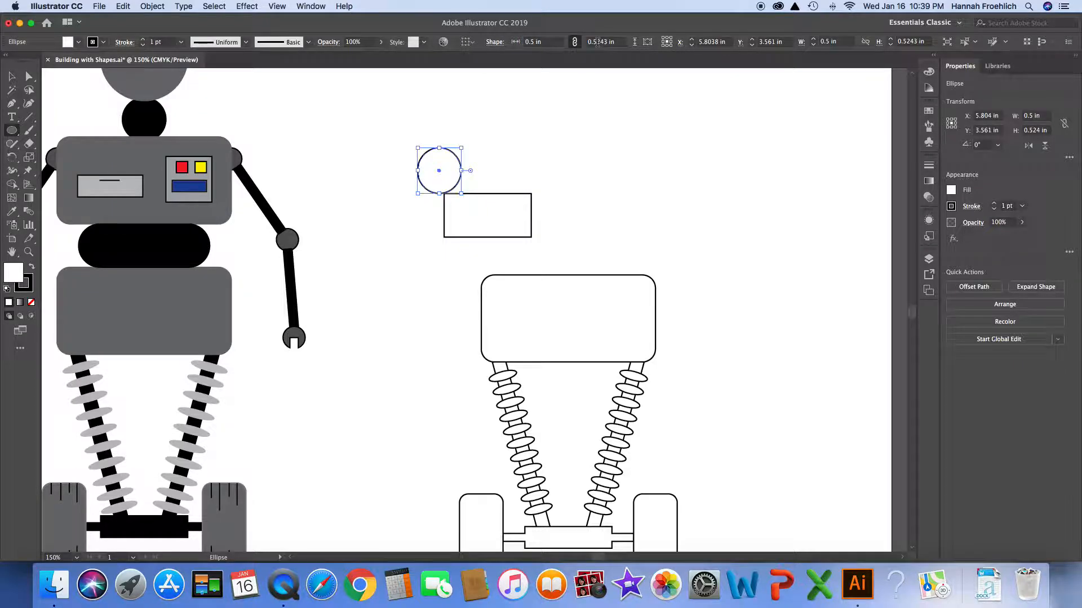
pyautogui.click(598, 42)
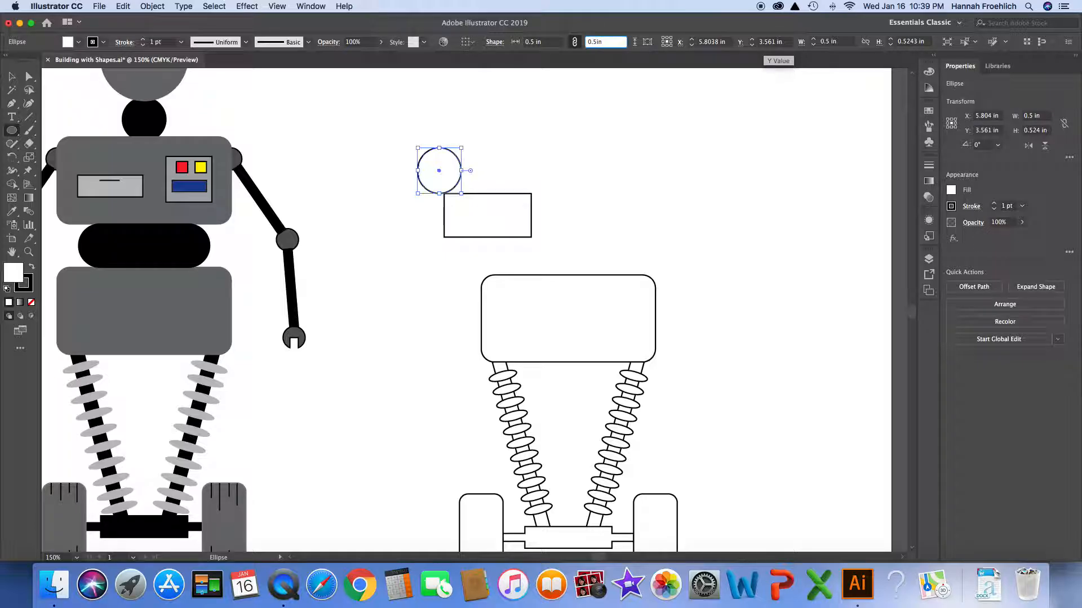
pyautogui.press('Return')
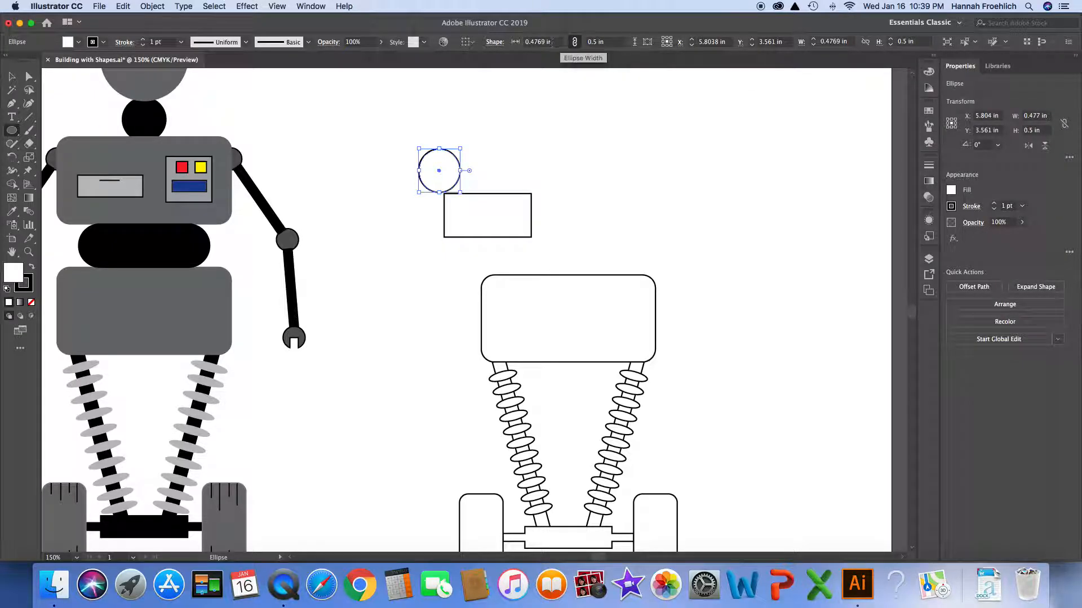
pyautogui.click(574, 42)
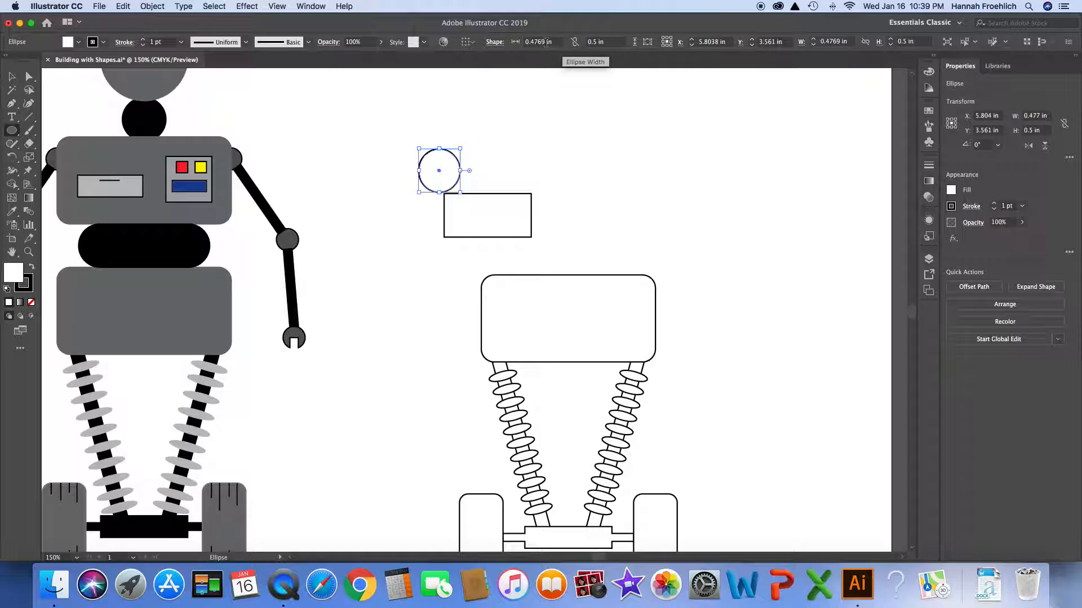
pyautogui.click(546, 42)
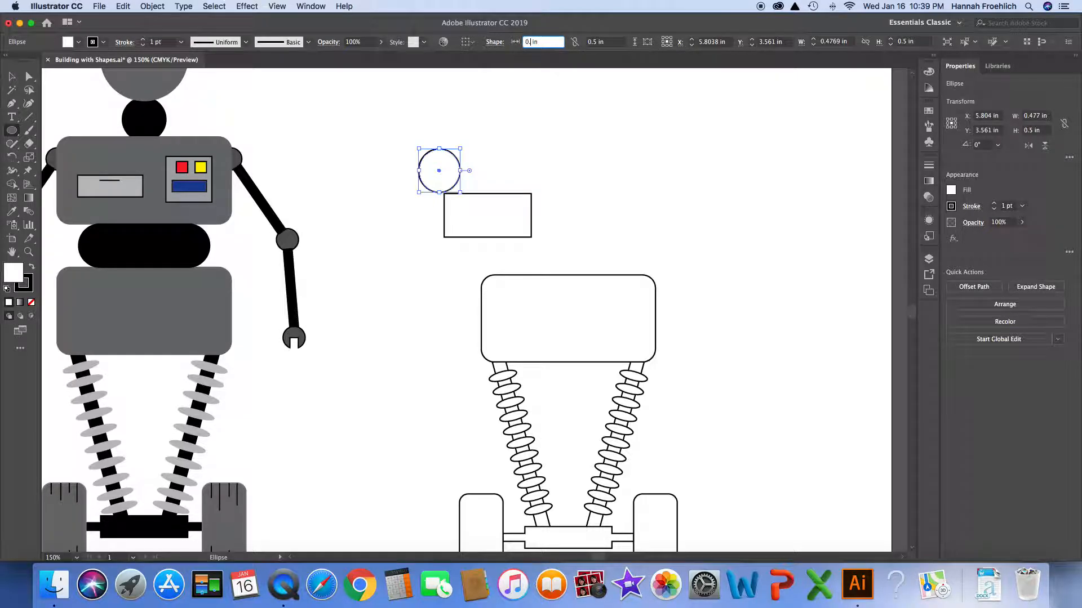
pyautogui.write('0.5 in')
pyautogui.press('Return')
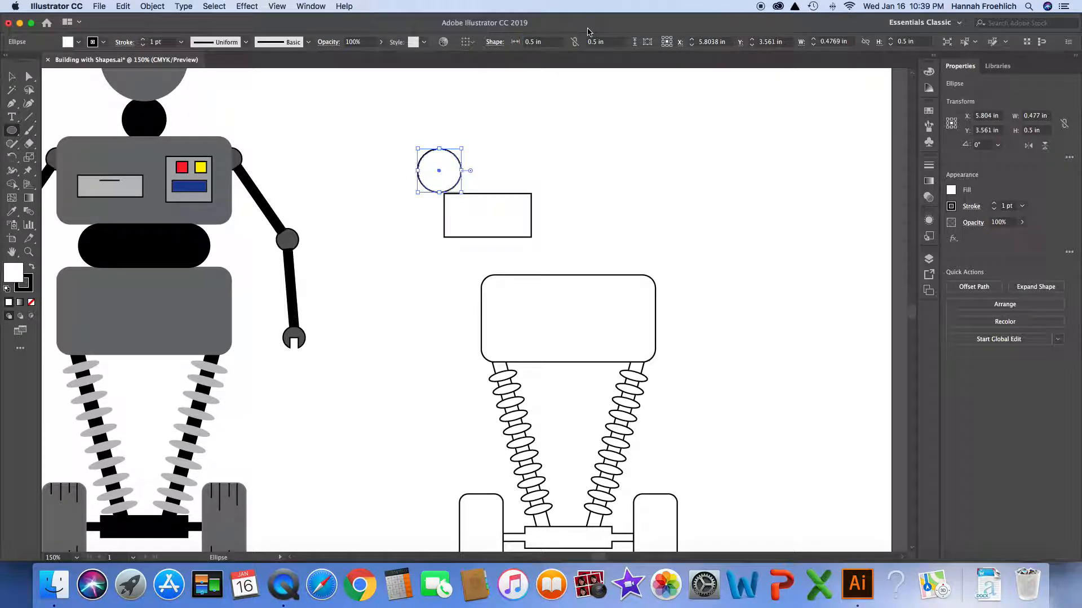
pyautogui.click(574, 42)
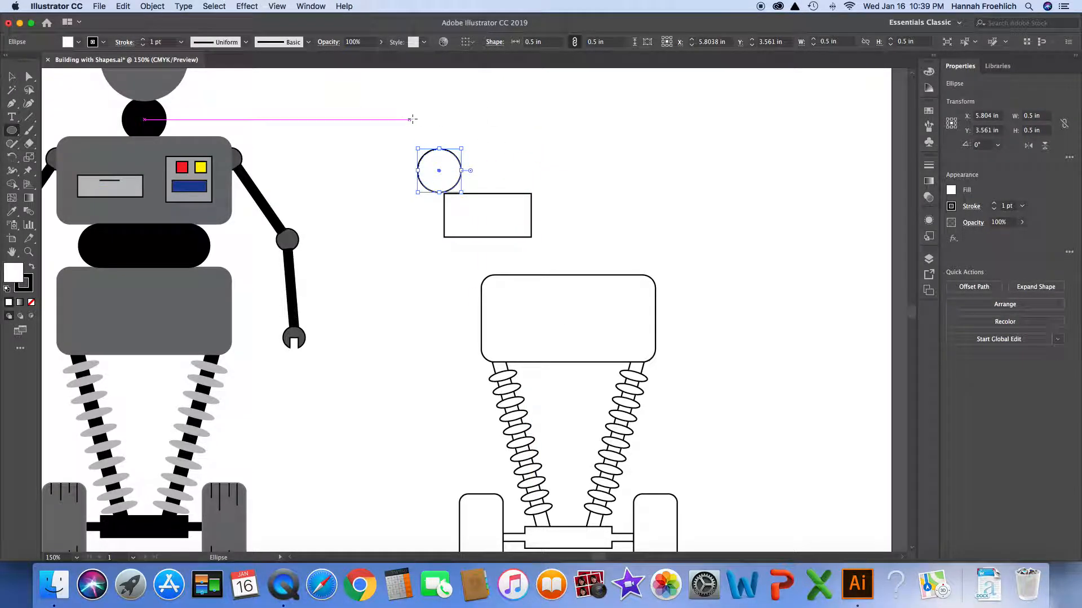
# Step: Centre the circle on the rectangle's left edge and place a copy centred on its right edge
pyautogui.press('v')
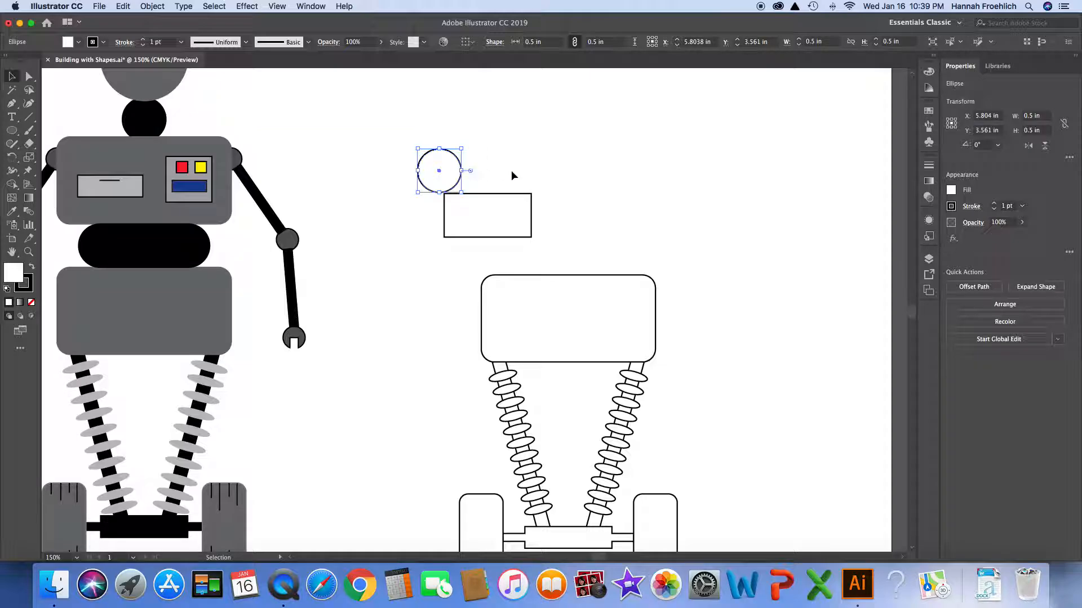
pyautogui.moveTo(438, 170); pyautogui.dragTo(444, 215)
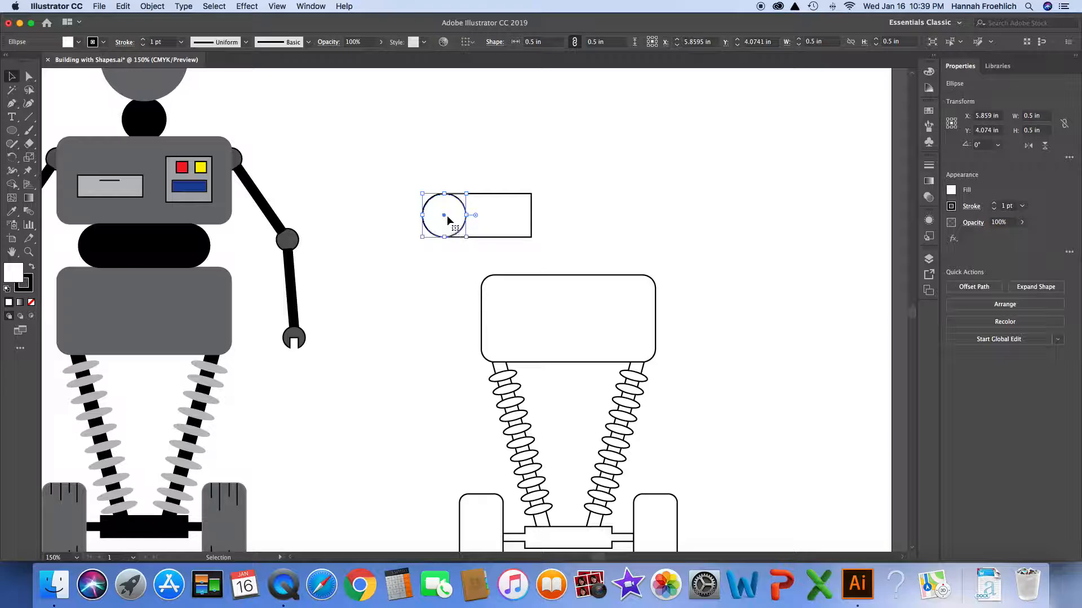
pyautogui.moveTo(444, 219); pyautogui.dragTo(530, 215)
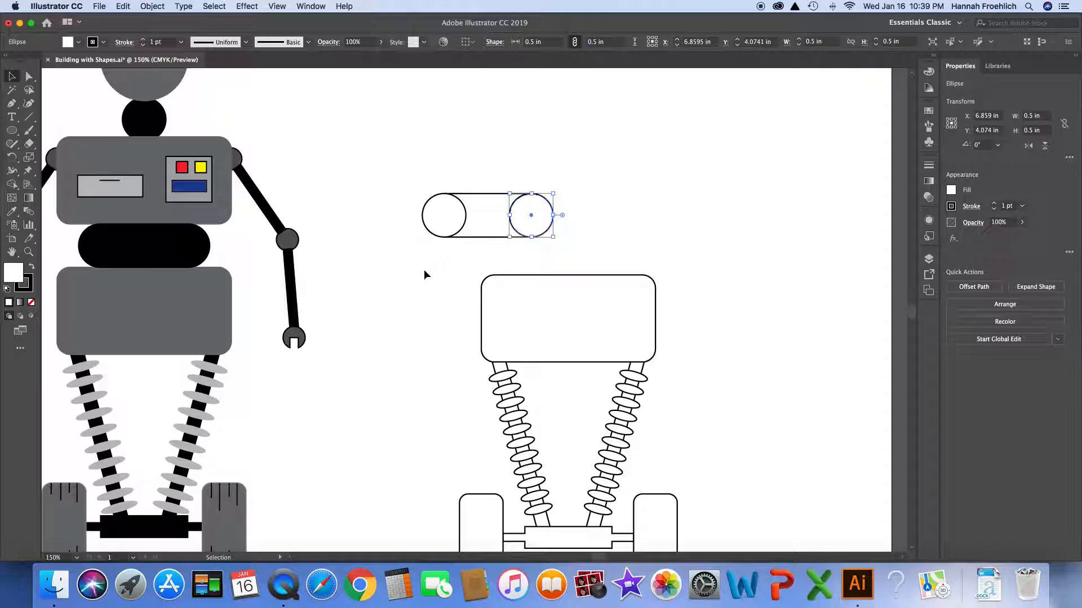
# Step: Select the rectangle with both circles and merge them into one pill shape using Shape Builder
pyautogui.moveTo(396, 200); pyautogui.dragTo(567, 248)
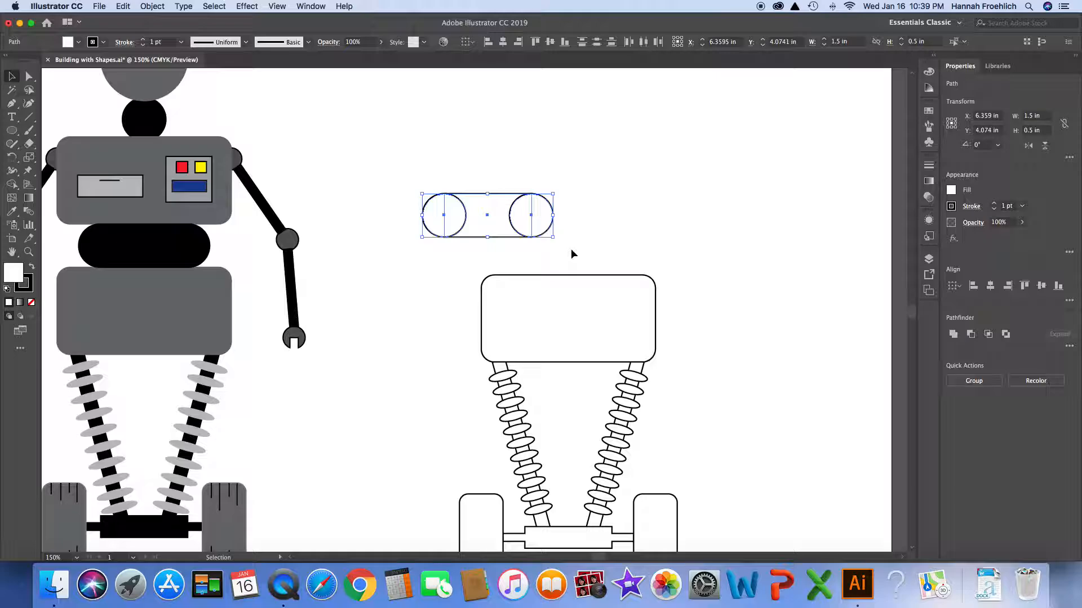
pyautogui.click(11, 185)
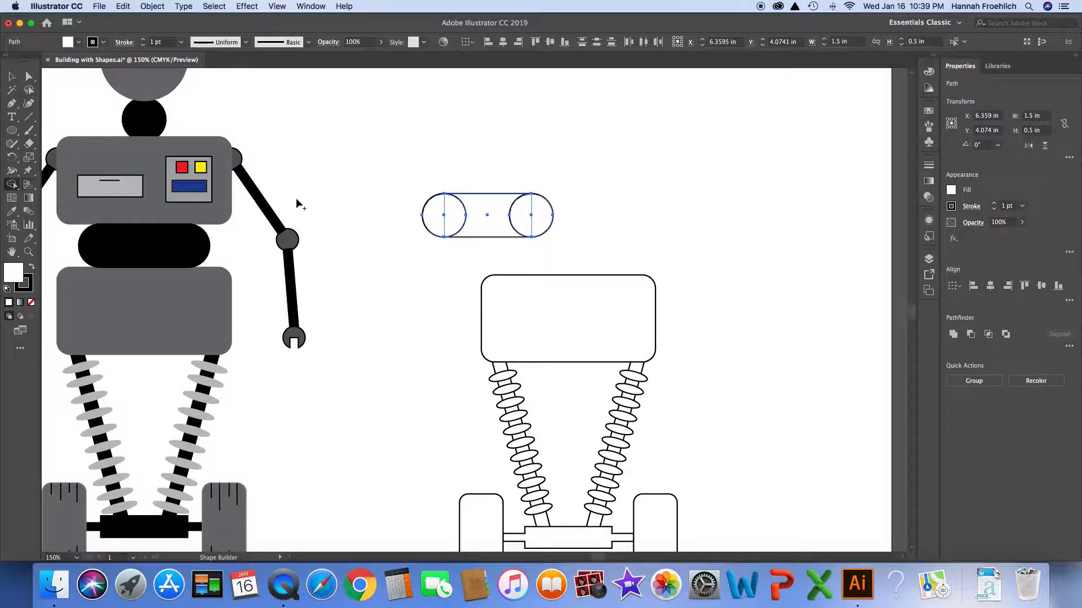
pyautogui.moveTo(432, 215); pyautogui.dragTo(539, 217)
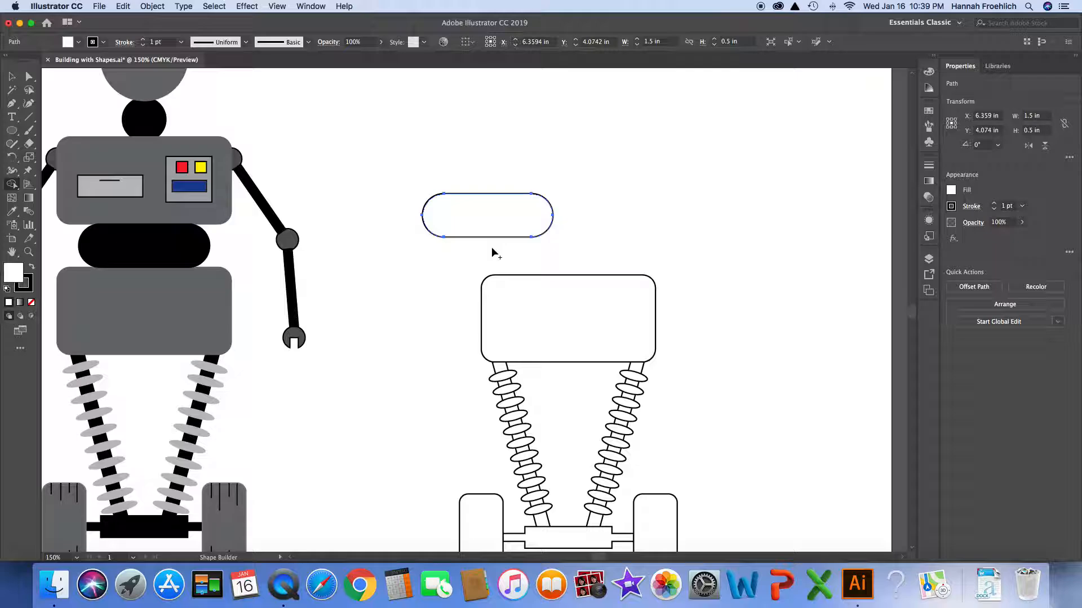
# Step: Move the pill shape so it sits centred on top of the rounded body block, and deselect it
pyautogui.press('v')
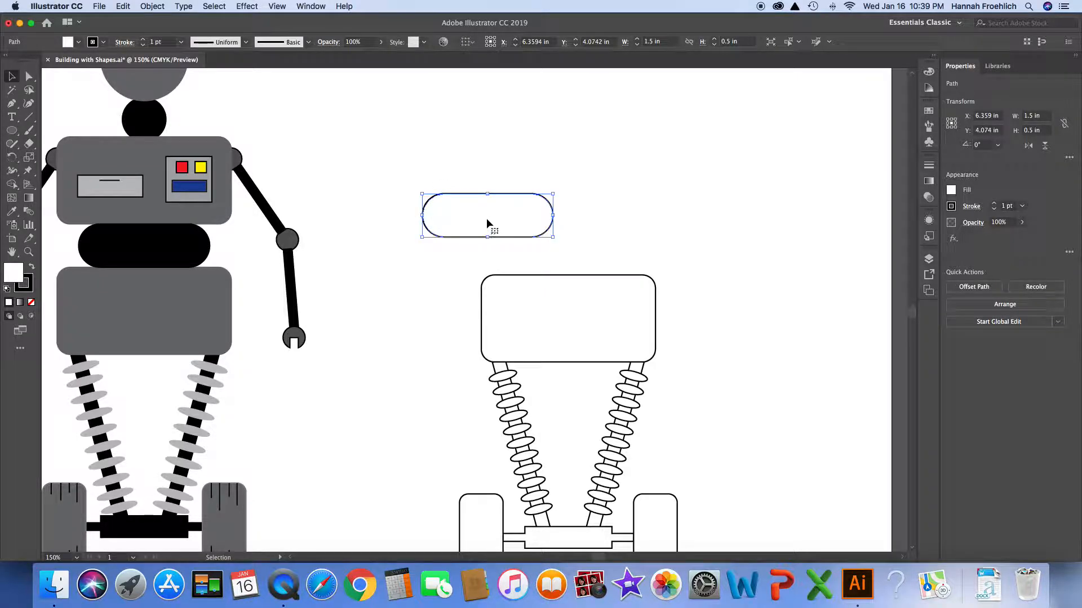
pyautogui.moveTo(489, 215); pyautogui.dragTo(569, 256)
pyautogui.click(479, 232)
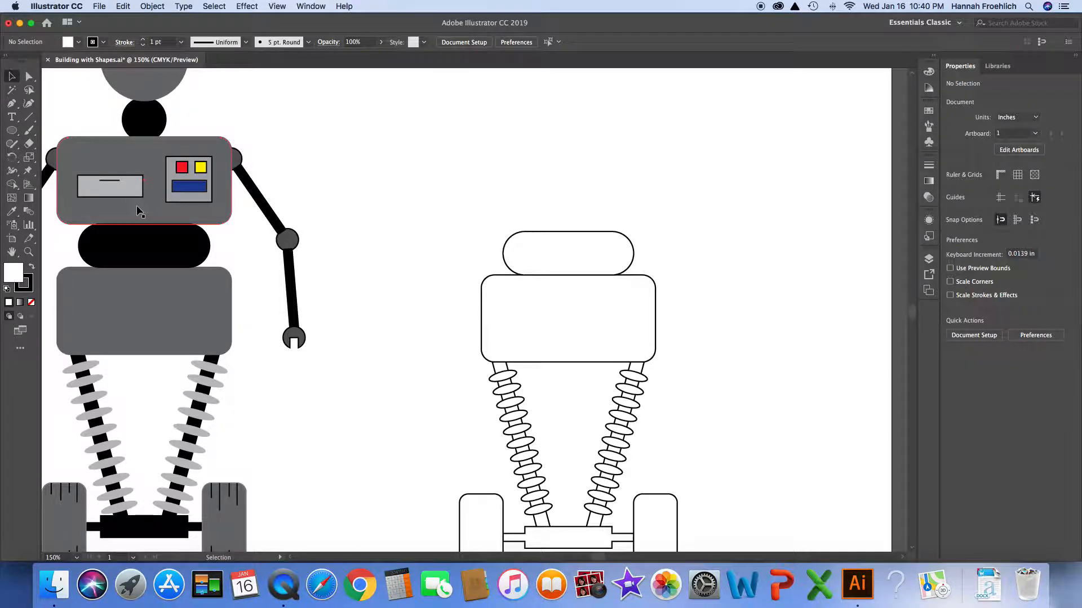
# Step: Place a copy of the rounded body block directly on top of the pill shape, aligned with the original block, and deselect it
pyautogui.click(500, 275)
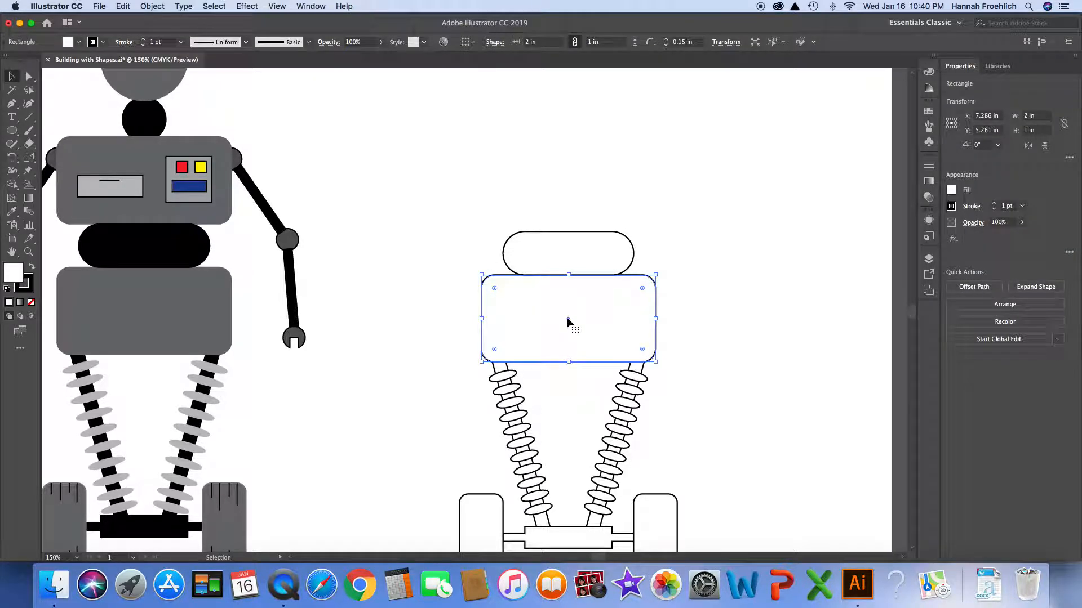
pyautogui.moveTo(568, 321); pyautogui.dragTo(569, 192)
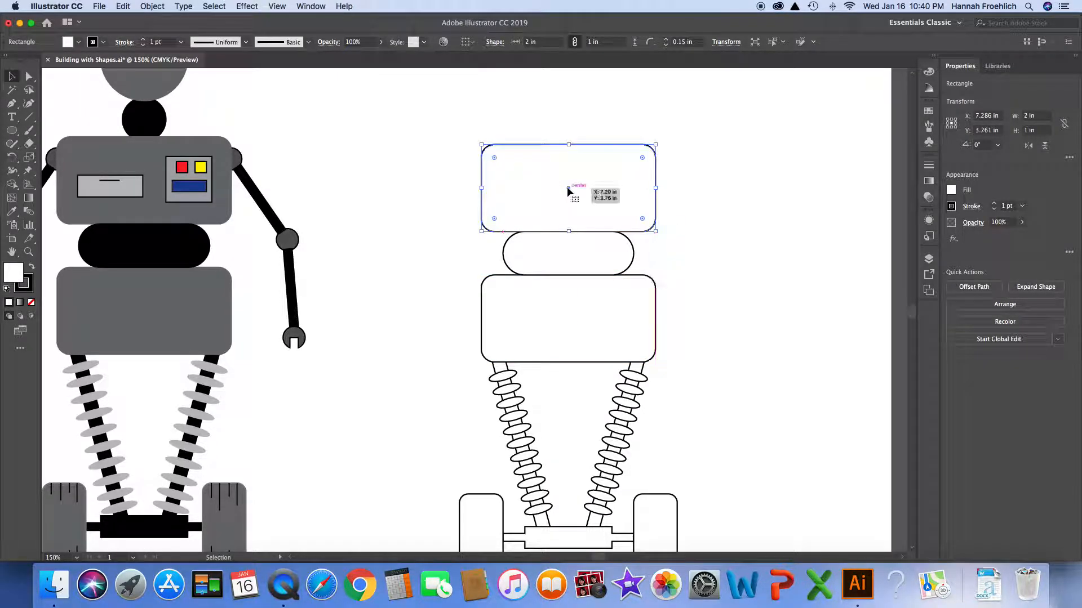
pyautogui.click(676, 239)
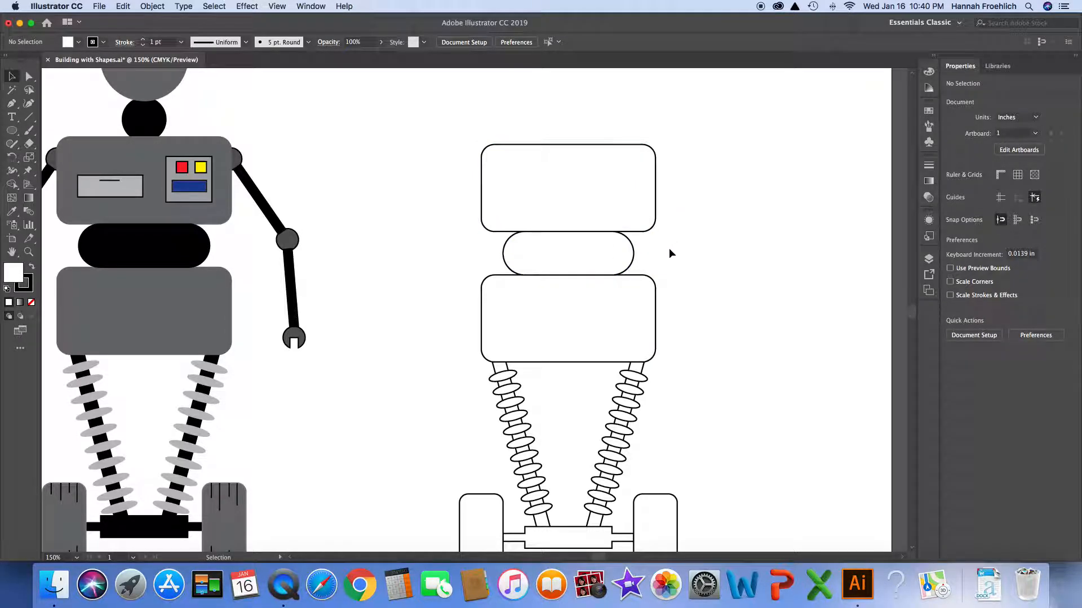
# Step: Draw a neck circle about 0.5 in across and centre it on the upper block's top edge, slightly overlapping the block
pyautogui.scroll(5, 669, 250)
pyautogui.scroll(-1, 666, 248)
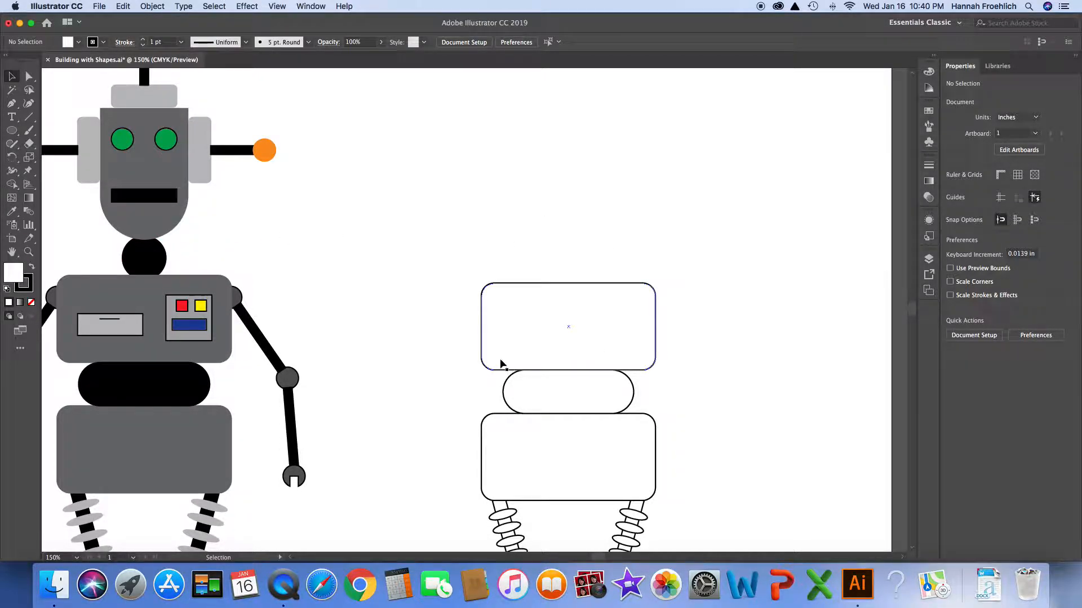
pyautogui.click(12, 130)
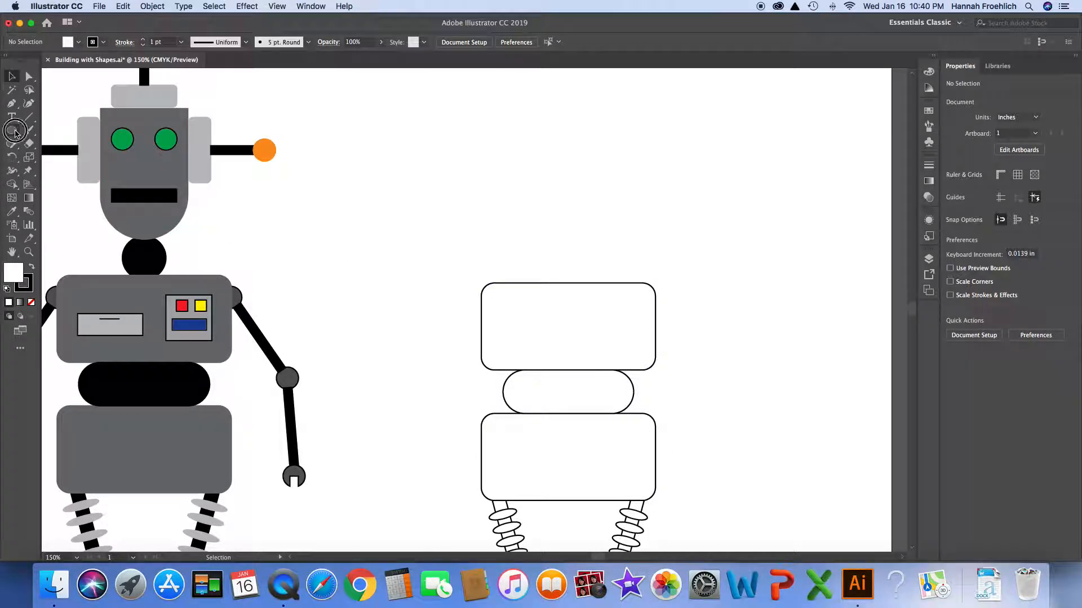
pyautogui.moveTo(485, 206); pyautogui.dragTo(567, 263)
pyautogui.press('v')
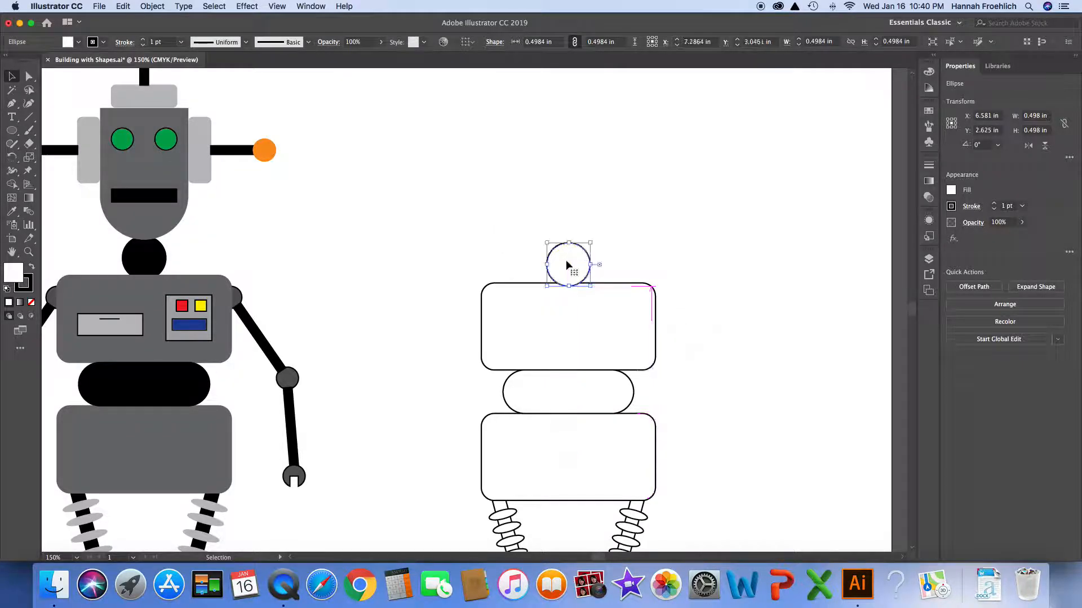
pyautogui.click(529, 245)
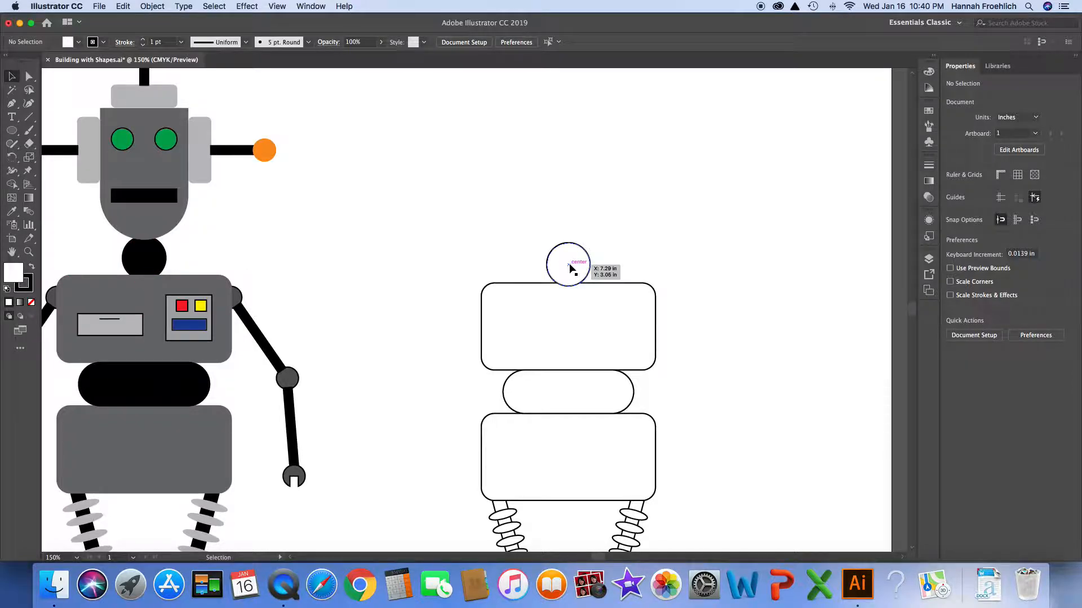
# Step: Send the neck circle to the back, behind the upper body block, and deselect it
pyautogui.click(588, 263)
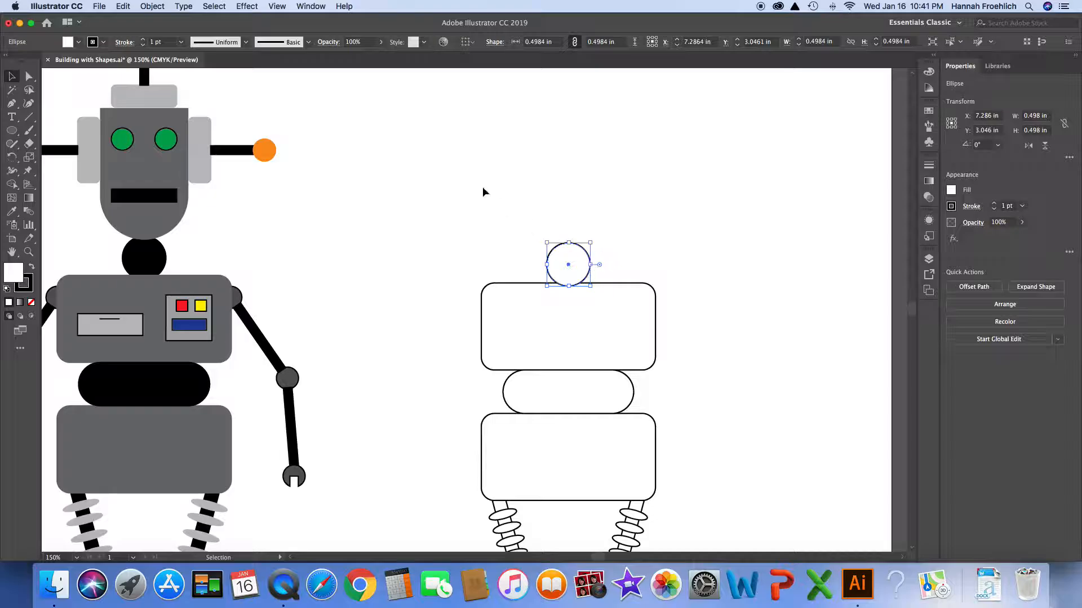
pyautogui.click(151, 7)
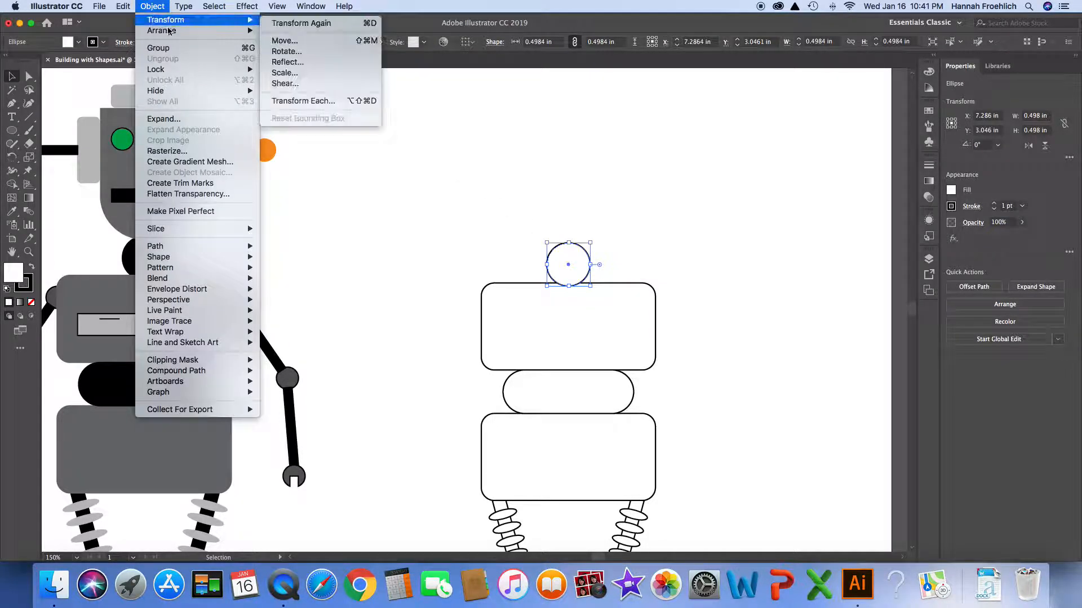
pyautogui.moveTo(186, 31)
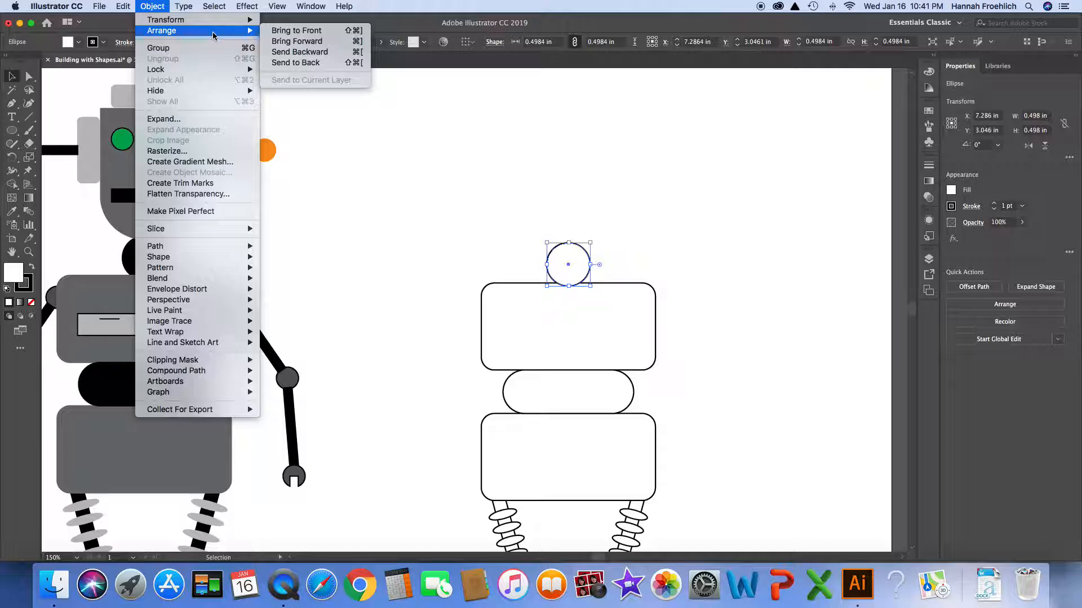
pyautogui.click(307, 63)
pyautogui.click(499, 213)
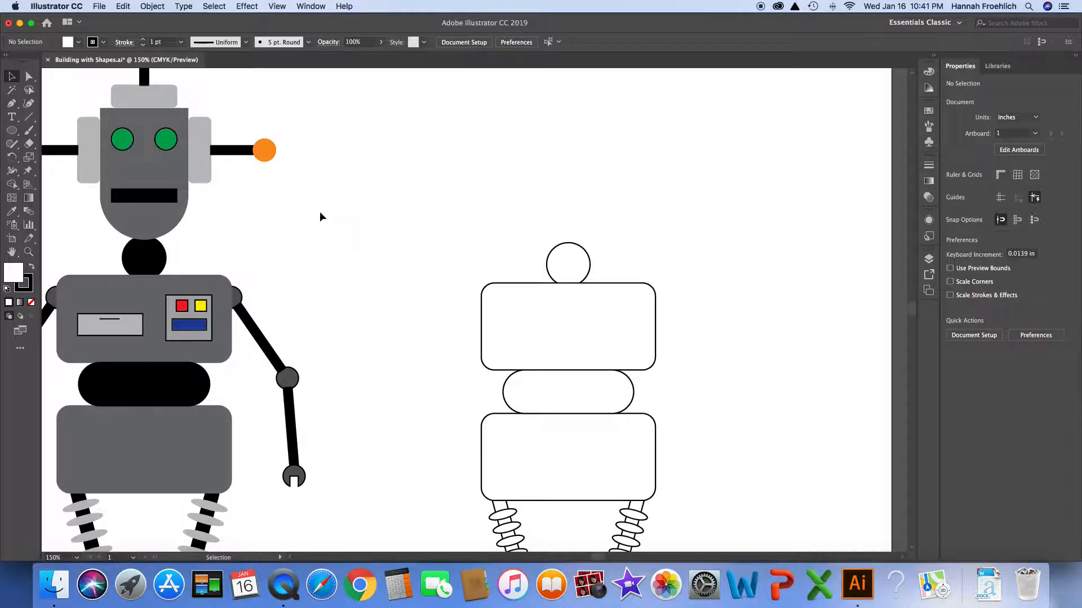
# Step: Draw a square about 1 in wide above the body and a circle about 1 in across centred on the square's bottom edge
pyautogui.press('m')
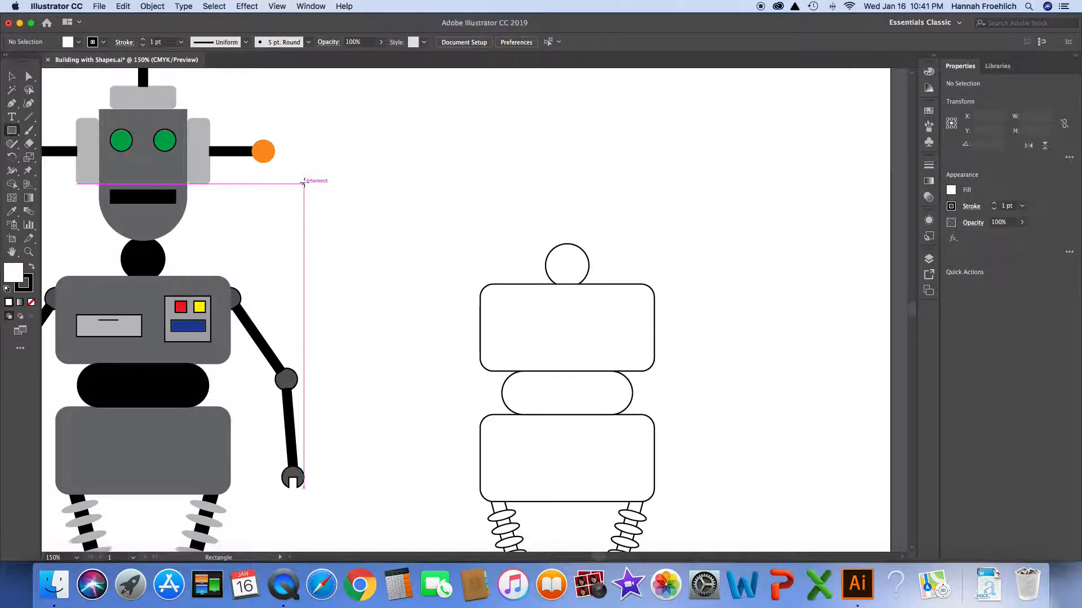
pyautogui.moveTo(445, 146); pyautogui.dragTo(506, 166)
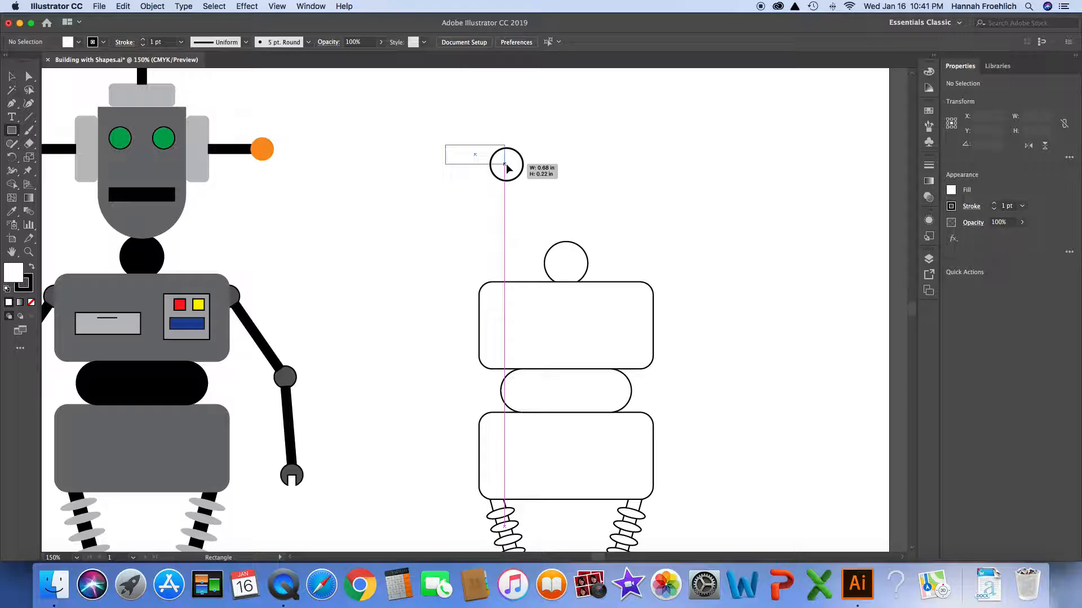
pyautogui.moveTo(507, 167); pyautogui.dragTo(533, 189)
pyautogui.press('shift')
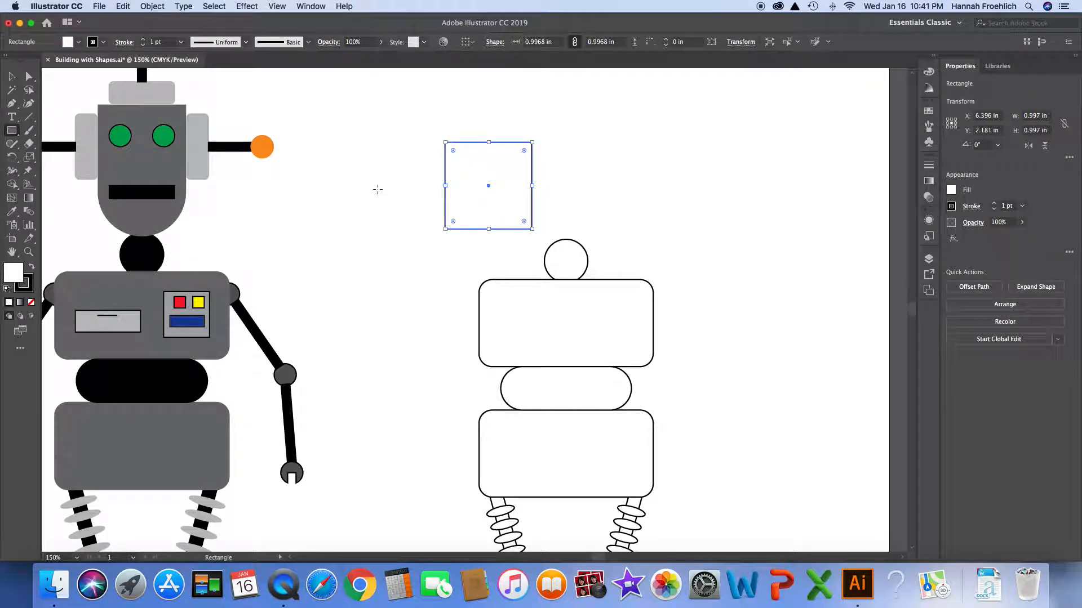
pyautogui.moveTo(9, 132); pyautogui.dragTo(53, 157)
pyautogui.moveTo(372, 178); pyautogui.dragTo(487, 229)
pyautogui.press('v')
# Step: Merge the square and circle into one head shape with Shape Builder and place it centred on top of the neck circle
pyautogui.moveTo(418, 135); pyautogui.dragTo(493, 240)
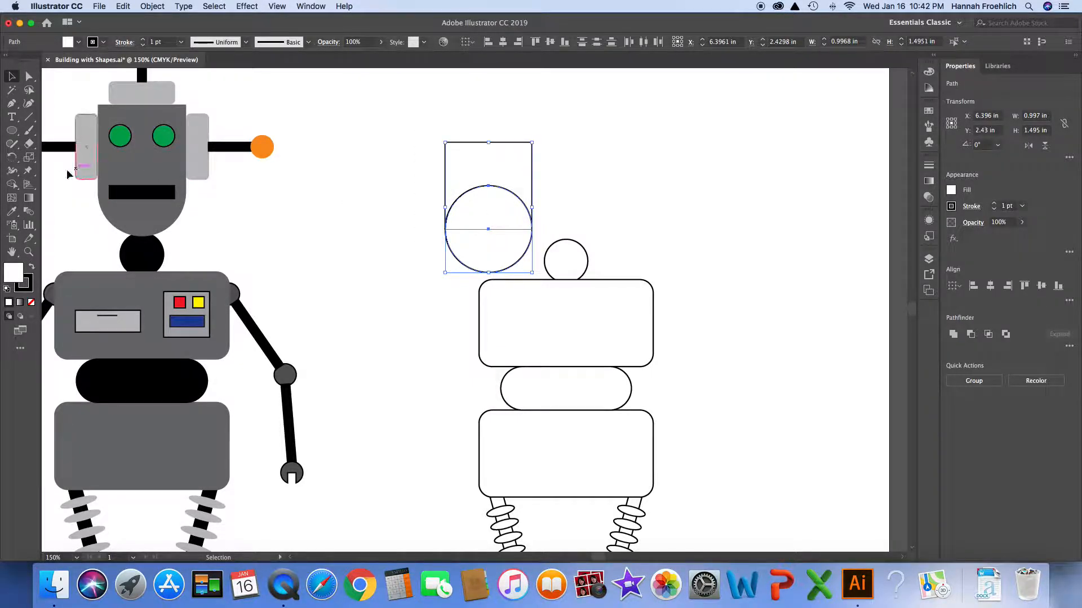
pyautogui.click(13, 186)
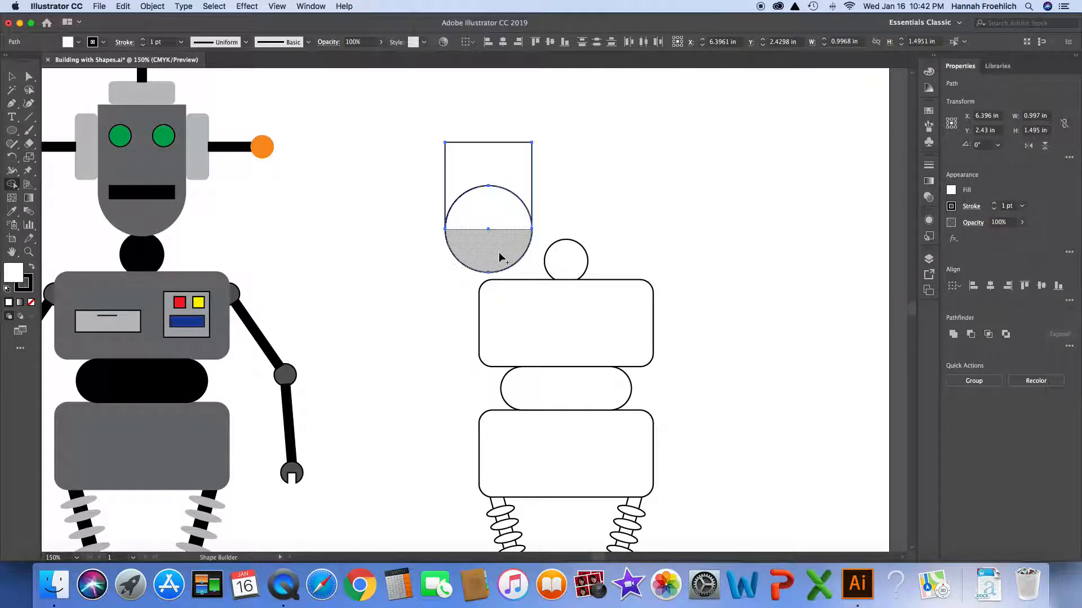
pyautogui.moveTo(498, 253); pyautogui.dragTo(497, 173)
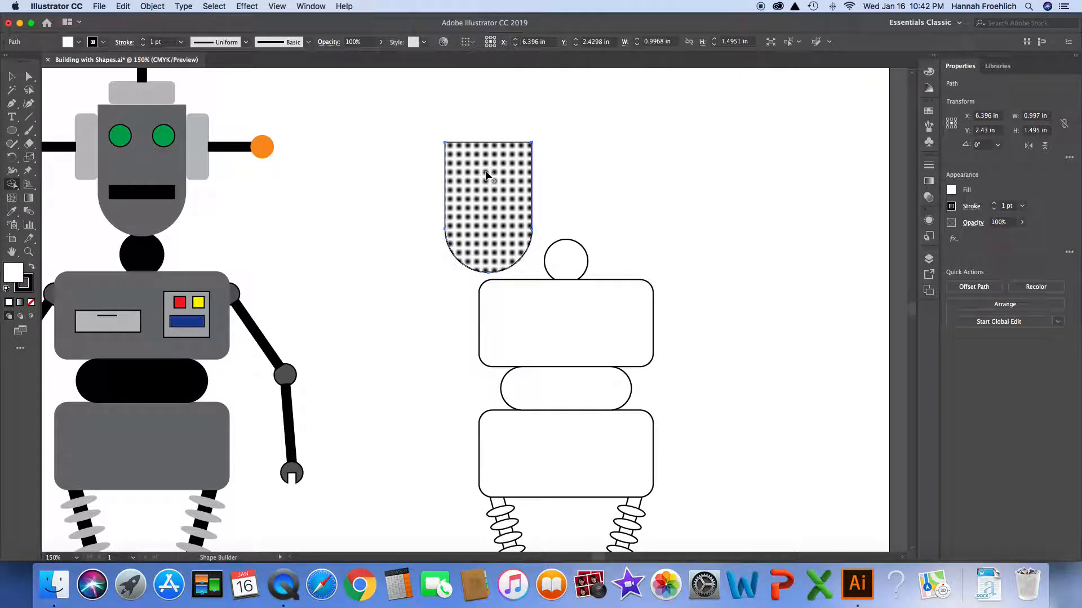
pyautogui.press('v')
pyautogui.moveTo(491, 212); pyautogui.dragTo(566, 182)
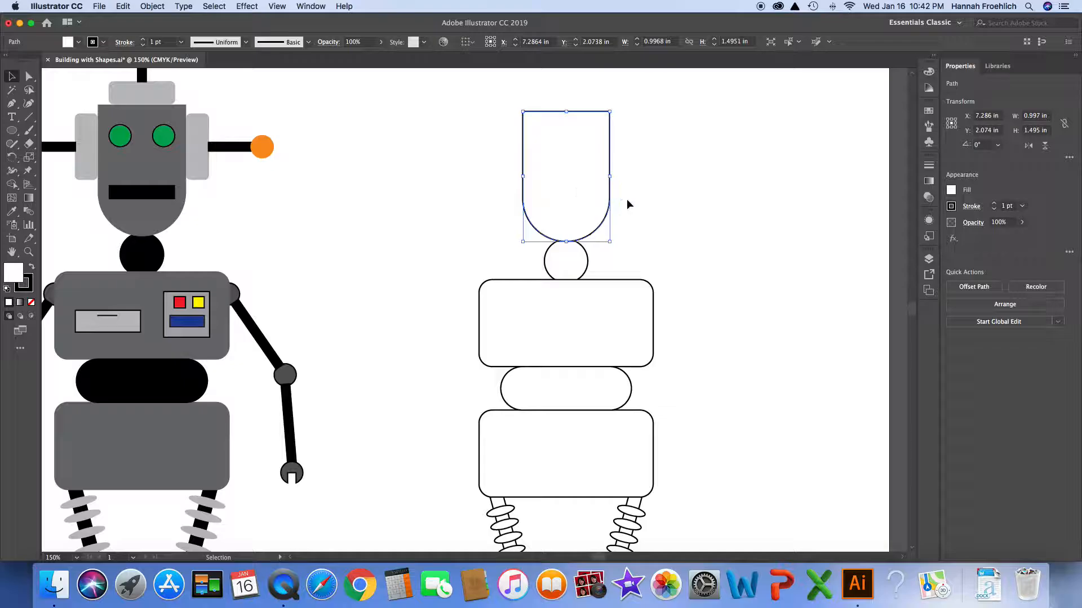
pyautogui.click(638, 199)
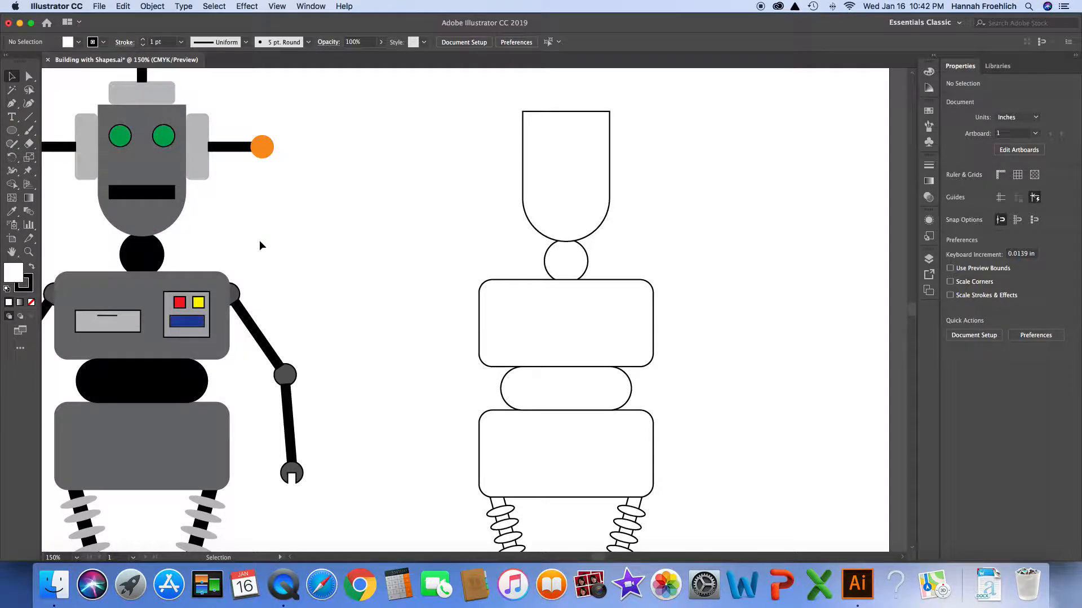
# Step: Draw a rectangle about 0.66 by 0.23 in between the two robots, and enter a width of 0.25 in and a height of 0.75 in
pyautogui.press('m')
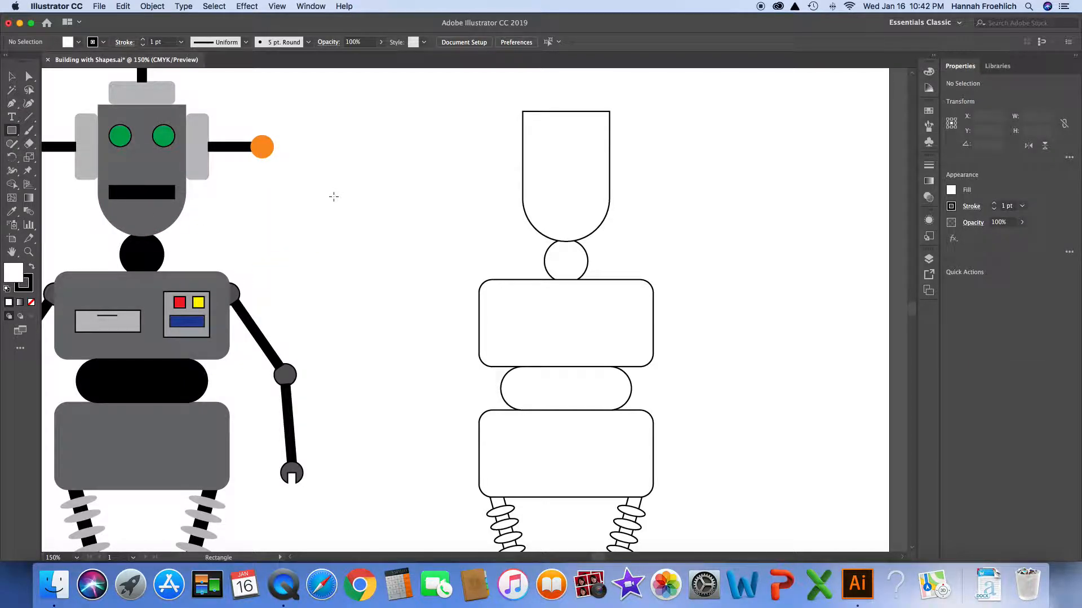
pyautogui.moveTo(334, 196); pyautogui.dragTo(391, 217)
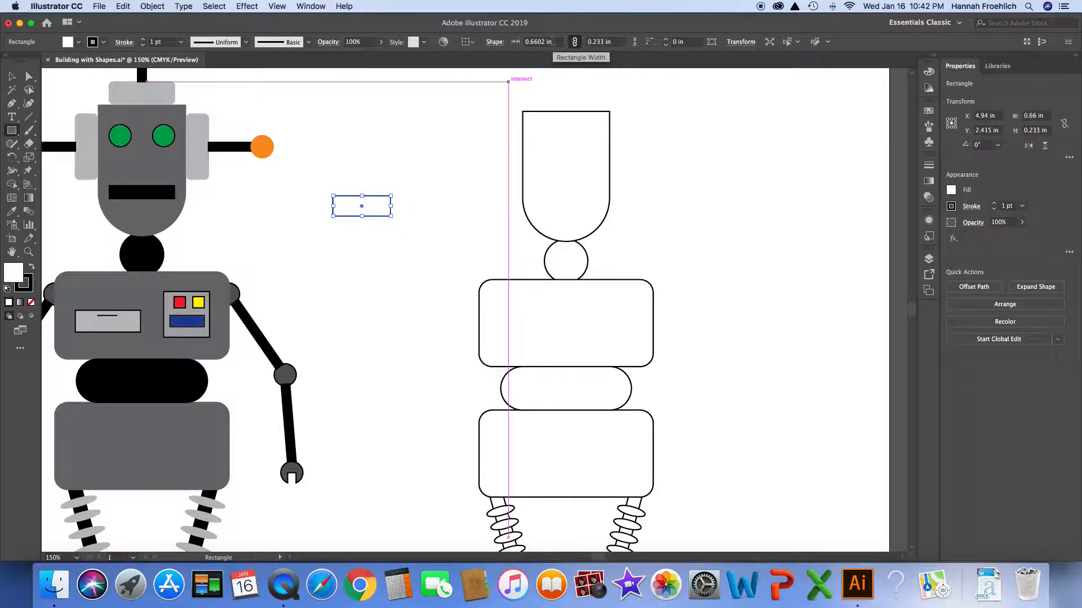
pyautogui.moveTo(554, 42); pyautogui.dragTo(535, 42)
pyautogui.write('25')
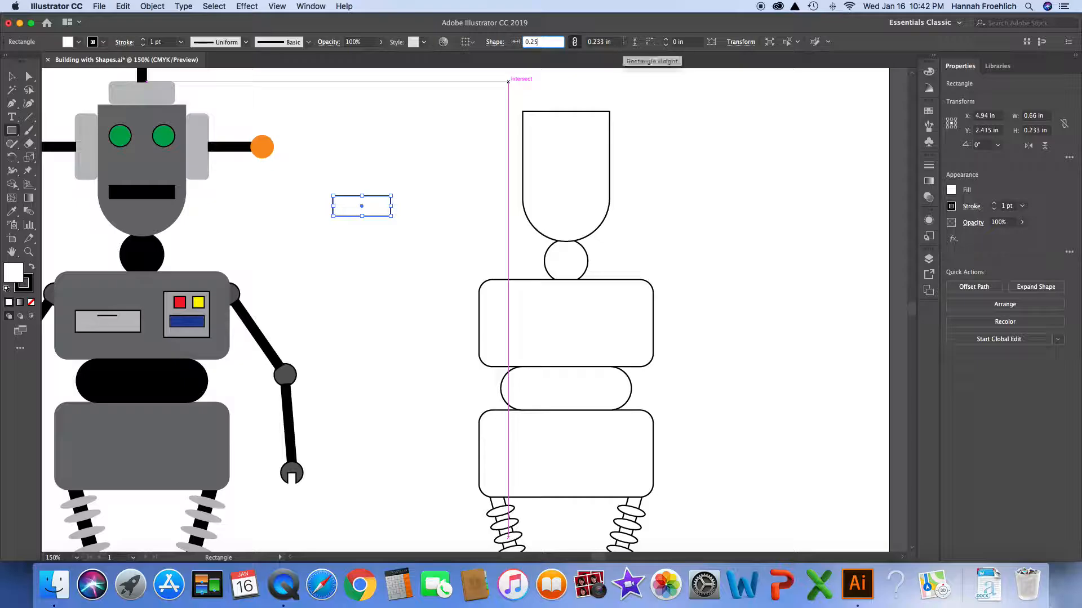
pyautogui.moveTo(618, 42); pyautogui.dragTo(595, 43)
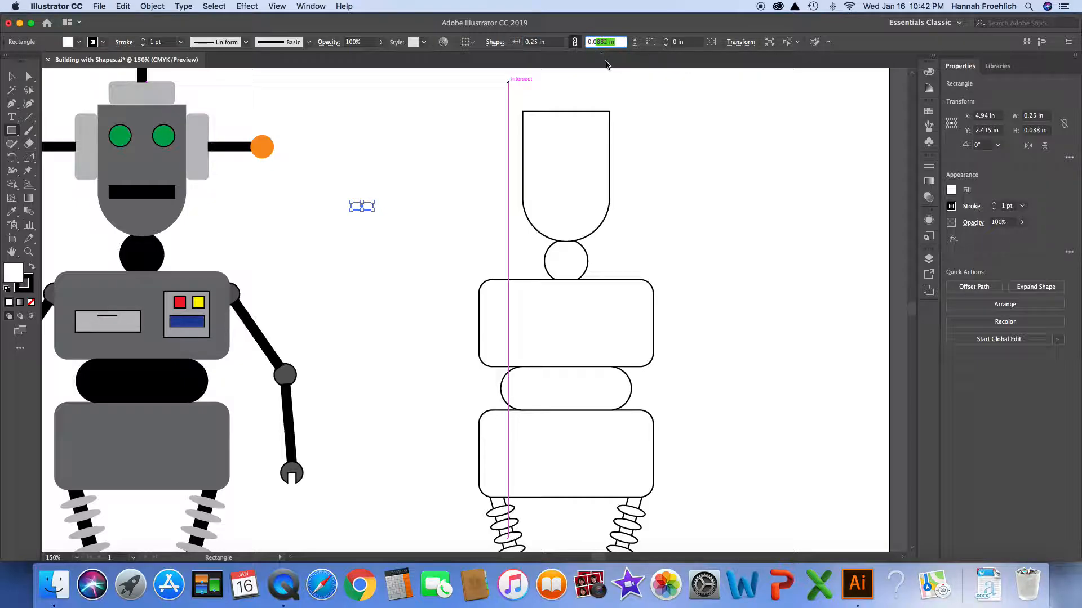
pyautogui.press('BackSpace')
pyautogui.write('75')
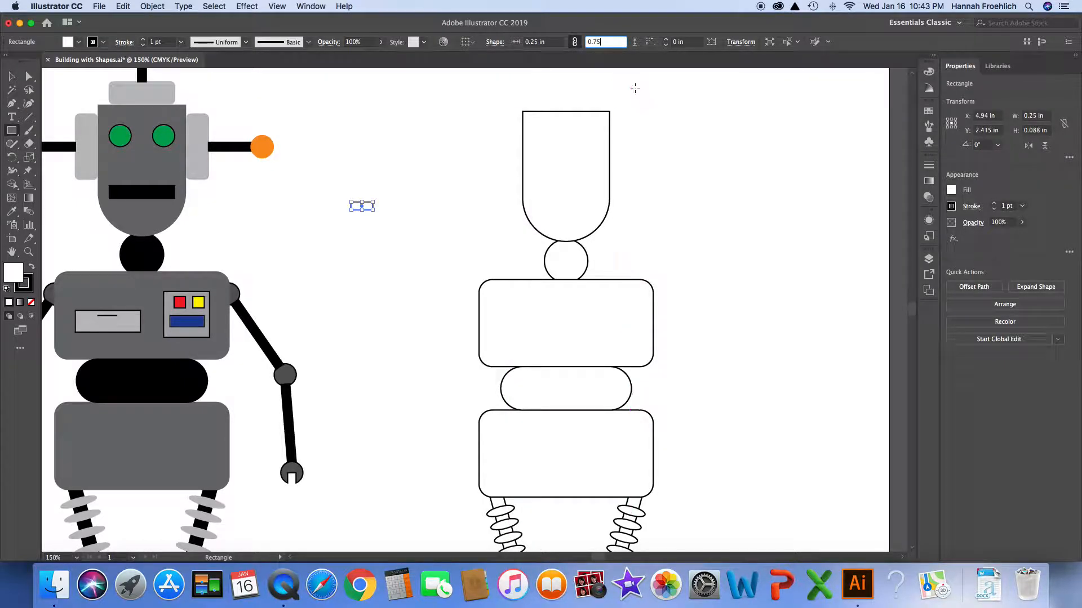
pyautogui.press('Return')
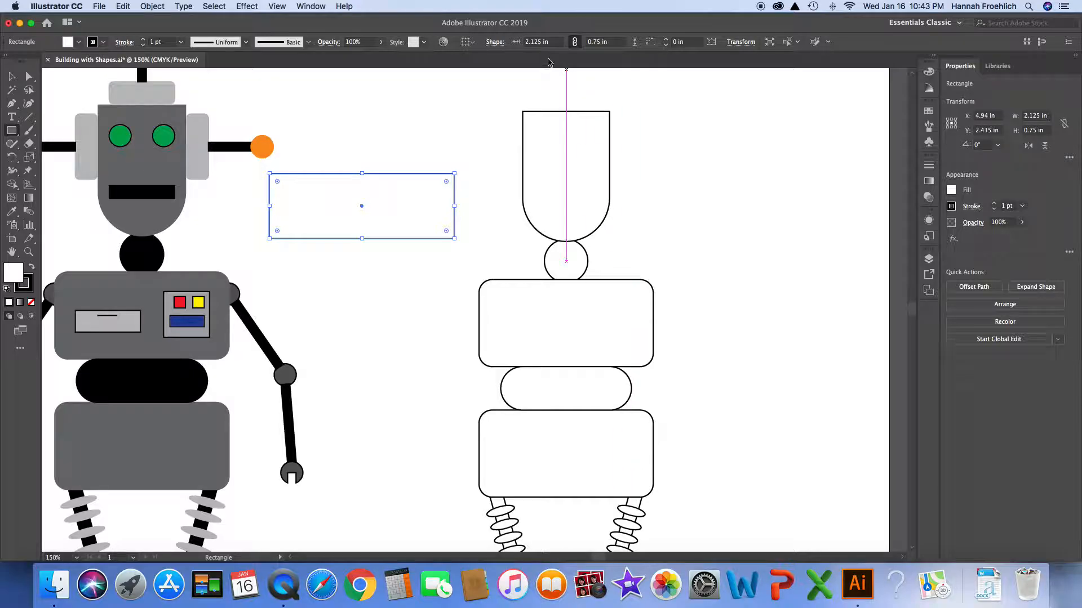
# Step: Unlink the rectangle's width and height proportions and set its width back to 0.25 in
pyautogui.click(574, 42)
pyautogui.click(549, 42)
pyautogui.write('.25')
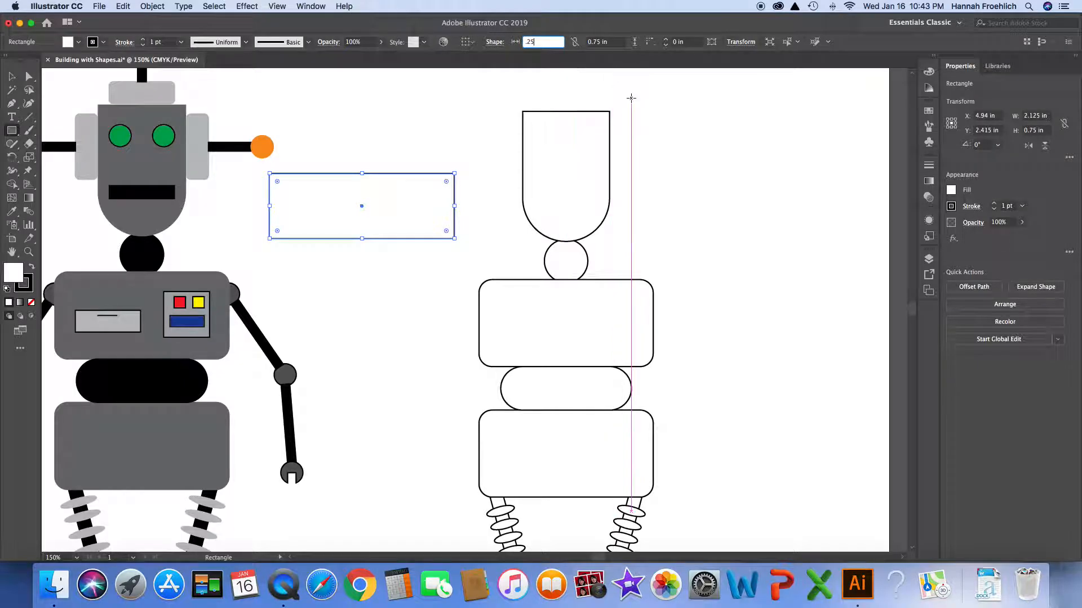
pyautogui.press('Return')
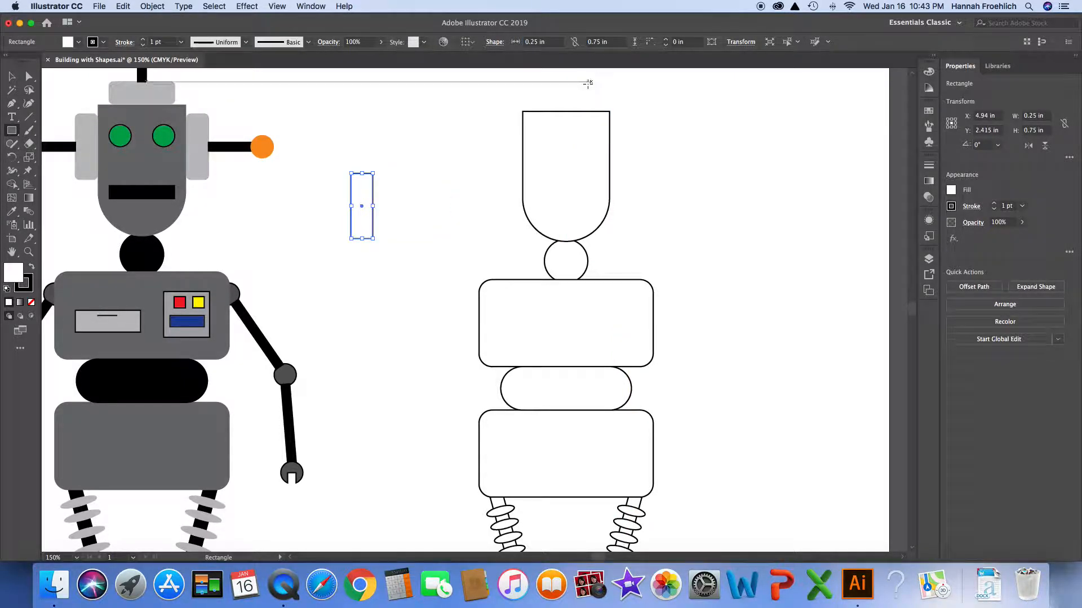
# Step: Round all four corners of the narrow rectangle with a radius of 0.05 in
pyautogui.click(495, 42)
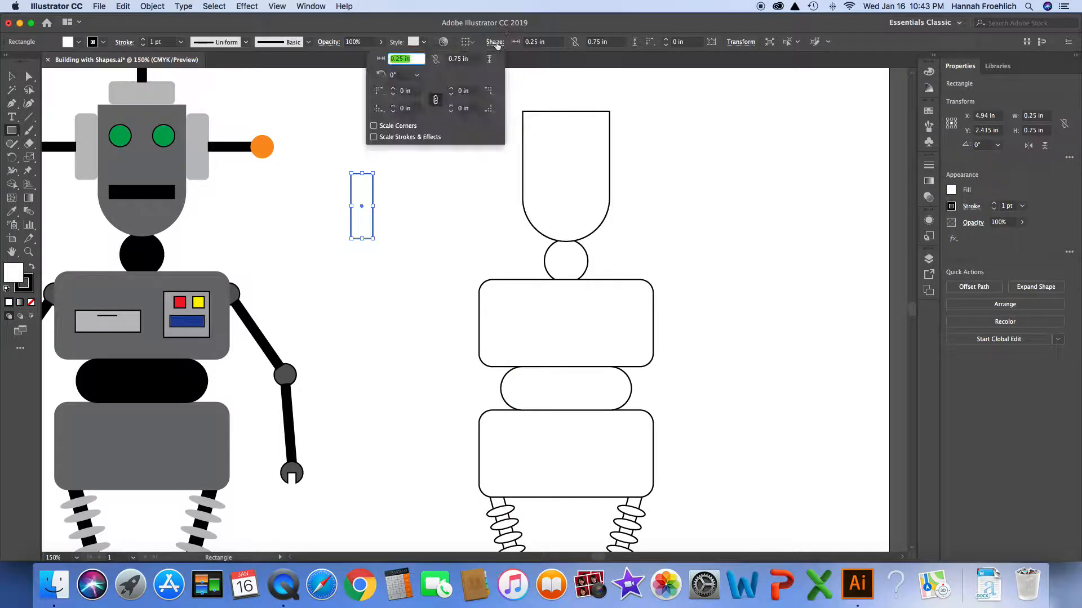
pyautogui.click(405, 92)
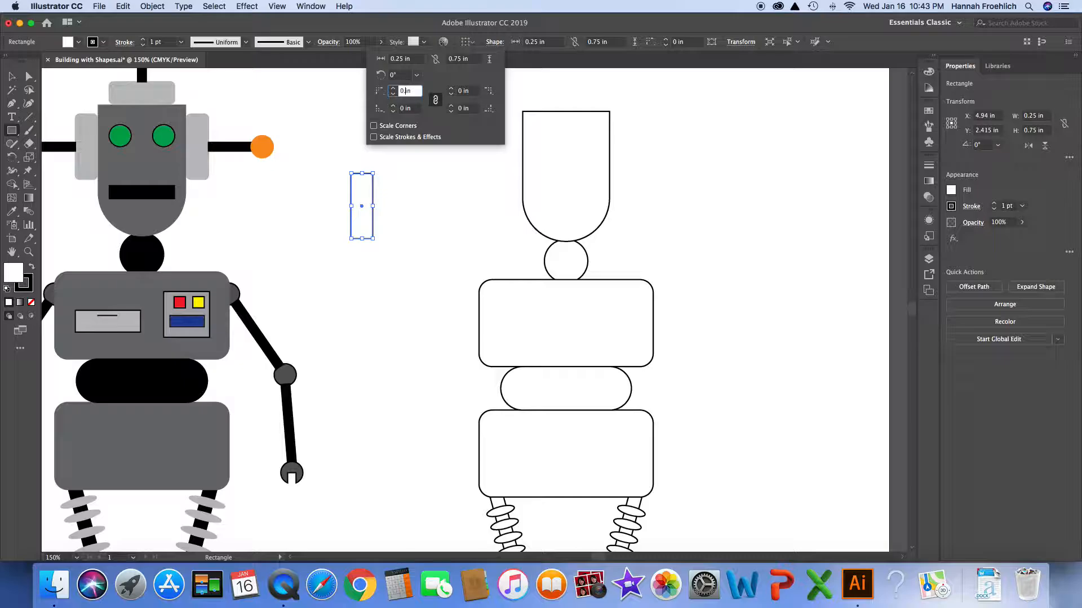
pyautogui.write('0.05in')
pyautogui.press('Return')
# Step: Move the narrow rounded rectangle to the right of the head shape, leaving a gap, and deselect it
pyautogui.press('v')
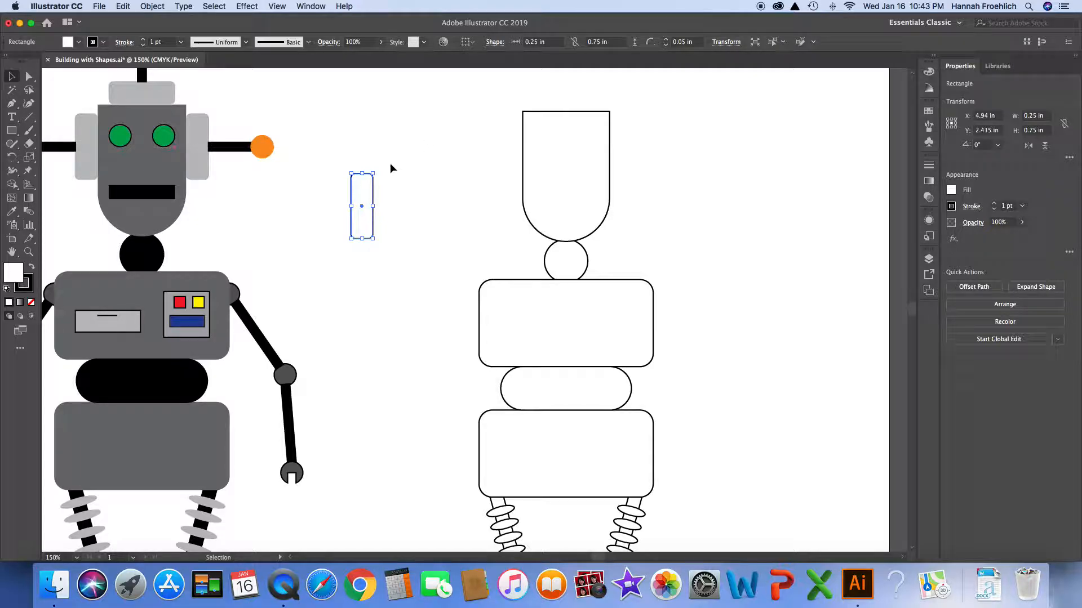
pyautogui.moveTo(359, 207); pyautogui.dragTo(673, 173)
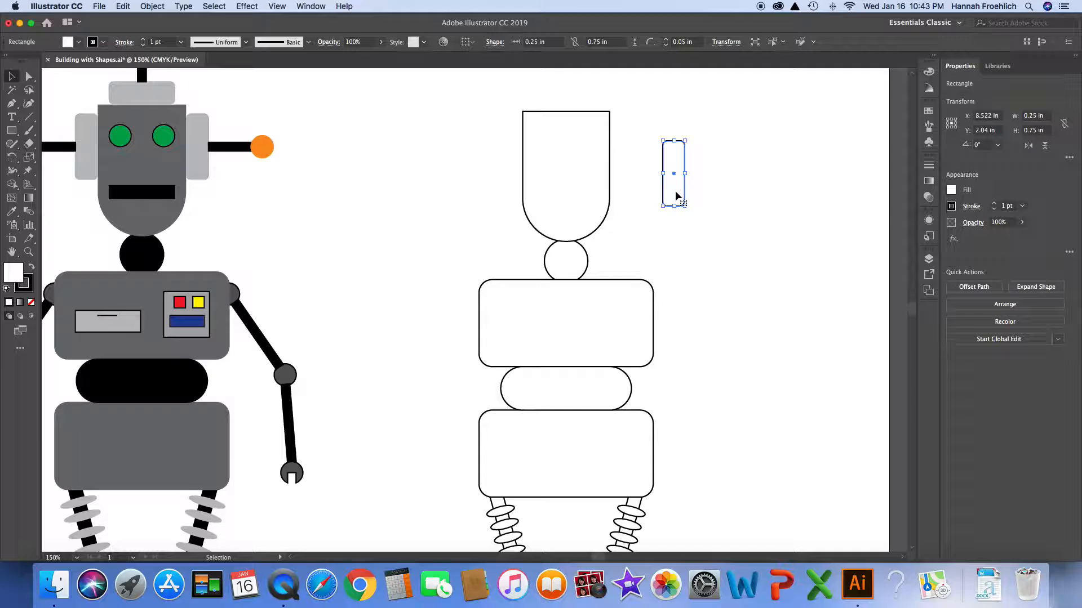
pyautogui.click(668, 230)
# Step: Draw a thin horizontal rectangle beside the narrow ear piece and set it to 0.5 in wide and 0.1 in high
pyautogui.press('m')
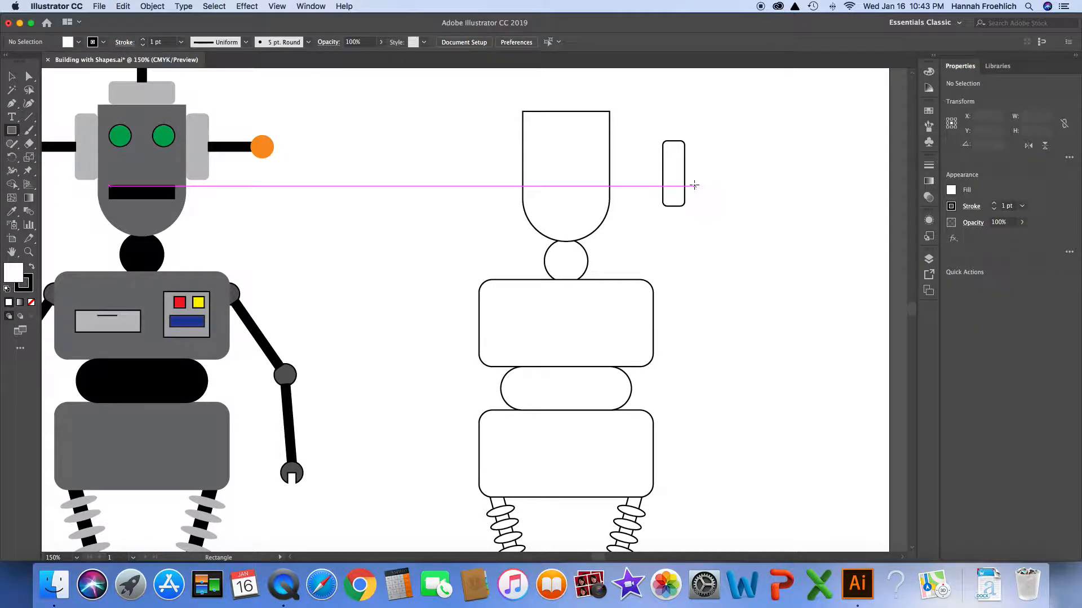
pyautogui.moveTo(690, 171); pyautogui.dragTo(735, 179)
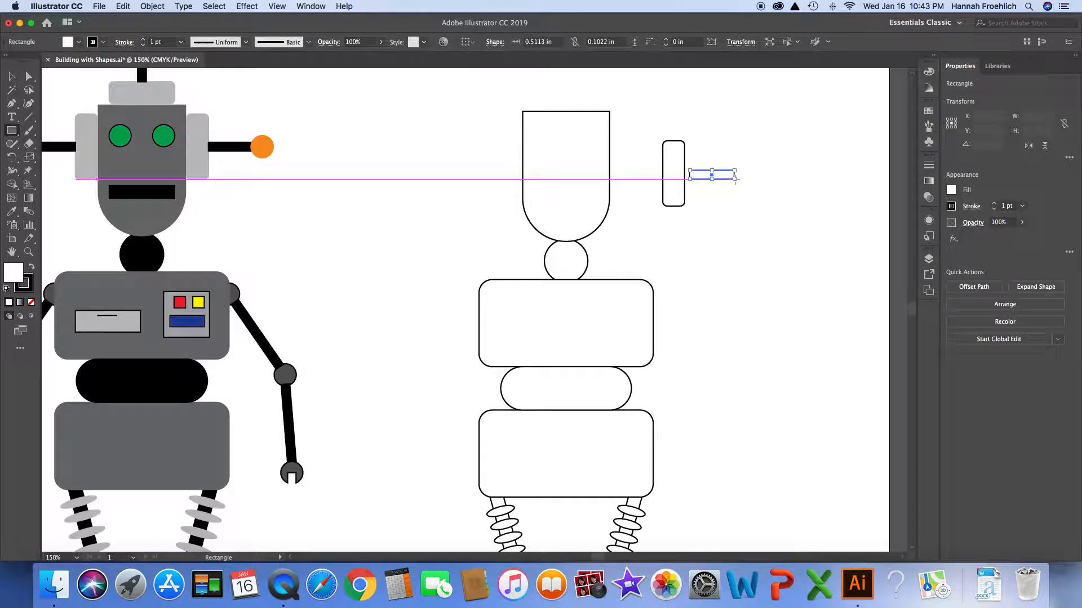
pyautogui.click(555, 42)
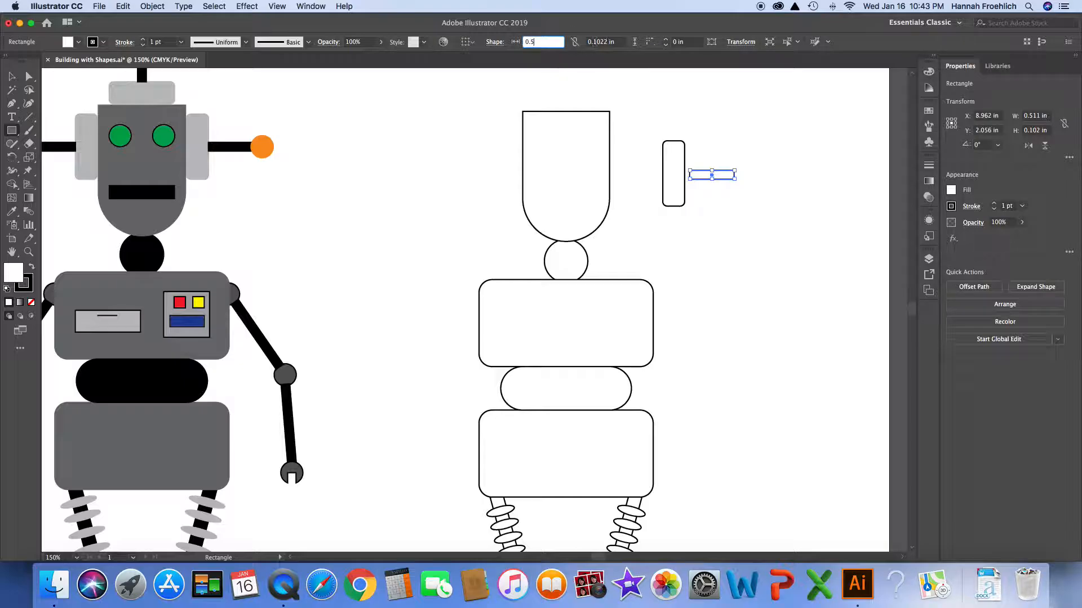
pyautogui.moveTo(621, 42); pyautogui.dragTo(596, 43)
pyautogui.press('BackSpace')
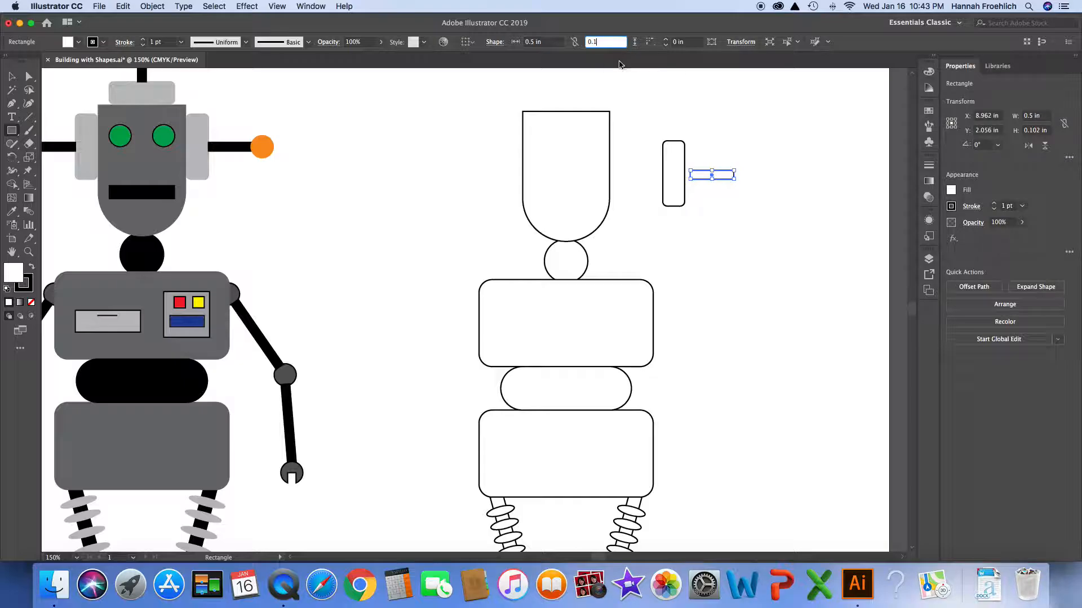
pyautogui.press('Return')
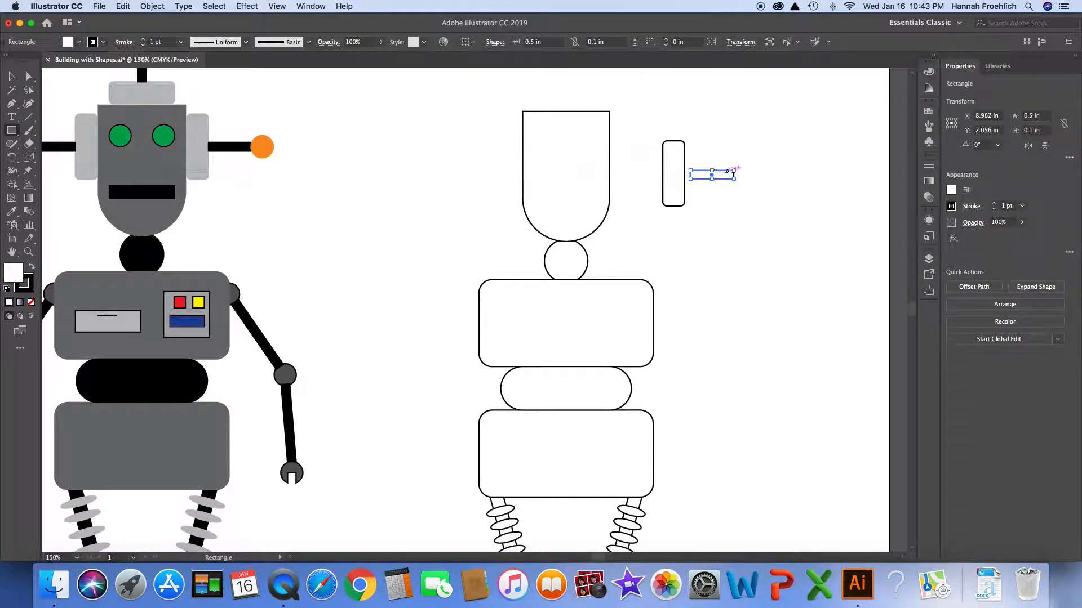
# Step: Move the thin bar against the ear piece's right edge, about halfway up, and deselect it
pyautogui.press('v')
pyautogui.moveTo(713, 174); pyautogui.dragTo(704, 173)
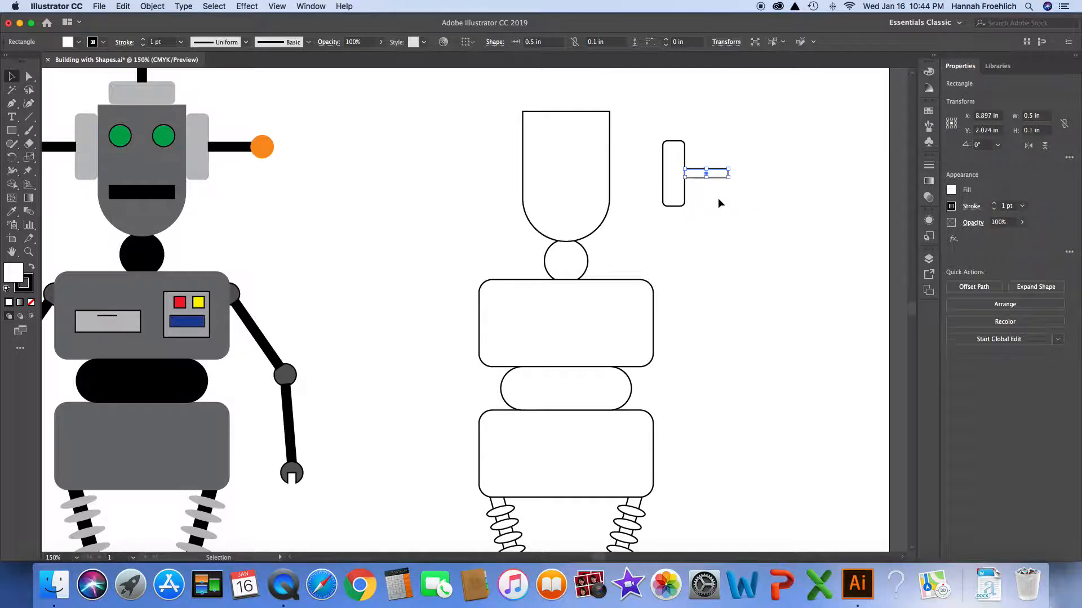
pyautogui.click(705, 199)
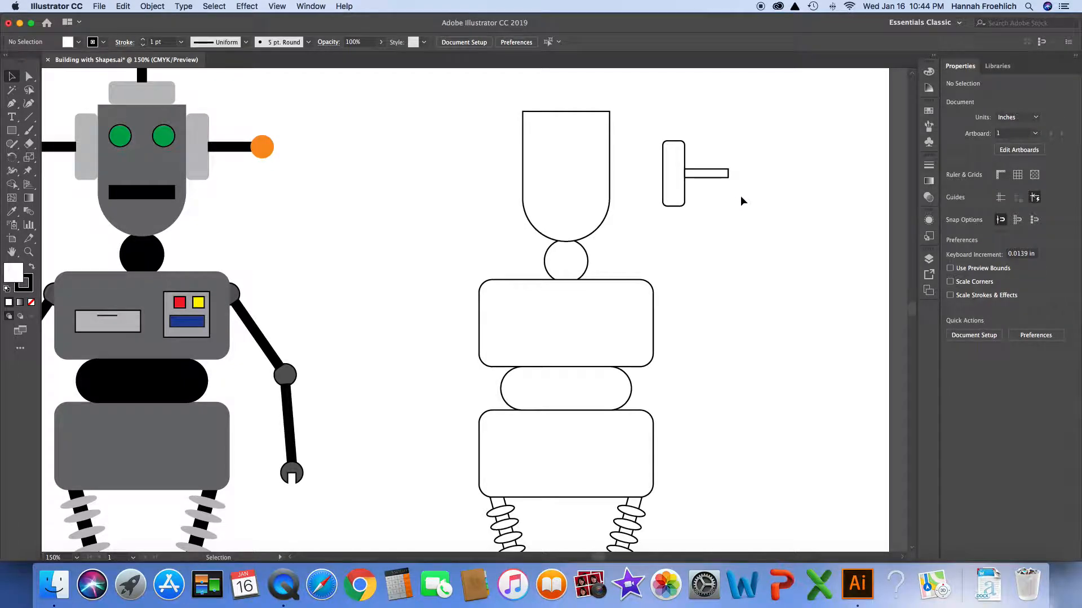
pyautogui.click(708, 173)
pyautogui.click(712, 186)
# Step: Draw a circle about 0.25 in across and place it on the outer end of the thin bar
pyautogui.press('l')
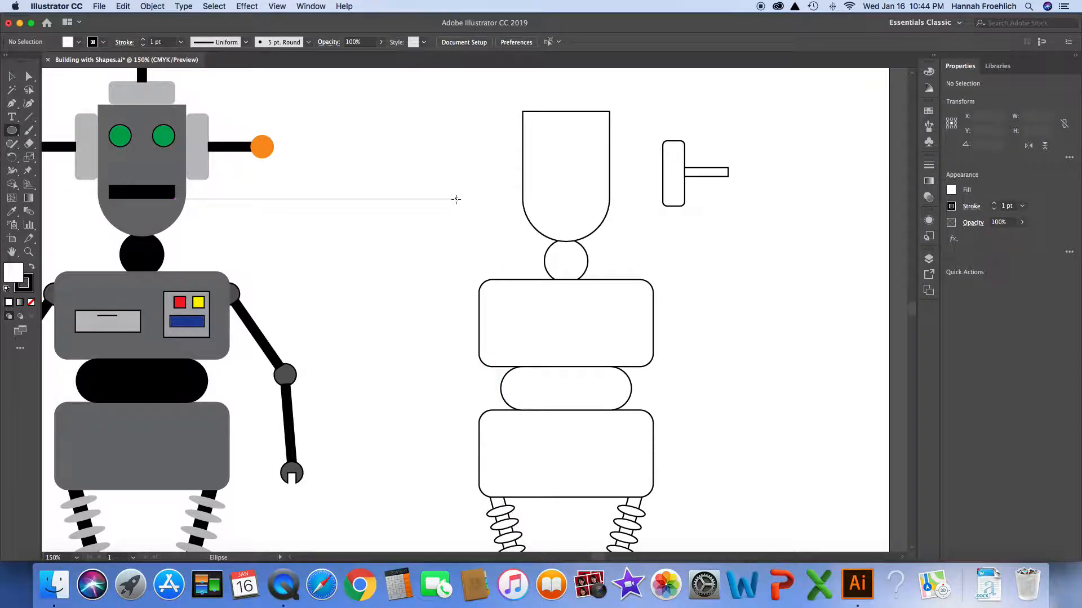
pyautogui.moveTo(456, 198); pyautogui.dragTo(477, 219)
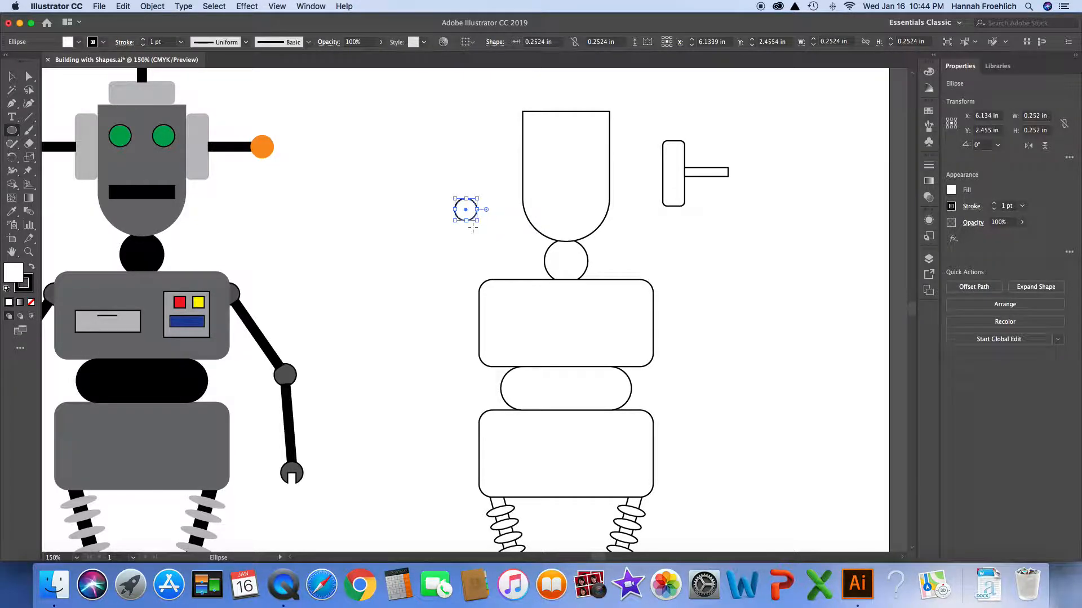
pyautogui.press('v')
pyautogui.moveTo(467, 214); pyautogui.dragTo(735, 174)
pyautogui.click(701, 174)
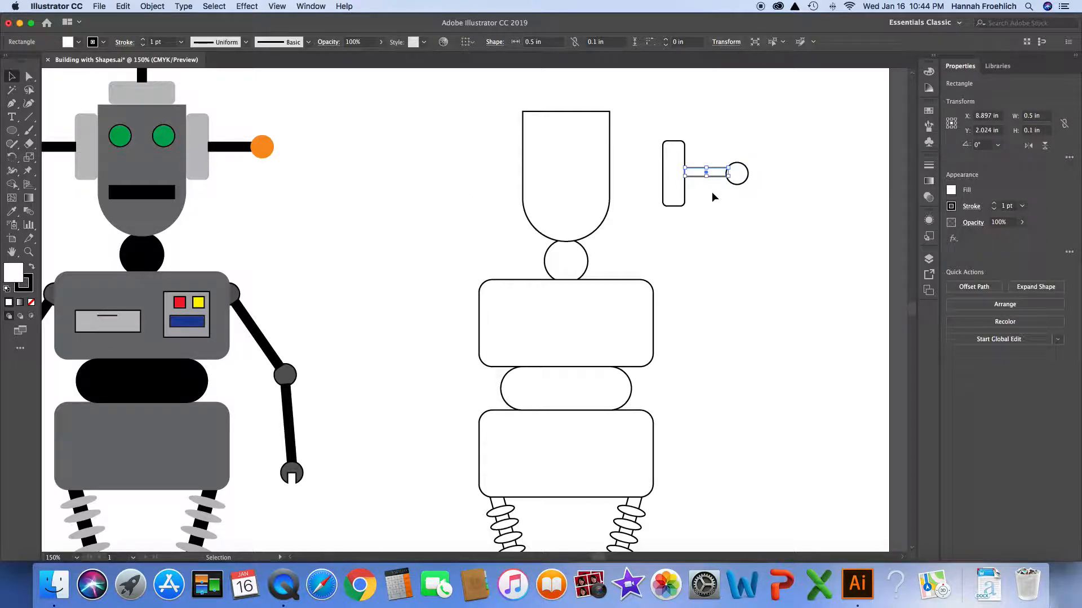
pyautogui.click(724, 197)
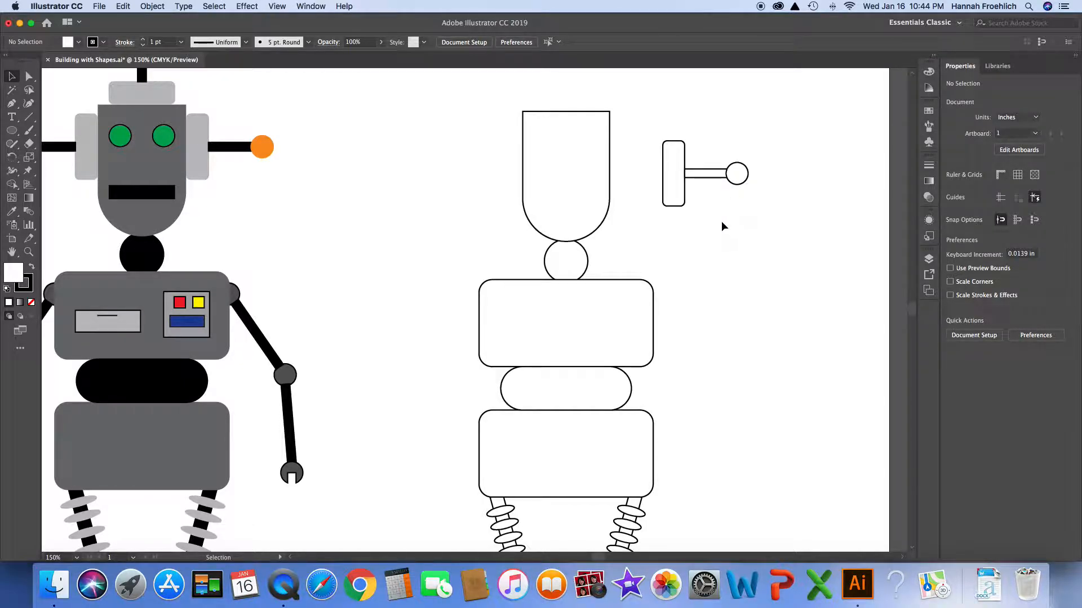
# Step: Group the ear piece, bar and circle, and ungroup them again
pyautogui.hscroll(1, 648, 131)
pyautogui.moveTo(648, 132); pyautogui.dragTo(753, 213)
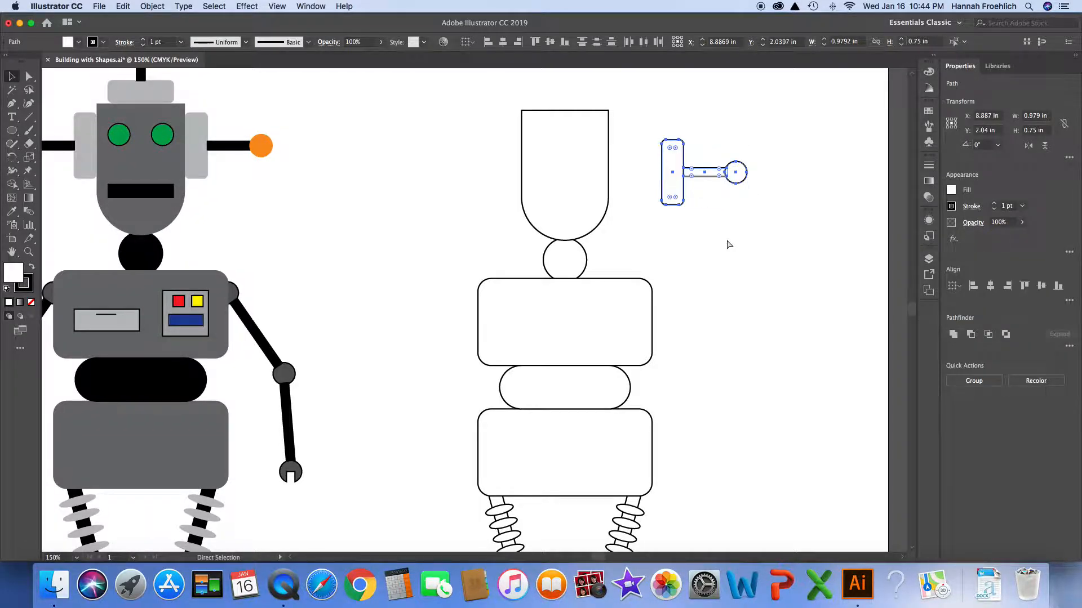
pyautogui.press('super+g')
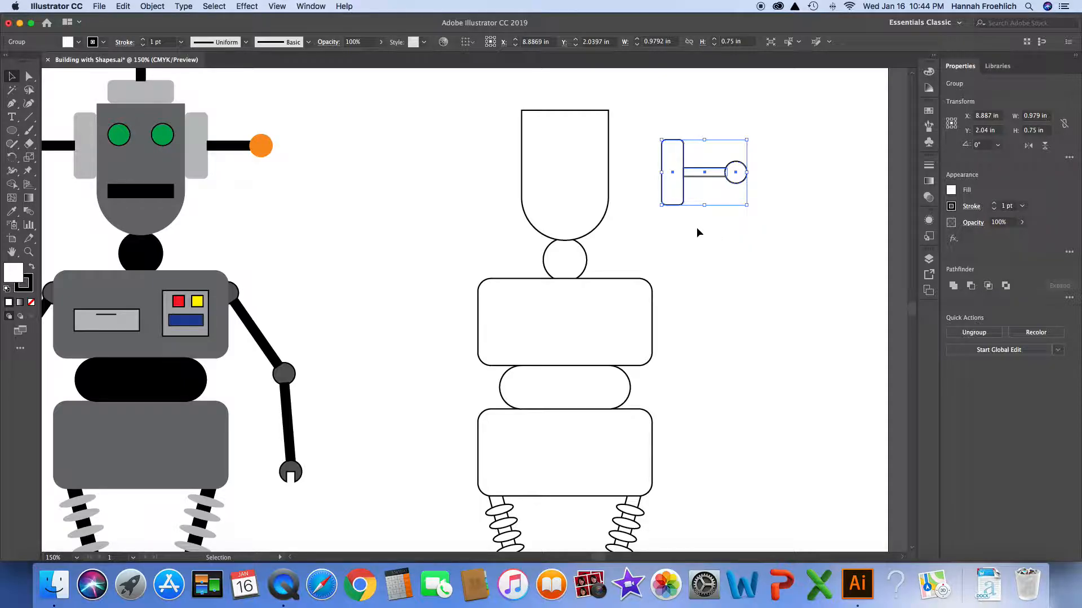
pyautogui.click(153, 7)
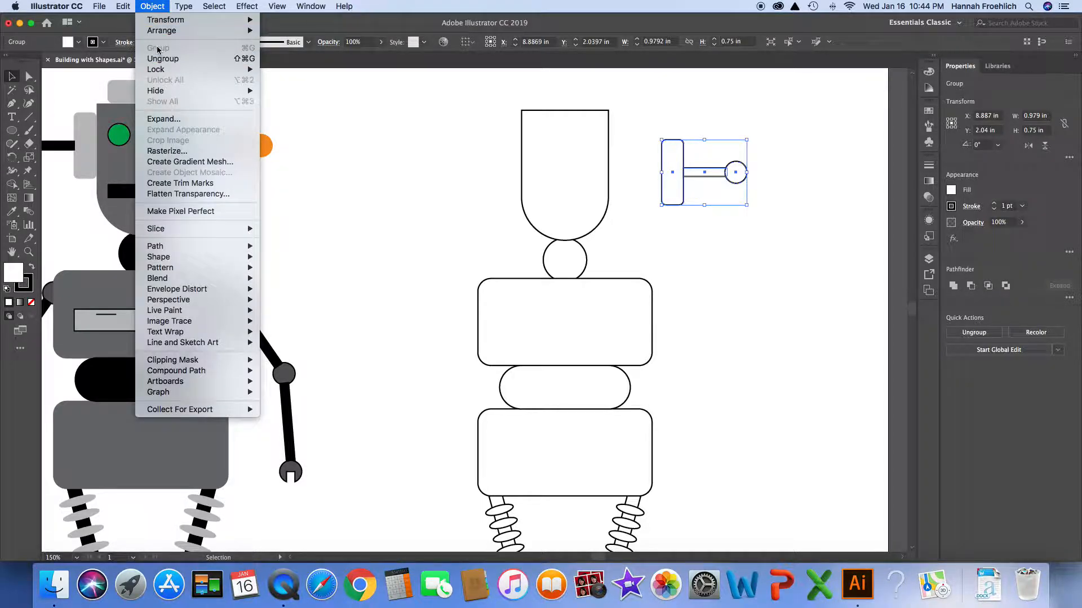
pyautogui.click(163, 59)
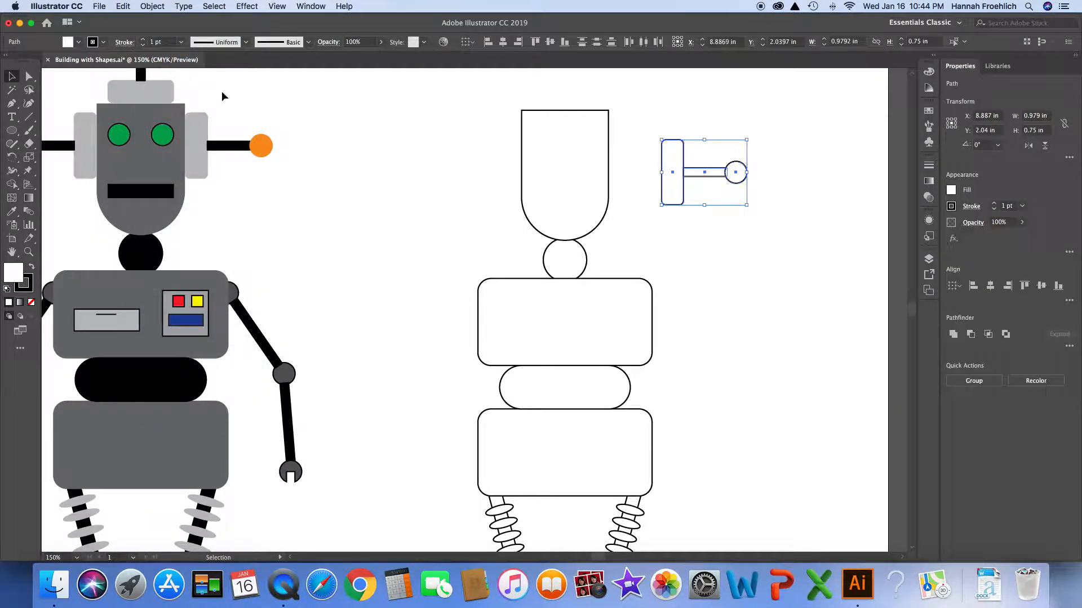
pyautogui.click(726, 249)
pyautogui.click(680, 197)
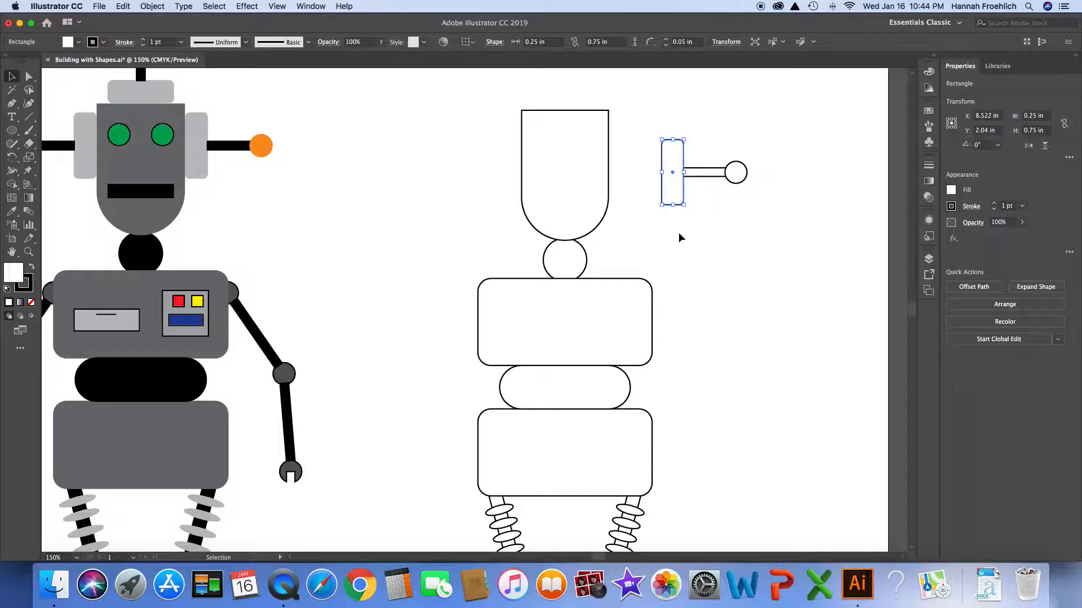
# Step: Group the ear piece, bar and circle and move the group against the upper right side of the head
pyautogui.moveTo(669, 229); pyautogui.dragTo(775, 138)
pyautogui.press('super+g')
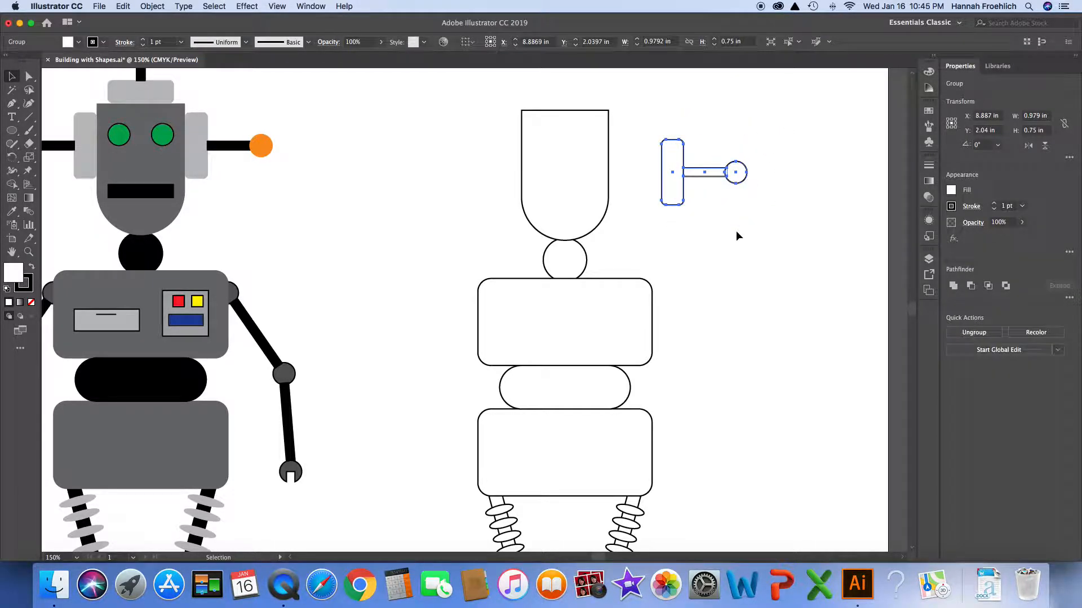
pyautogui.moveTo(682, 171); pyautogui.dragTo(629, 147)
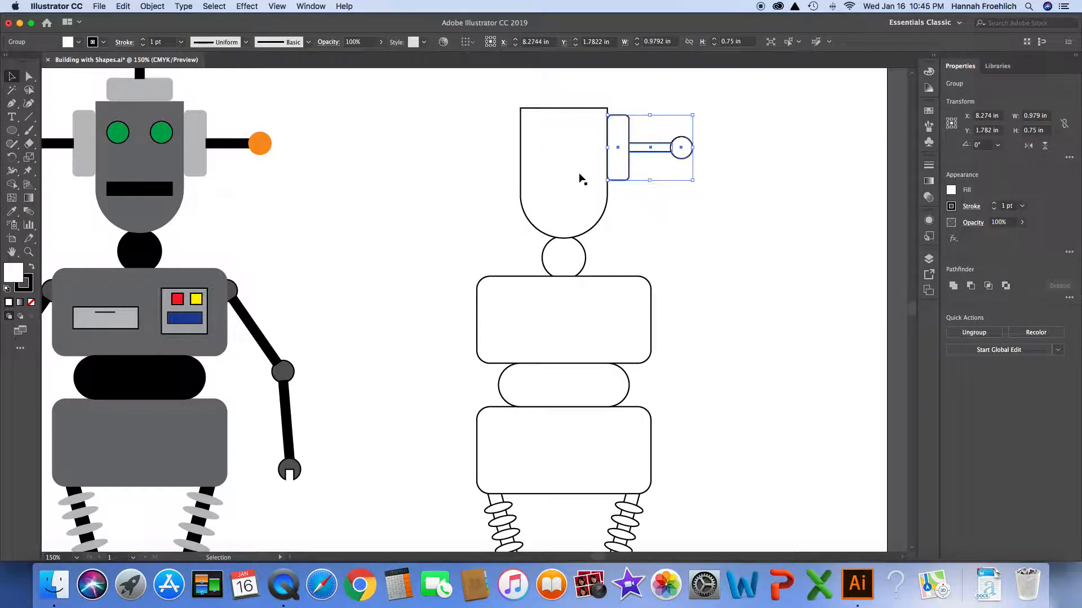
# Step: Create a copy of the ear group reflected across the vertical axis and place it against the head's left side
pyautogui.click(152, 6)
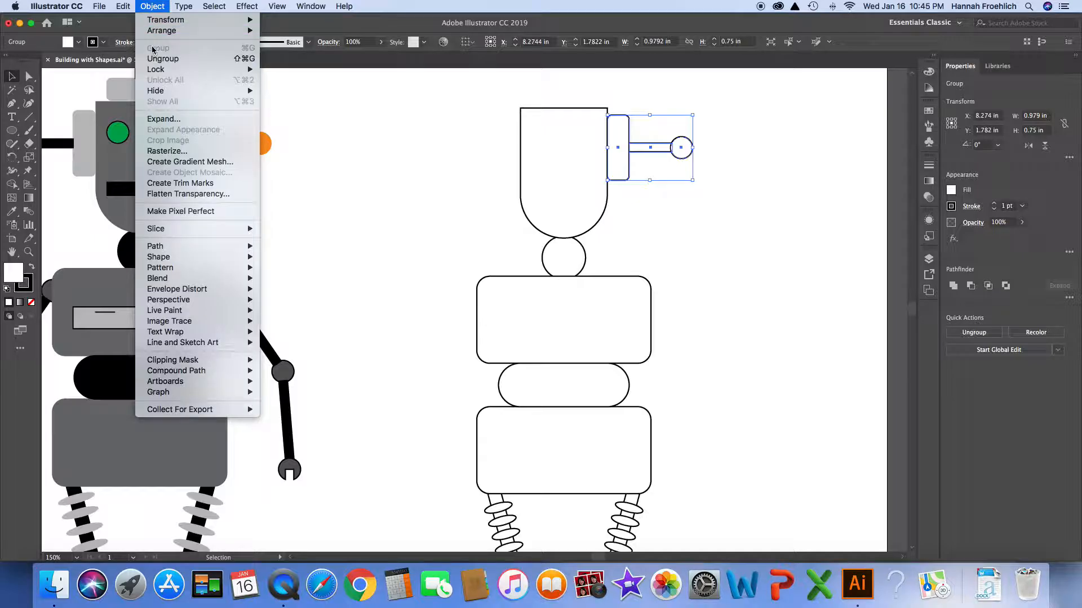
pyautogui.moveTo(199, 21)
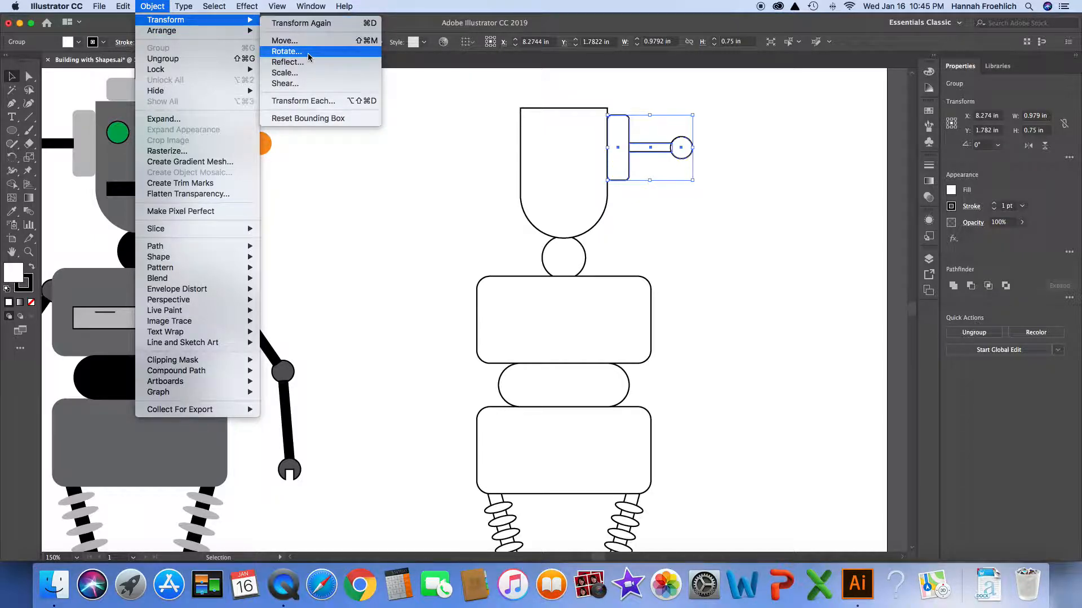
pyautogui.click(296, 62)
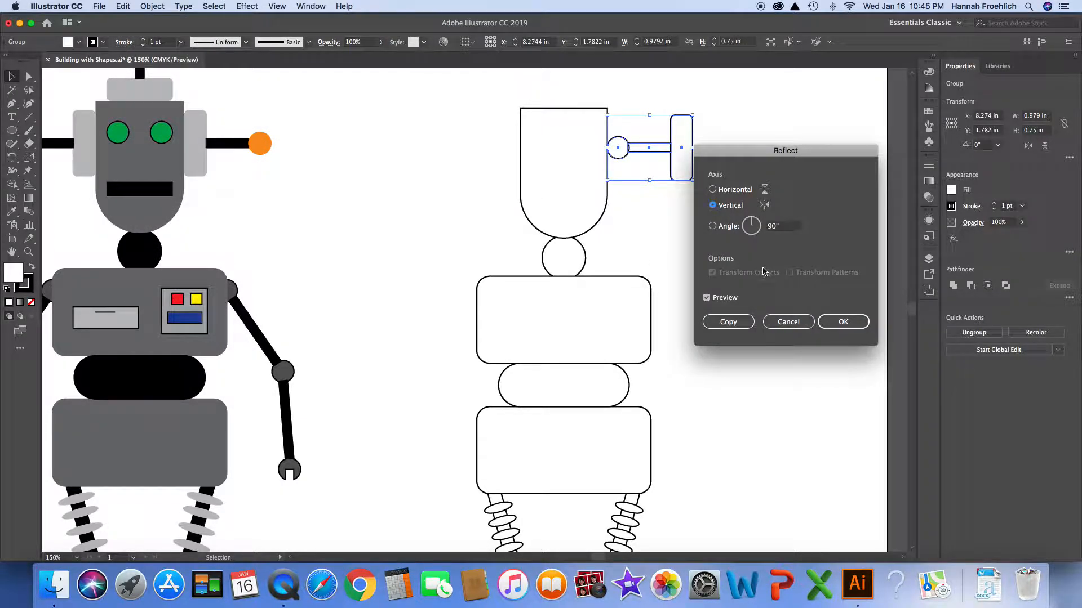
pyautogui.click(728, 322)
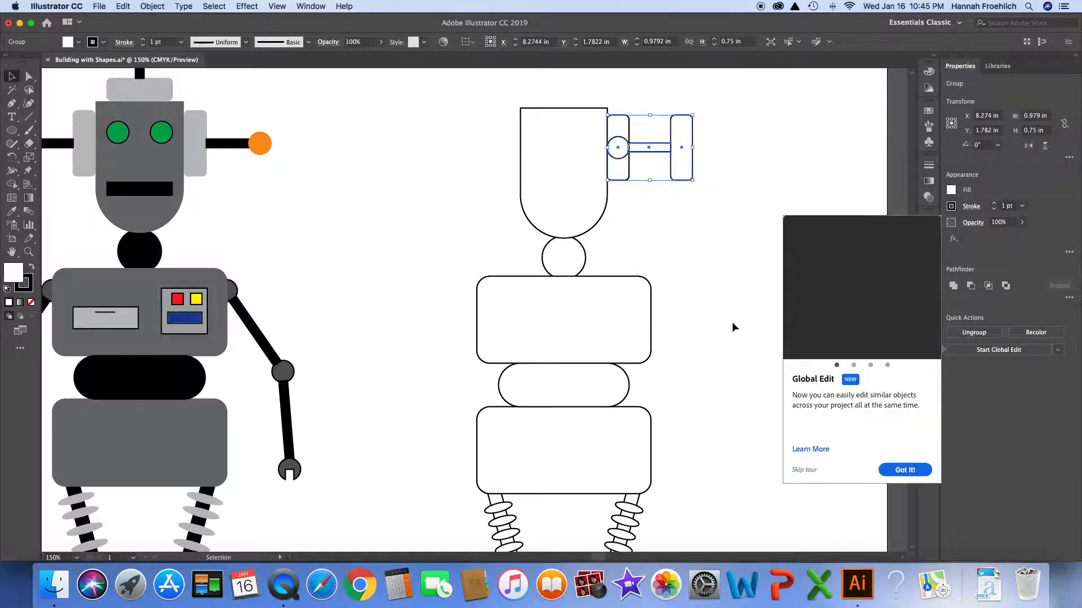
pyautogui.click(804, 470)
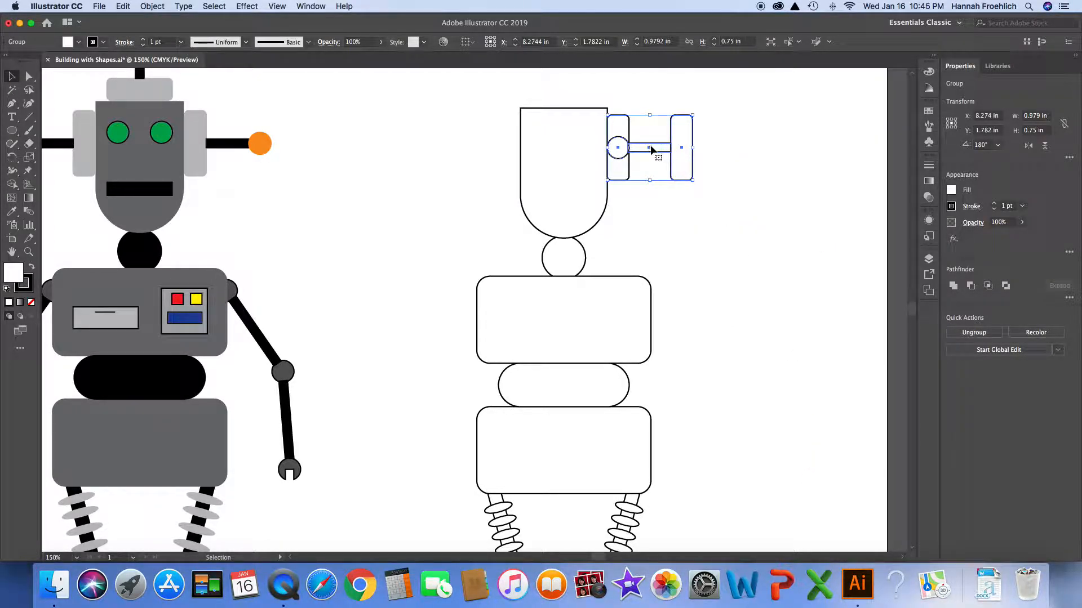
pyautogui.moveTo(646, 148); pyautogui.dragTo(478, 149)
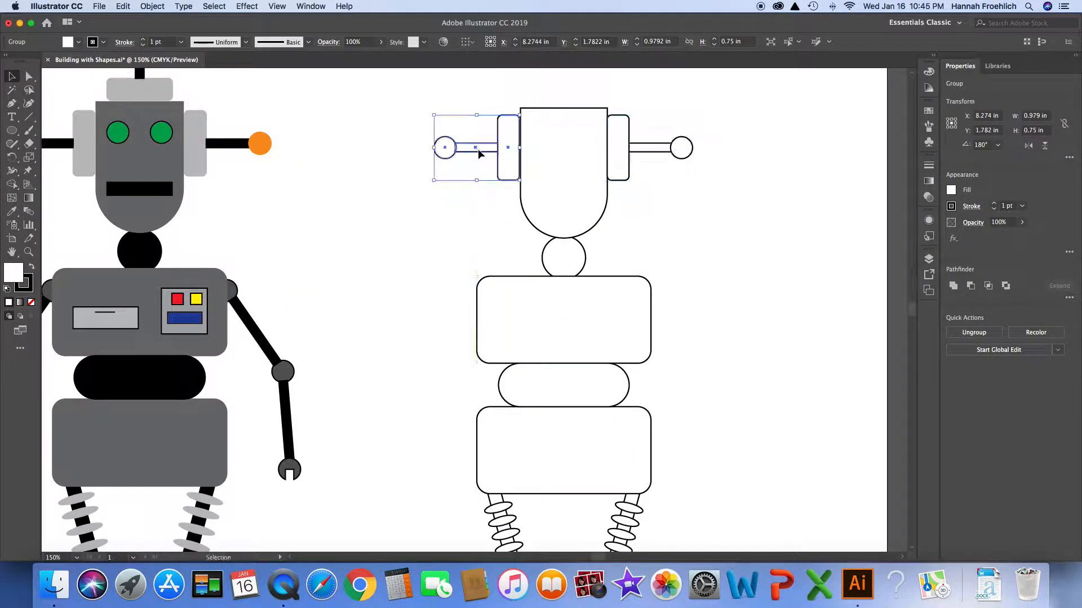
pyautogui.press('Right')
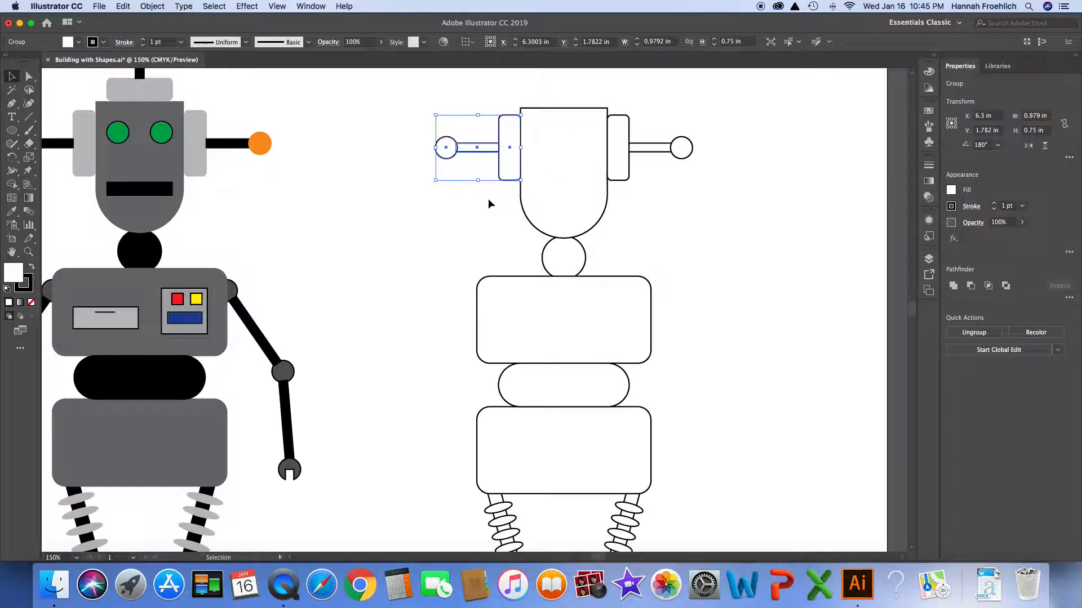
# Step: Open the Rotate settings for the left ear group and preview an angle of 90°
pyautogui.click(152, 6)
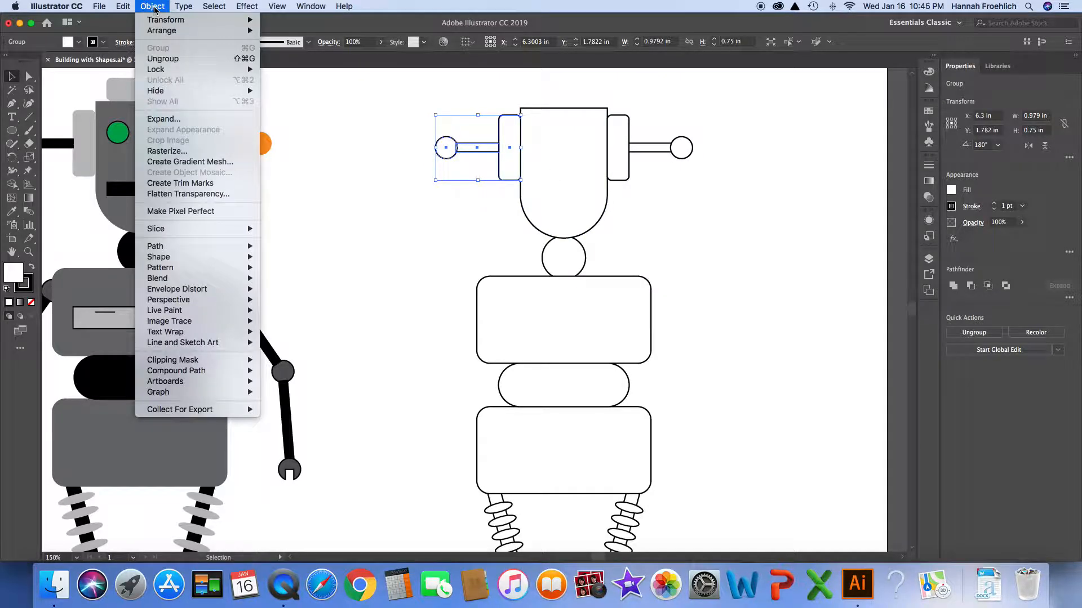
pyautogui.moveTo(193, 29)
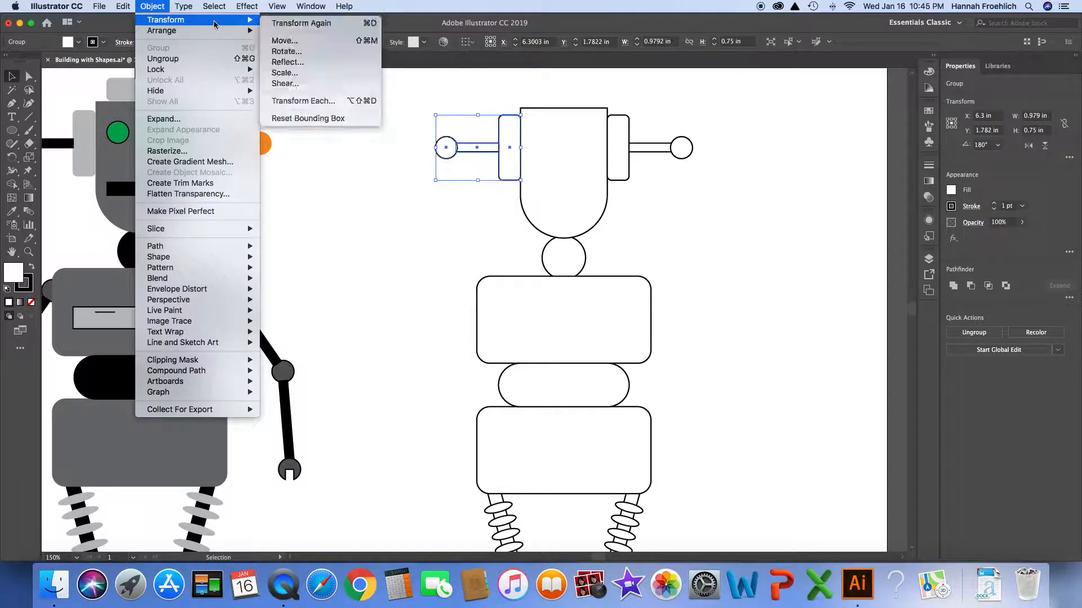
pyautogui.click(317, 51)
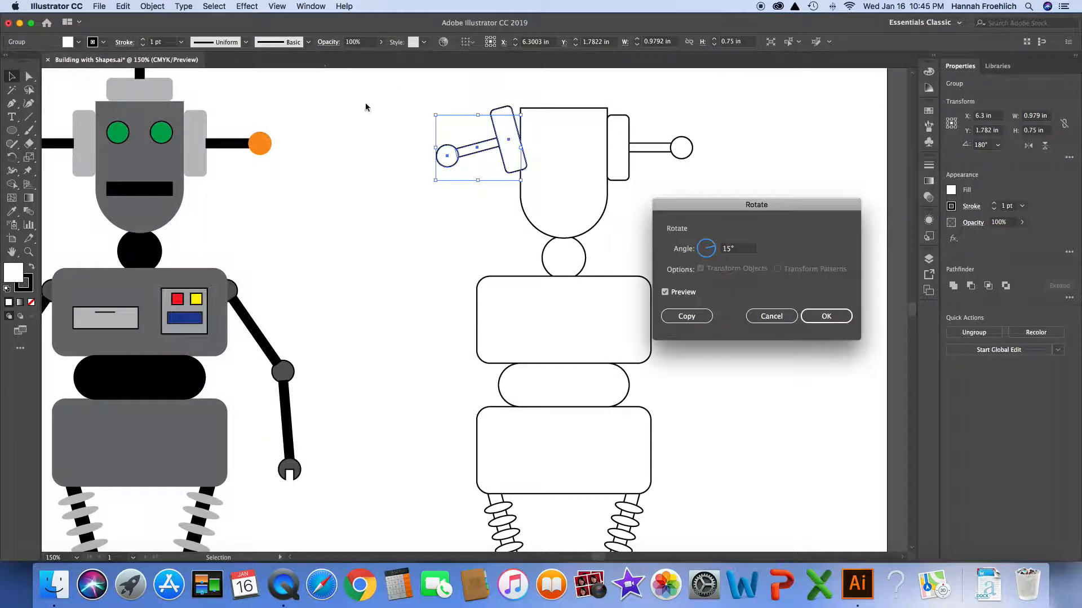
pyautogui.doubleClick(737, 254)
pyautogui.write('1')
pyautogui.write('90')
pyautogui.click(768, 237)
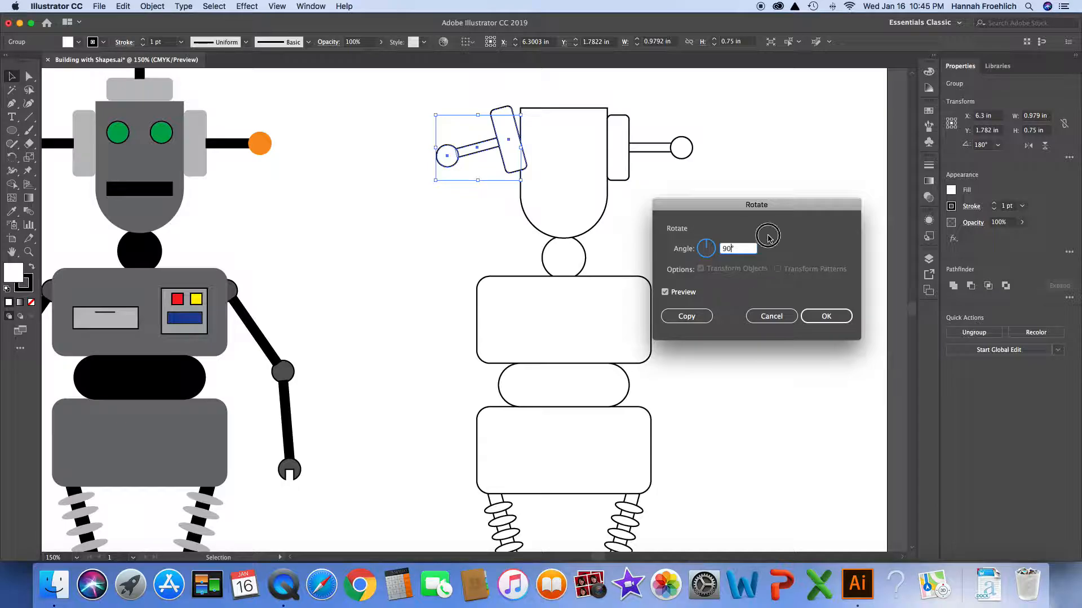
pyautogui.click(665, 292)
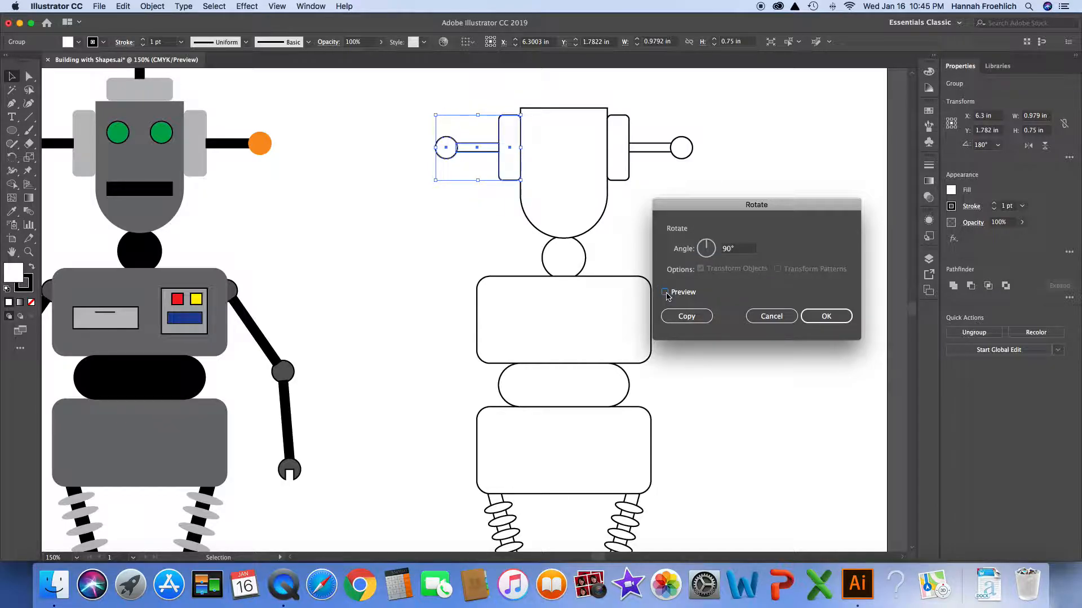
pyautogui.click(665, 293)
pyautogui.click(666, 293)
pyautogui.click(665, 292)
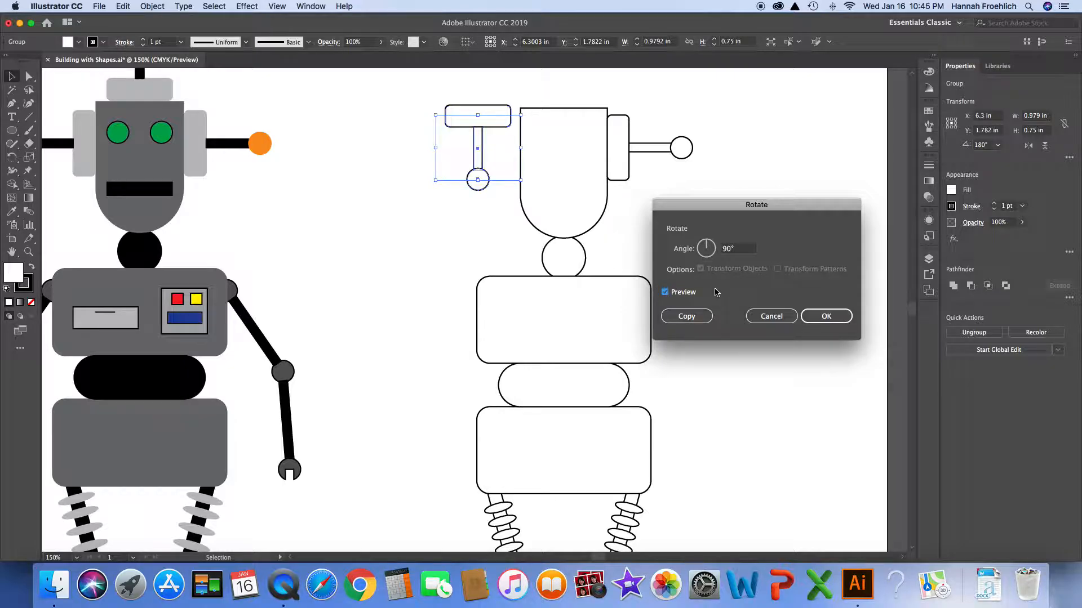
# Step: Set the rotation angle to -90°, create a rotated copy of the left ear group, and skip the feature tour
pyautogui.click(730, 248)
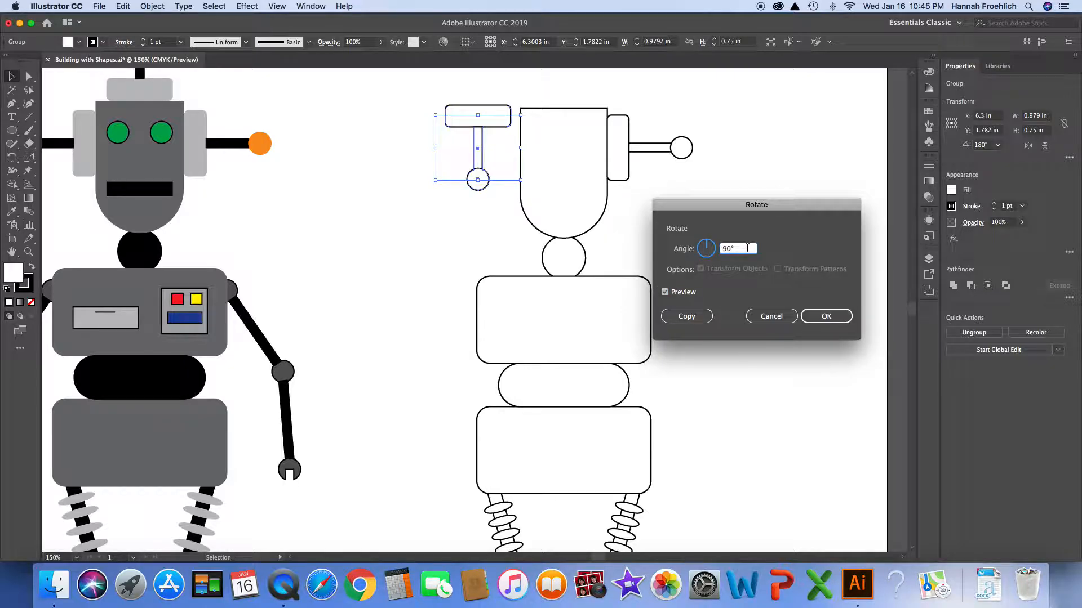
pyautogui.press('BackSpace')
pyautogui.press('BackSpace')
pyautogui.write('-90')
pyautogui.click(665, 292)
pyautogui.click(666, 292)
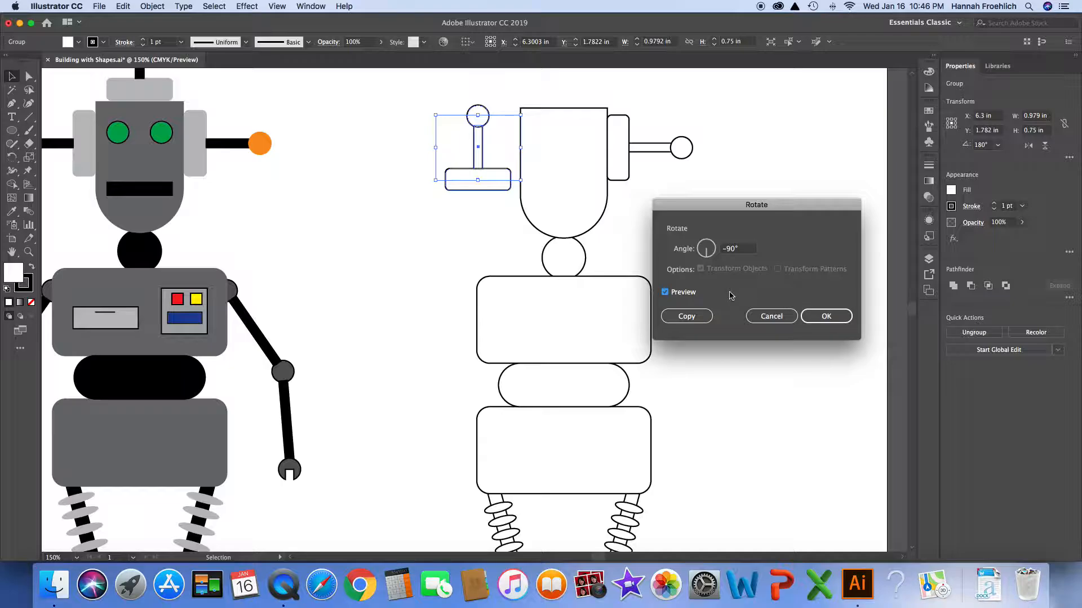
pyautogui.click(693, 319)
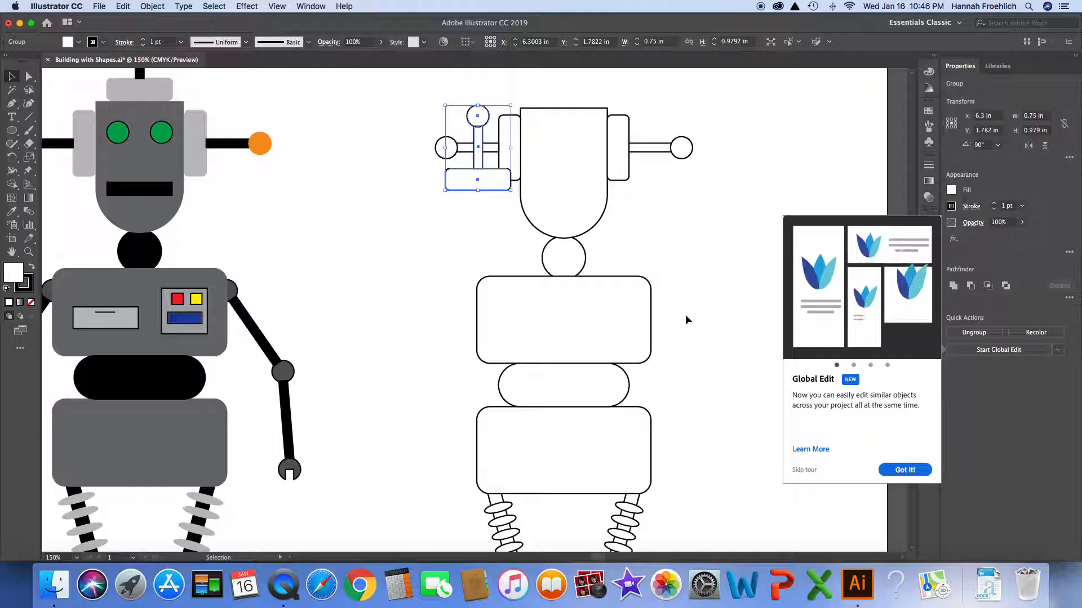
pyautogui.click(805, 470)
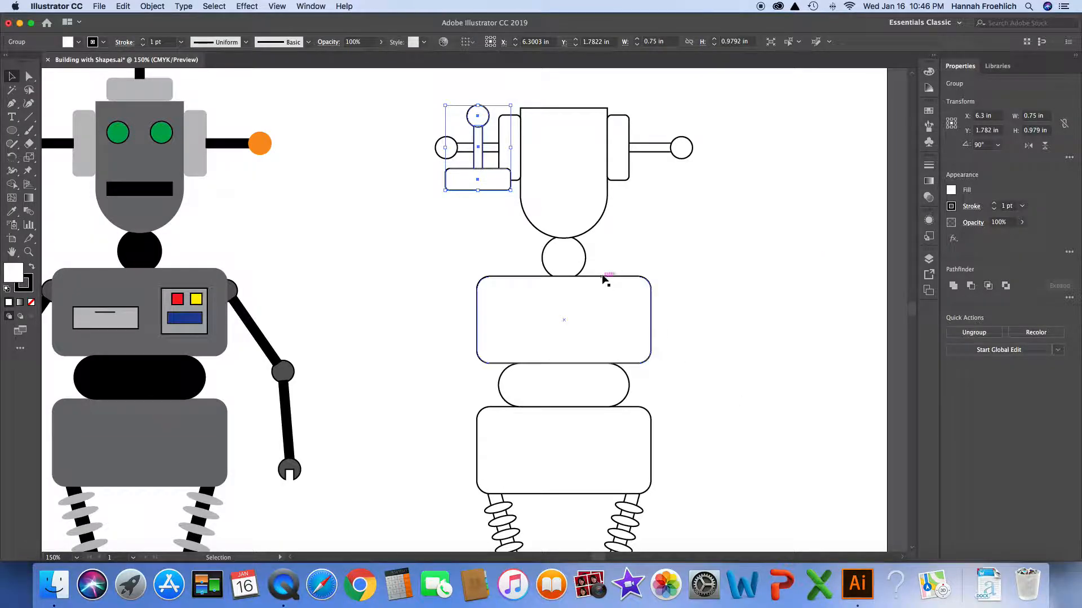
# Step: Move the rotated ear group onto the top of the head, centred above it as the top antenna
pyautogui.scroll(3, 479, 180)
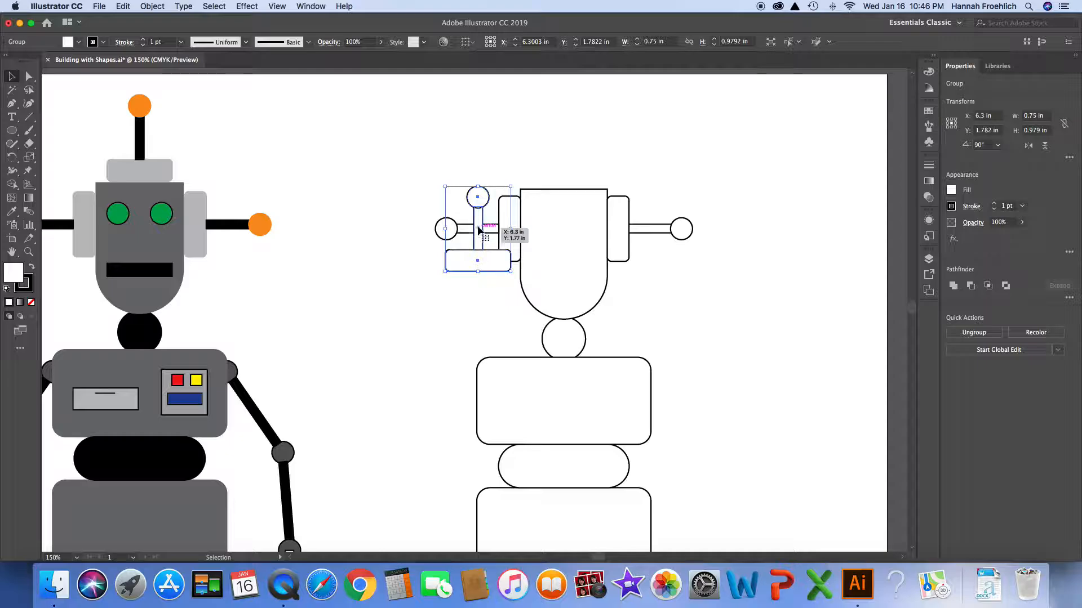
pyautogui.moveTo(478, 231); pyautogui.dragTo(564, 147)
pyautogui.click(709, 272)
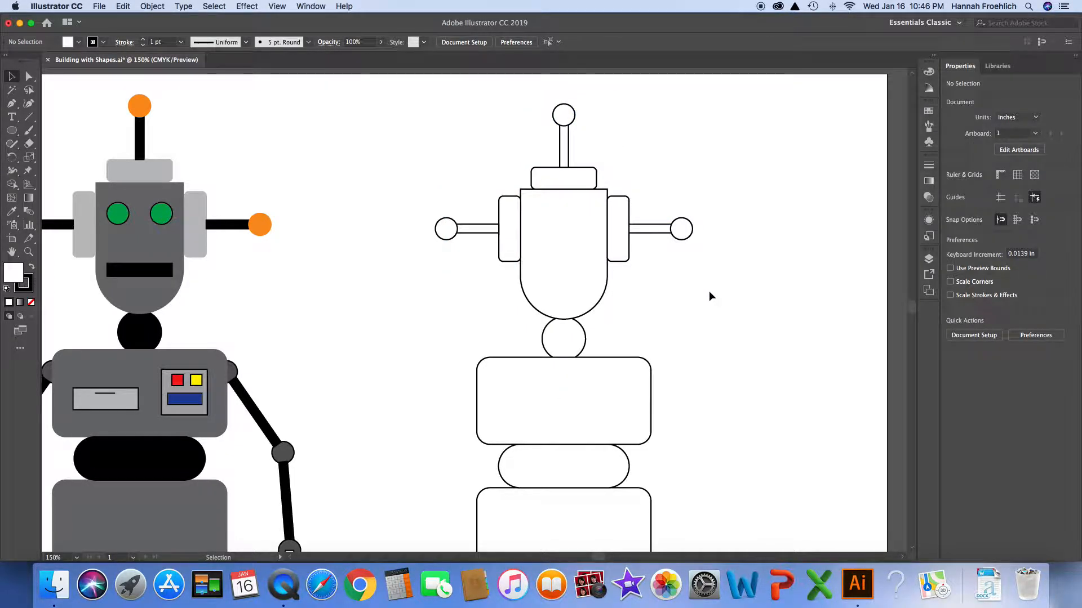
# Step: Isolate the left ear group and place a copy of its circle beside the torso at about X 5.62 in, Y 2.82 in as the shoulder joint
pyautogui.scroll(-3, 709, 291)
pyautogui.scroll(-3, 709, 291)
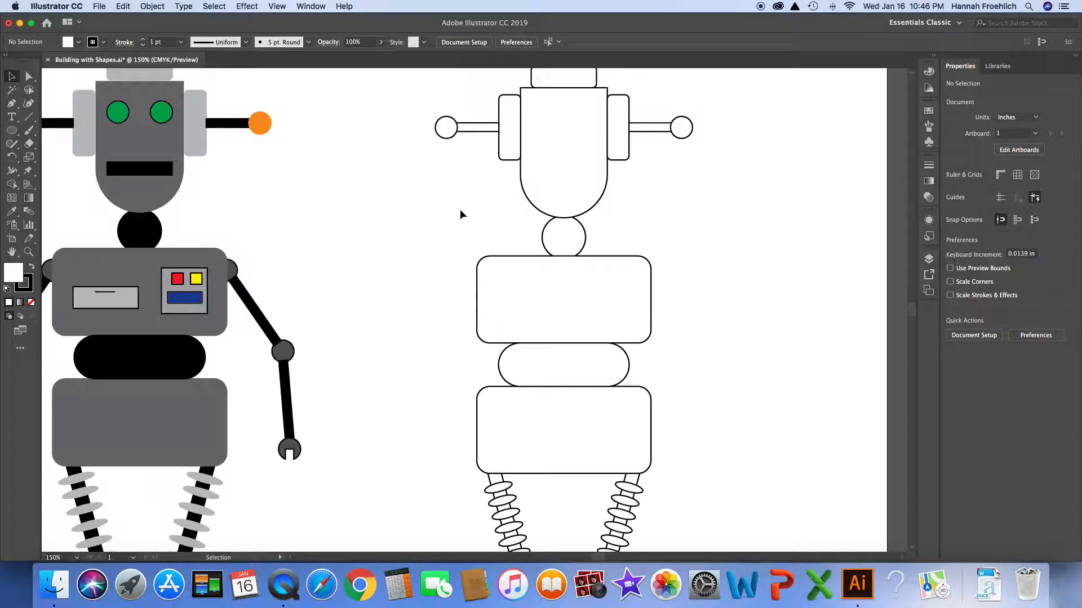
pyautogui.click(446, 131)
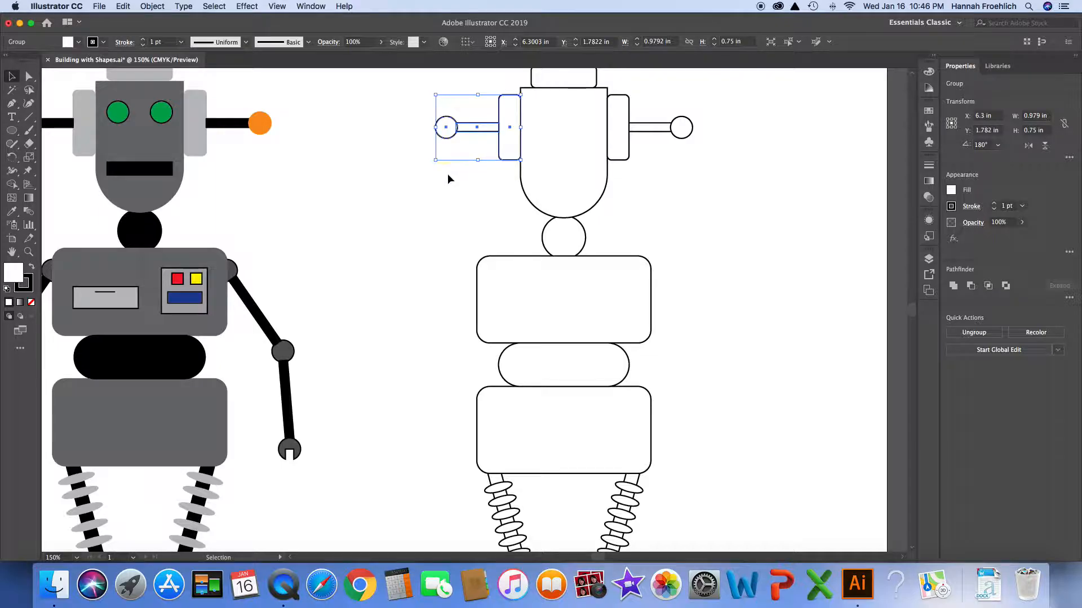
pyautogui.doubleClick(448, 137)
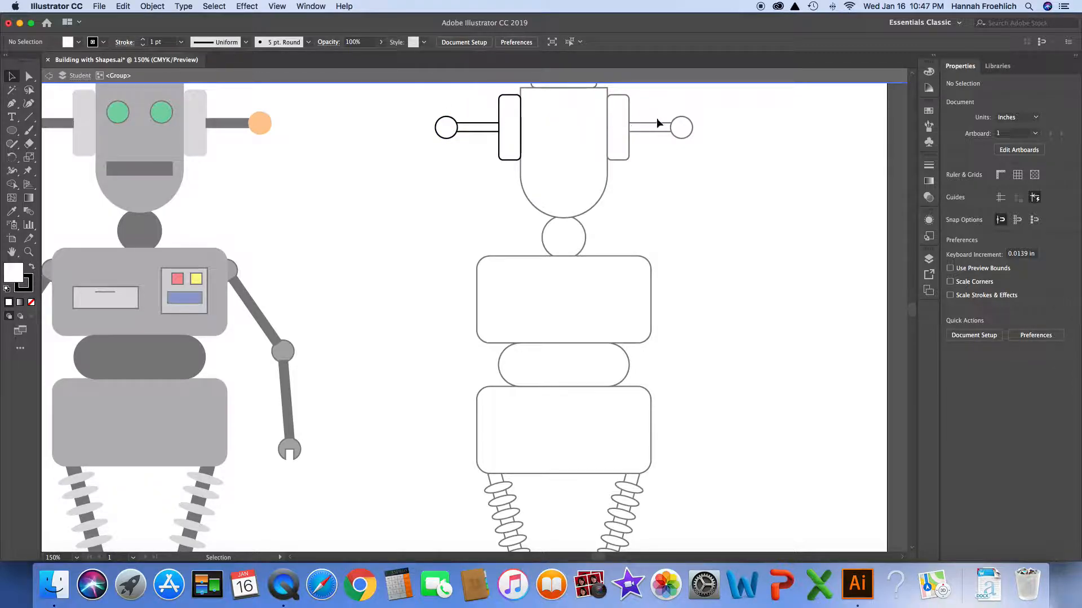
pyautogui.click(447, 137)
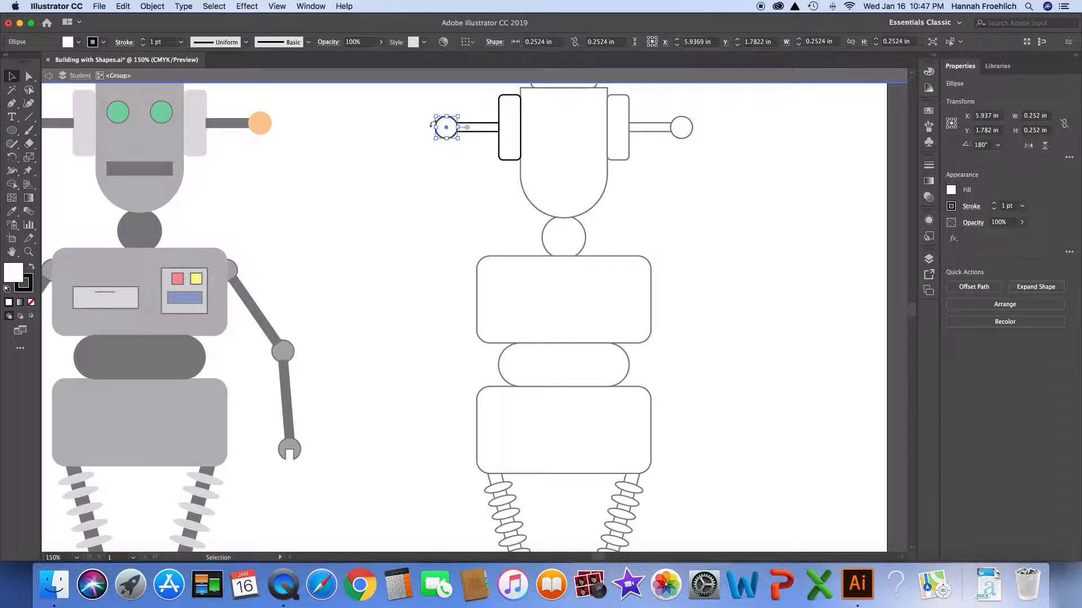
pyautogui.moveTo(448, 130); pyautogui.dragTo(419, 218)
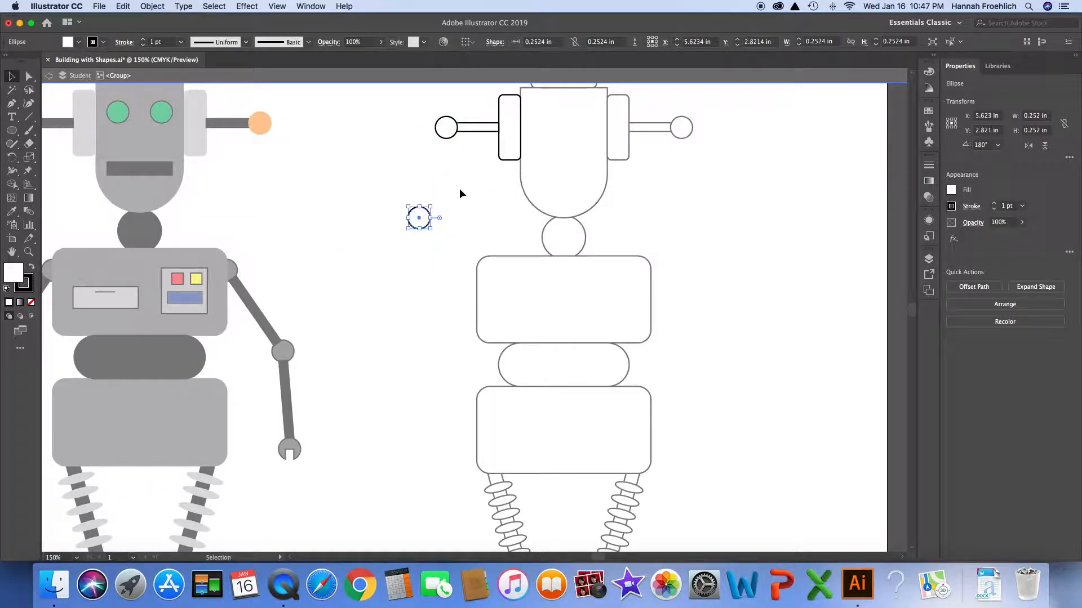
pyautogui.click(459, 189)
pyautogui.doubleClick(459, 190)
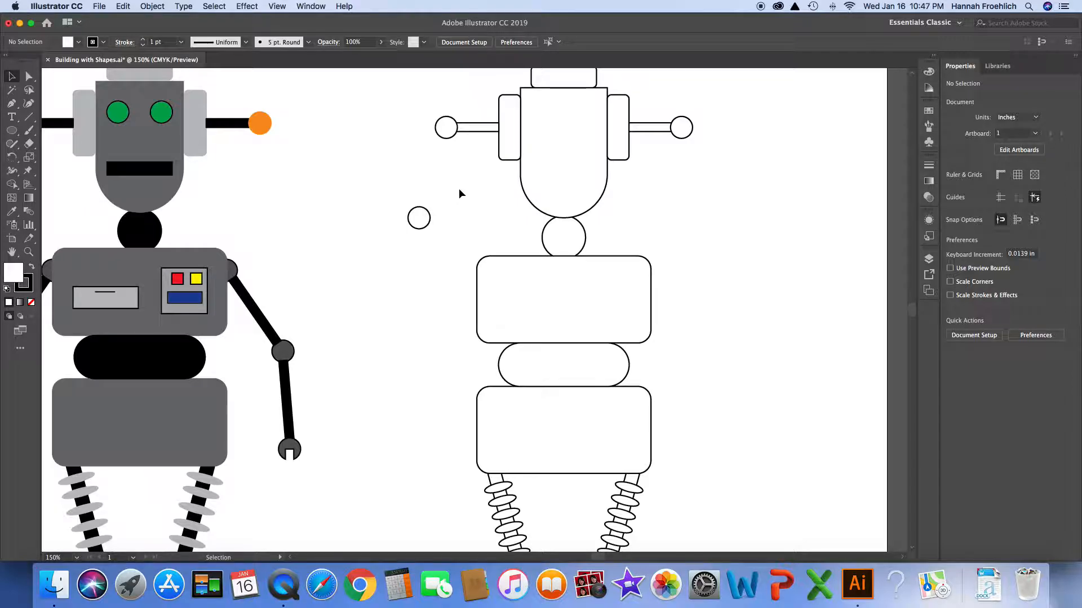
# Step: Copy the left antenna bar from its group, rotate the copy to about 62°, and place it against the underside of the shoulder circle
pyautogui.doubleClick(477, 135)
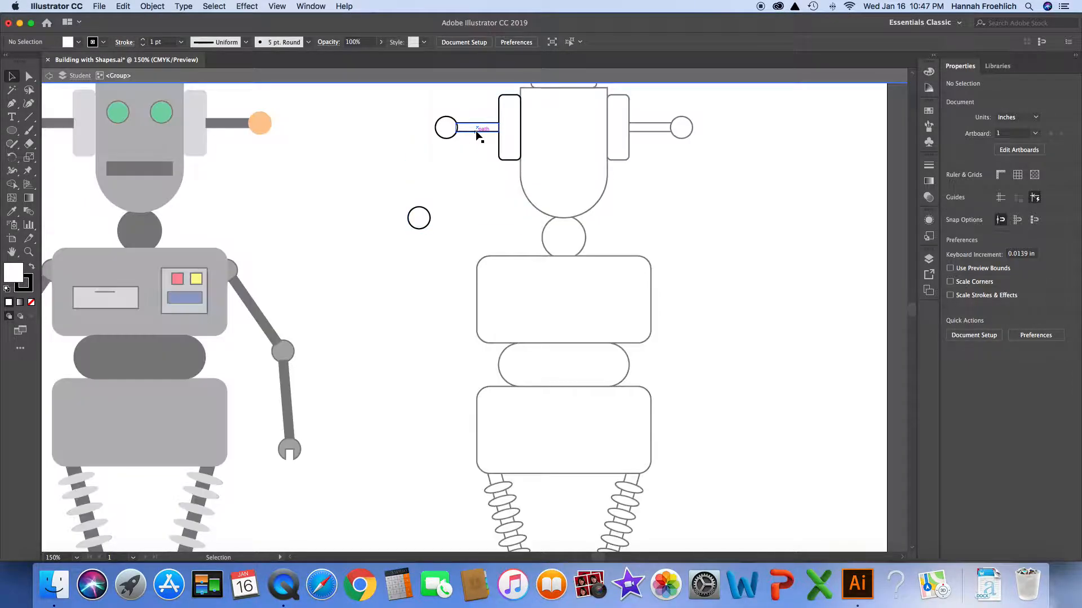
pyautogui.click(473, 133)
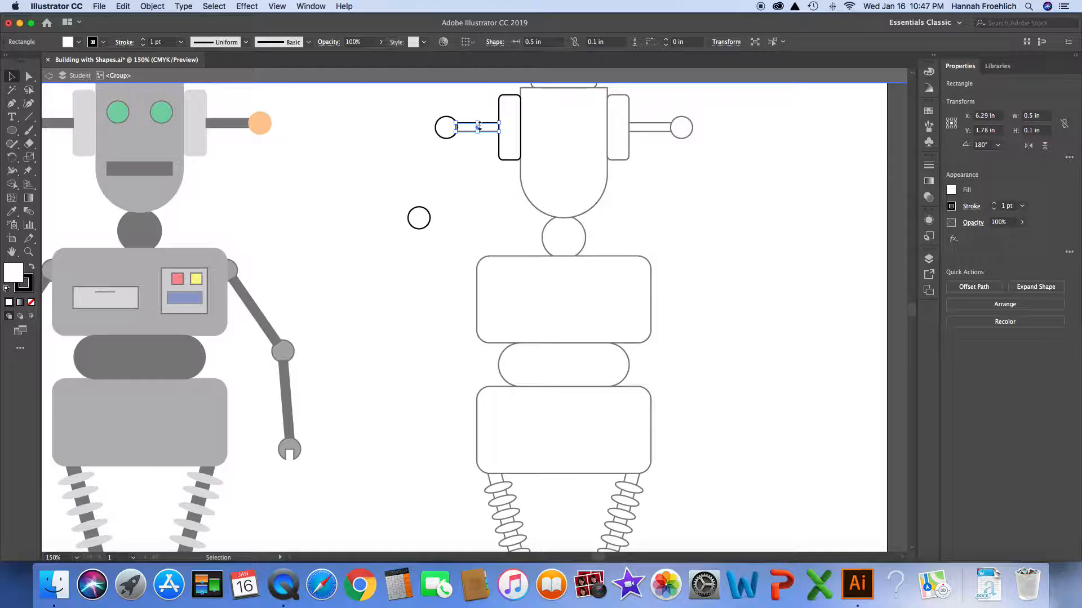
pyautogui.moveTo(477, 130); pyautogui.dragTo(389, 286)
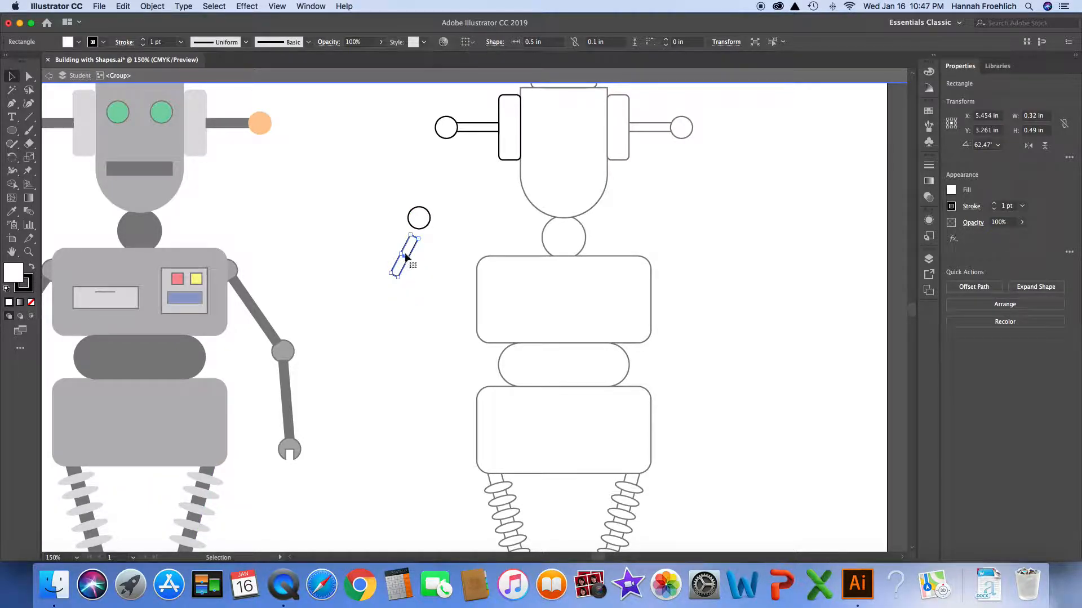
pyautogui.moveTo(404, 256); pyautogui.dragTo(404, 246)
pyautogui.click(406, 267)
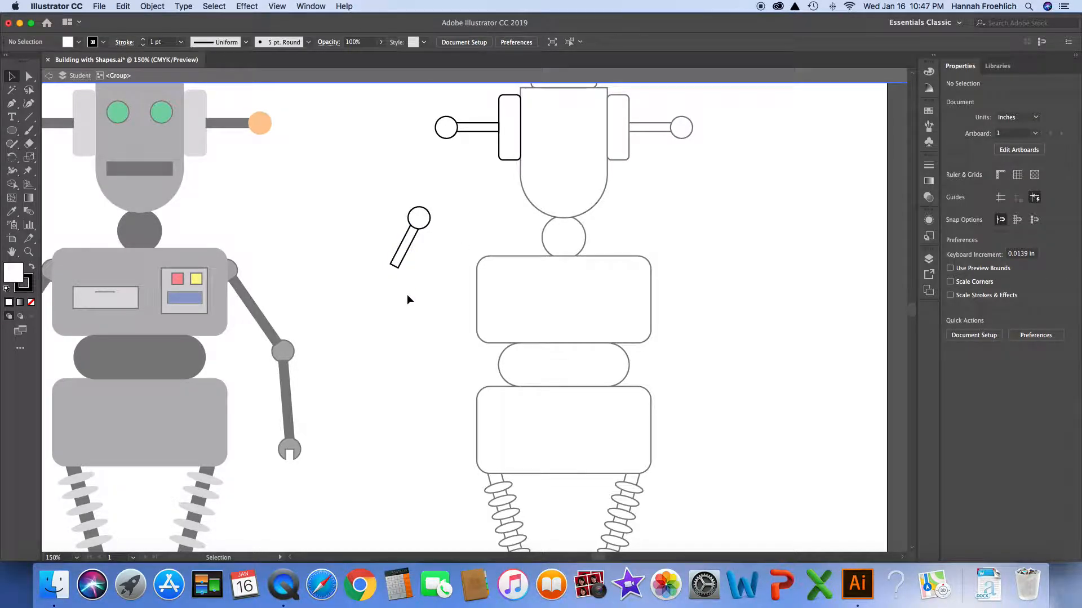
# Step: Set the arm bar's length to 1 in and realign its upper end with the shoulder circle
pyautogui.click(395, 263)
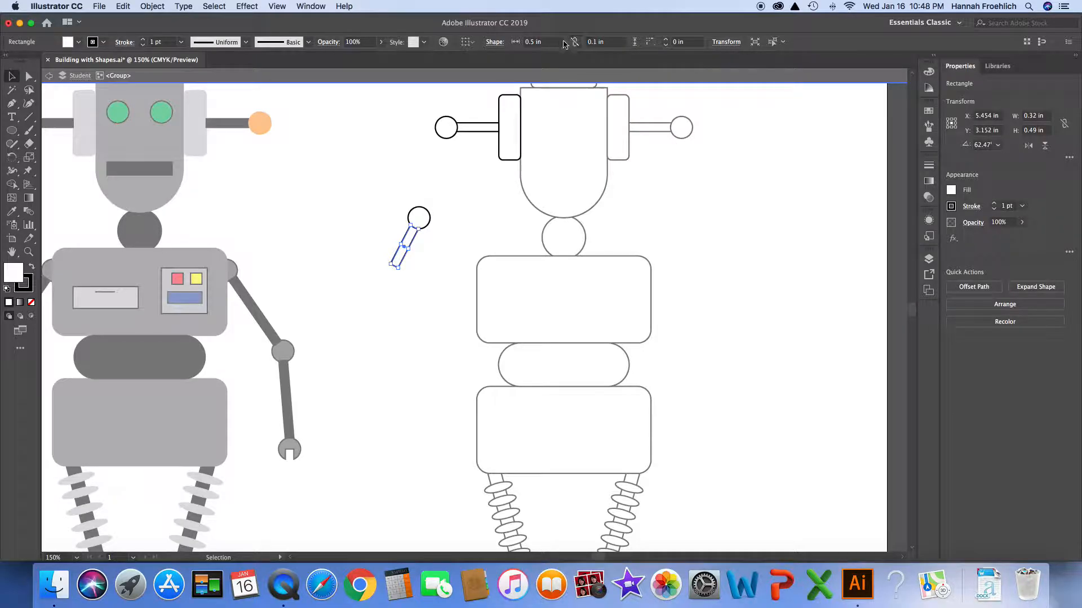
pyautogui.click(534, 42)
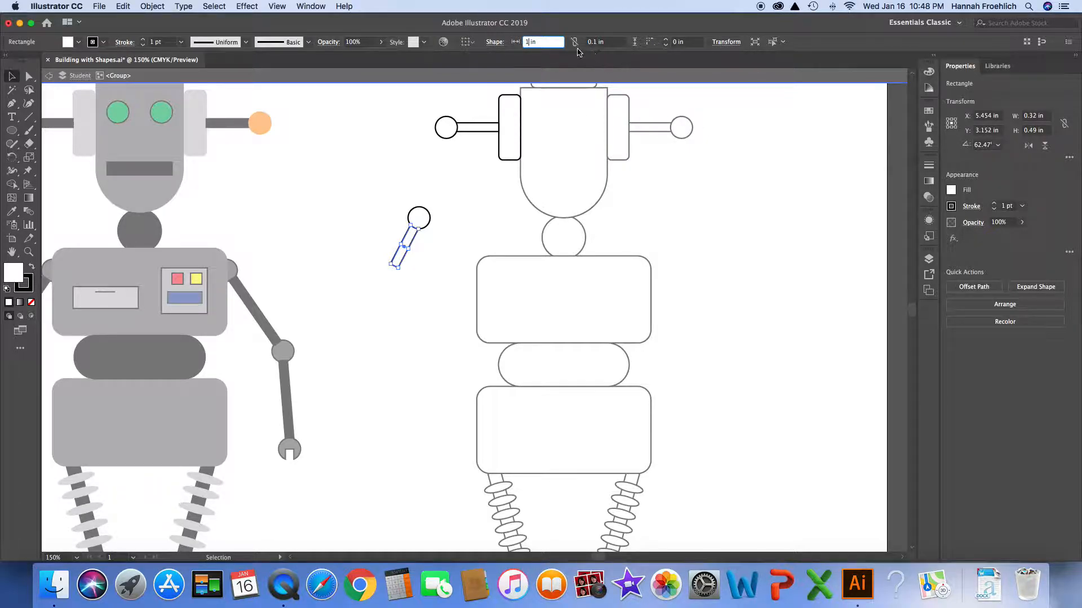
pyautogui.press('Return')
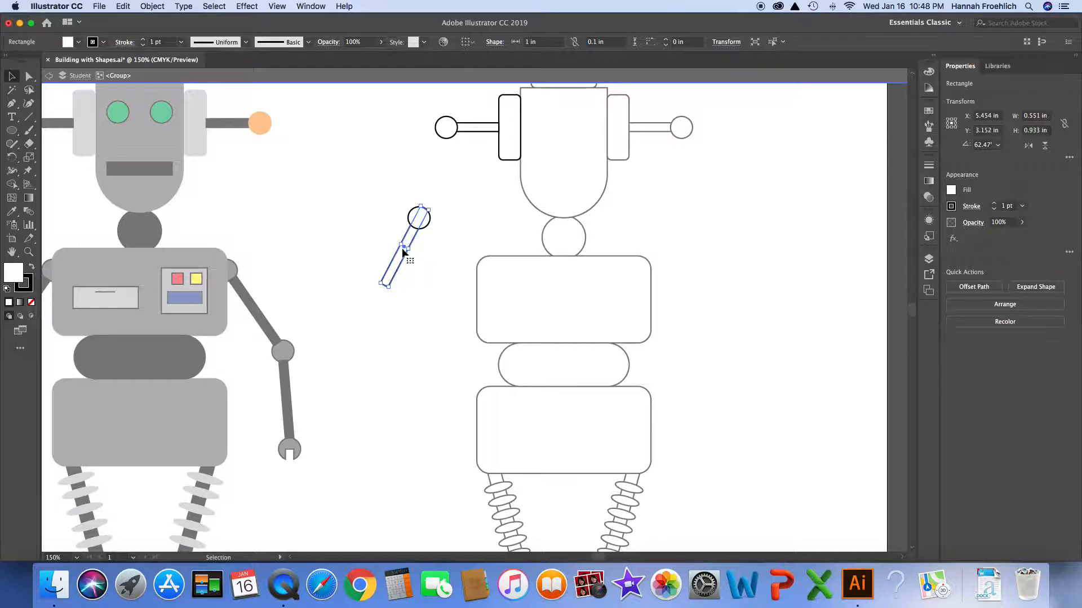
pyautogui.moveTo(404, 252); pyautogui.dragTo(393, 272)
pyautogui.click(398, 330)
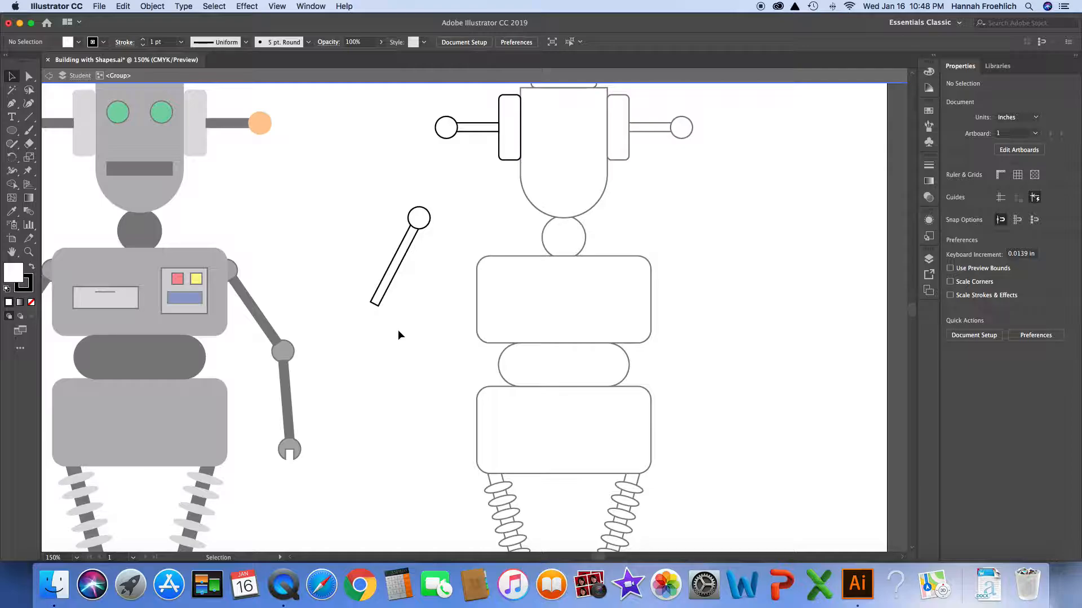
# Step: Place a copy of the shoulder circle at the lower end of the arm bar as the elbow joint
pyautogui.click(427, 220)
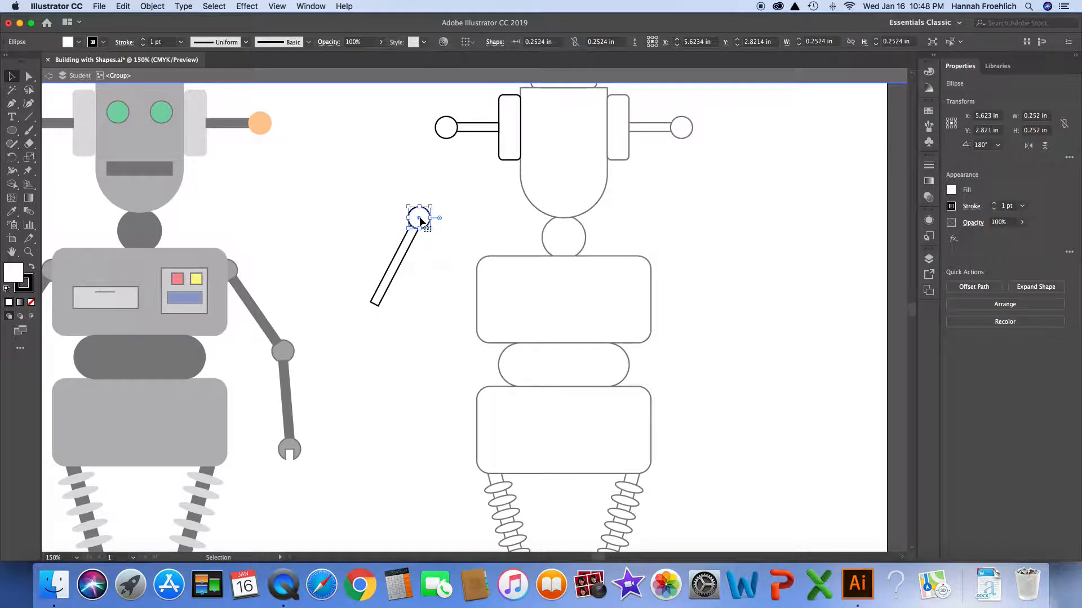
pyautogui.moveTo(420, 222); pyautogui.dragTo(369, 310)
pyautogui.click(411, 318)
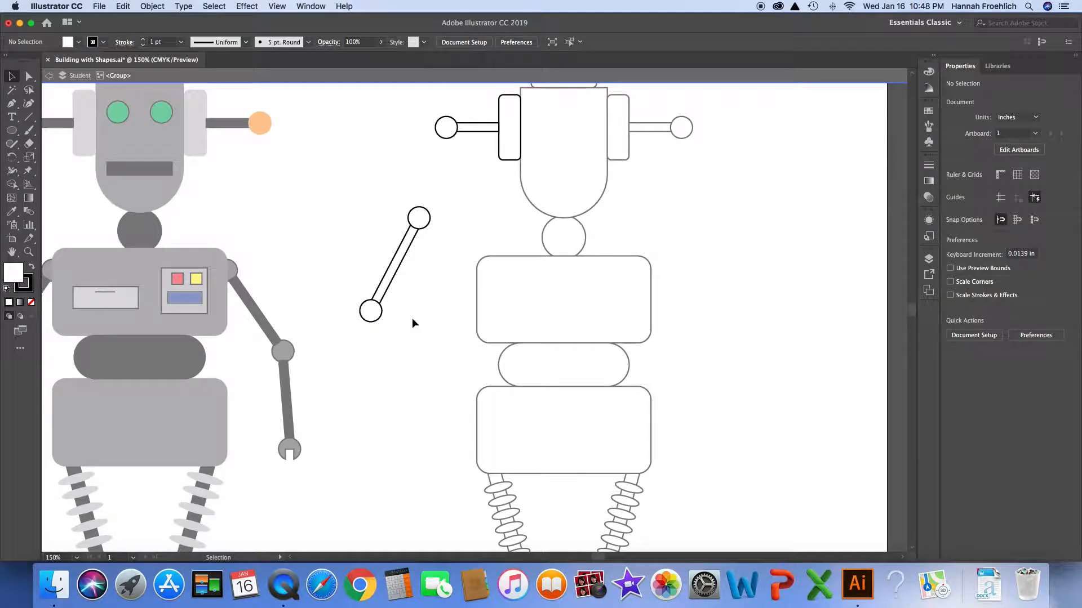
# Step: Send the elbow circle to the back and nudge it slightly so it meets the end of the upper arm bar
pyautogui.click(371, 313)
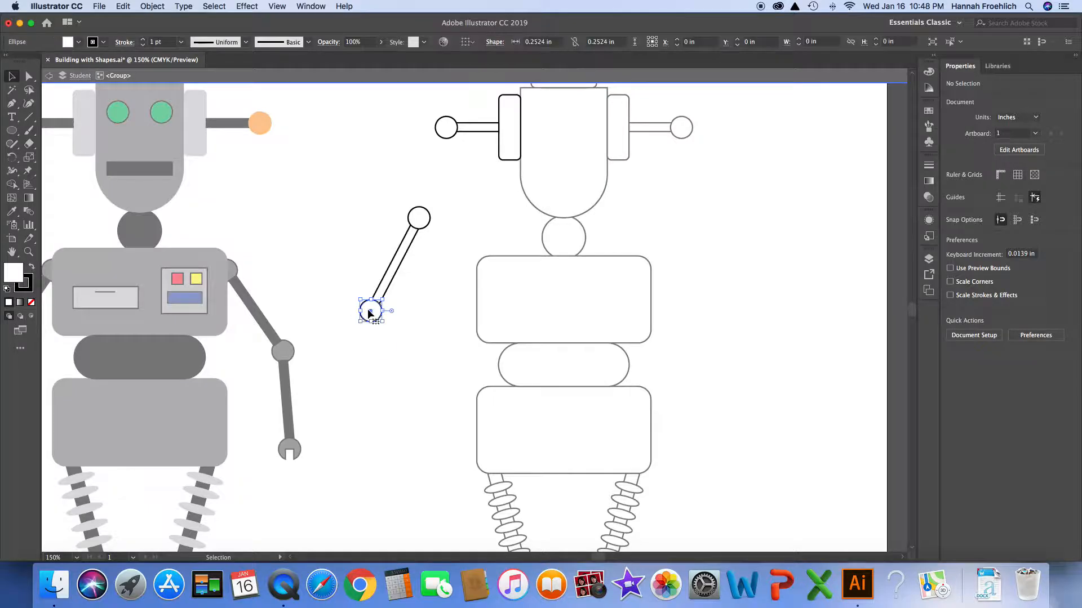
pyautogui.click(154, 7)
pyautogui.moveTo(188, 31)
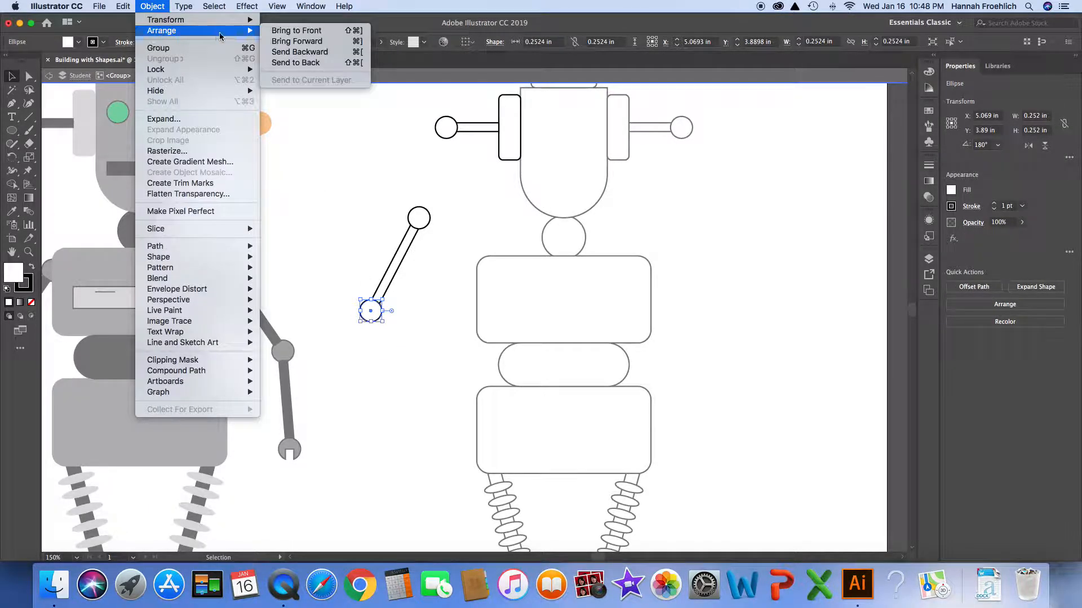
pyautogui.click(304, 63)
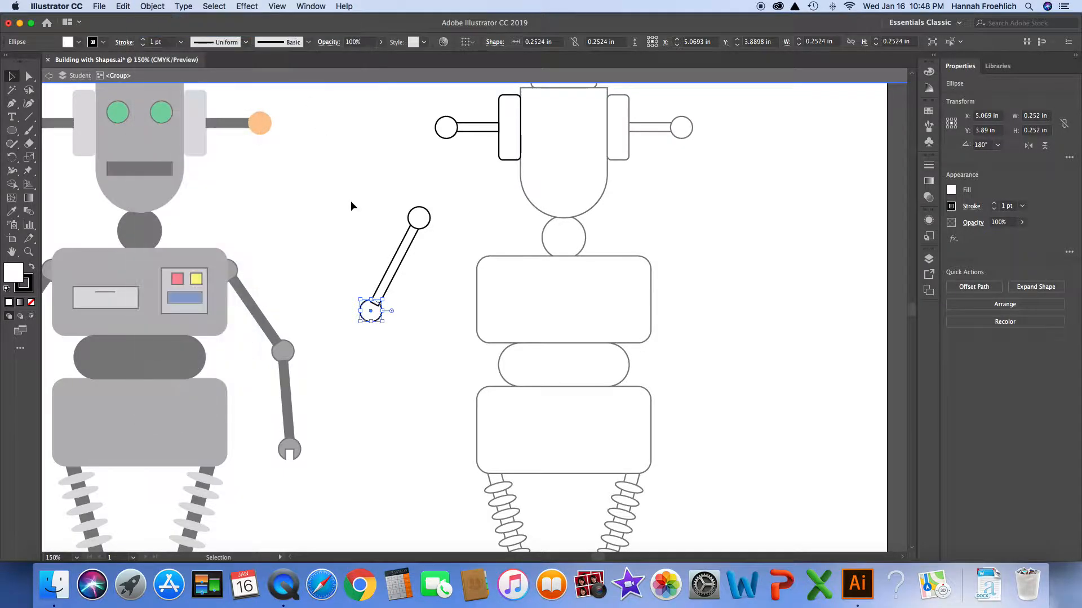
pyautogui.click(358, 244)
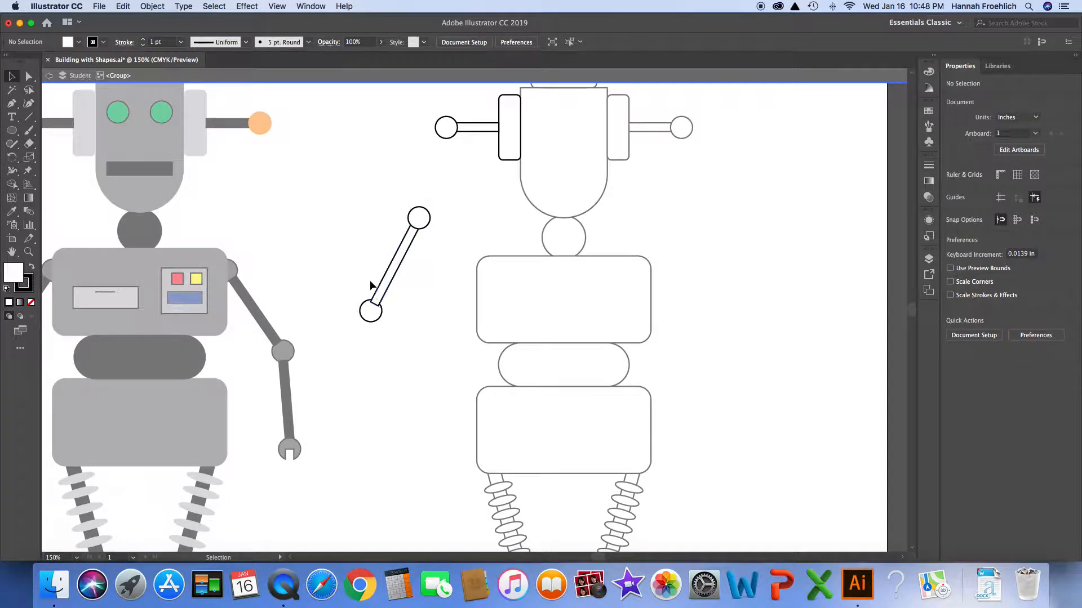
pyautogui.click(370, 319)
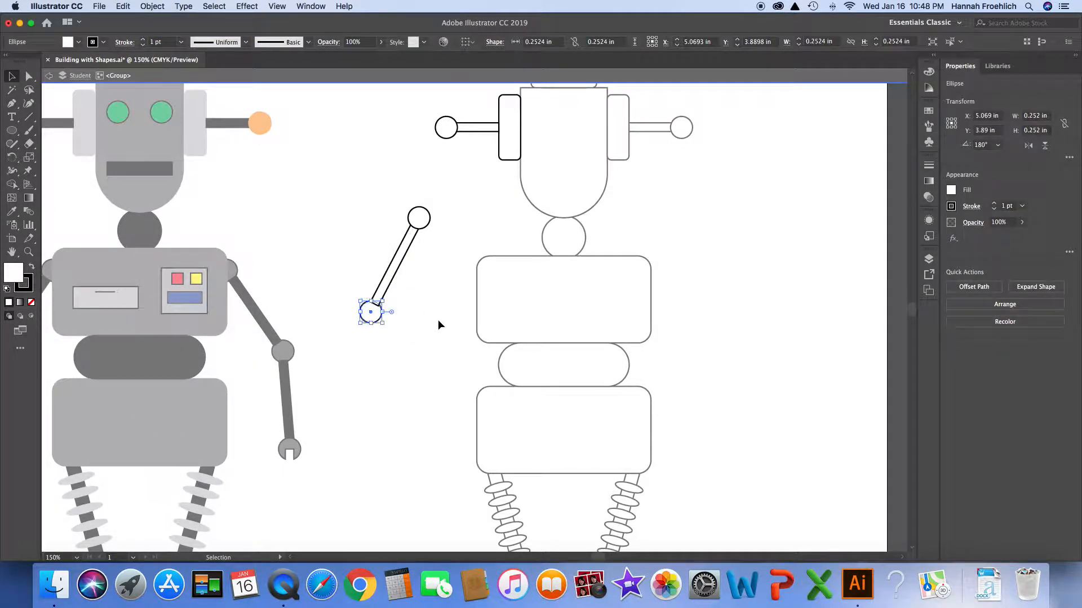
pyautogui.click(434, 319)
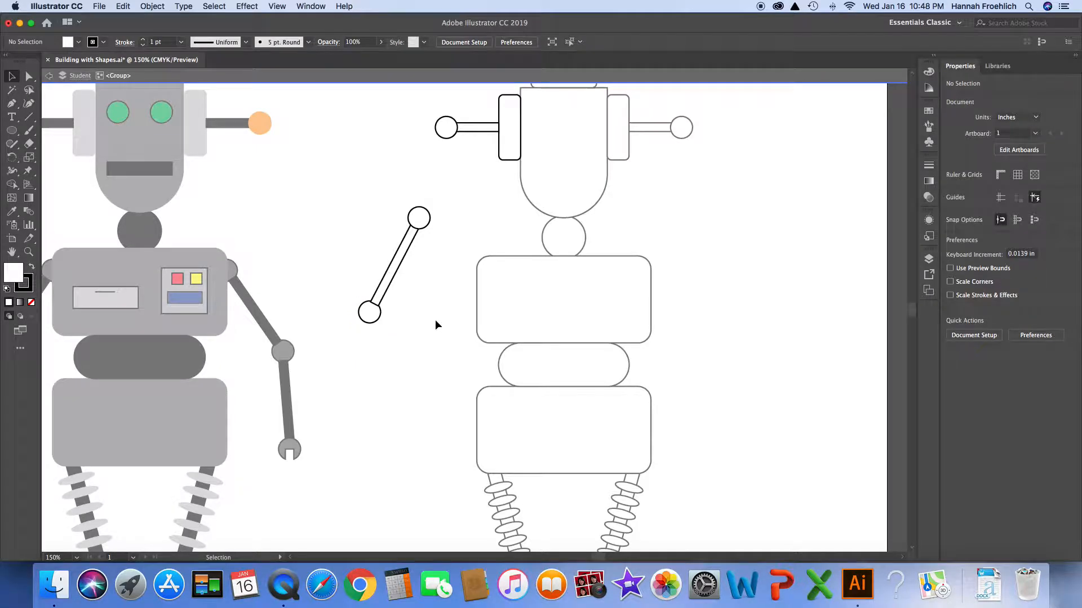
# Step: Copy the upper arm bar below the elbow circle, rotate the copy to a steeper angle, and align it with the elbow as the forearm
pyautogui.click(388, 295)
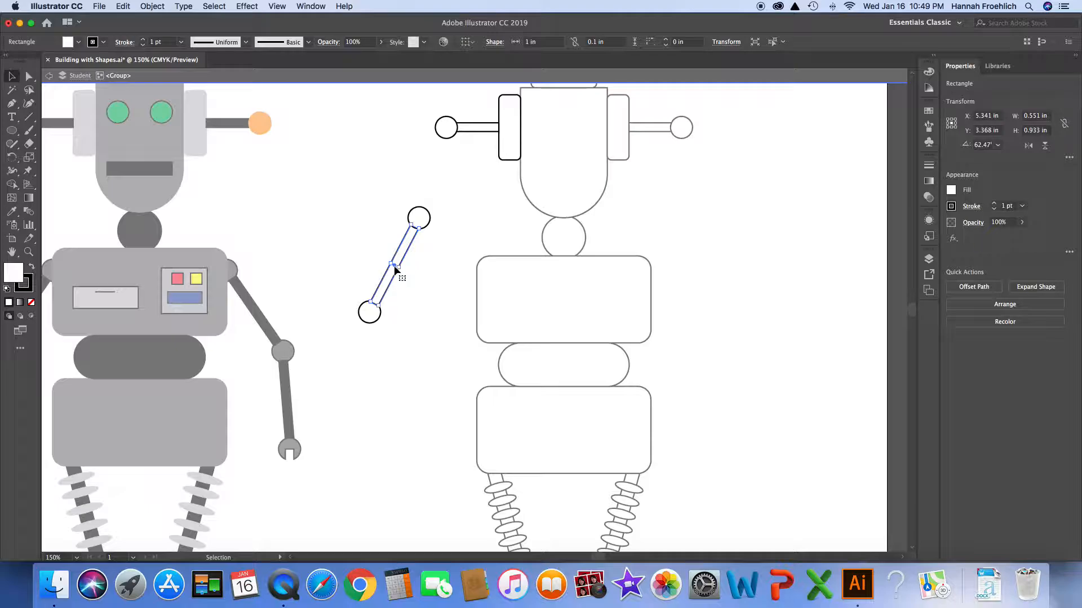
pyautogui.moveTo(395, 271); pyautogui.dragTo(354, 367)
pyautogui.moveTo(351, 370); pyautogui.dragTo(351, 370)
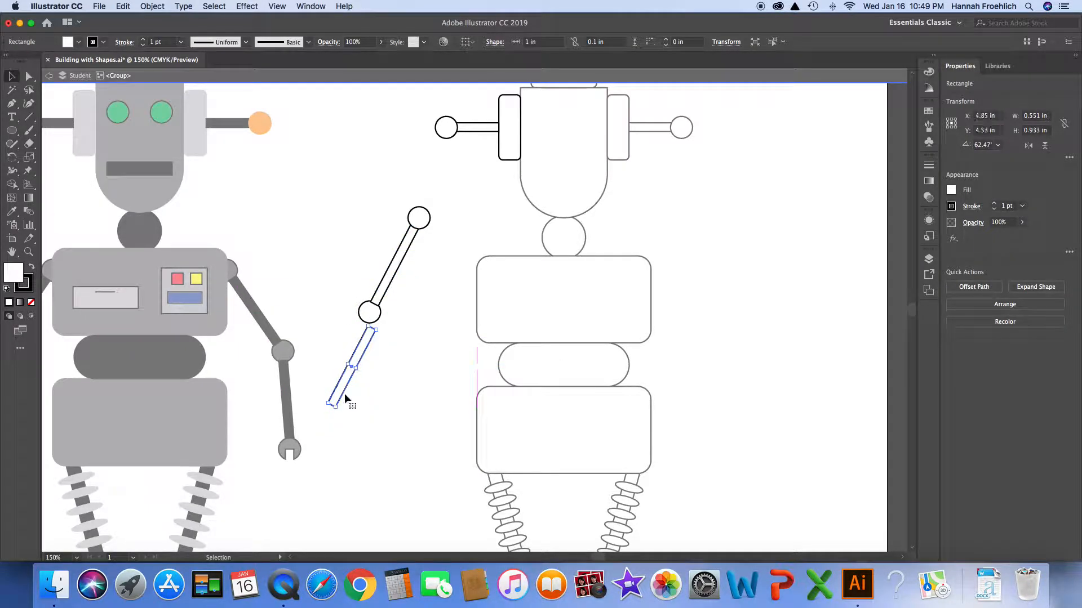
pyautogui.moveTo(336, 411); pyautogui.dragTo(345, 410)
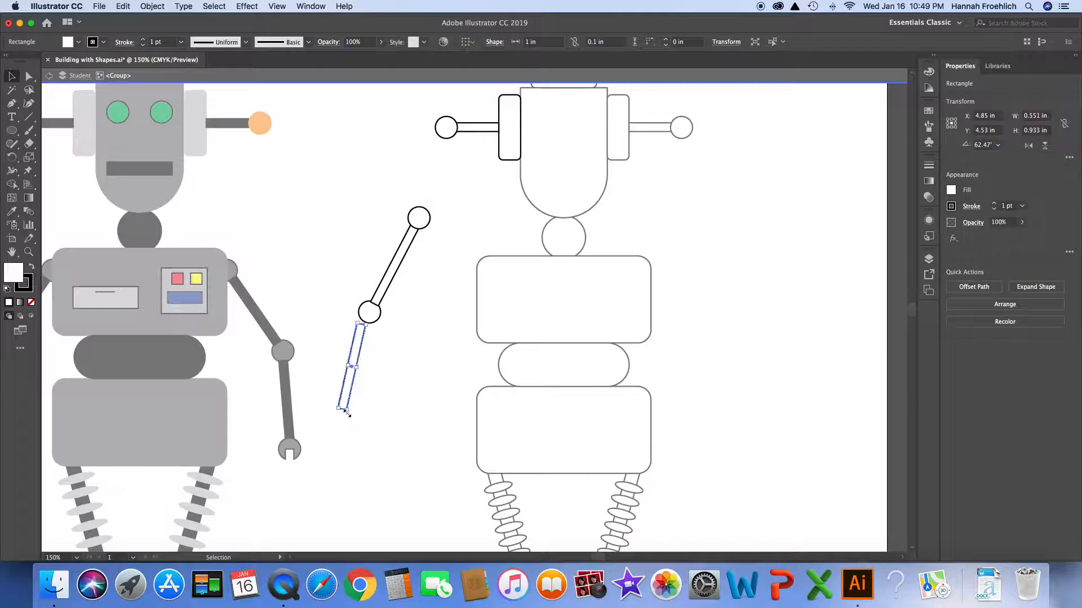
pyautogui.moveTo(352, 369); pyautogui.dragTo(357, 369)
pyautogui.click(372, 383)
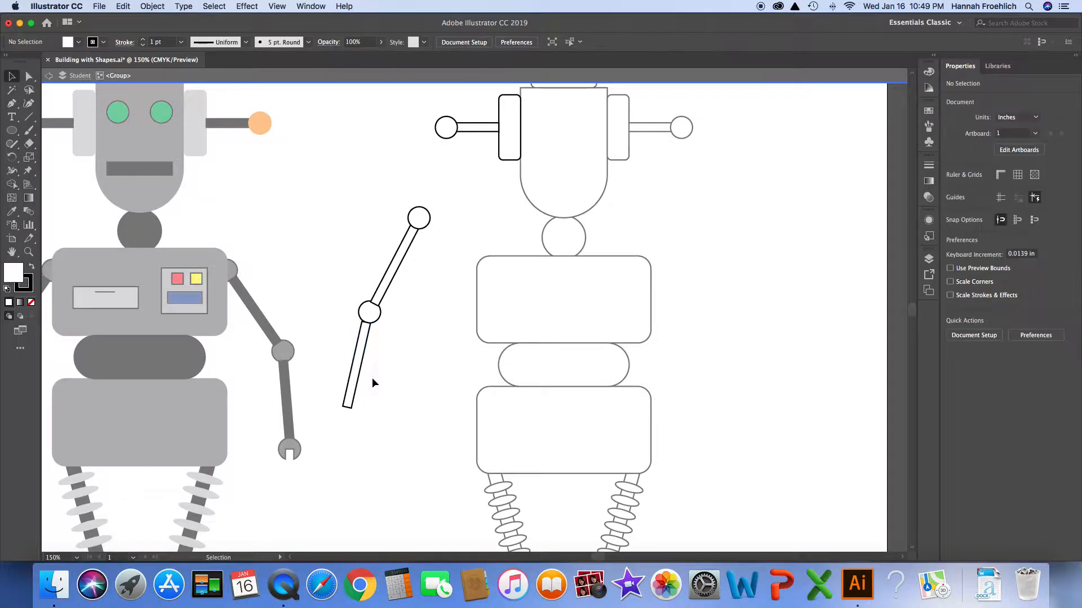
pyautogui.click(356, 375)
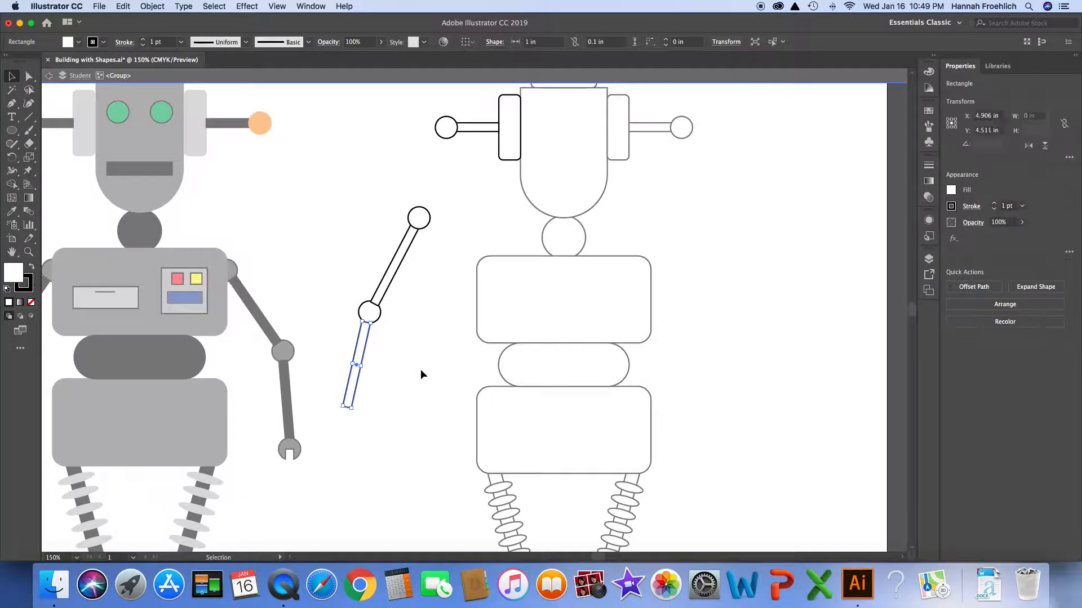
# Step: Nudge the forearm rectangle into place below the elbow circle and rotate it to about 81.5°
pyautogui.press('Up')
pyautogui.click(421, 370)
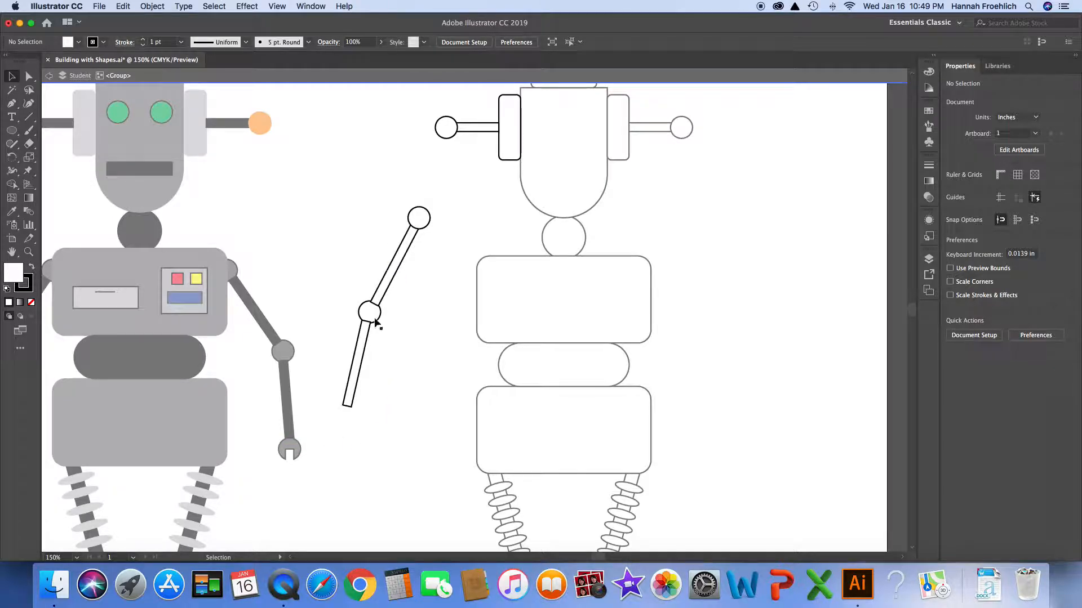
pyautogui.click(363, 344)
pyautogui.press('Down')
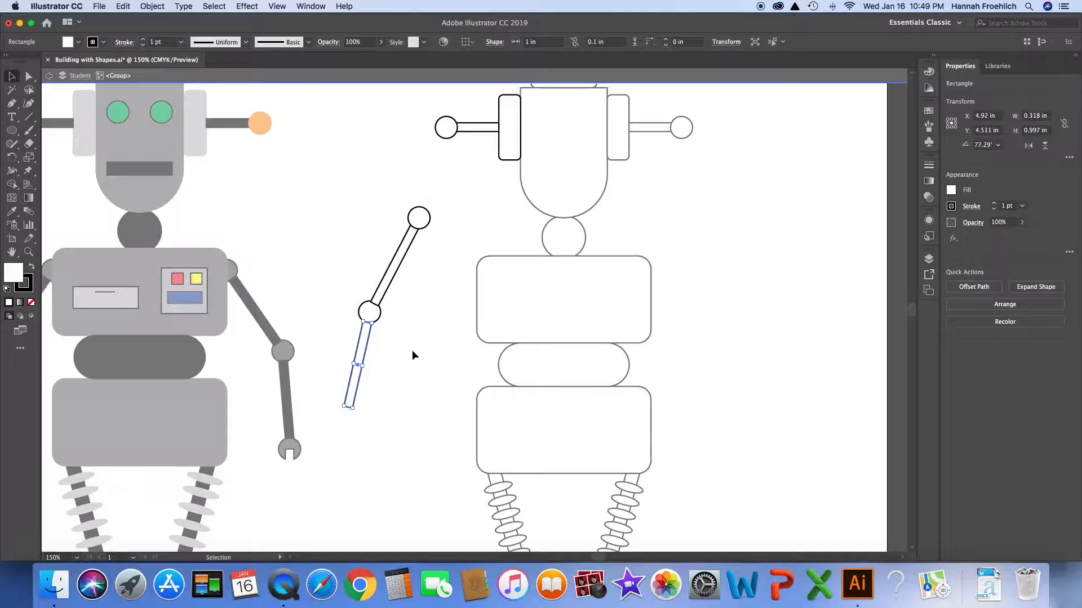
pyautogui.moveTo(354, 414); pyautogui.dragTo(366, 416)
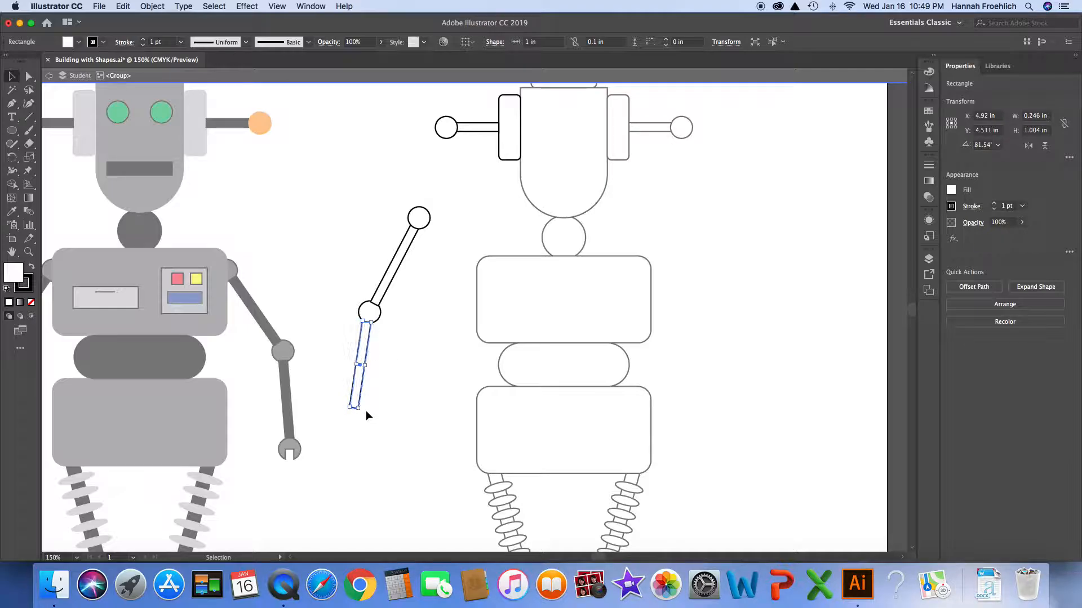
pyautogui.click(370, 416)
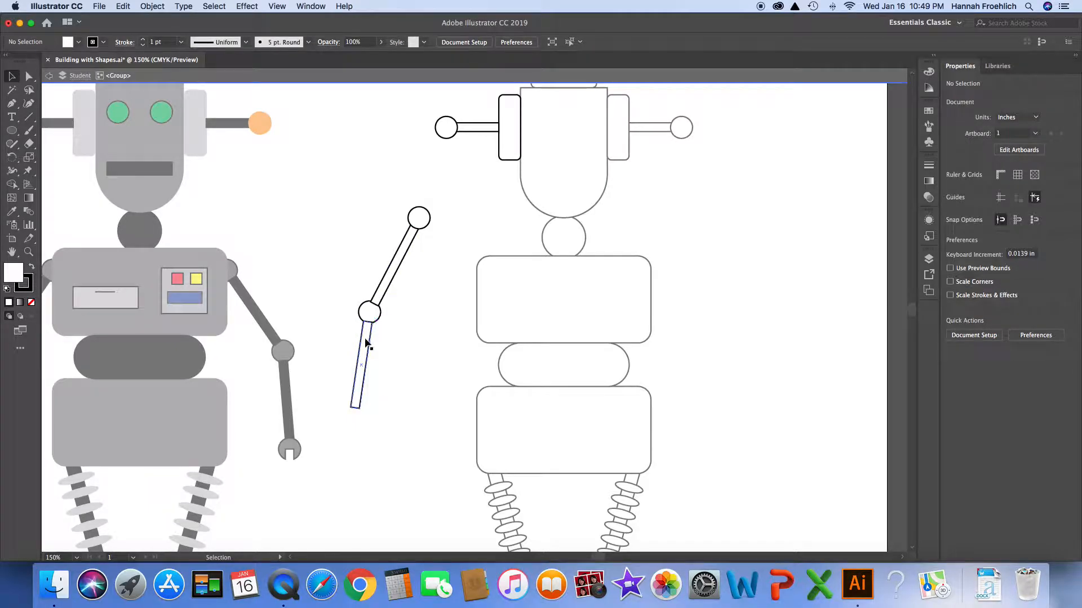
# Step: Duplicate the shoulder circle into the empty space beside the forearm and draw a rectangle about 0.098 by 0.233 in over its lower half
pyautogui.click(418, 222)
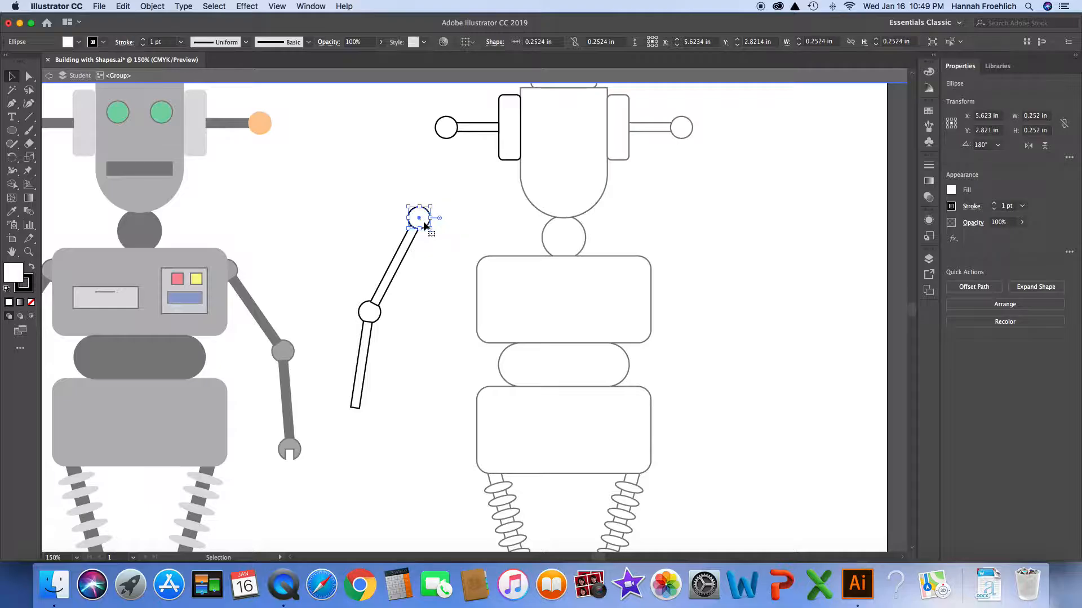
pyautogui.moveTo(419, 221); pyautogui.dragTo(424, 367)
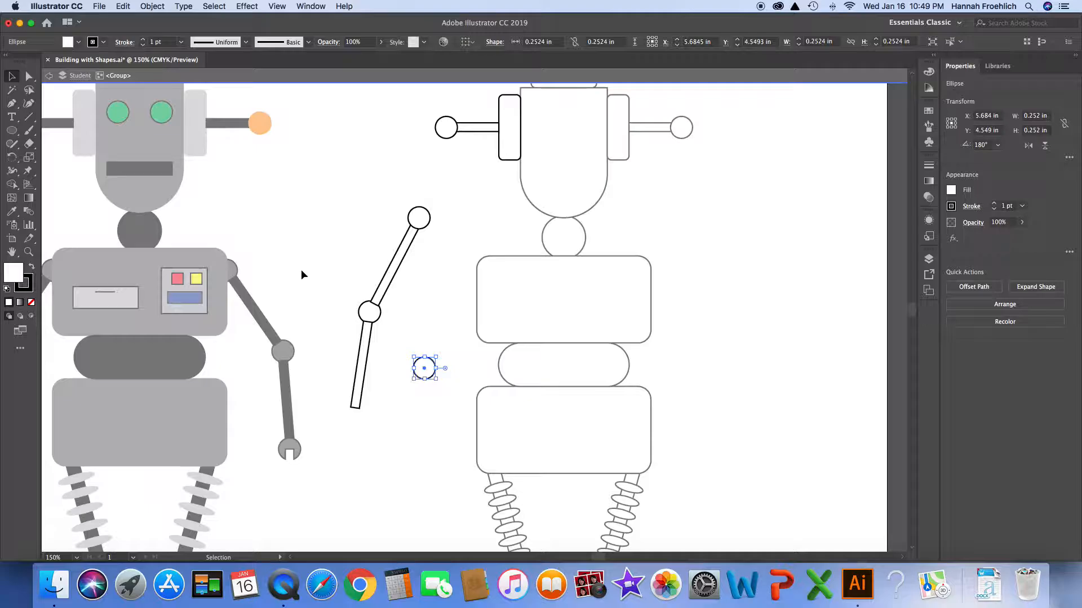
pyautogui.press('m')
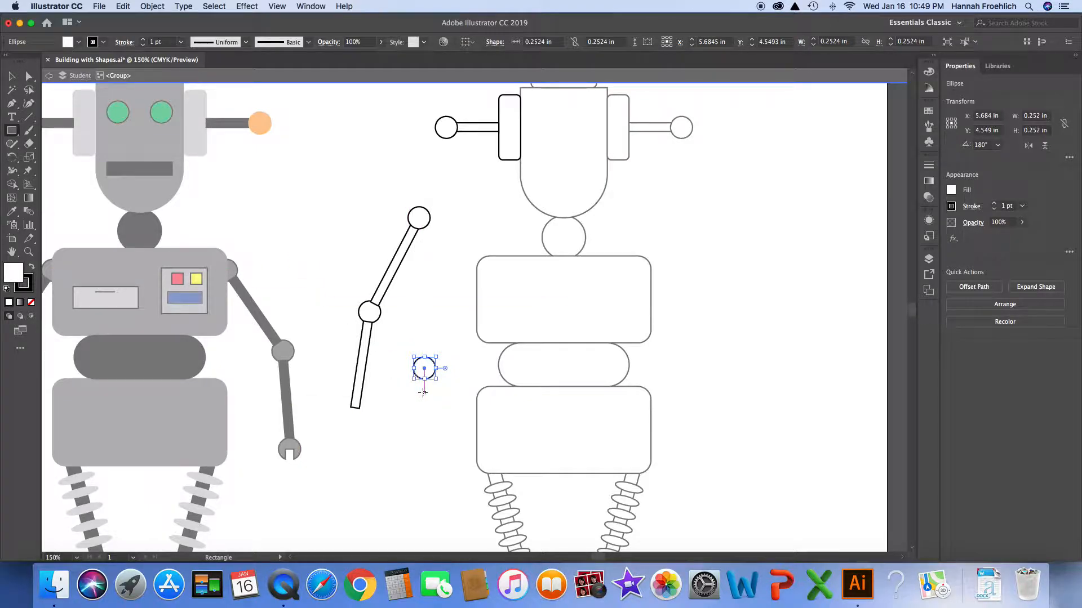
pyautogui.moveTo(423, 393); pyautogui.dragTo(430, 372)
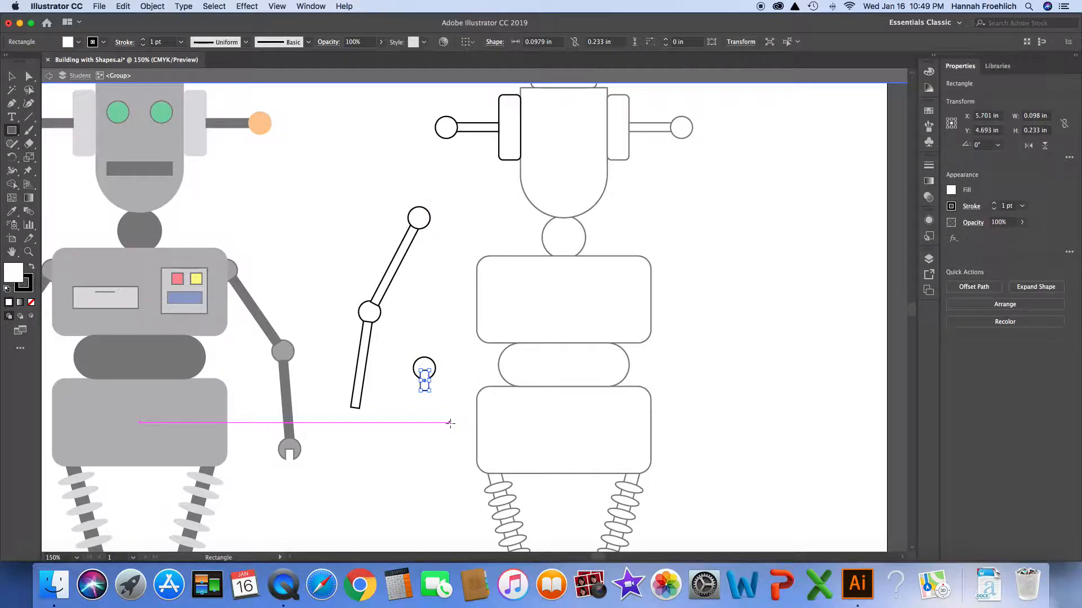
pyautogui.press('Left')
pyautogui.hscroll(-3, 450, 424)
pyautogui.scroll(1, 450, 423)
pyautogui.press('v')
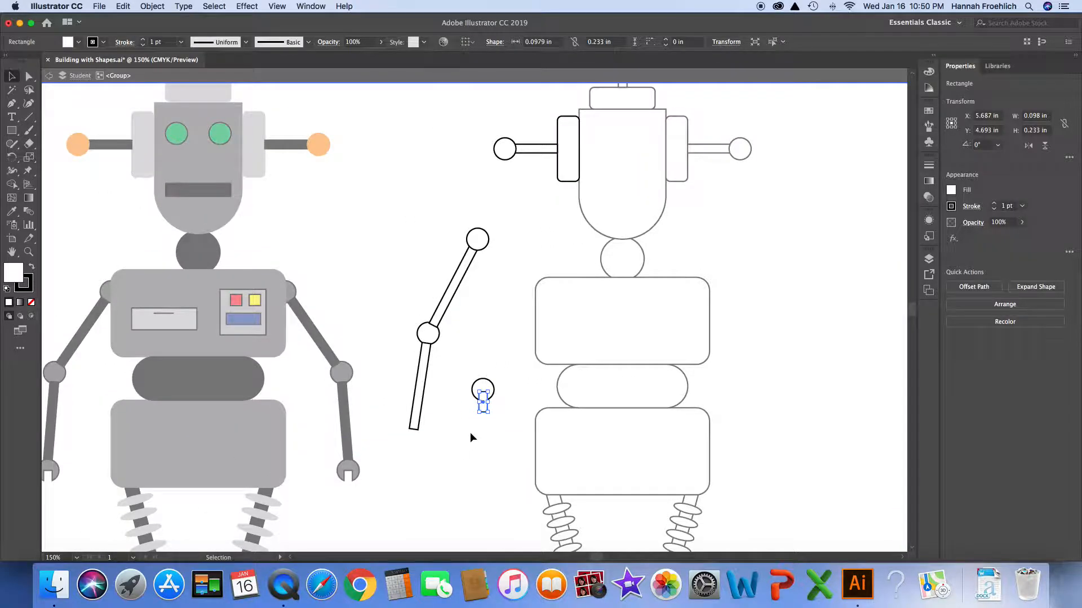
# Step: Set the small rectangle's width to 0.09 in and nudge it horizontally to centre it on the circle
pyautogui.click(470, 432)
pyautogui.click(483, 403)
pyautogui.moveTo(488, 403); pyautogui.dragTo(486, 405)
pyautogui.press('Left')
pyautogui.click(547, 42)
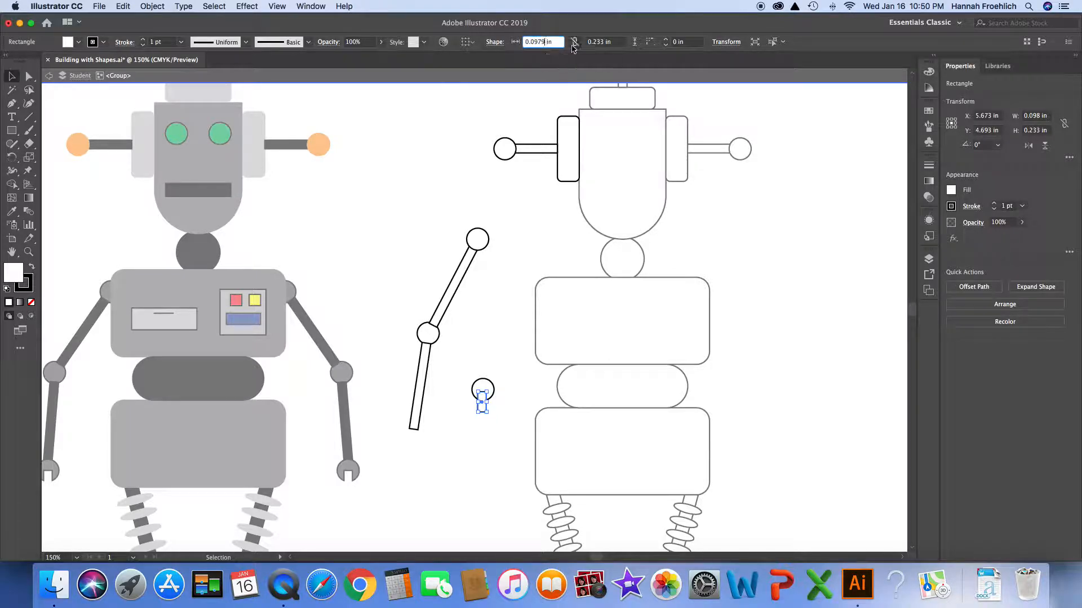
pyautogui.press('BackSpace')
pyautogui.press('BackSpace')
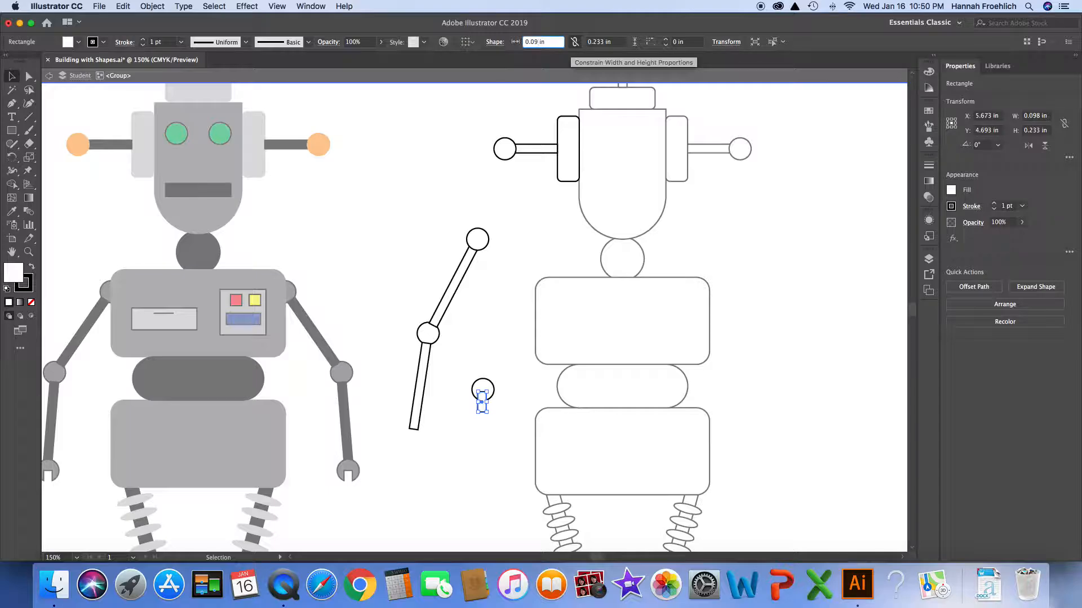
pyautogui.press('Return')
pyautogui.press('Right')
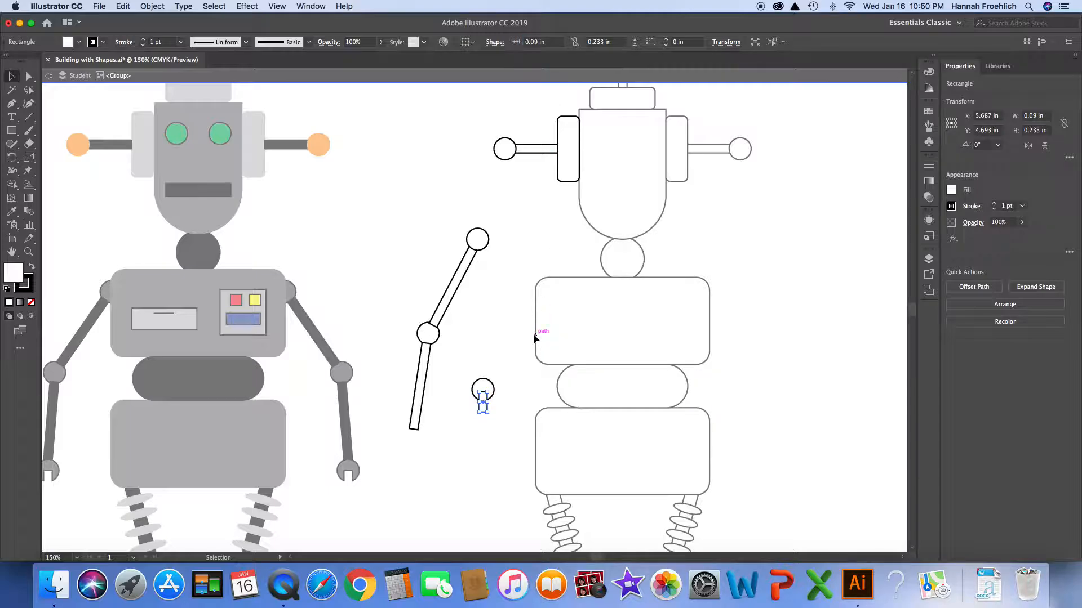
pyautogui.click(512, 366)
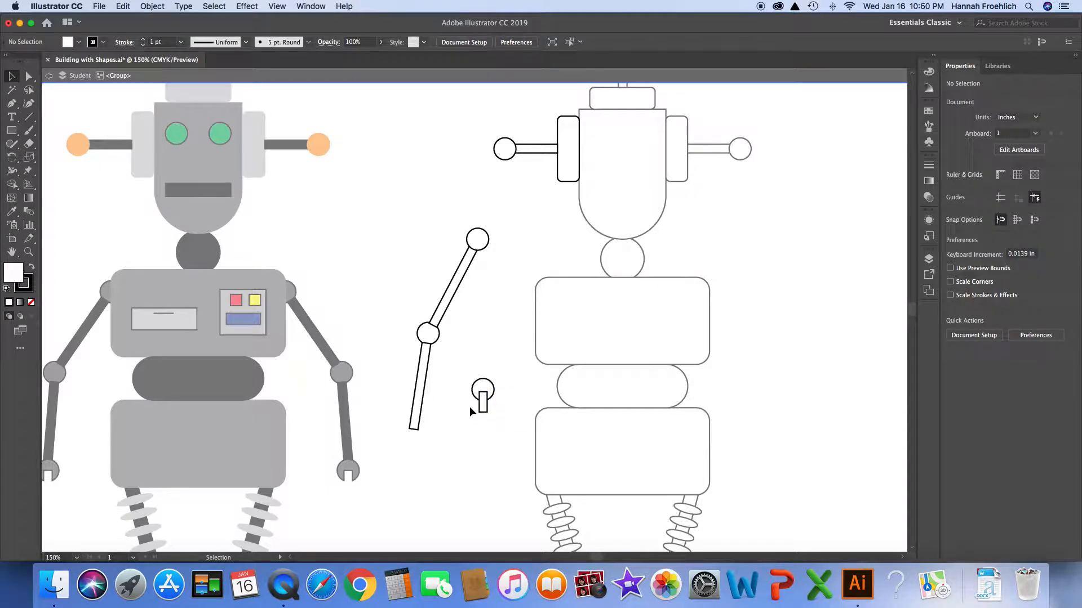
# Step: Nudge the small rectangle slightly up so it reaches further into the circle
pyautogui.moveTo(463, 372); pyautogui.dragTo(498, 411)
pyautogui.scroll(-1, 448, 257)
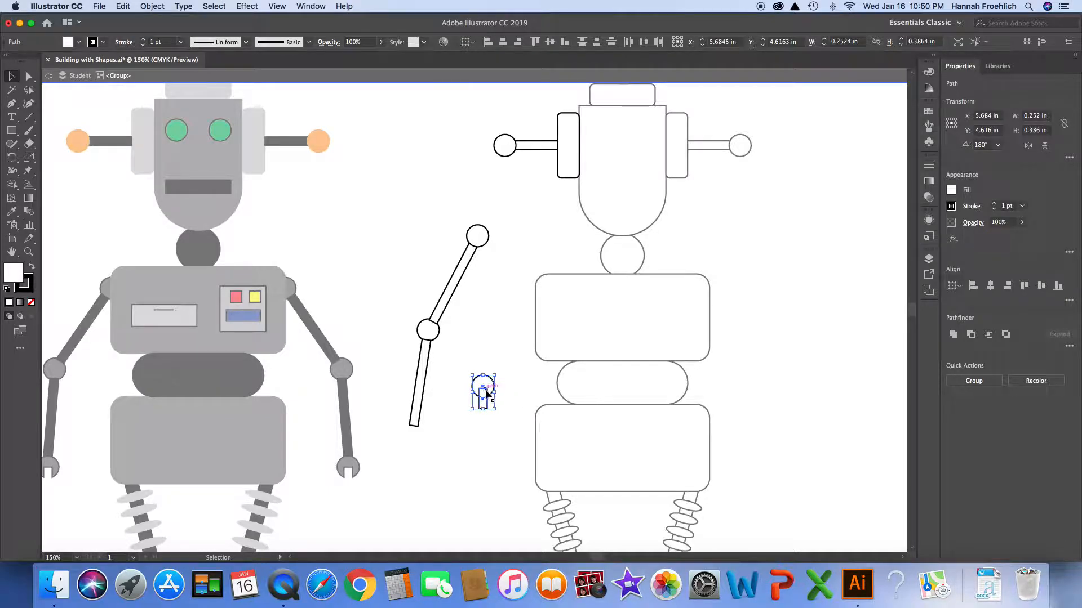
pyautogui.click(500, 423)
pyautogui.click(483, 398)
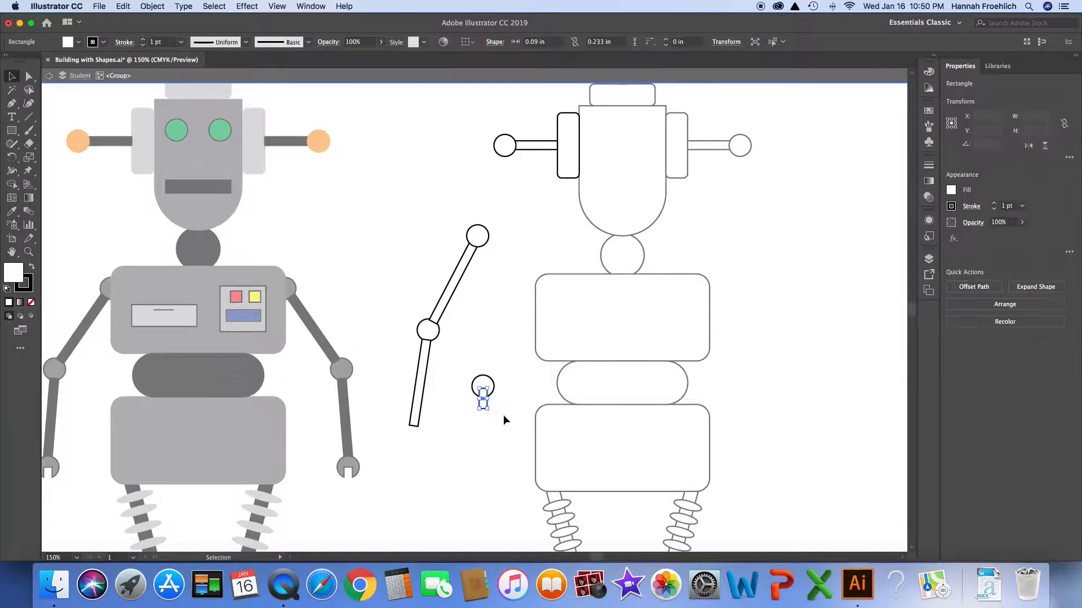
pyautogui.click(495, 426)
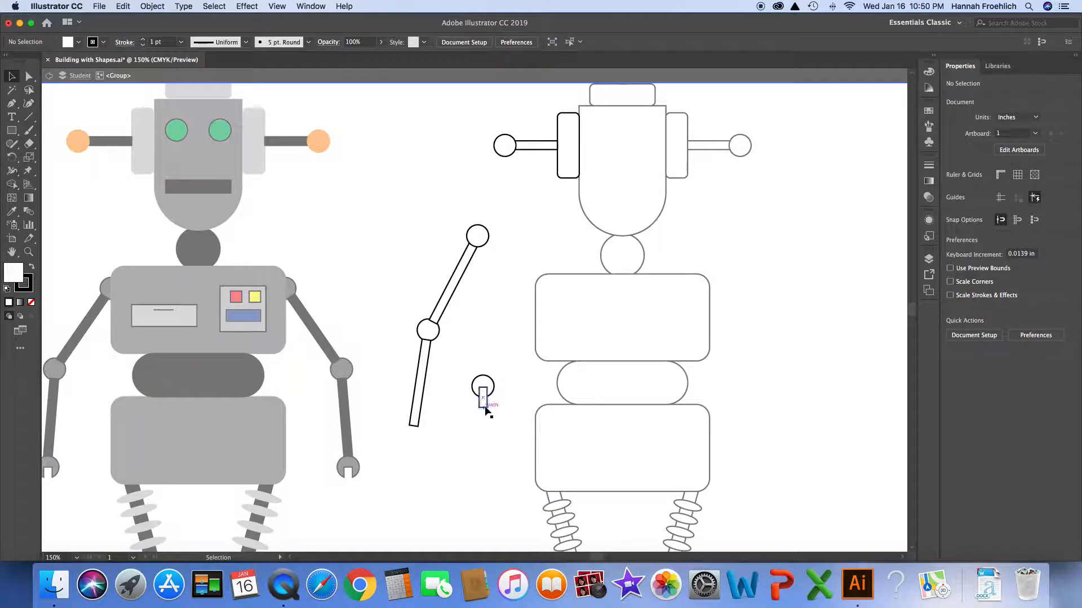
# Step: Cut the small rectangle out of the circle with Pathfinder's Minus Front to form the notched hand
pyautogui.moveTo(464, 369); pyautogui.dragTo(502, 420)
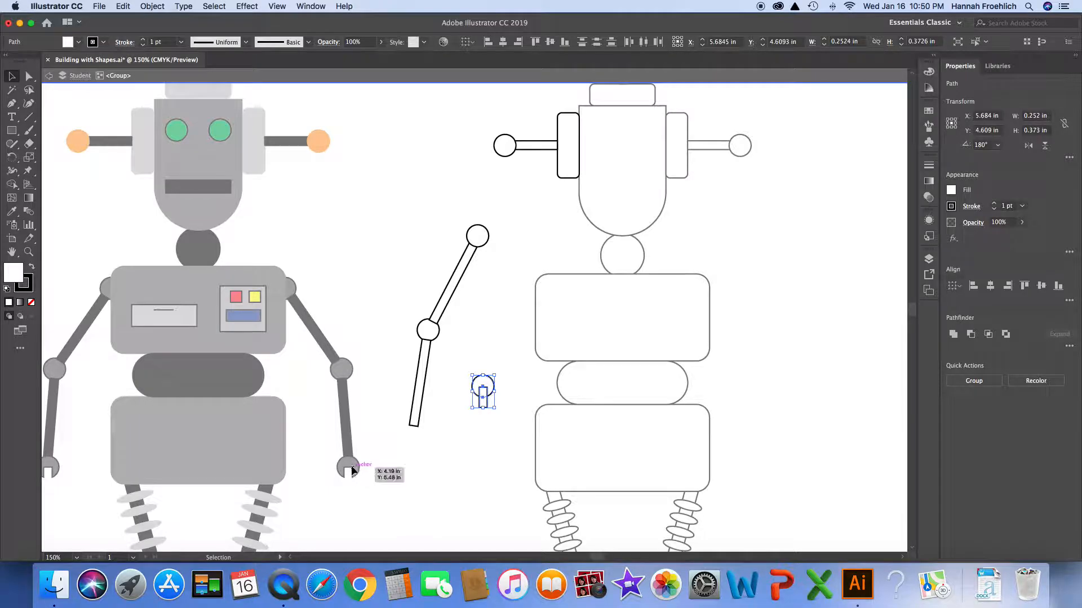
pyautogui.scroll(-1, 390, 356)
pyautogui.click(307, 7)
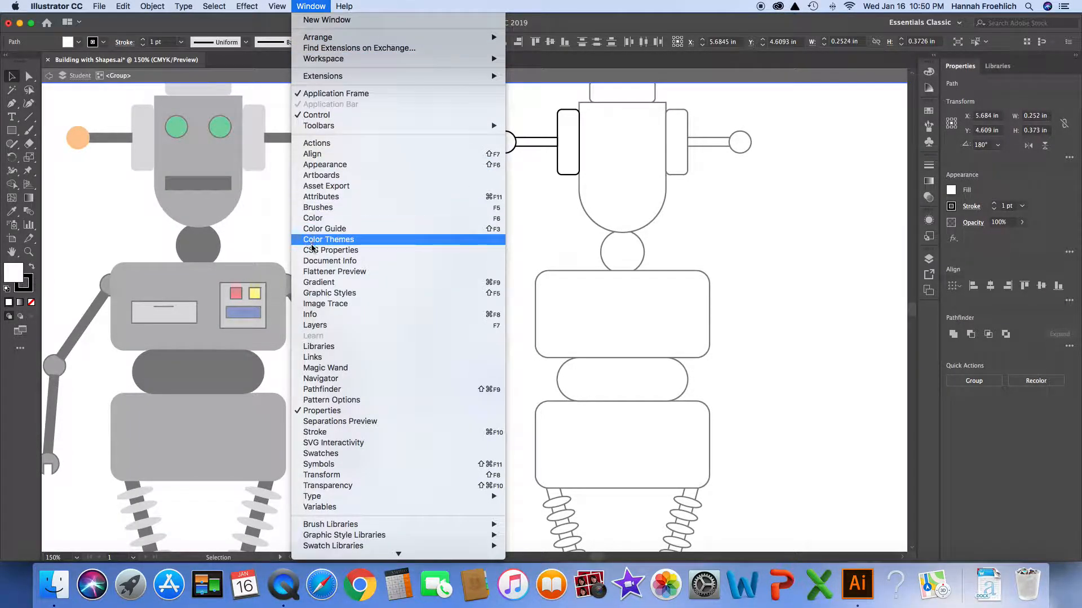
pyautogui.click(321, 391)
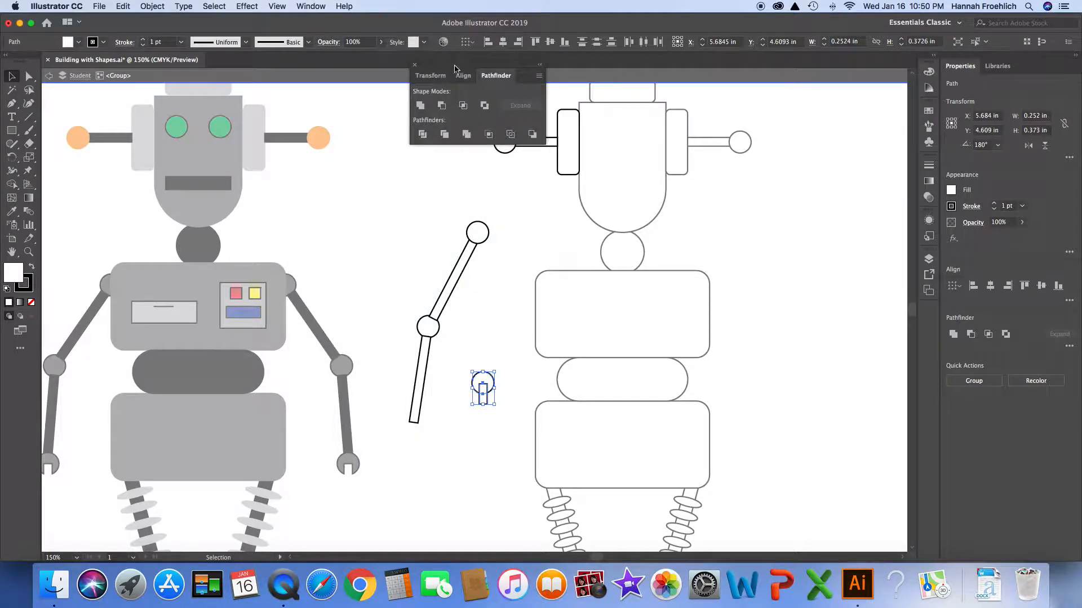
pyautogui.moveTo(463, 76); pyautogui.dragTo(783, 237)
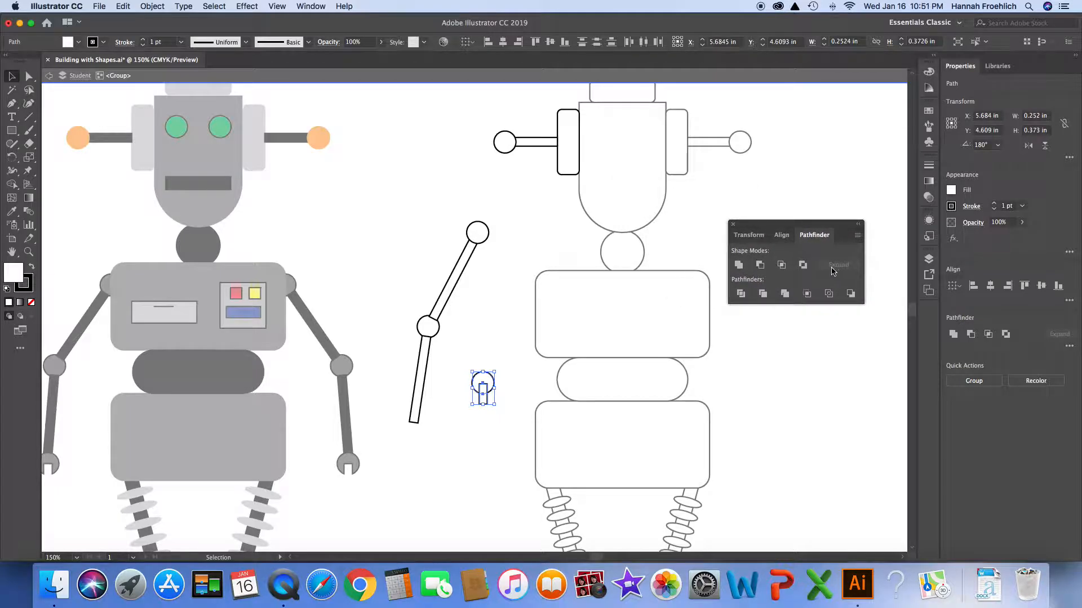
pyautogui.click(763, 268)
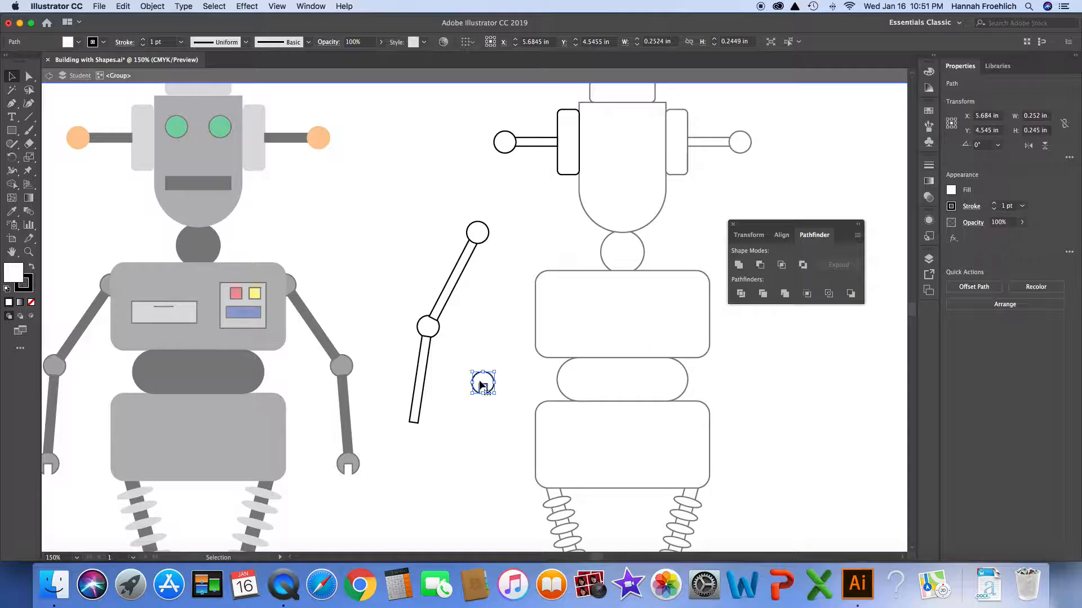
pyautogui.scroll(1, 493, 401)
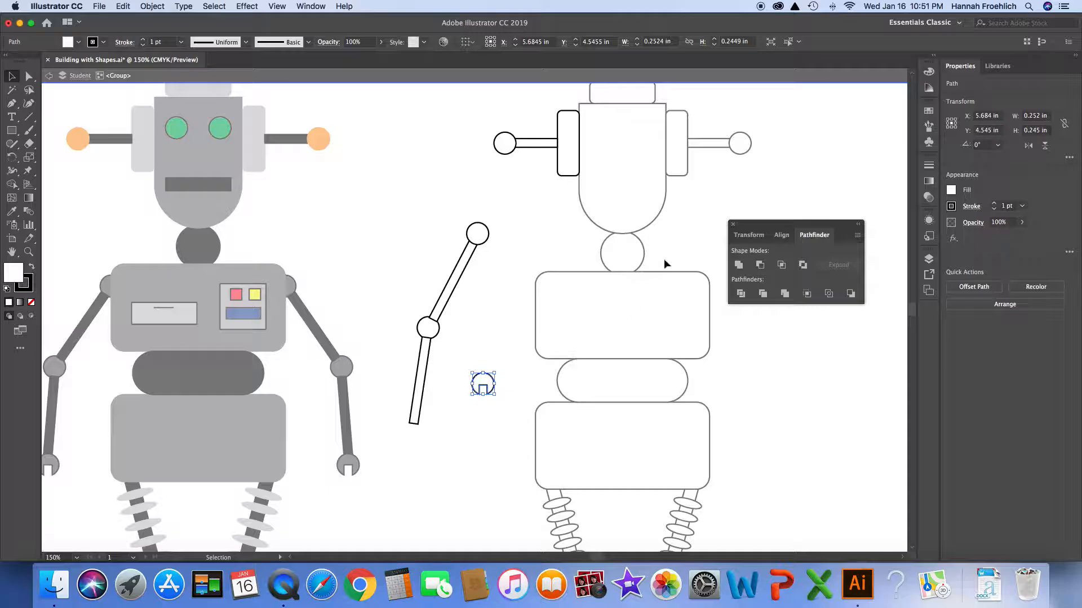
pyautogui.click(733, 228)
# Step: Move the notched hand onto the lower end of the forearm
pyautogui.click(482, 386)
pyautogui.moveTo(482, 385); pyautogui.dragTo(413, 435)
pyautogui.click(441, 446)
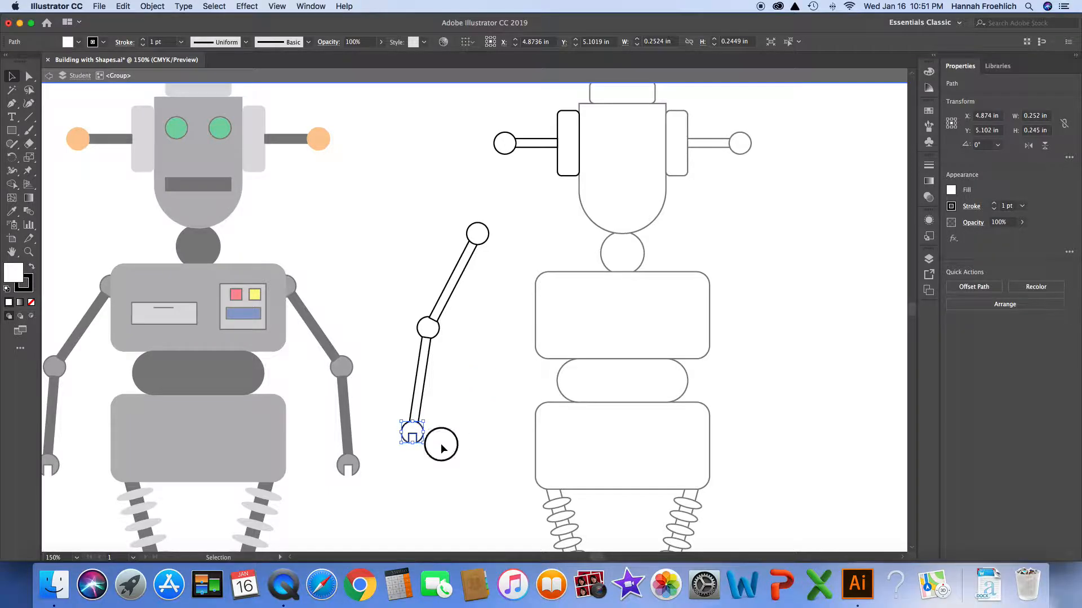
# Step: Group all the arm pieces and move the arm so its shoulder circle overlaps the torso's upper-left corner
pyautogui.moveTo(394, 440); pyautogui.dragTo(498, 221)
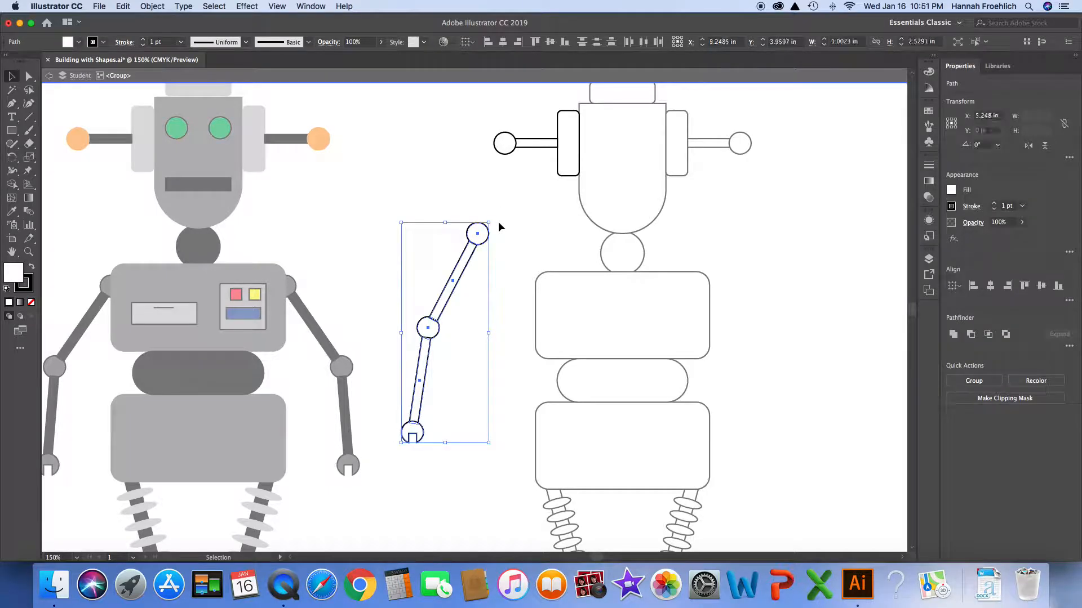
pyautogui.press('a')
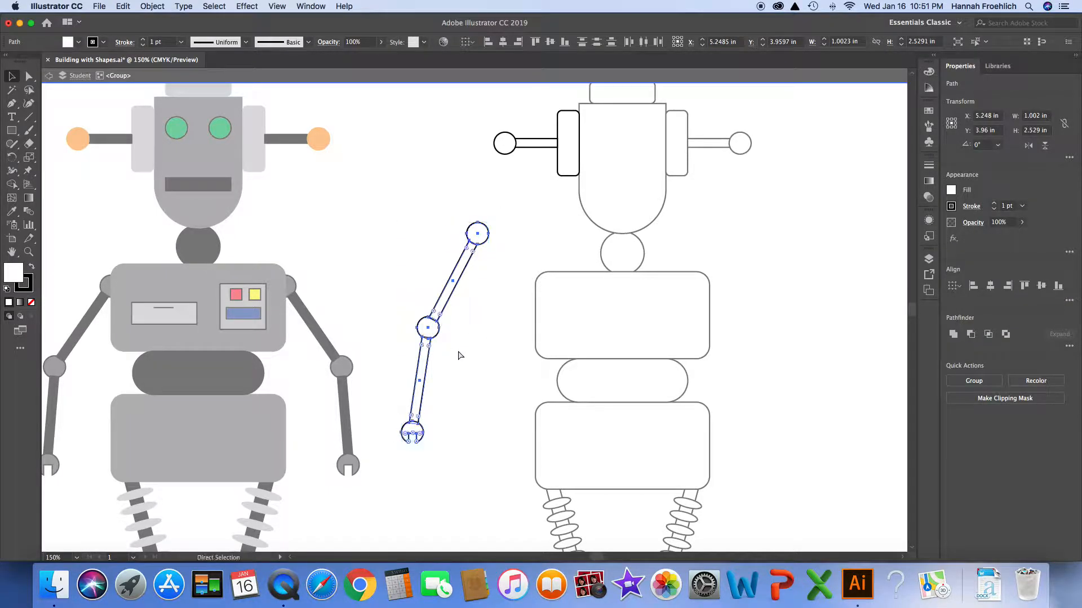
pyautogui.press('super+c')
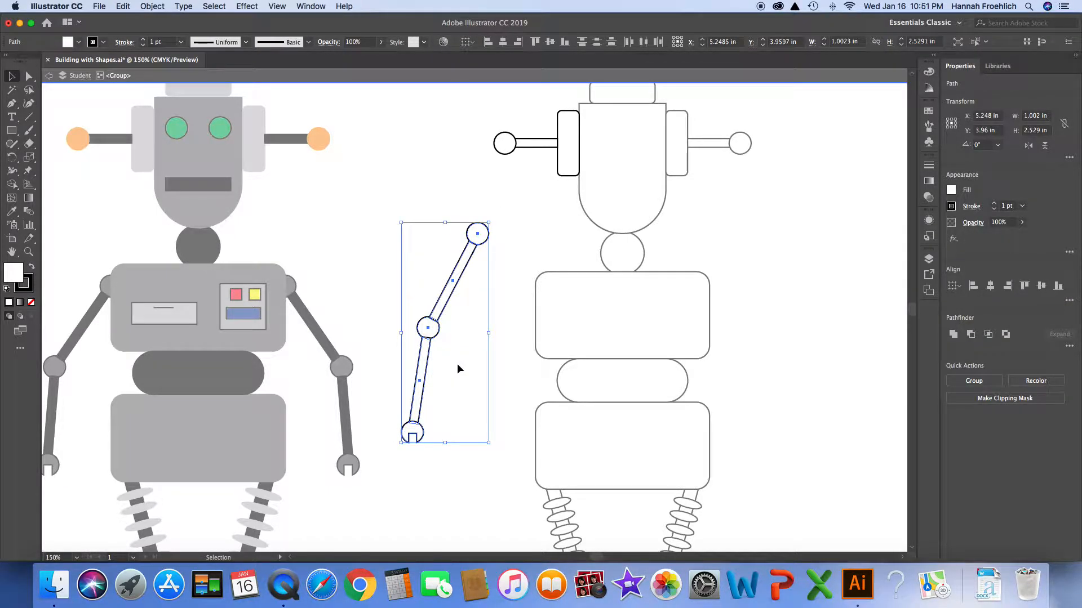
pyautogui.moveTo(429, 332); pyautogui.dragTo(482, 393)
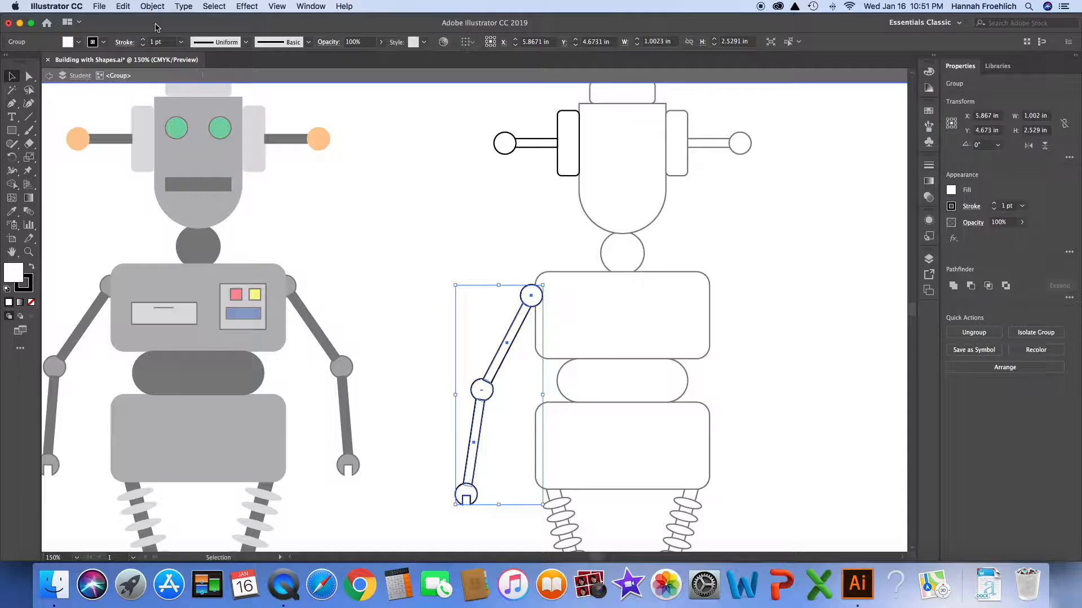
# Step: Send the arm group to the back and exit isolation mode
pyautogui.click(153, 7)
pyautogui.moveTo(189, 35)
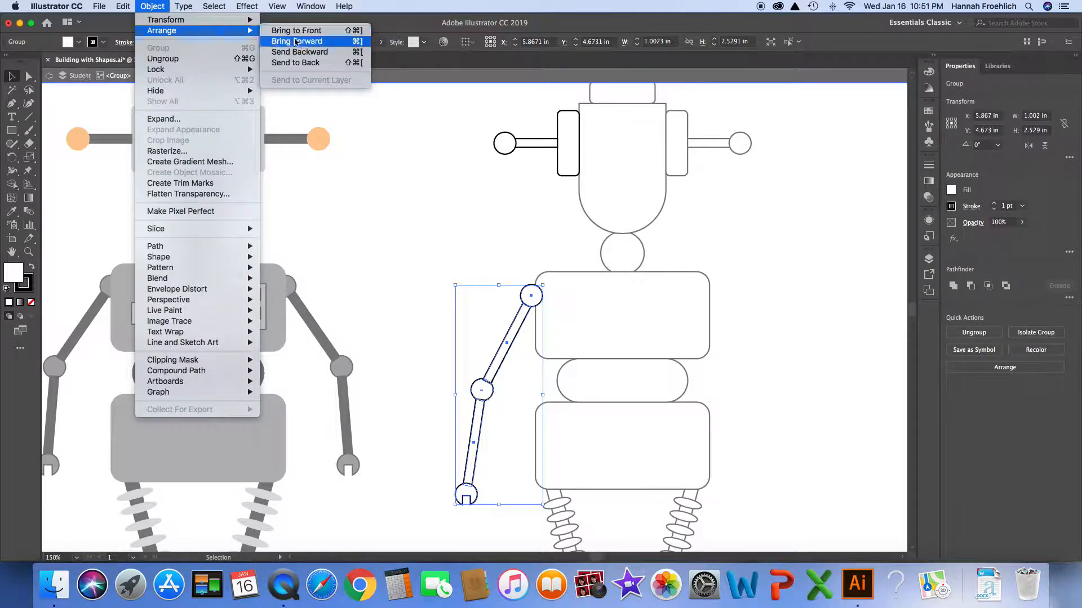
pyautogui.click(295, 62)
pyautogui.doubleClick(471, 261)
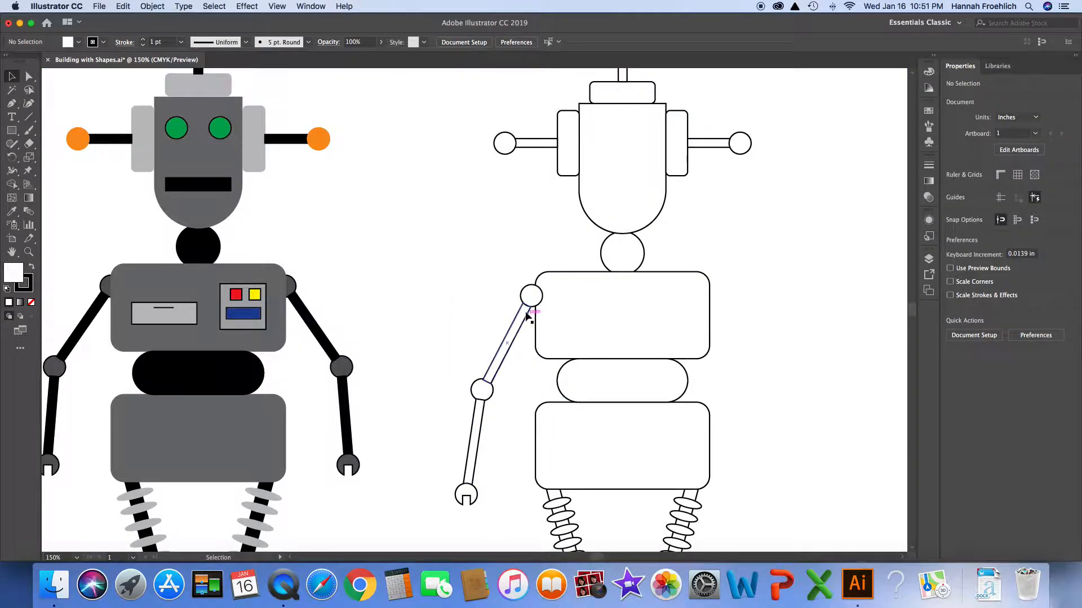
# Step: Ungroup the combined group that holds the left arm and the left ear with its antenna
pyautogui.click(530, 296)
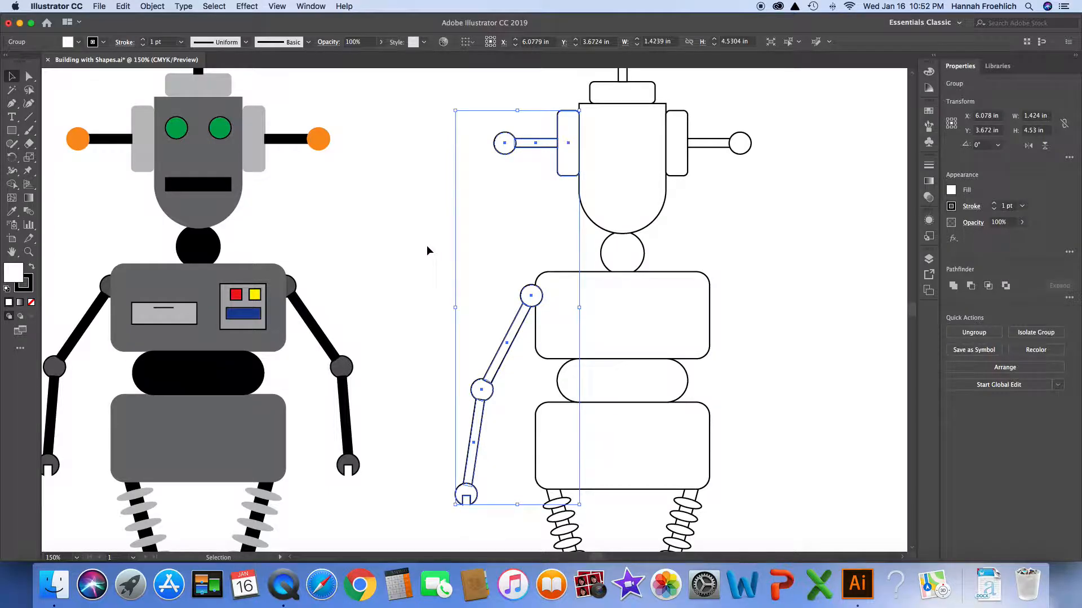
pyautogui.click(160, 8)
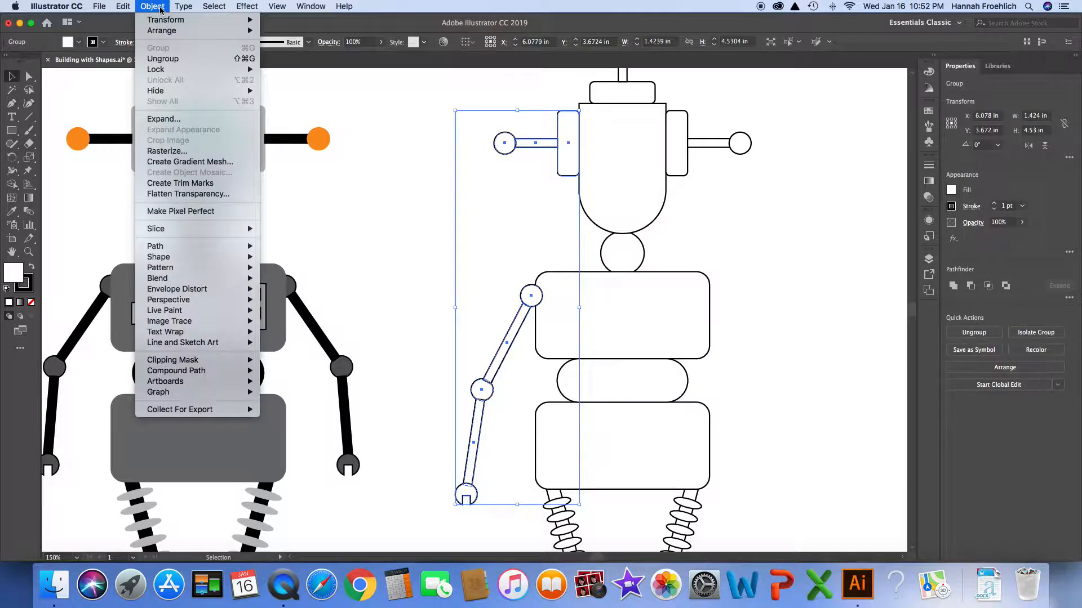
pyautogui.click(163, 59)
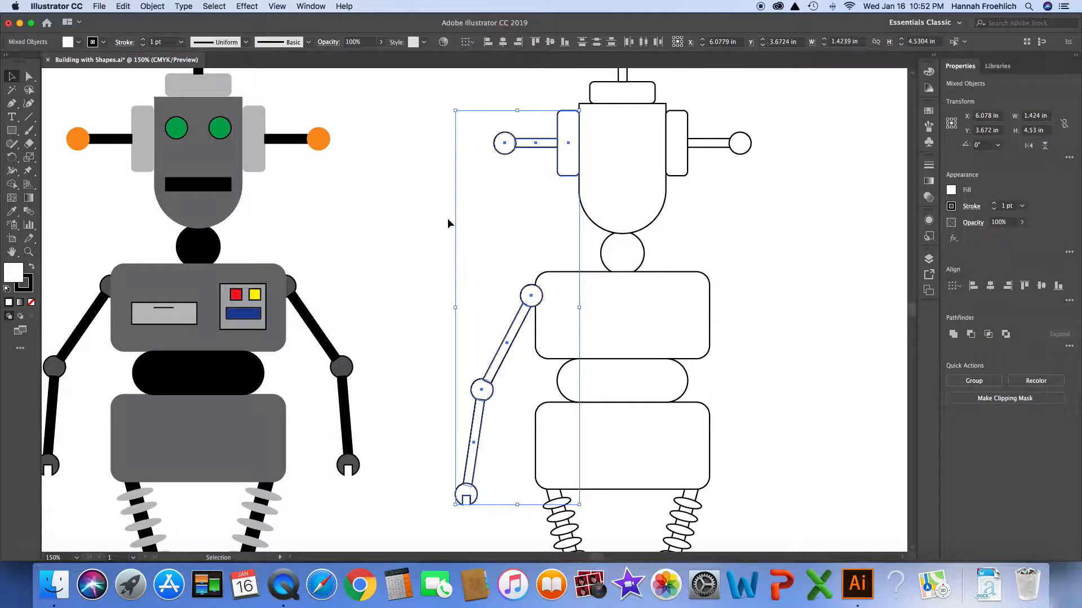
# Step: Group the left ear, antenna rod and antenna ball as one object
pyautogui.click(427, 214)
pyautogui.moveTo(477, 115); pyautogui.dragTo(588, 204)
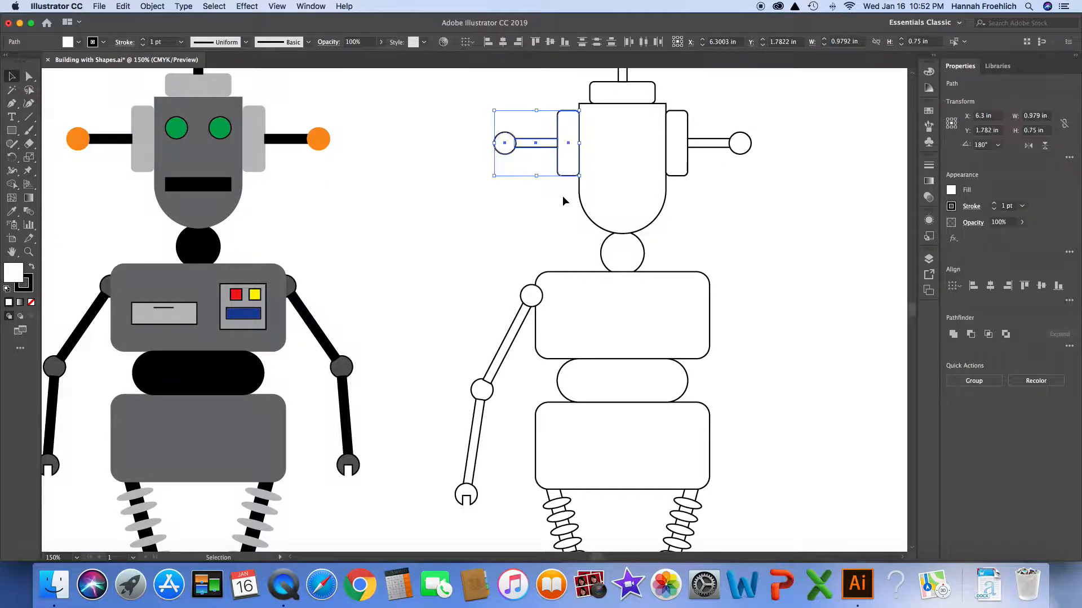
pyautogui.press('super+g')
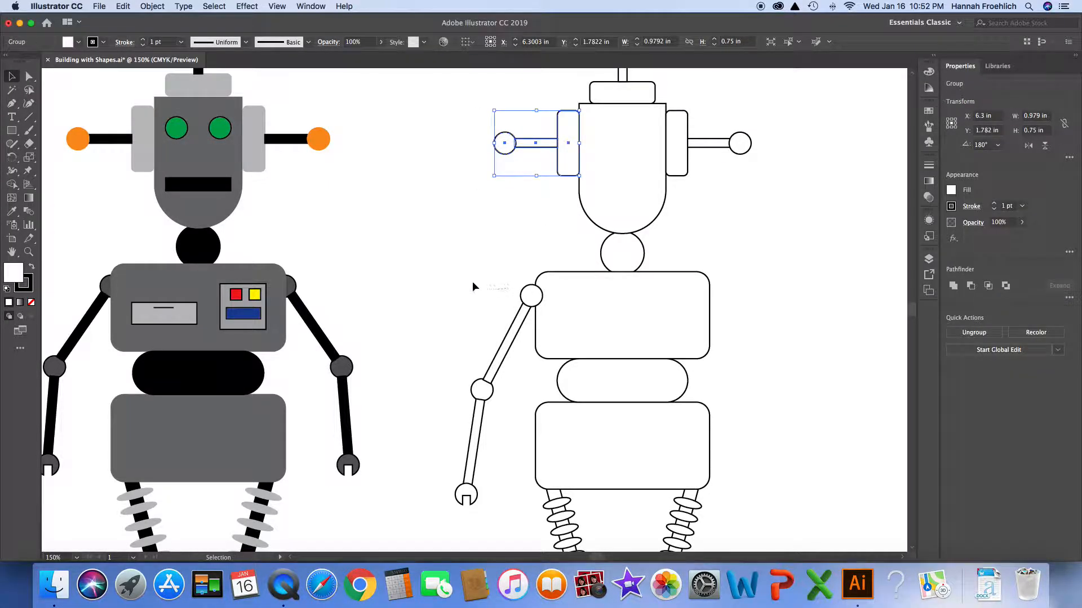
# Step: Send the left arm group to the back so its shoulder circle sits behind the torso
pyautogui.moveTo(472, 277); pyautogui.dragTo(527, 500)
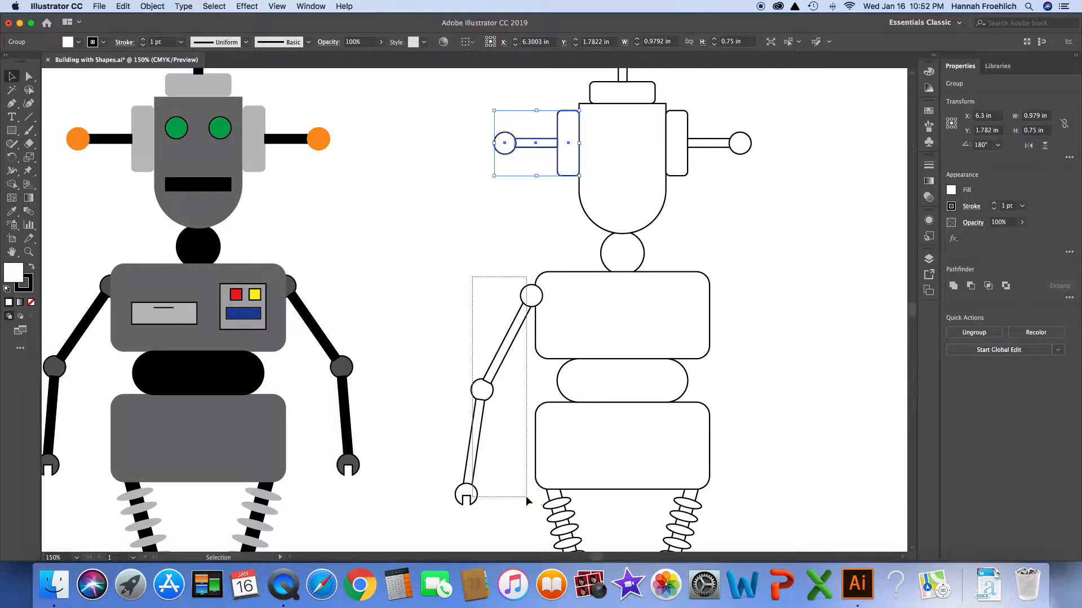
pyautogui.press('a')
pyautogui.press('v')
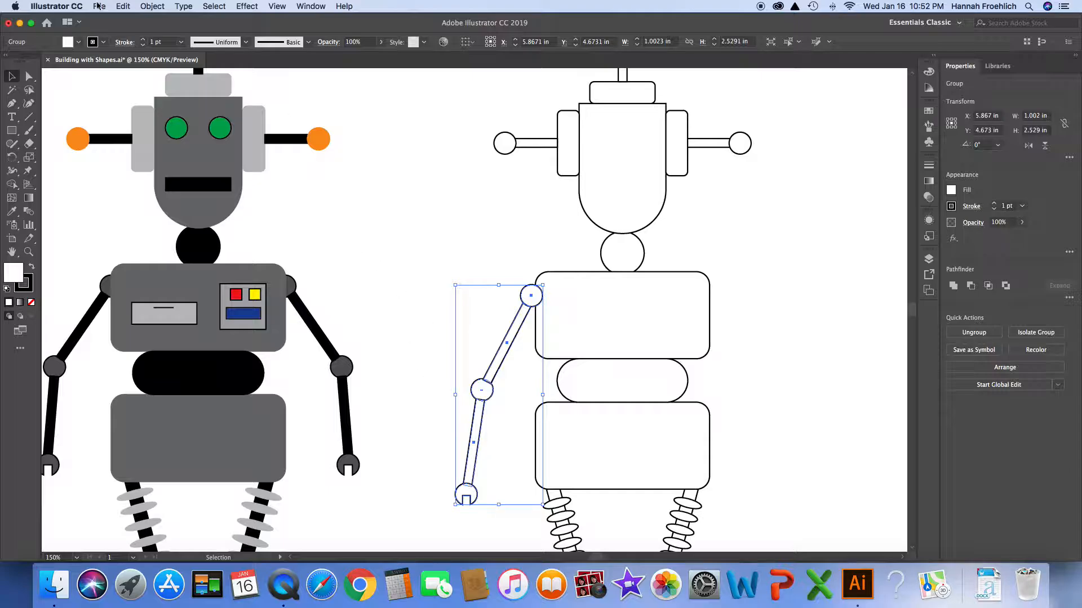
pyautogui.click(152, 6)
pyautogui.moveTo(200, 31)
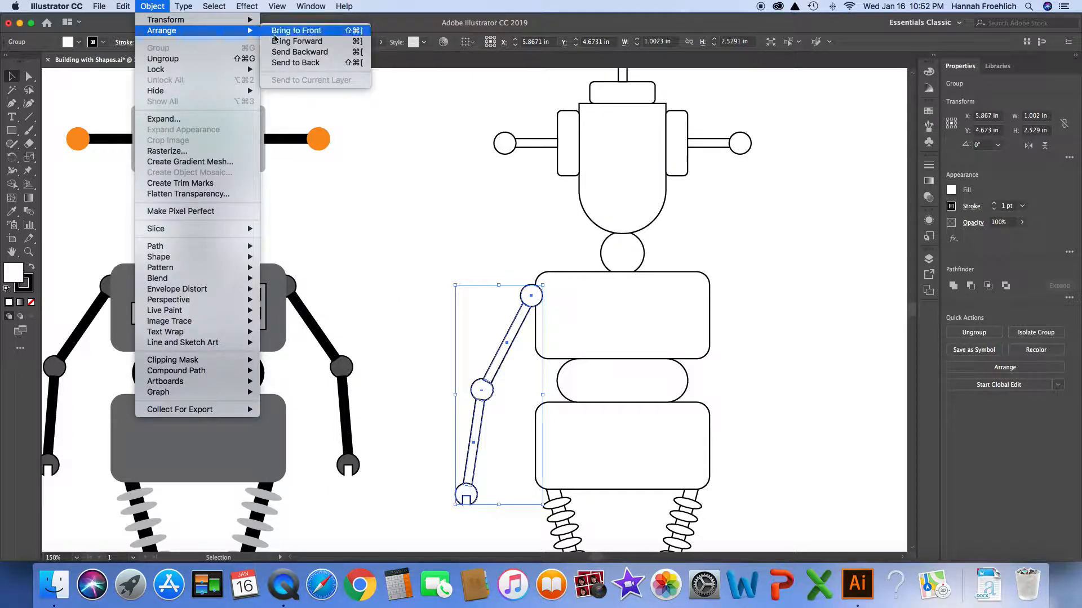
pyautogui.click(292, 63)
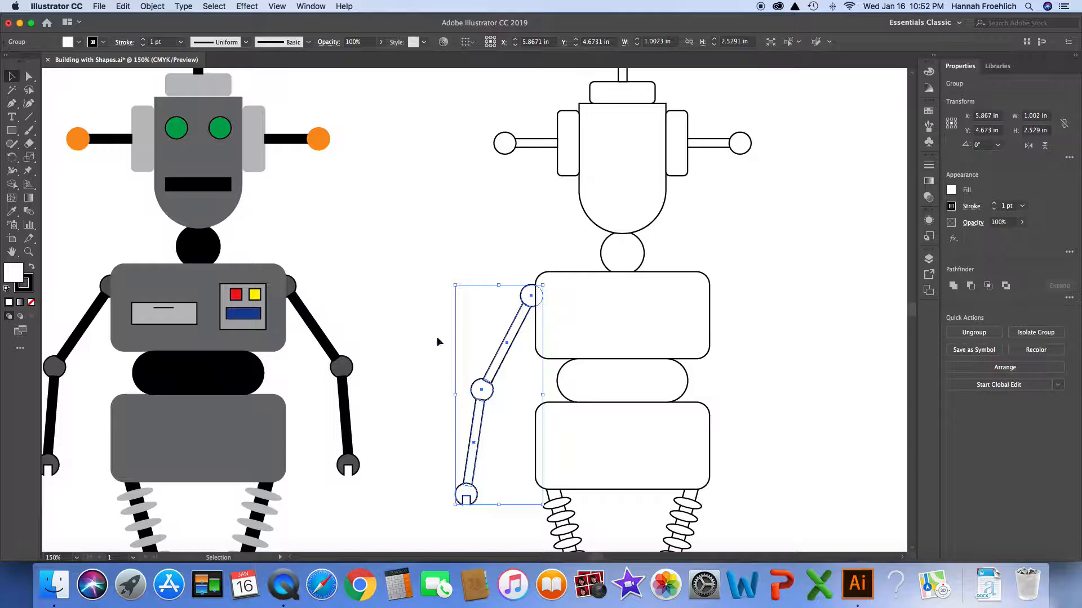
pyautogui.click(436, 329)
# Step: Create a mirrored copy of the left arm group by reflecting it across the vertical axis
pyautogui.click(488, 385)
pyautogui.click(152, 7)
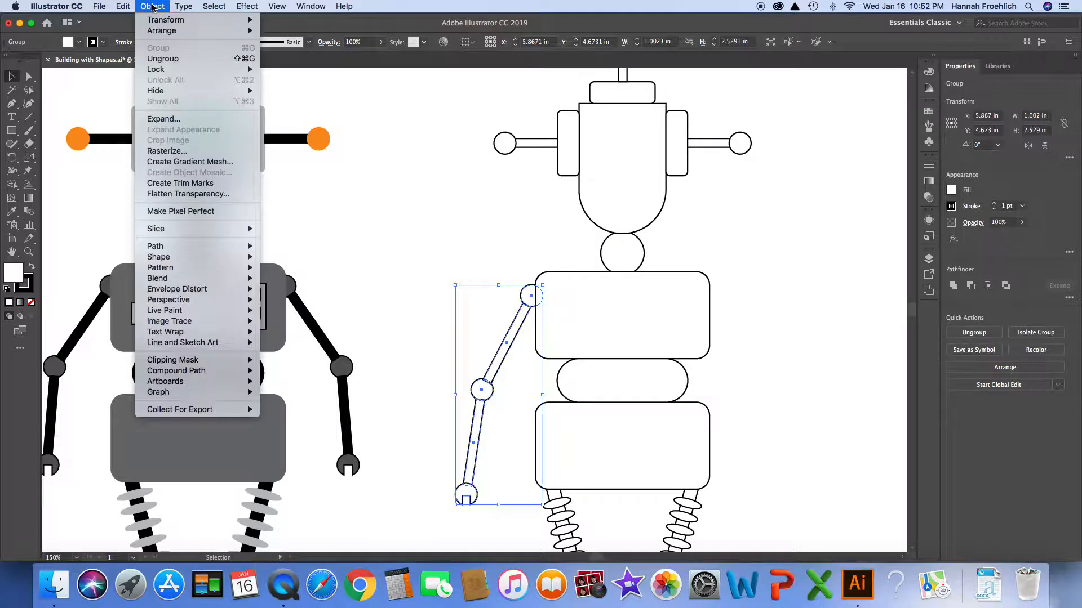
pyautogui.moveTo(169, 20)
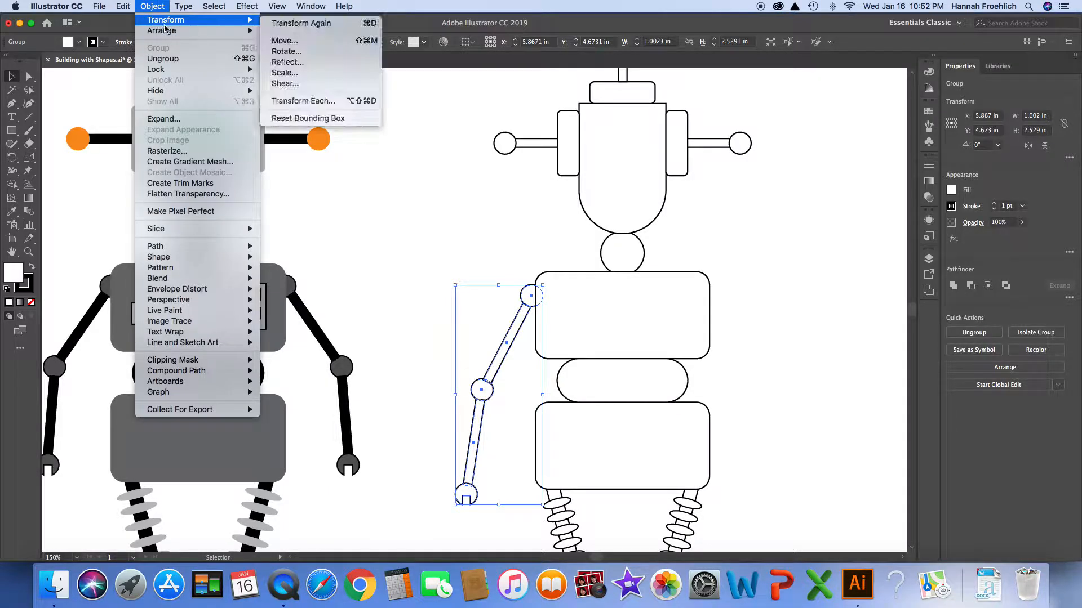
pyautogui.click(291, 62)
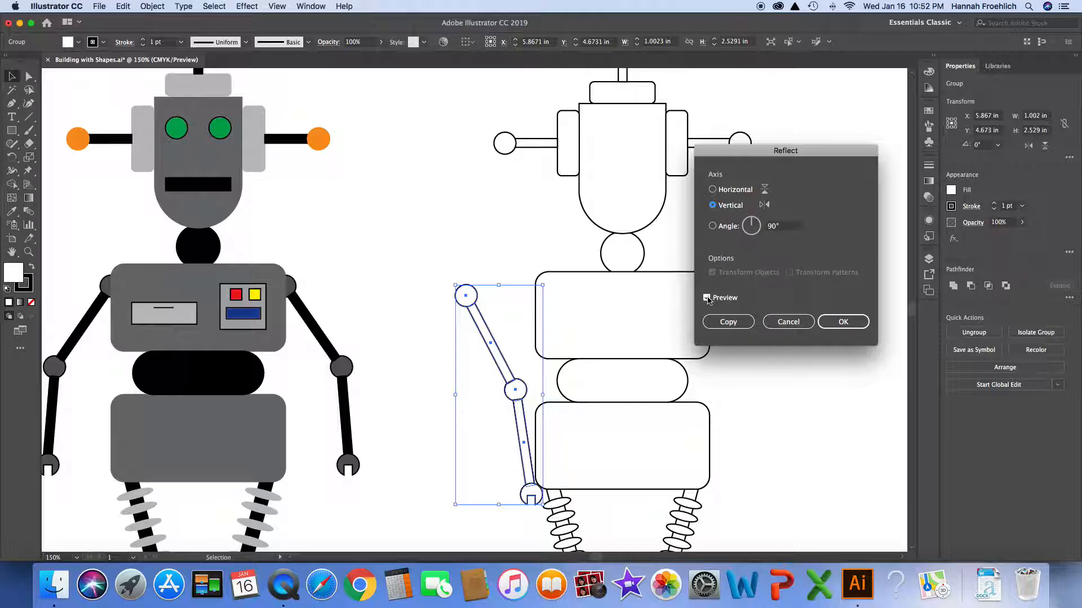
pyautogui.click(729, 322)
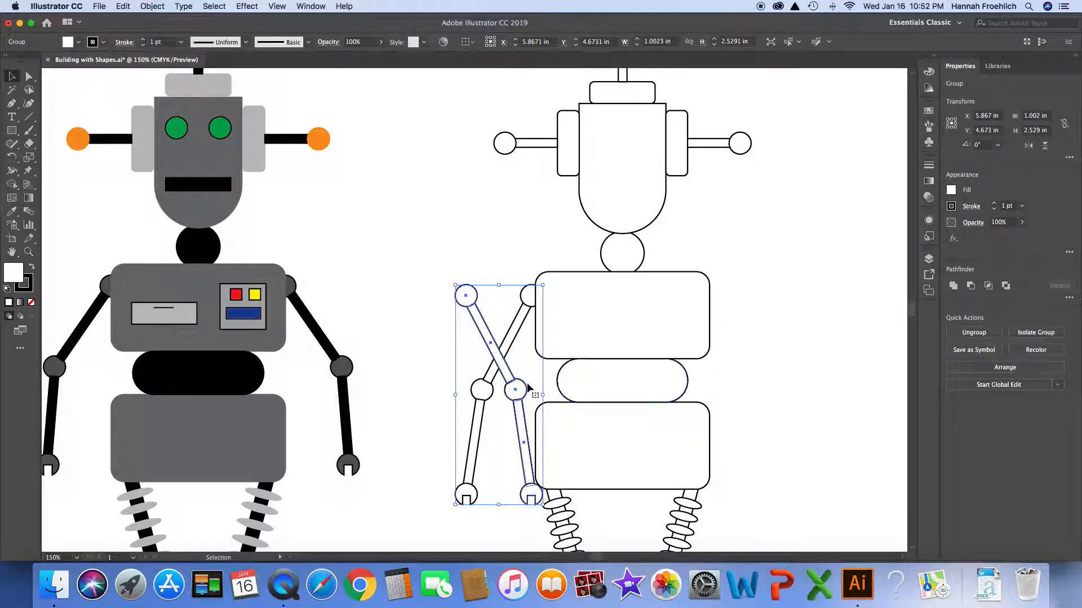
# Step: Move the mirrored arm to the torso's upper-right corner and nudge it right so the shoulder circle slightly overlaps the edge
pyautogui.moveTo(515, 389); pyautogui.dragTo(758, 383)
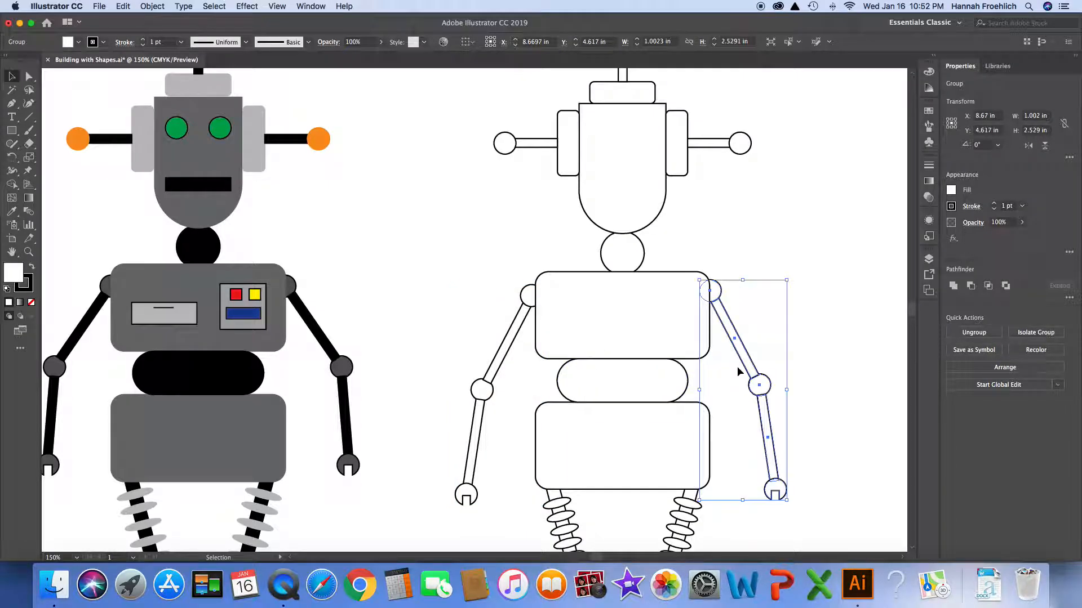
pyautogui.press('Right')
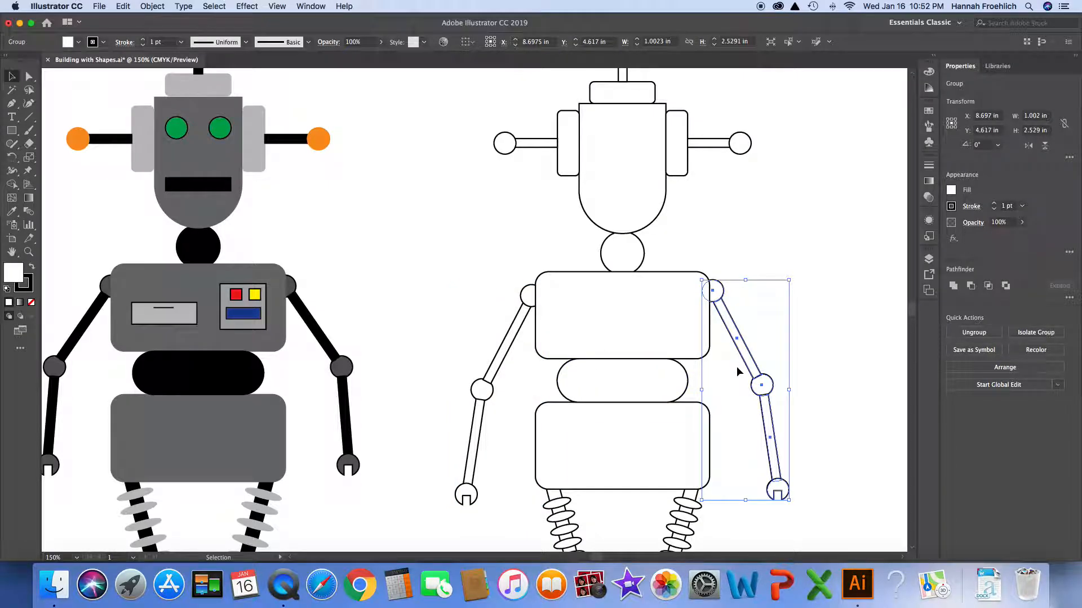
pyautogui.press('Right')
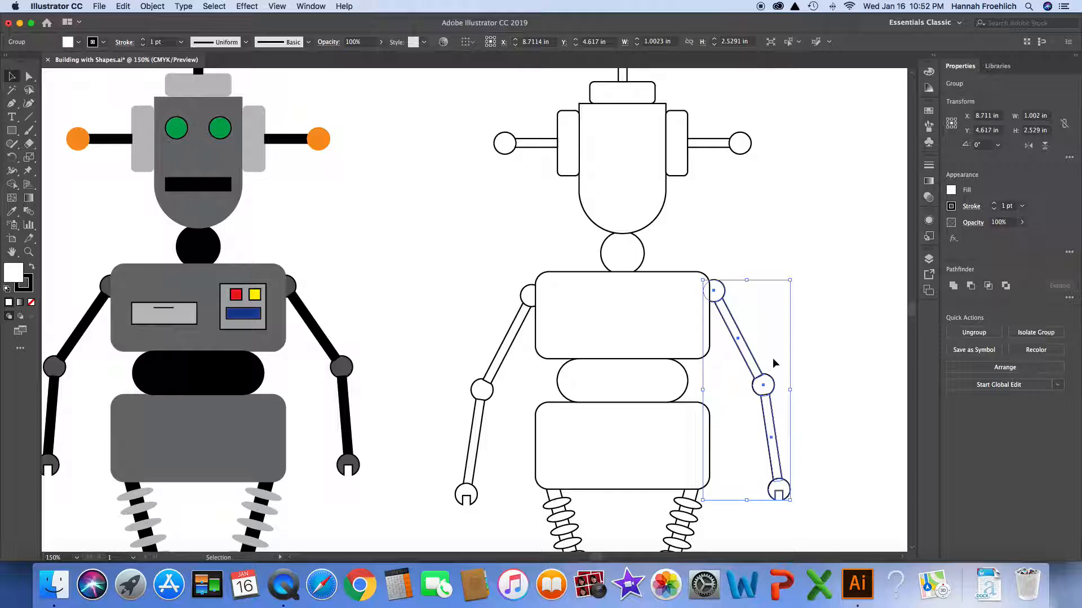
pyautogui.click(812, 356)
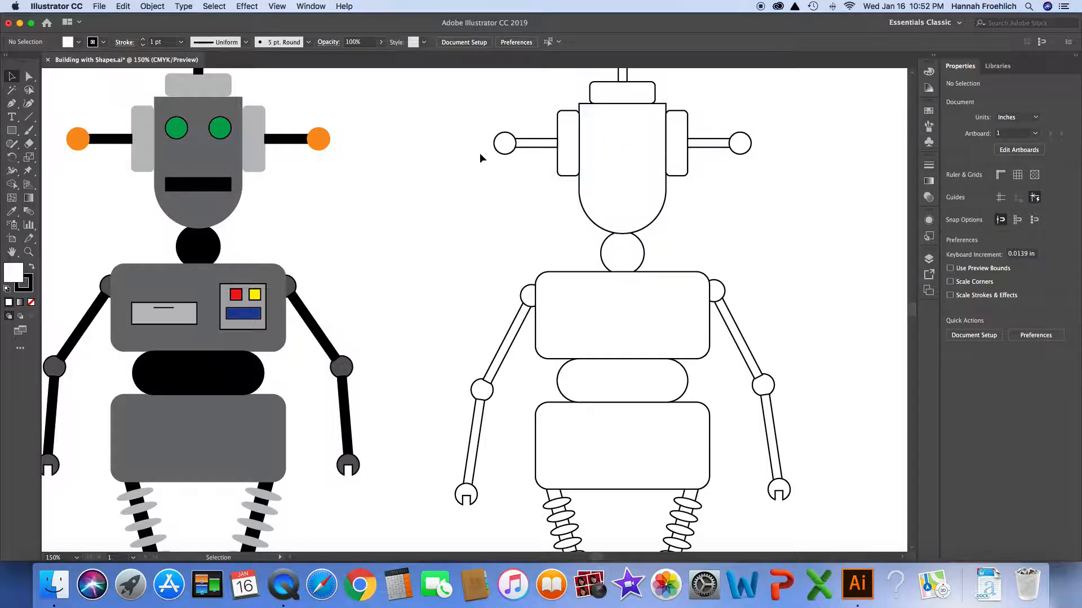
# Step: Isolate the left ear group, place a copy of its antenna ball just below the original, and exit isolation mode
pyautogui.click(507, 151)
pyautogui.doubleClick(508, 156)
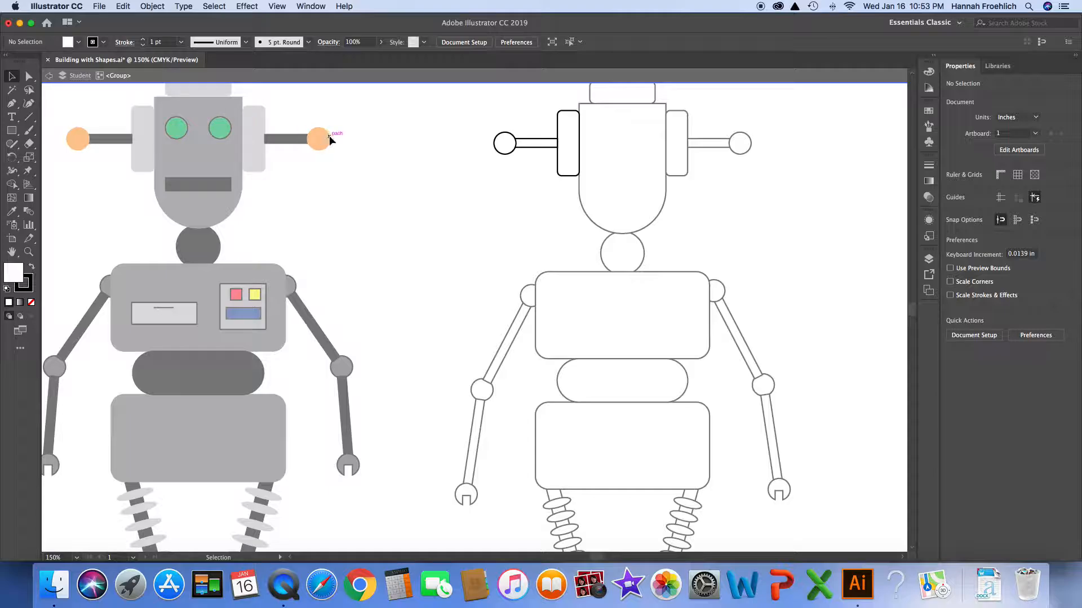
pyautogui.click(505, 145)
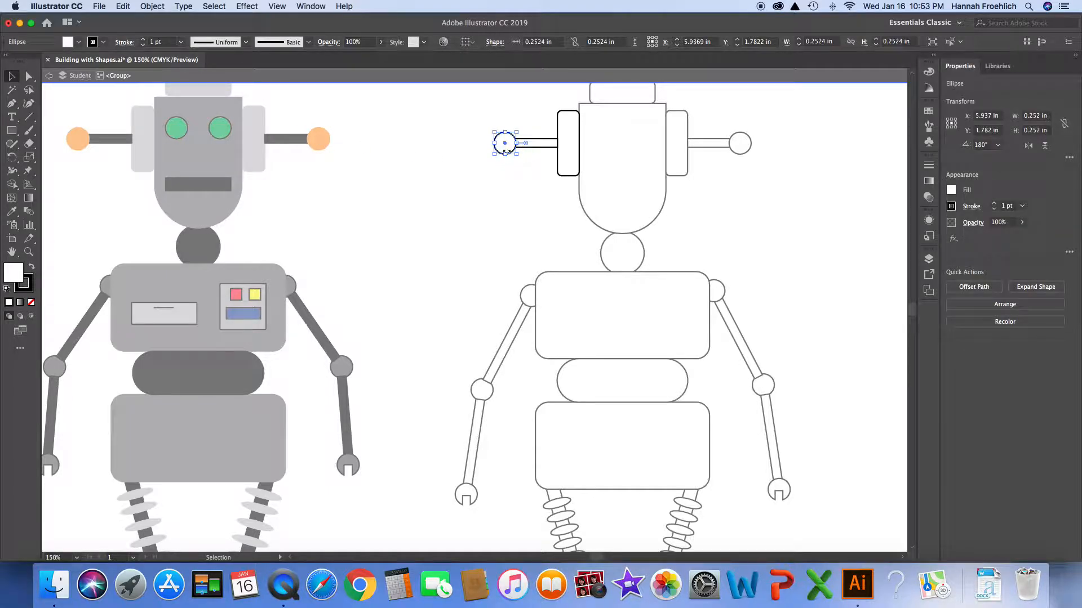
pyautogui.moveTo(502, 143); pyautogui.dragTo(507, 182)
pyautogui.doubleClick(469, 194)
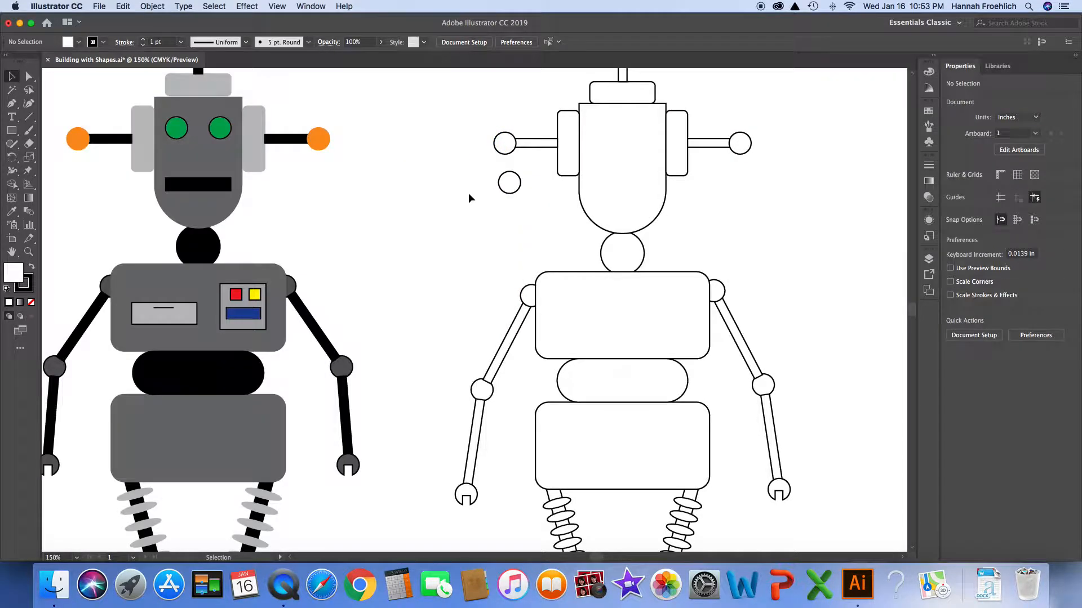
# Step: Ungroup the left ear, antenna and copied circle
pyautogui.click(511, 185)
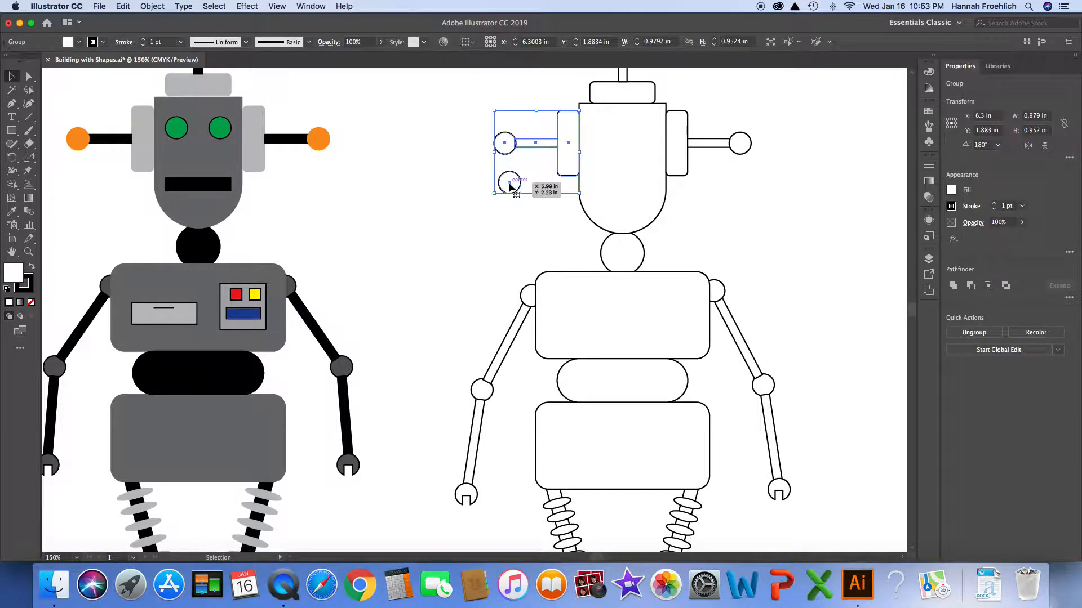
pyautogui.click(485, 181)
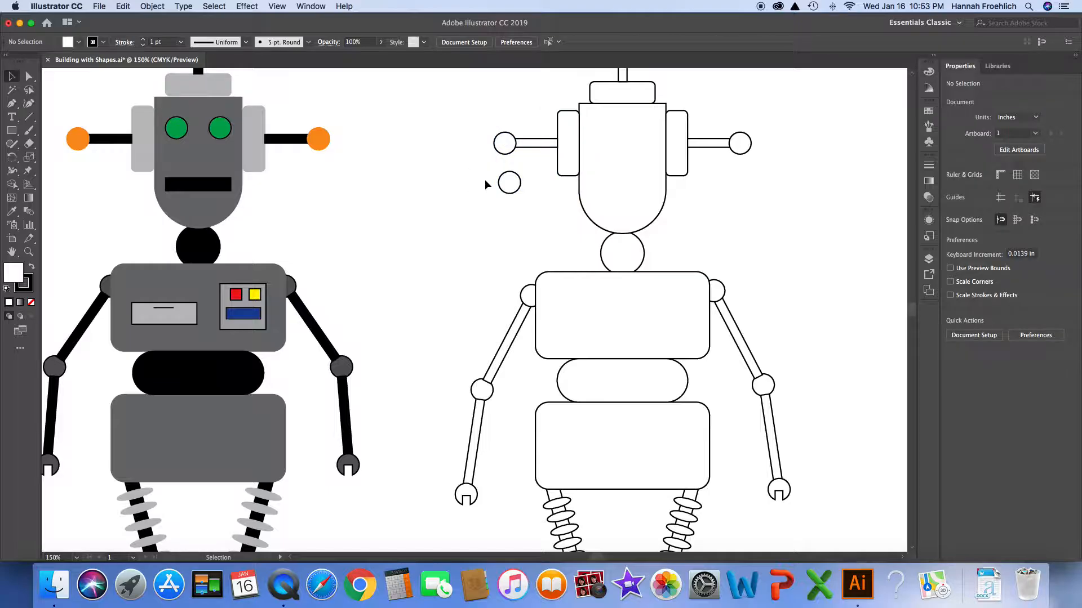
pyautogui.moveTo(496, 124); pyautogui.dragTo(564, 199)
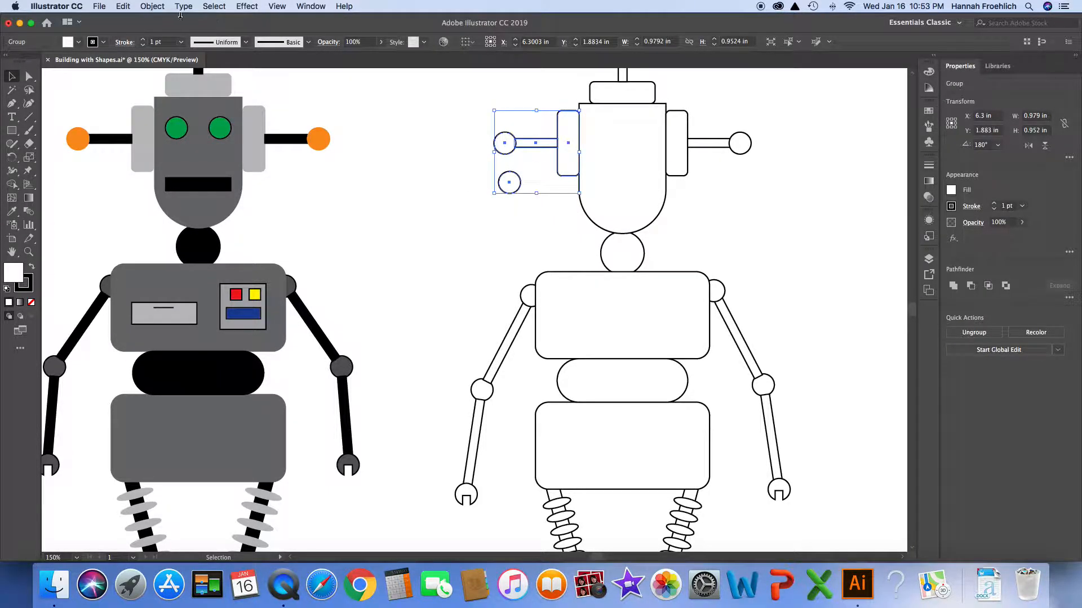
pyautogui.click(159, 7)
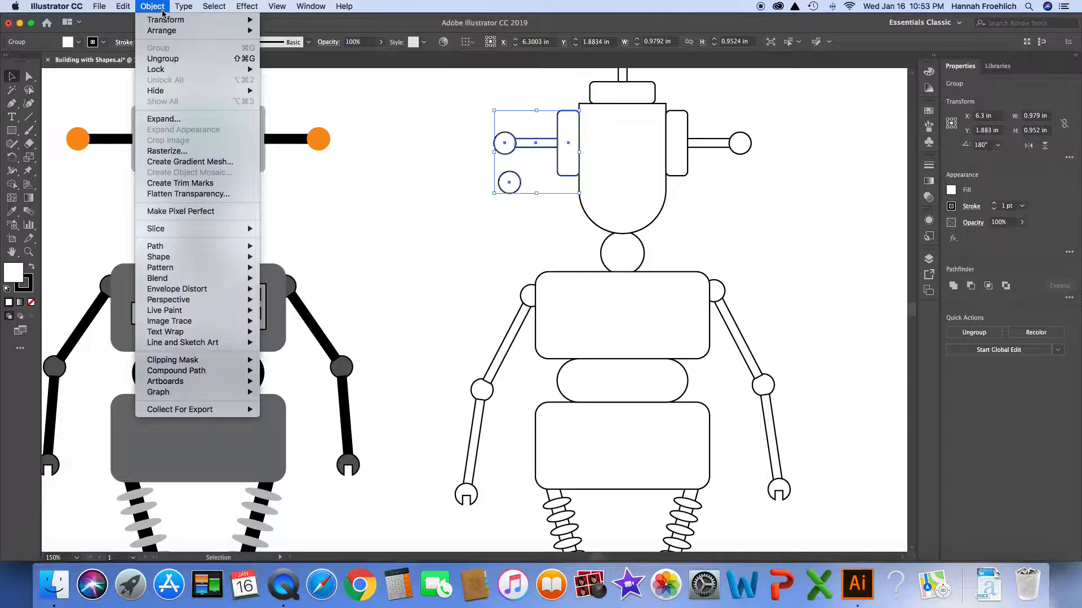
pyautogui.click(162, 59)
# Step: Place the copied circle and a duplicate of it side by side on the upper head as the two eyes
pyautogui.click(452, 211)
pyautogui.moveTo(509, 182); pyautogui.dragTo(646, 131)
pyautogui.click(728, 188)
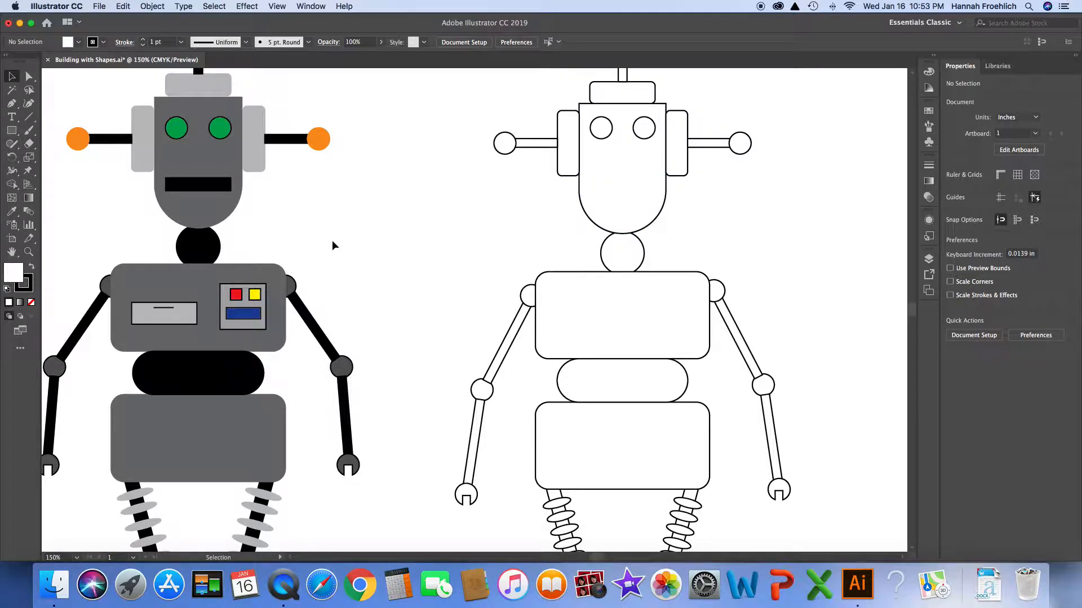
# Step: Draw a mouth rectangle about 0.74 by 0.15 in on the lower head and centre it horizontally on the face
pyautogui.press('m')
pyautogui.moveTo(602, 191); pyautogui.dragTo(667, 205)
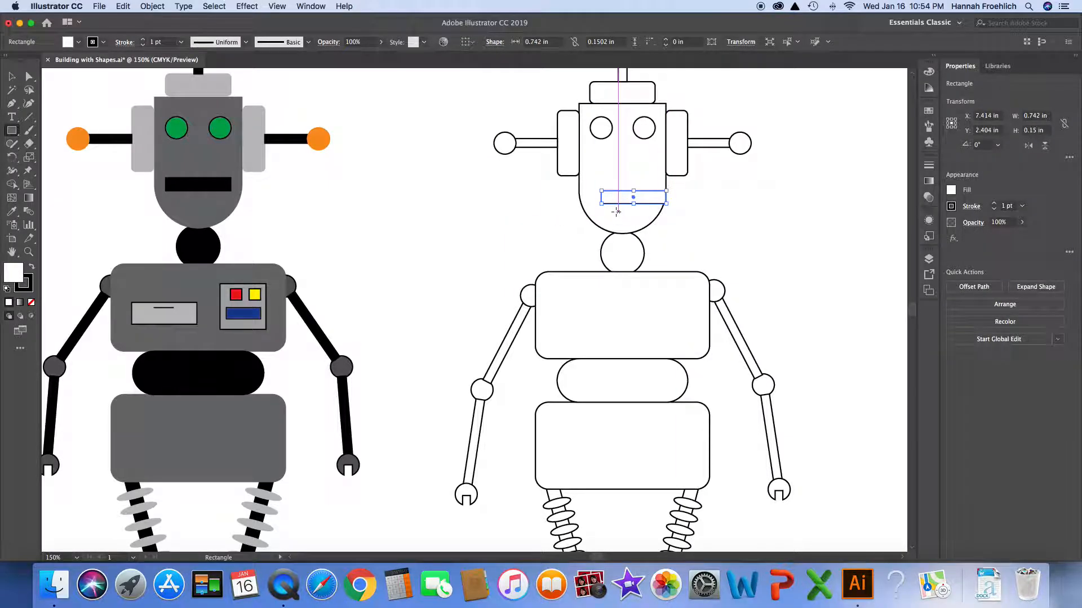
pyautogui.press('v')
pyautogui.moveTo(637, 201); pyautogui.dragTo(624, 199)
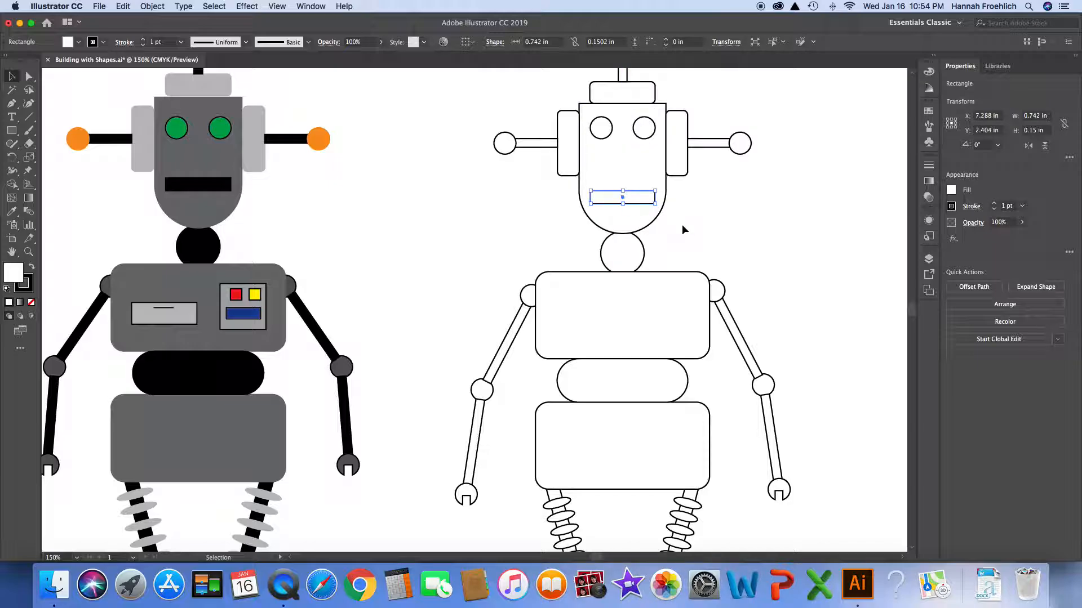
# Step: Nudge the mouth rectangle up on the face to match the reference robot's mouth height
pyautogui.press('Up')
pyautogui.press('Up')
pyautogui.press('Up')
pyautogui.press('Up')
pyautogui.press('Up')
pyautogui.press('Up')
pyautogui.press('Up')
pyautogui.press('Up')
pyautogui.press('Up')
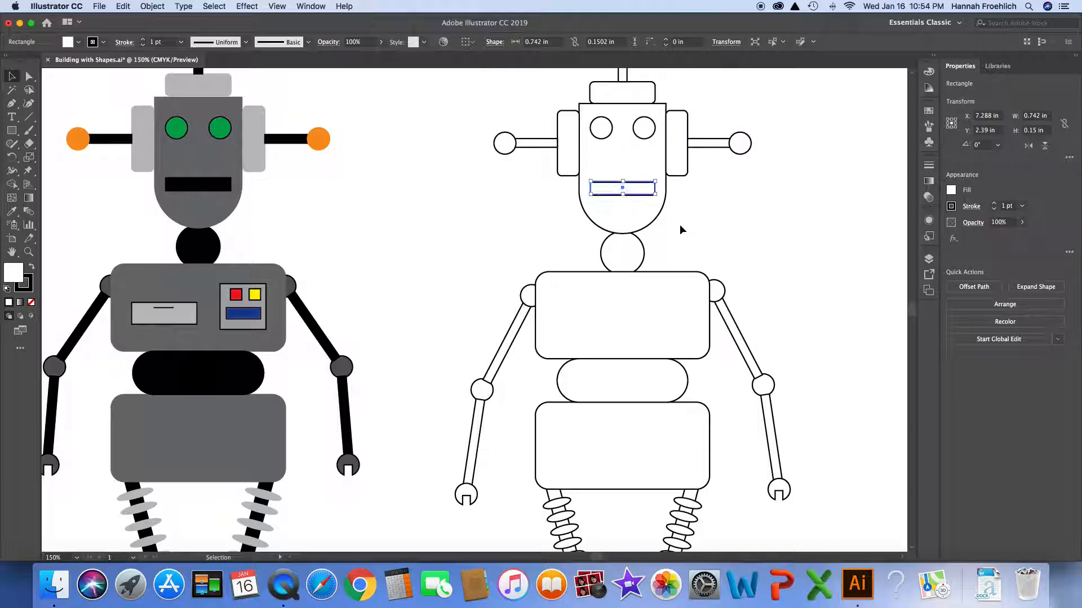
pyautogui.press('Up')
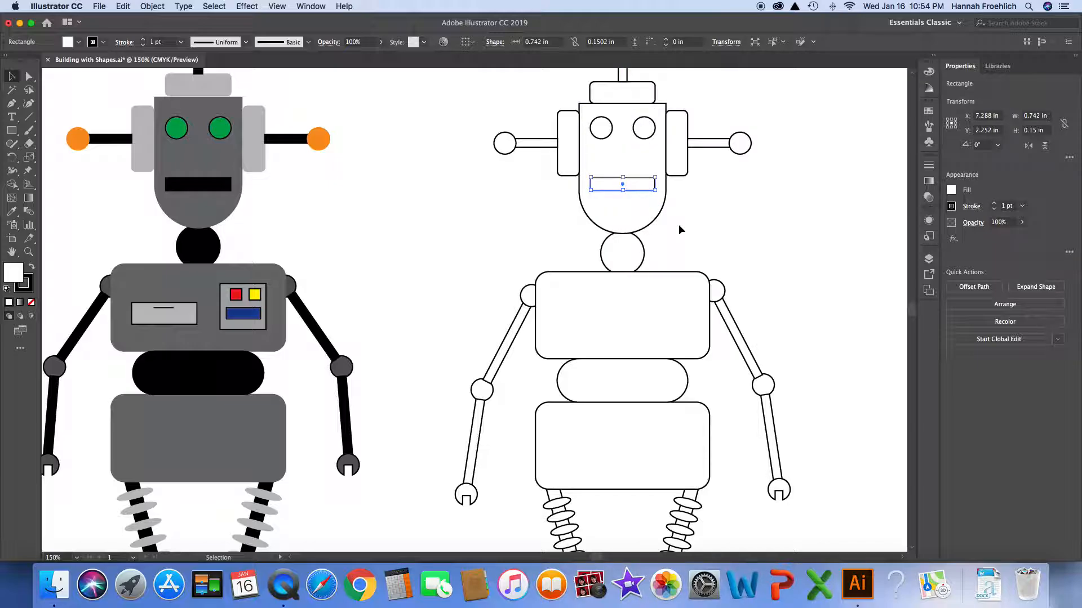
pyautogui.press('Down')
pyautogui.click(735, 219)
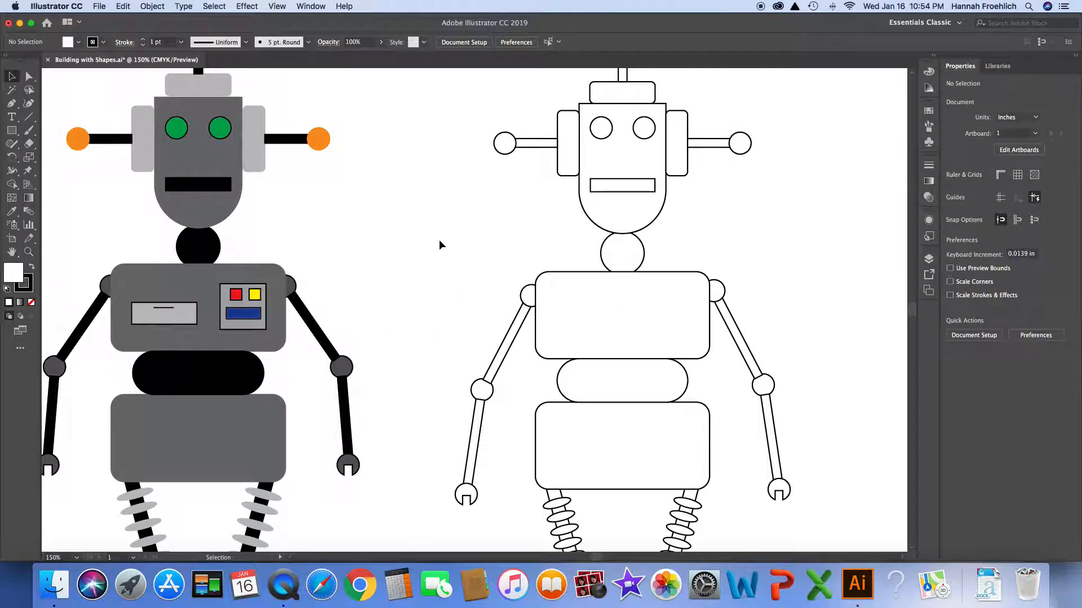
# Step: Draw a control panel square about 0.44 in wide on the torso's right side and shift it slightly upward
pyautogui.press('m')
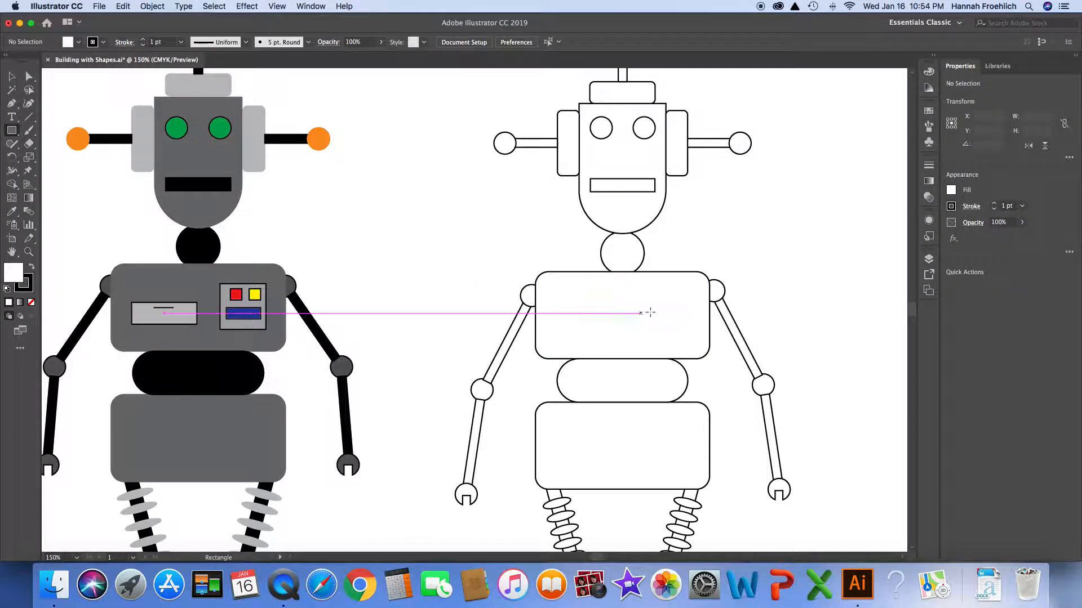
pyautogui.moveTo(660, 297)
pyautogui.mouseDown()
pyautogui.moveTo(707, 324)
pyautogui.moveTo(698, 335)
pyautogui.mouseUp()
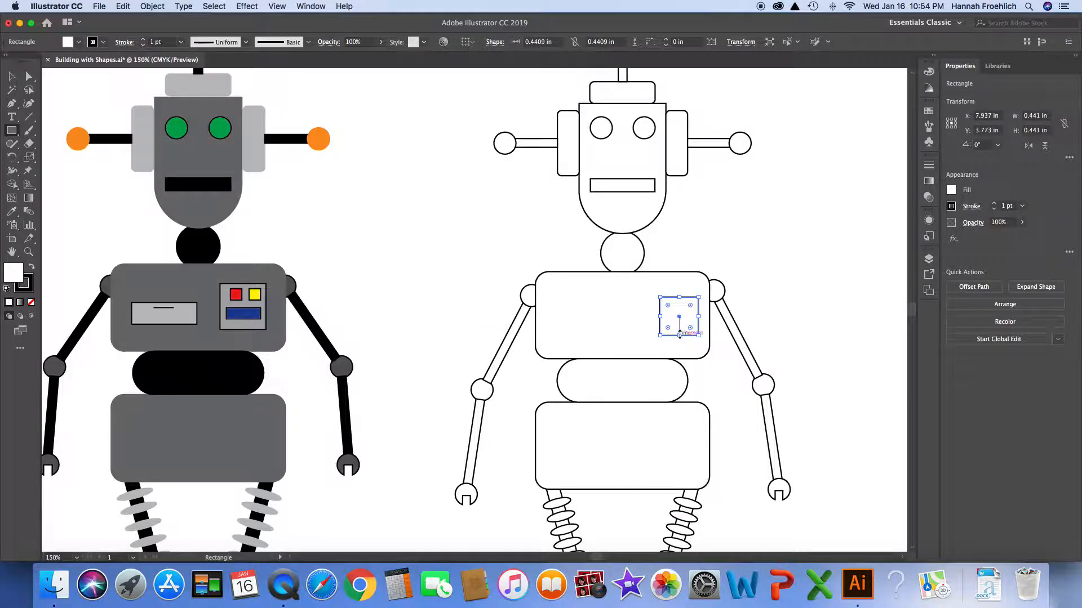
pyautogui.press('v')
pyautogui.moveTo(679, 320); pyautogui.dragTo(680, 313)
pyautogui.click(772, 301)
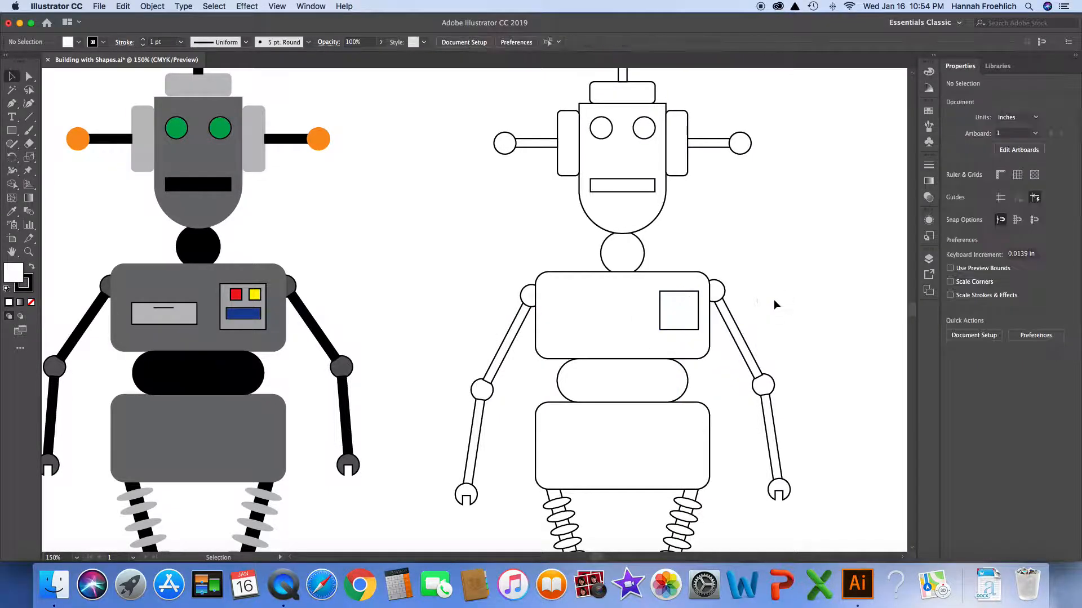
# Step: Nudge the control panel square left, away from the torso's right edge
pyautogui.click(673, 322)
pyautogui.press('Left')
pyautogui.press('Left')
pyautogui.press('Left')
pyautogui.press('Left')
pyautogui.press('Left')
pyautogui.press('Left')
pyautogui.press('Left')
pyautogui.click(773, 299)
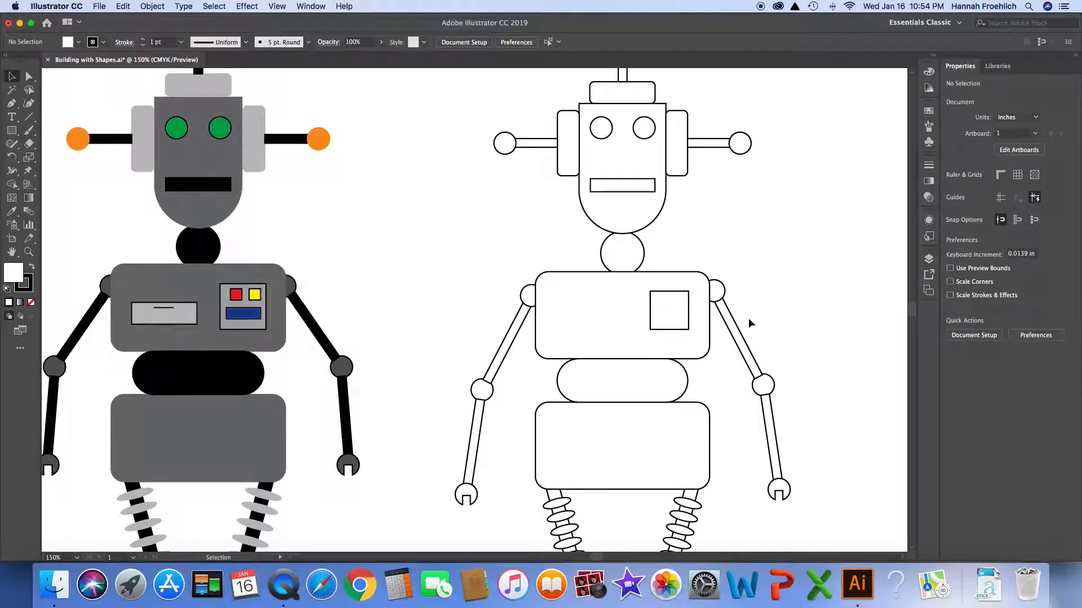
# Step: Draw a button square about 0.12 in wide in the control panel, add a matching one beside it and a wide rectangle below
pyautogui.press('m')
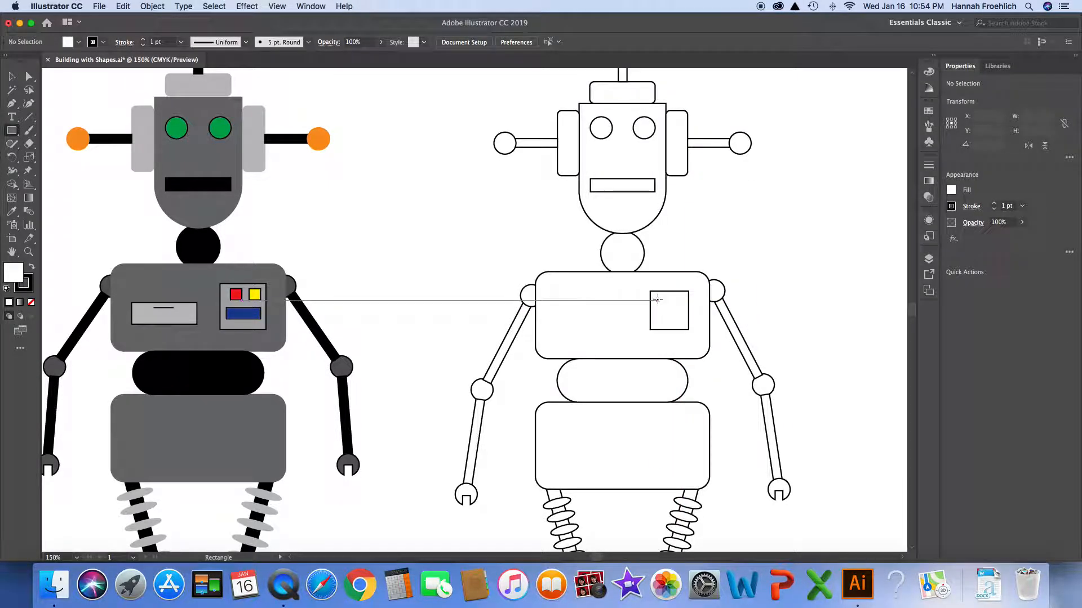
pyautogui.moveTo(658, 298); pyautogui.dragTo(669, 308)
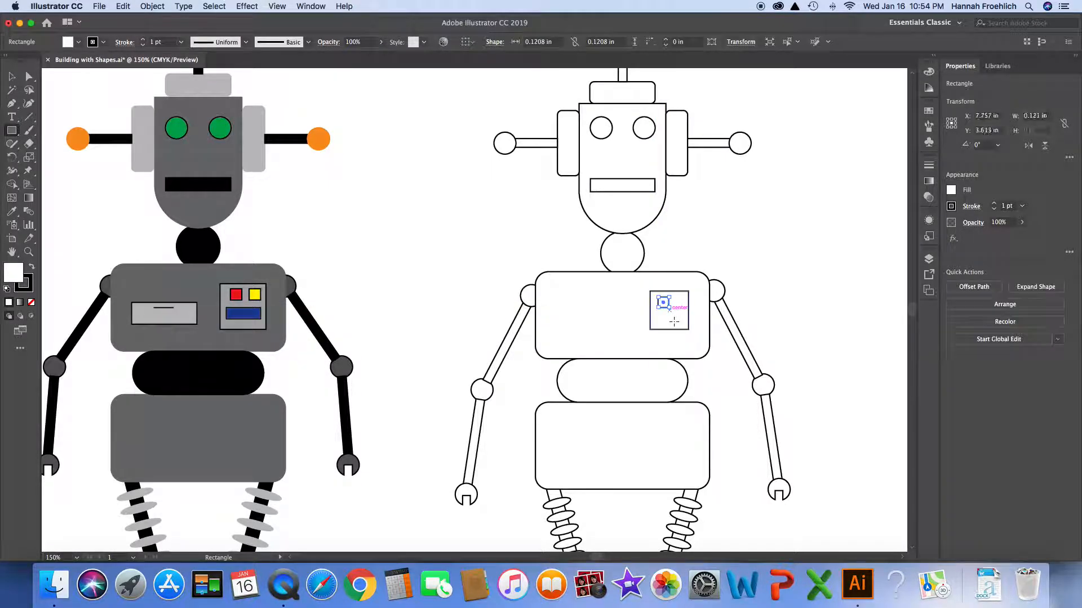
pyautogui.press('v')
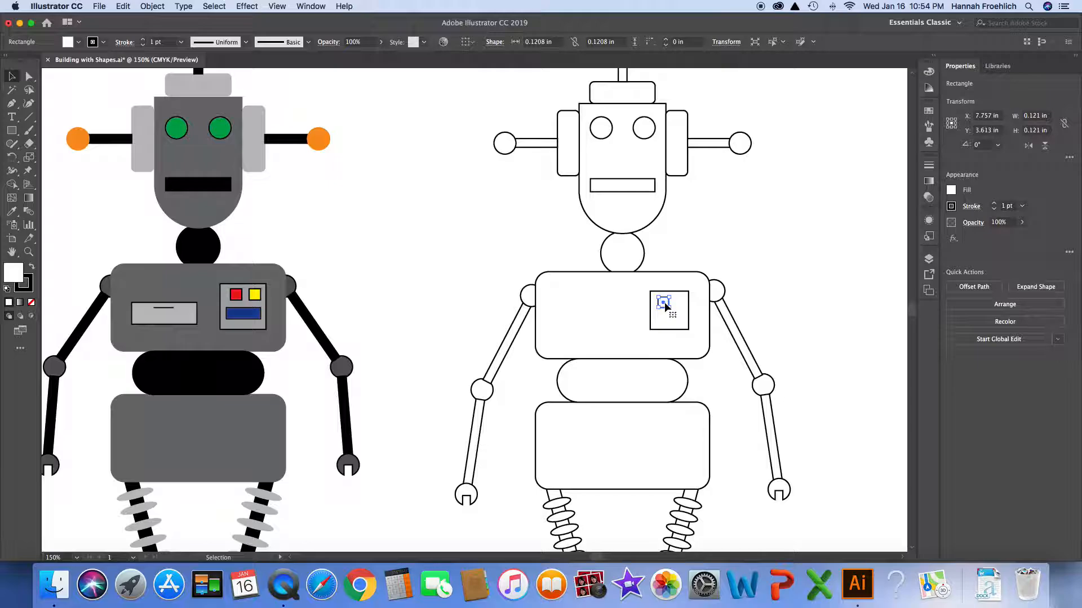
pyautogui.moveTo(664, 304); pyautogui.dragTo(660, 326)
pyautogui.click(793, 298)
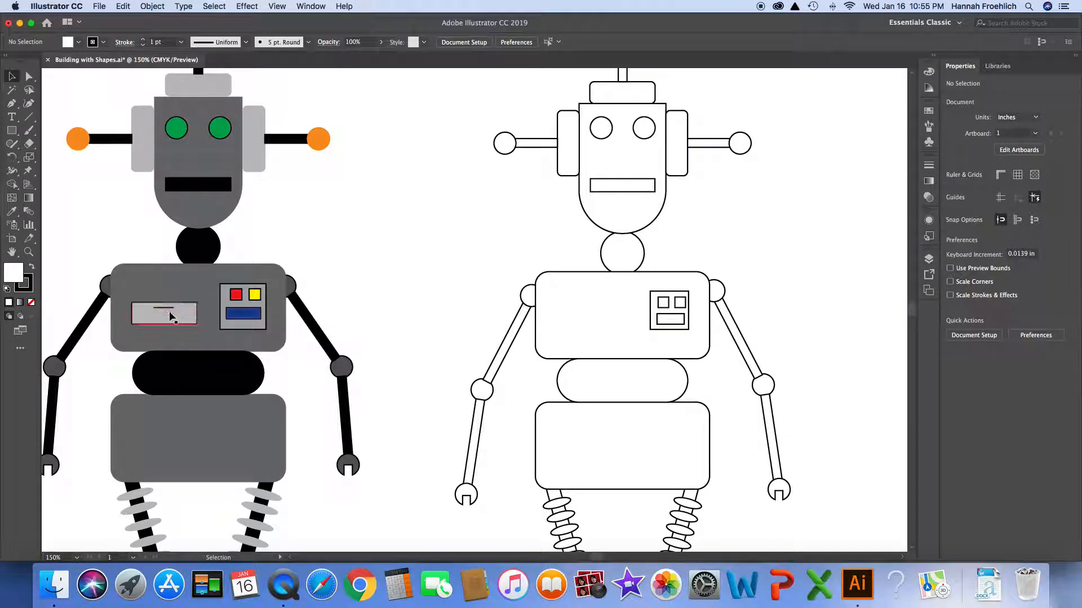
# Step: Draw a slot plate rectangle about 0.80 by 0.23 in on the left half of the torso and deselect it
pyautogui.press('m')
pyautogui.click(561, 309)
pyautogui.moveTo(561, 309); pyautogui.dragTo(628, 326)
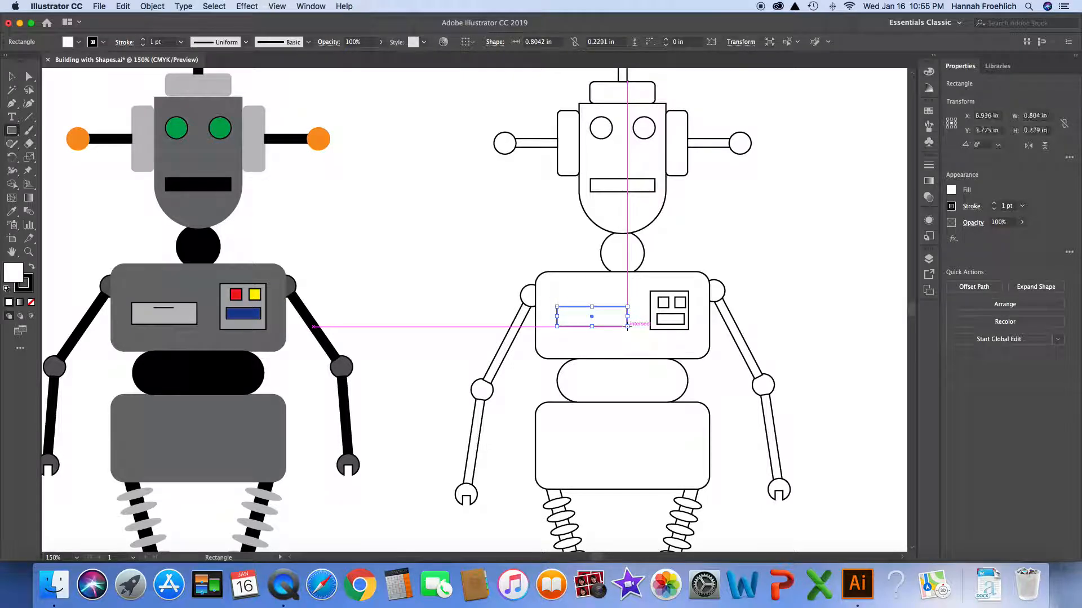
pyautogui.press('v')
pyautogui.click(511, 263)
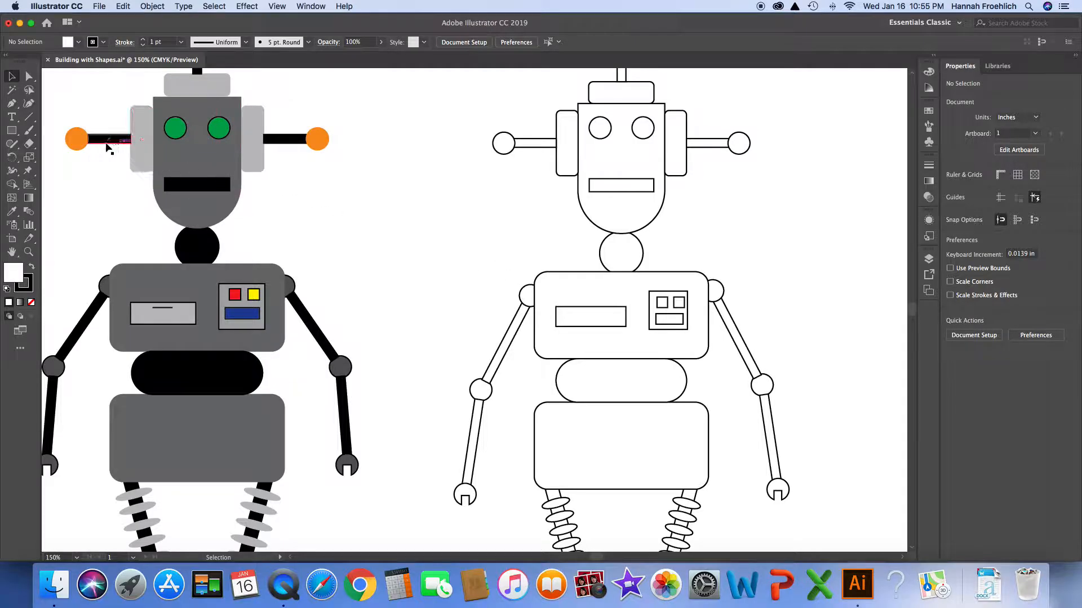
# Step: Draw a horizontal slot line about 0.30 in long inside the torso's slot plate, nudge it slightly left and deselect it
pyautogui.click(29, 117)
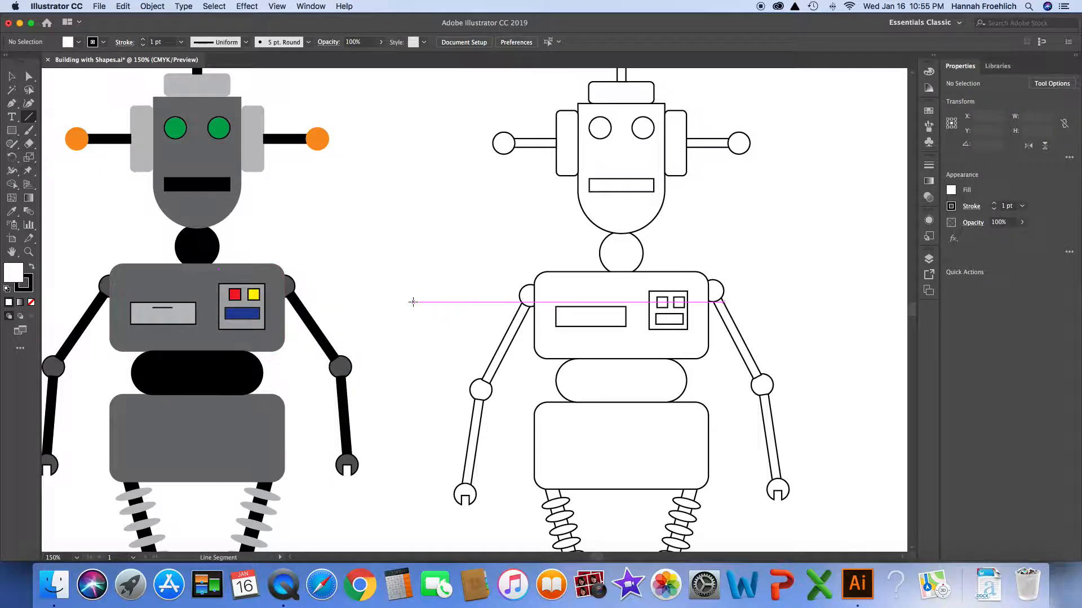
pyautogui.moveTo(577, 313); pyautogui.dragTo(601, 317)
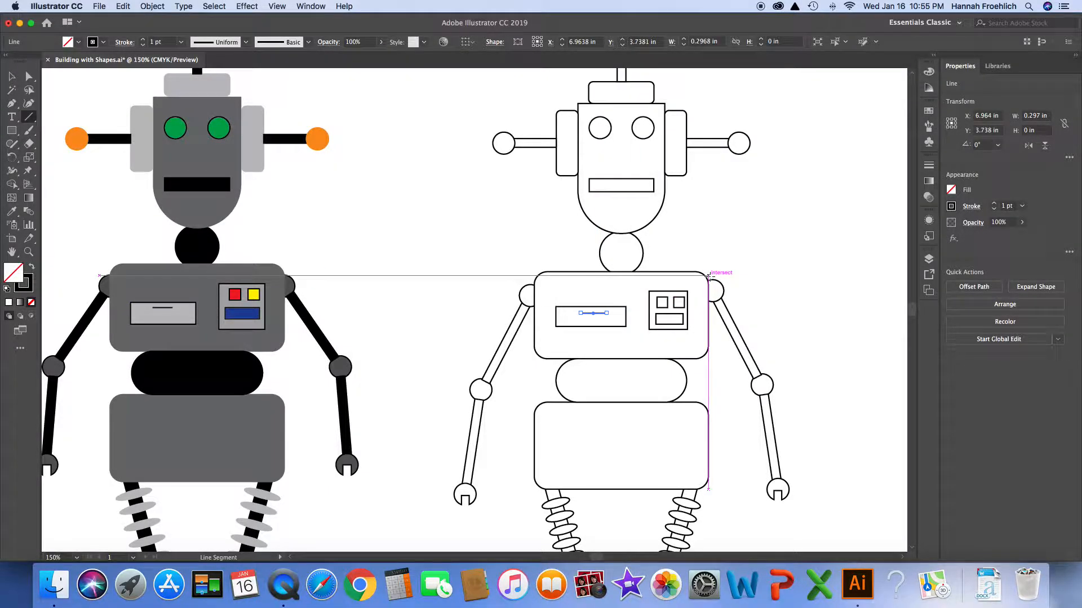
pyautogui.press('v')
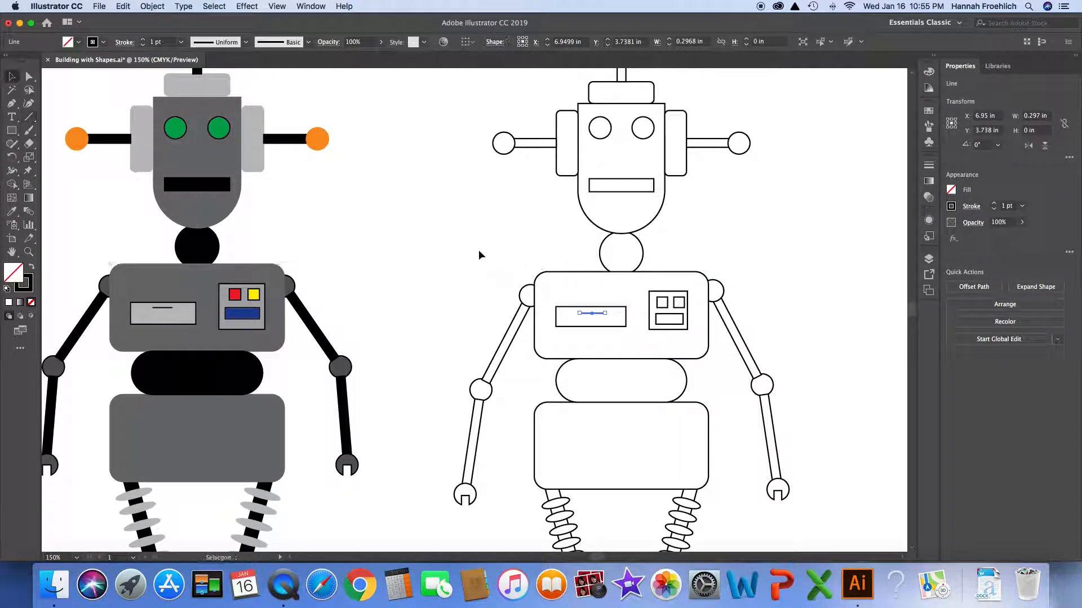
pyautogui.click(477, 249)
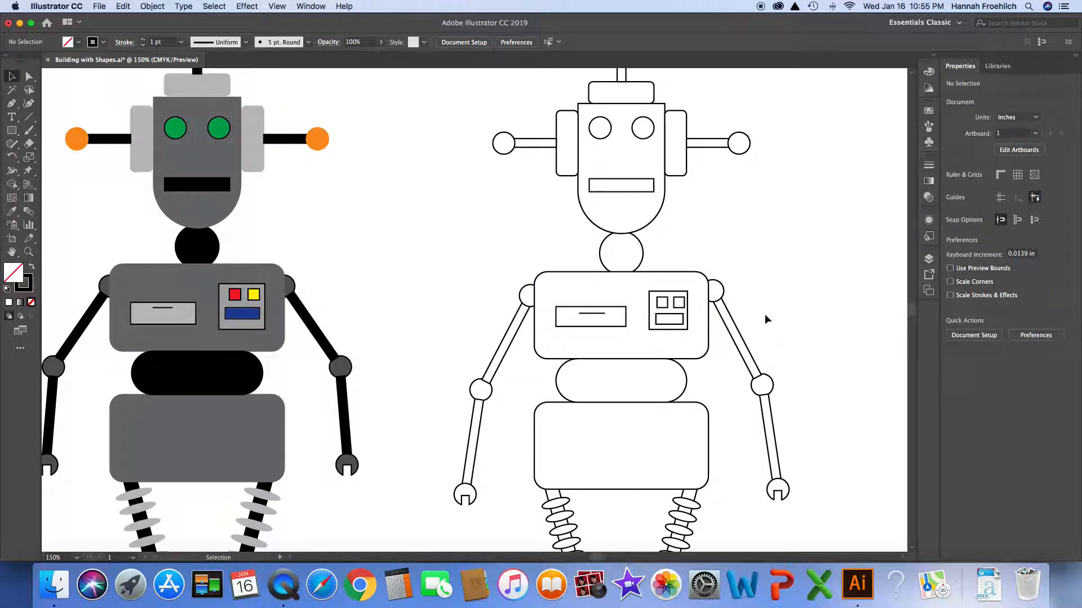
# Step: Draw four vertical tread lines of varying lengths, up to about 0.3 in, inward from each of the left wheel's top and bottom edges
pyautogui.scroll(-1, 764, 315)
pyautogui.press('super+minus')
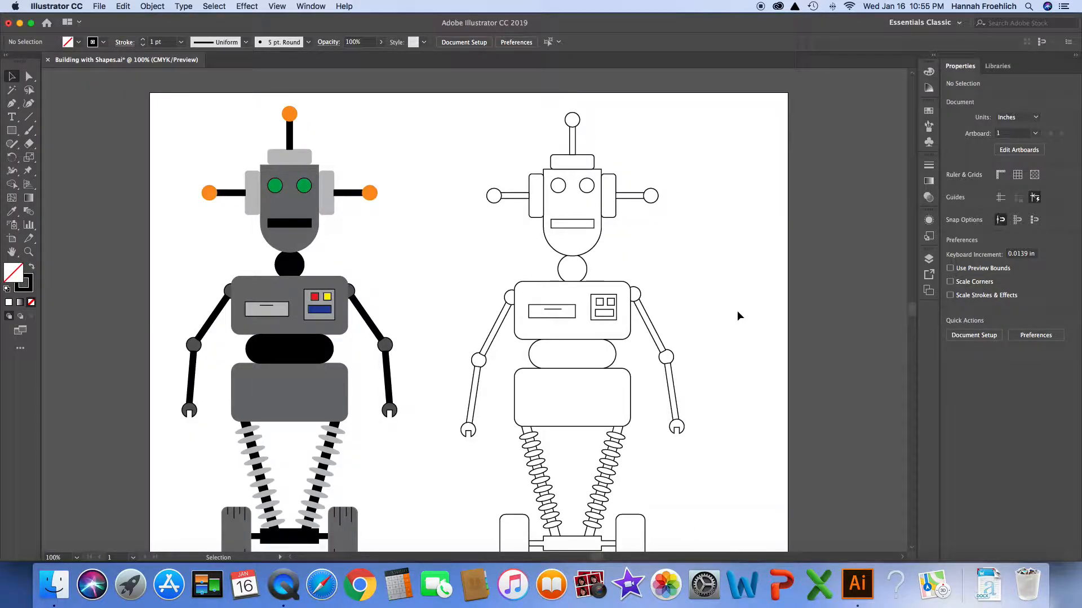
pyautogui.scroll(-2, 739, 315)
pyautogui.scroll(-4, 736, 310)
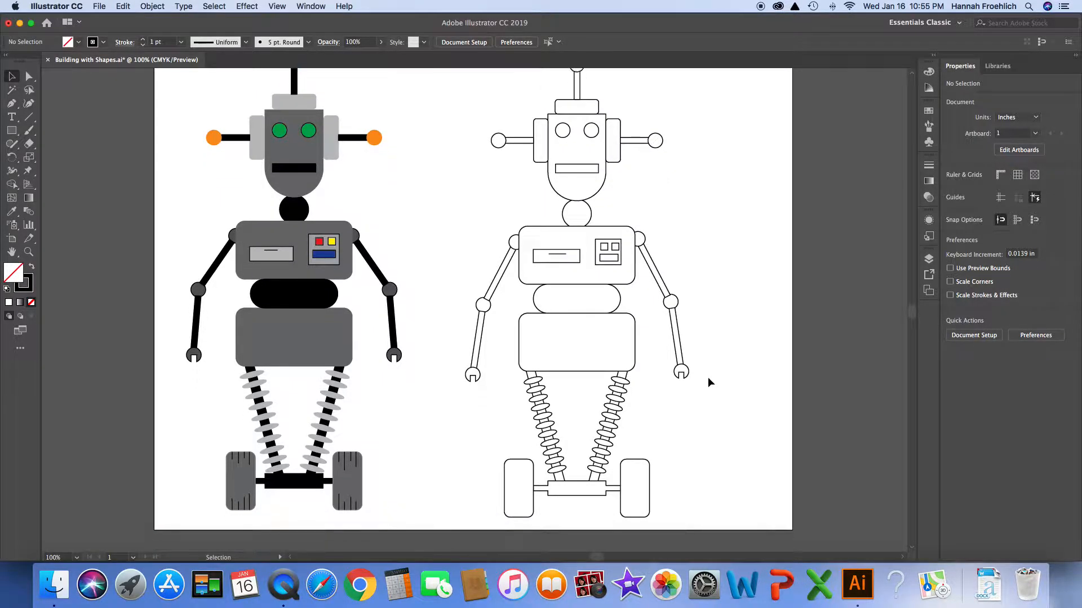
pyautogui.scroll(-5, 708, 383)
pyautogui.press('a')
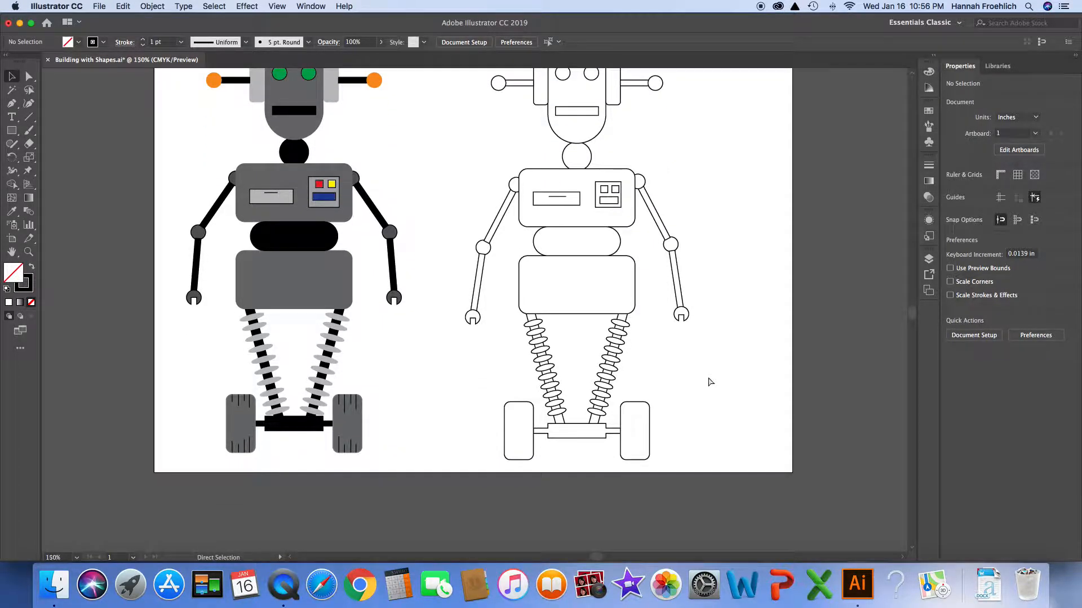
pyautogui.press('super+equal')
pyautogui.press('v')
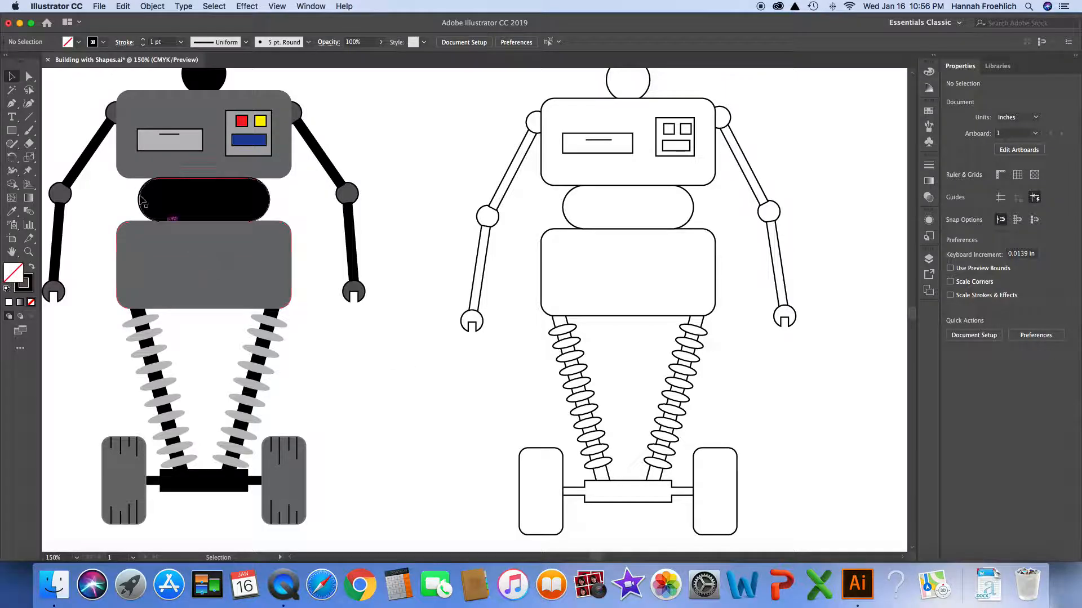
pyautogui.click(28, 116)
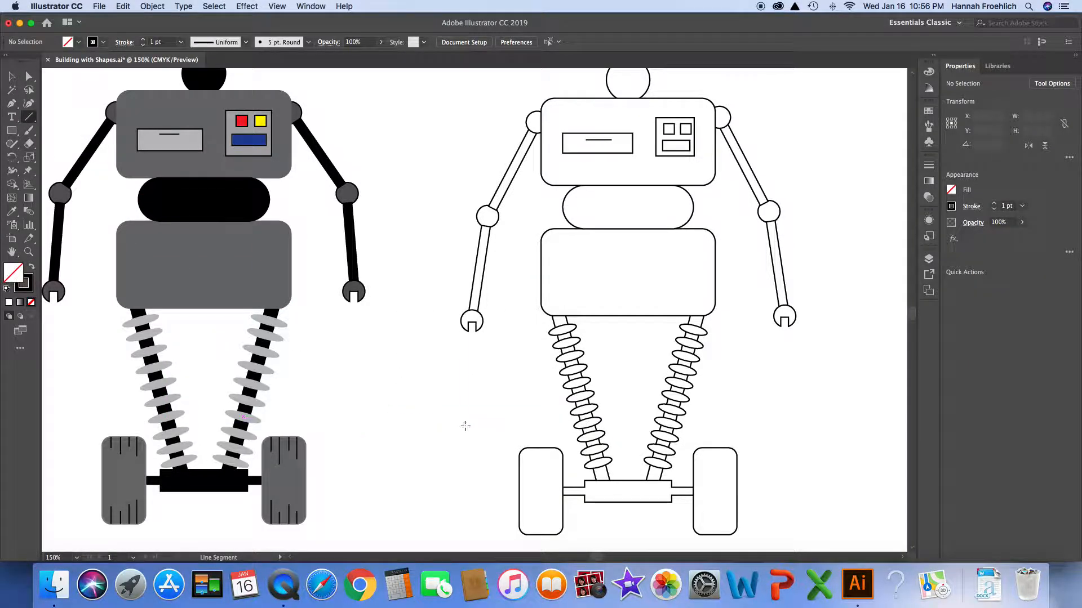
pyautogui.press('super+equal')
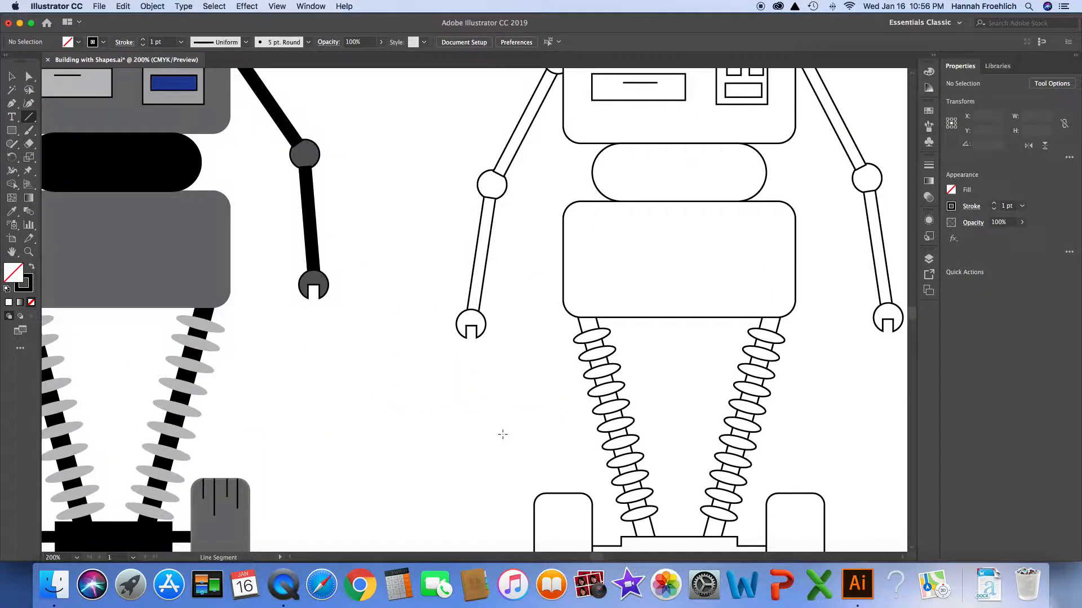
pyautogui.scroll(-4, 502, 434)
pyautogui.scroll(-1, 490, 435)
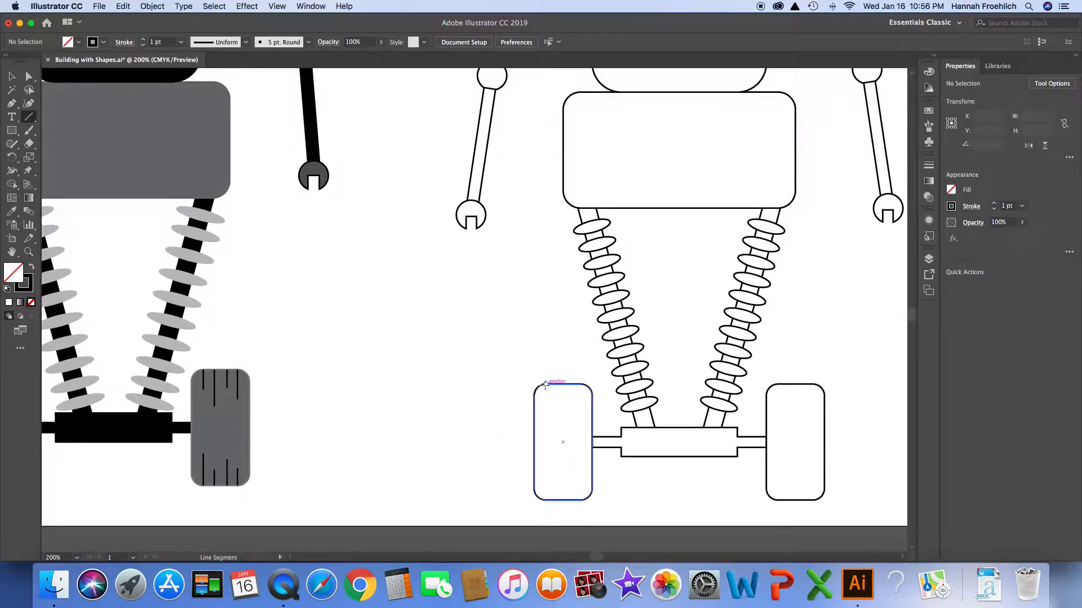
pyautogui.moveTo(546, 385); pyautogui.dragTo(545, 416)
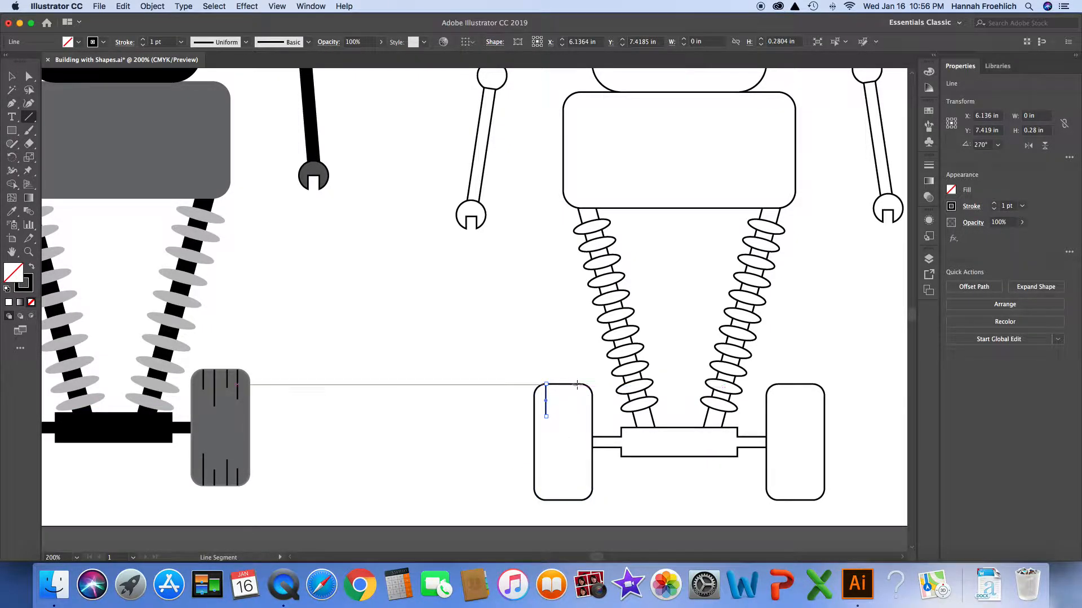
pyautogui.moveTo(581, 385); pyautogui.dragTo(581, 405)
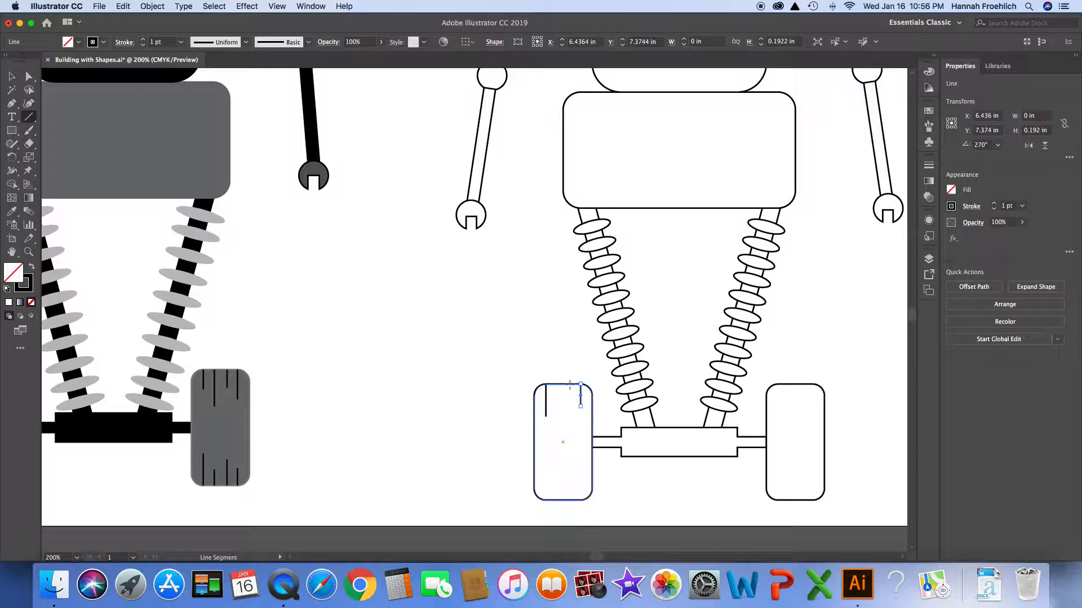
pyautogui.moveTo(570, 385); pyautogui.dragTo(569, 423)
pyautogui.moveTo(556, 385); pyautogui.dragTo(556, 406)
pyautogui.moveTo(546, 500); pyautogui.dragTo(580, 469)
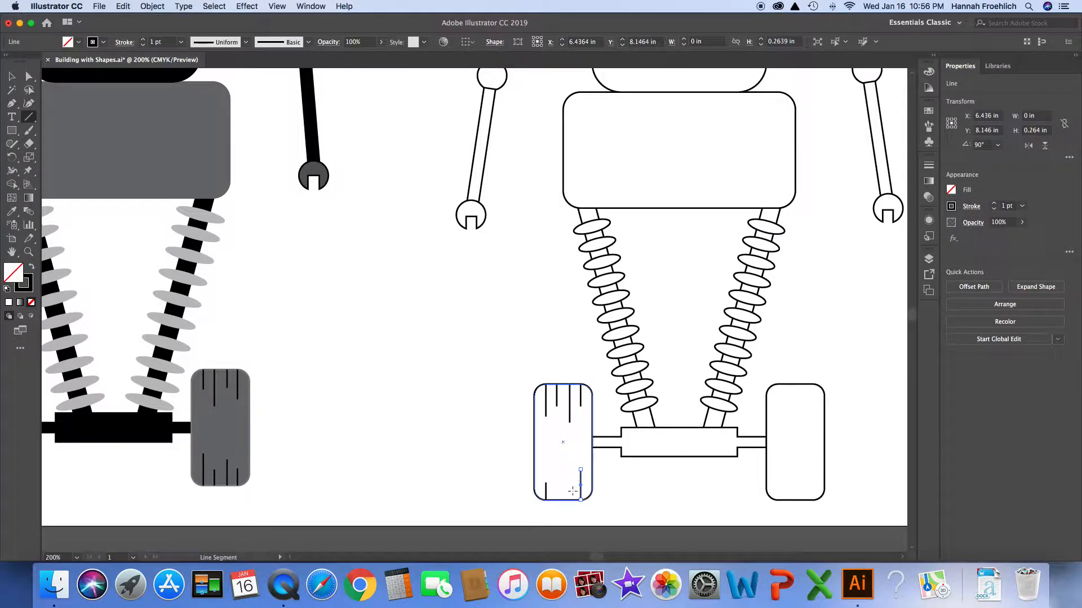
pyautogui.moveTo(569, 500); pyautogui.dragTo(557, 466)
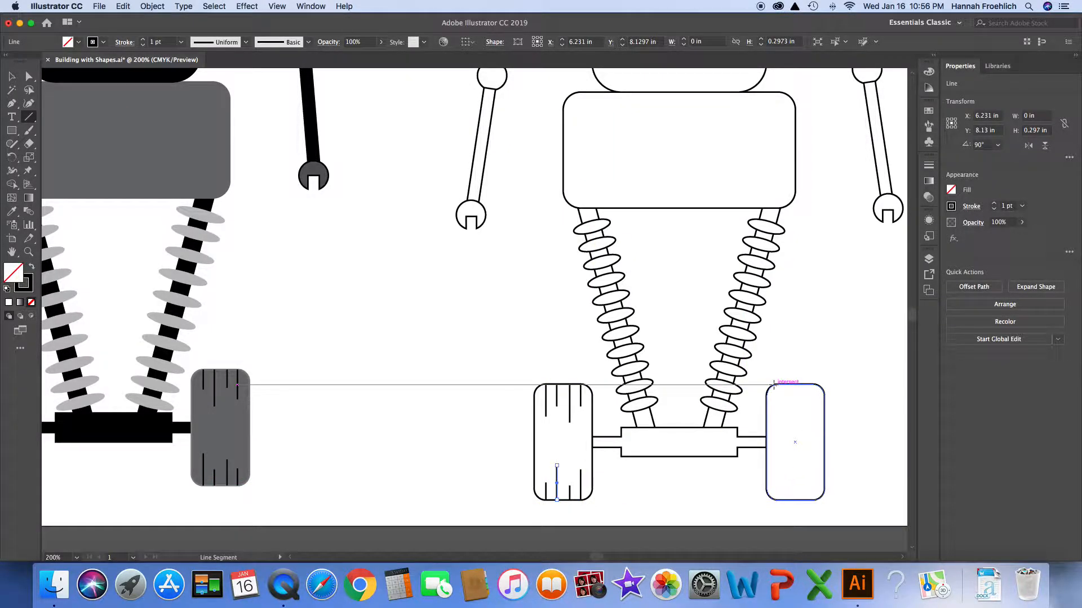
# Step: Draw four uneven vertical tread lines, up to about 0.3 in, inward from the right wheel's top and bottom edges, and deselect
pyautogui.moveTo(778, 385); pyautogui.dragTo(778, 405)
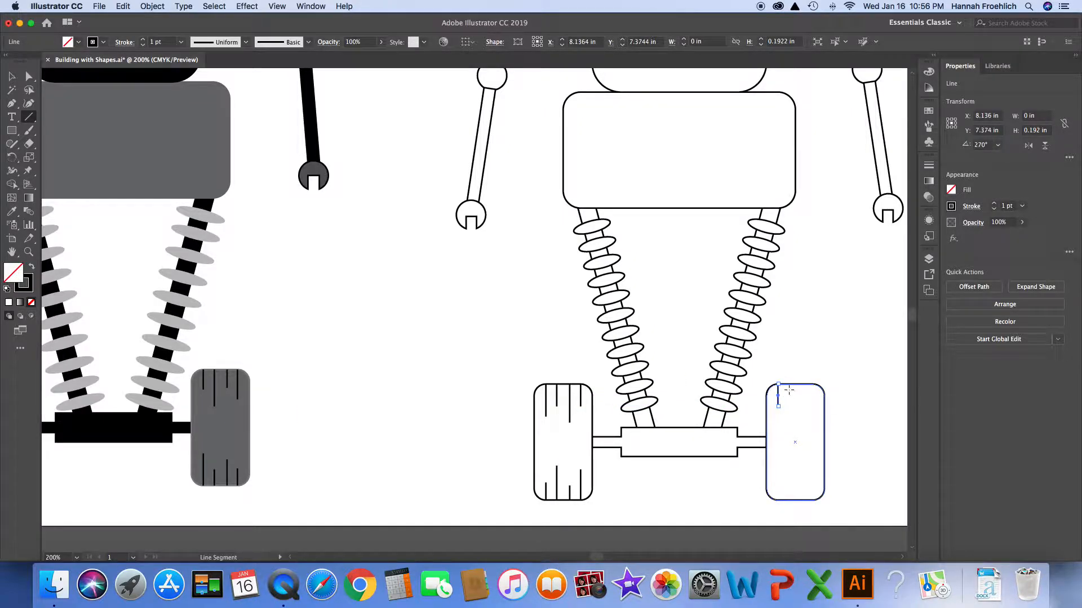
pyautogui.moveTo(811, 386)
pyautogui.mouseDown()
pyautogui.moveTo(812, 417)
pyautogui.moveTo(801, 394)
pyautogui.moveTo(789, 411)
pyautogui.mouseUp()
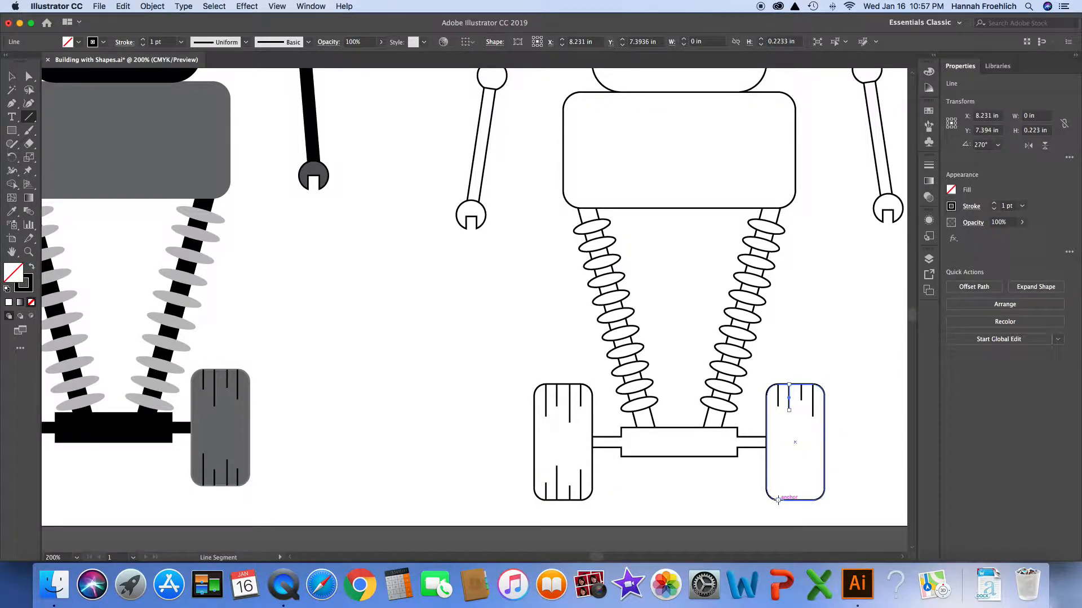
pyautogui.moveTo(778, 500)
pyautogui.mouseDown()
pyautogui.moveTo(778, 472)
pyautogui.moveTo(800, 497)
pyautogui.moveTo(801, 466)
pyautogui.mouseUp()
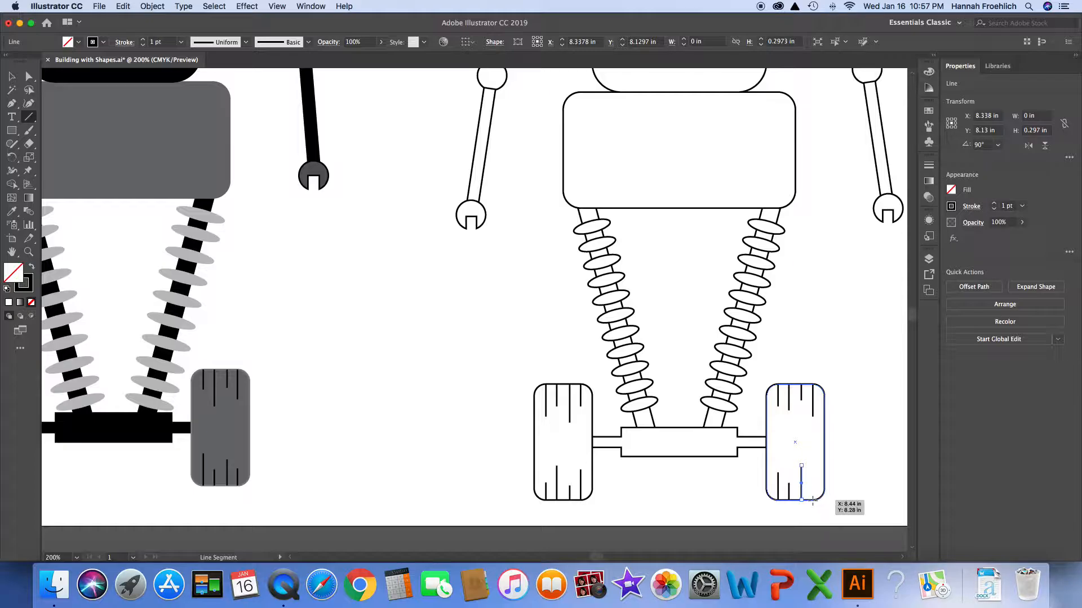
pyautogui.click(813, 500)
pyautogui.moveTo(813, 500); pyautogui.dragTo(812, 473)
pyautogui.press('v')
pyautogui.click(853, 456)
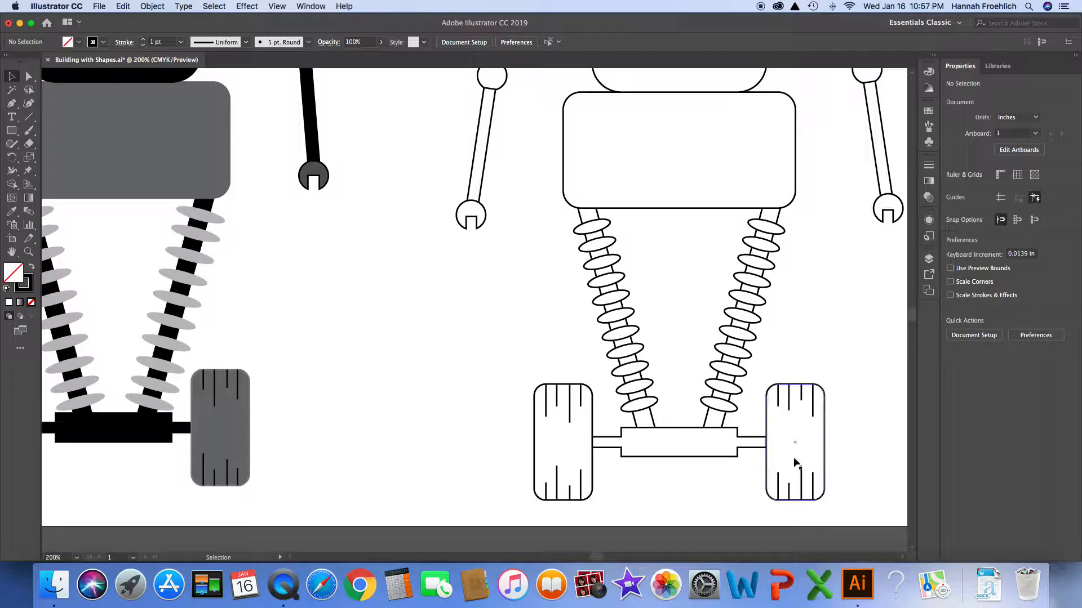
# Step: Isolate the outlined robot's top antenna group so its individual shapes can be edited
pyautogui.press('super+1')
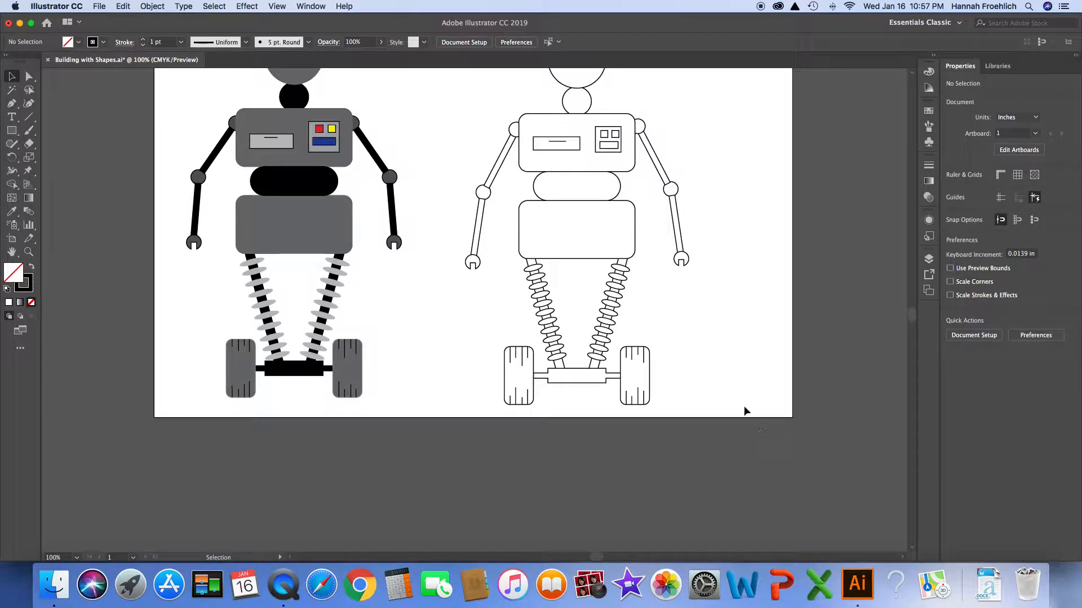
pyautogui.scroll(5, 684, 345)
pyautogui.scroll(-1, 685, 345)
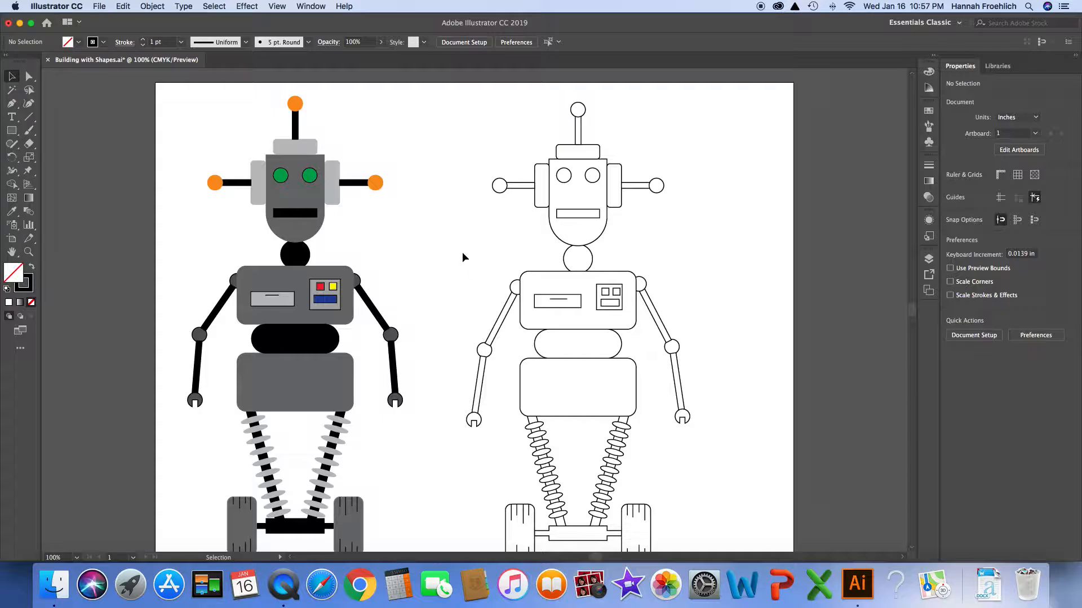
pyautogui.scroll(-5, 462, 252)
pyautogui.scroll(5, 462, 252)
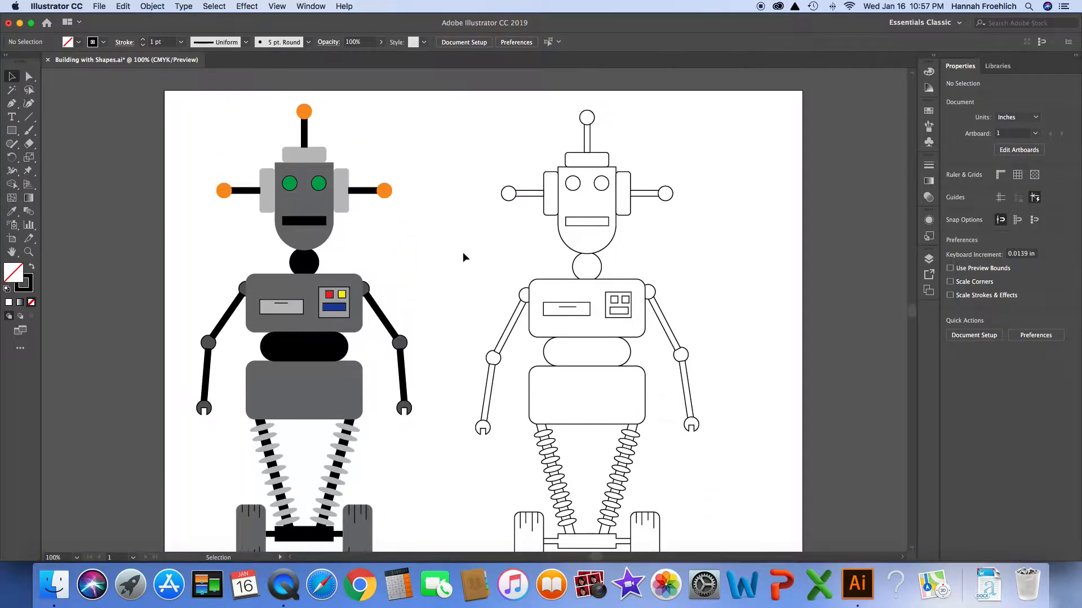
pyautogui.press('super+equal')
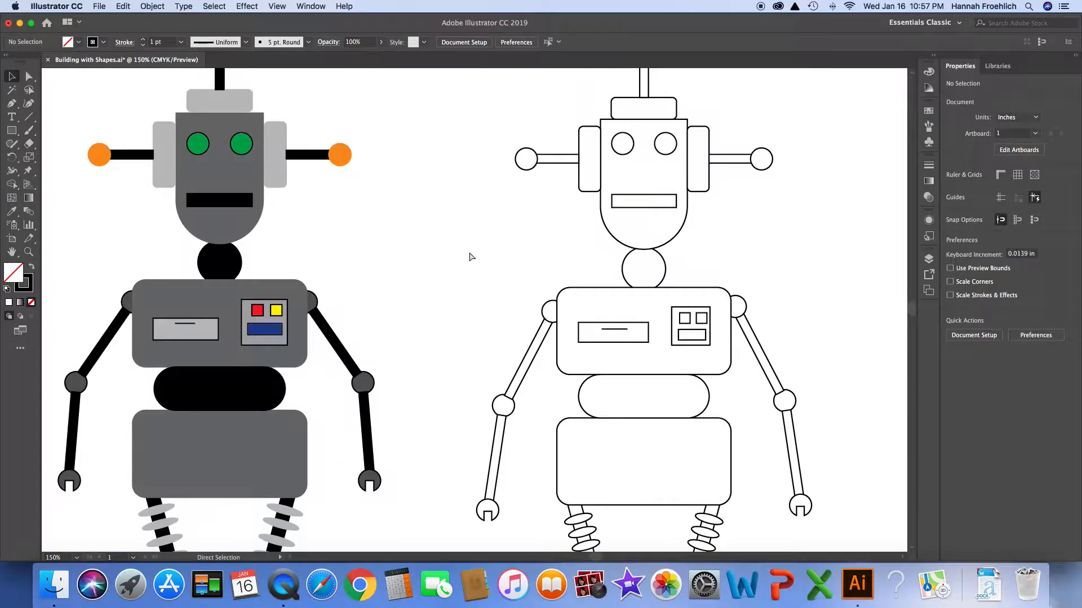
pyautogui.scroll(5, 701, 243)
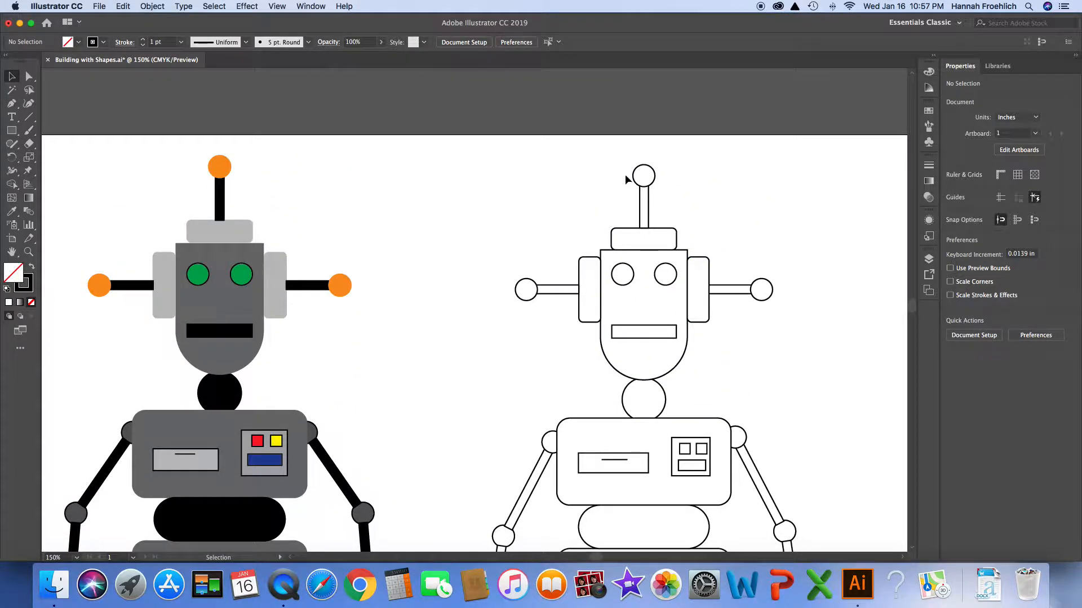
pyautogui.click(651, 182)
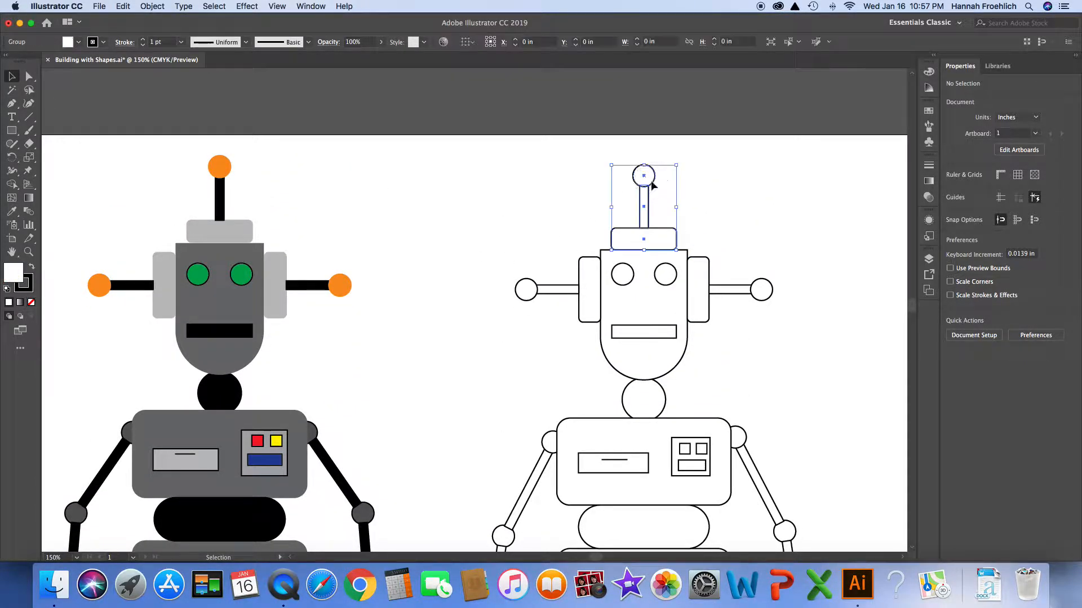
pyautogui.doubleClick(651, 181)
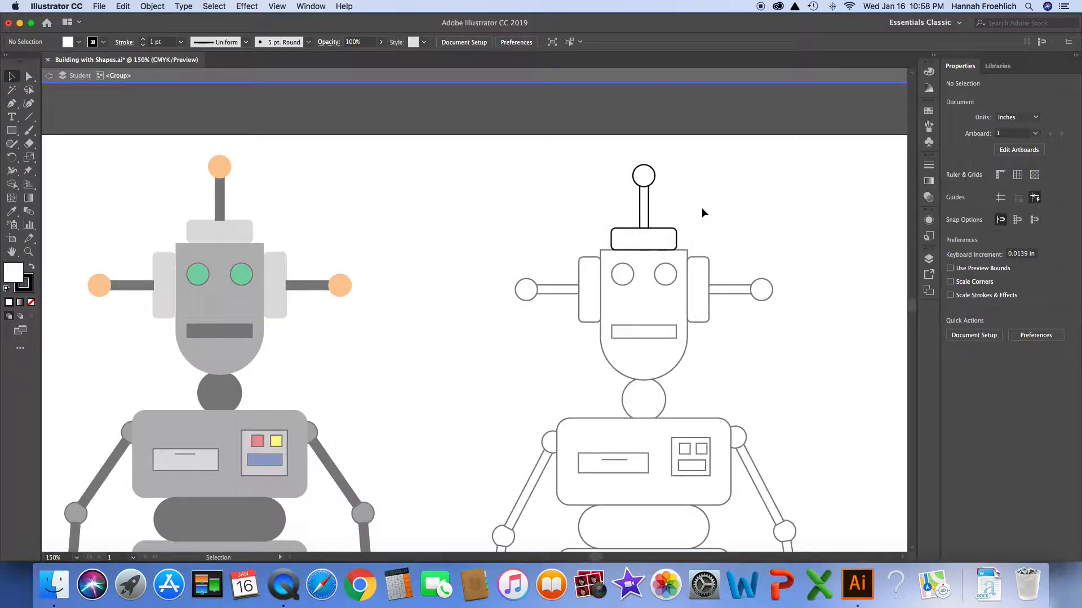
# Step: Set both the stroke and the fill of the top antenna's ball to the orange swatch C=0 M=50 Y=100 K=0
pyautogui.click(652, 184)
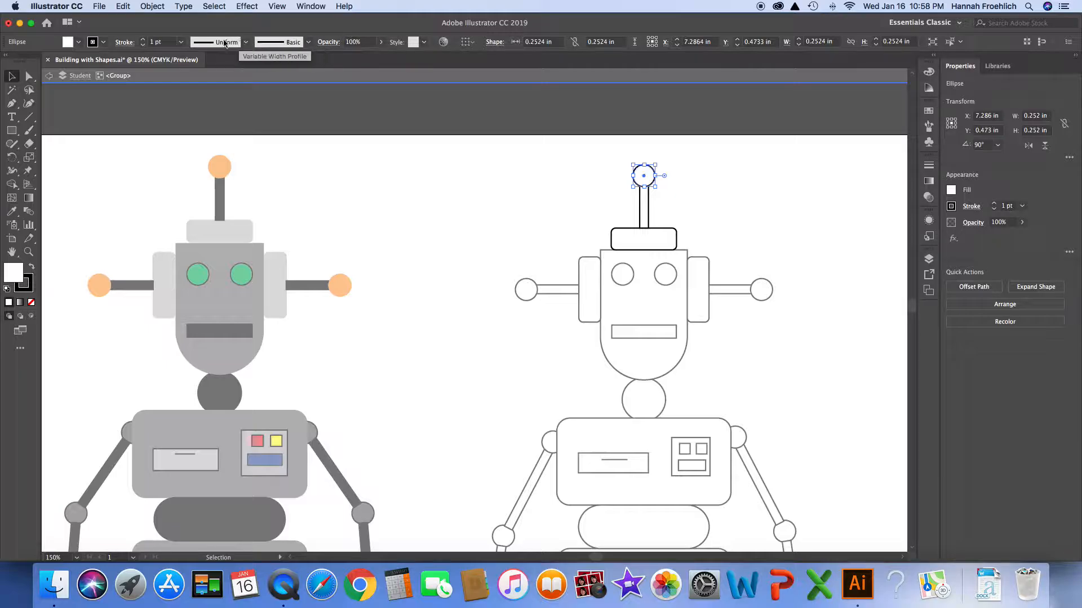
pyautogui.click(143, 40)
pyautogui.click(143, 44)
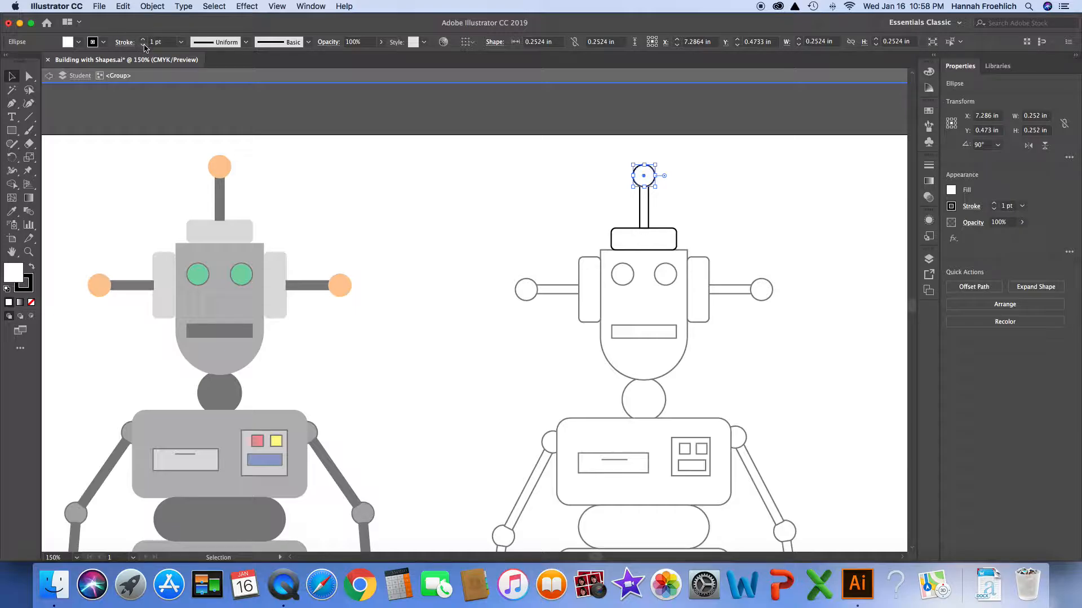
pyautogui.click(104, 43)
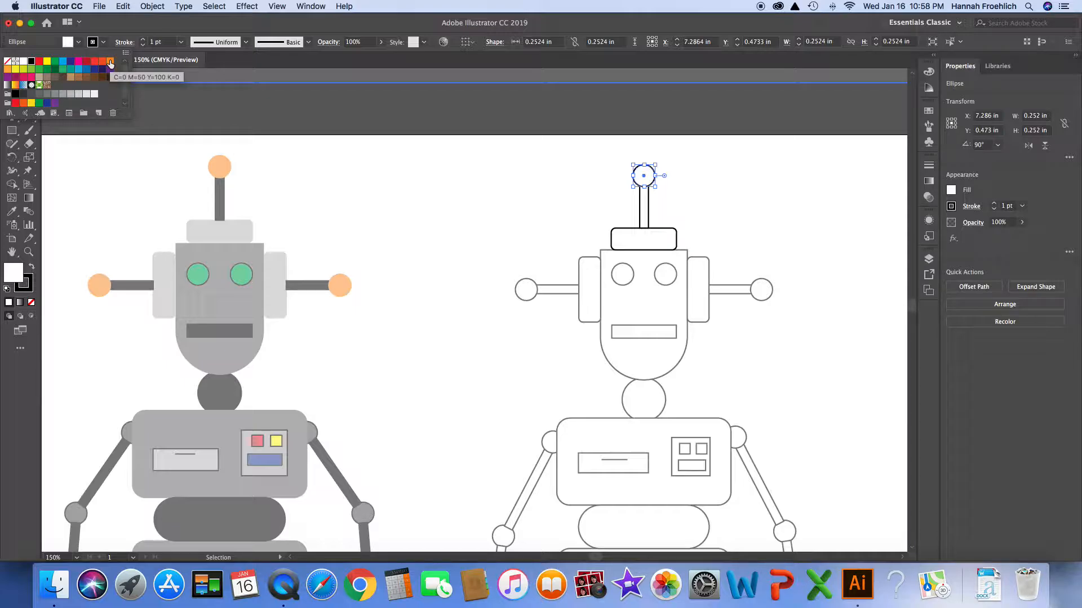
pyautogui.click(110, 61)
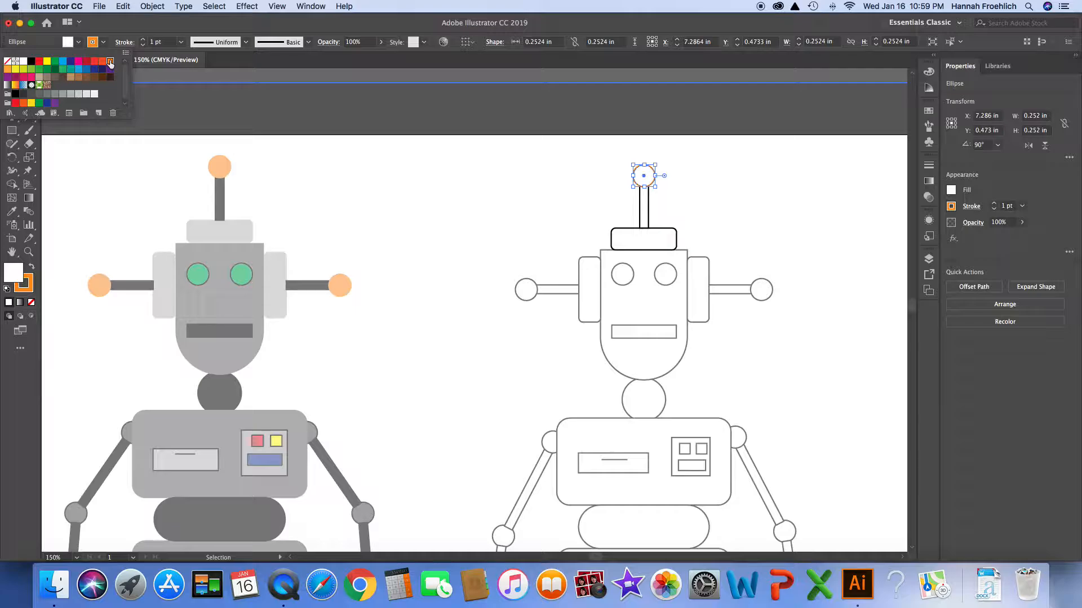
pyautogui.click(81, 45)
pyautogui.click(80, 43)
pyautogui.click(110, 64)
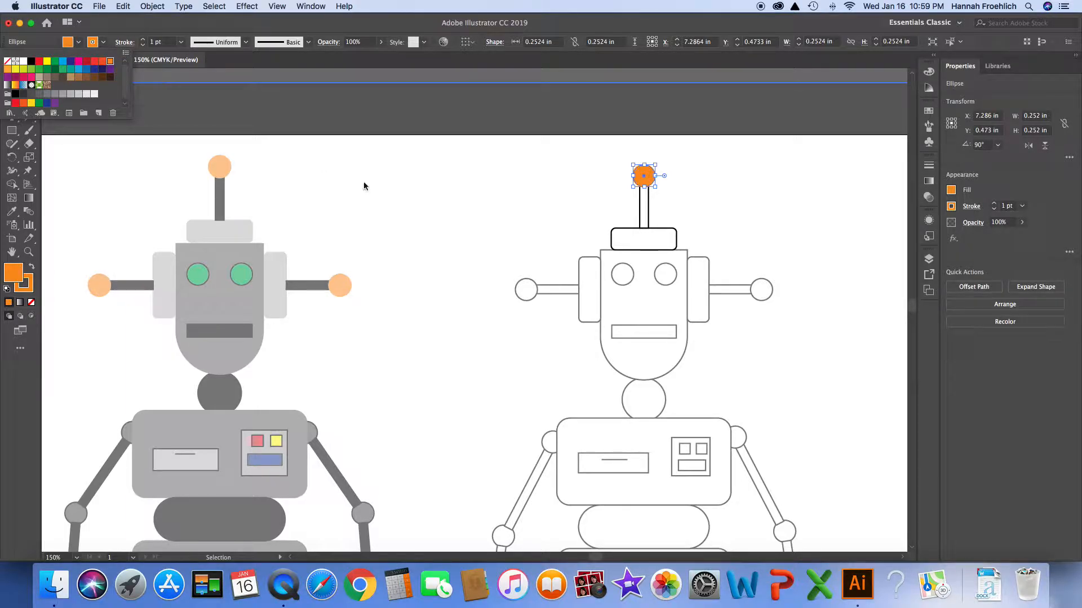
# Step: Fill the top antenna's vertical rod with black
pyautogui.click(622, 208)
pyautogui.click(642, 211)
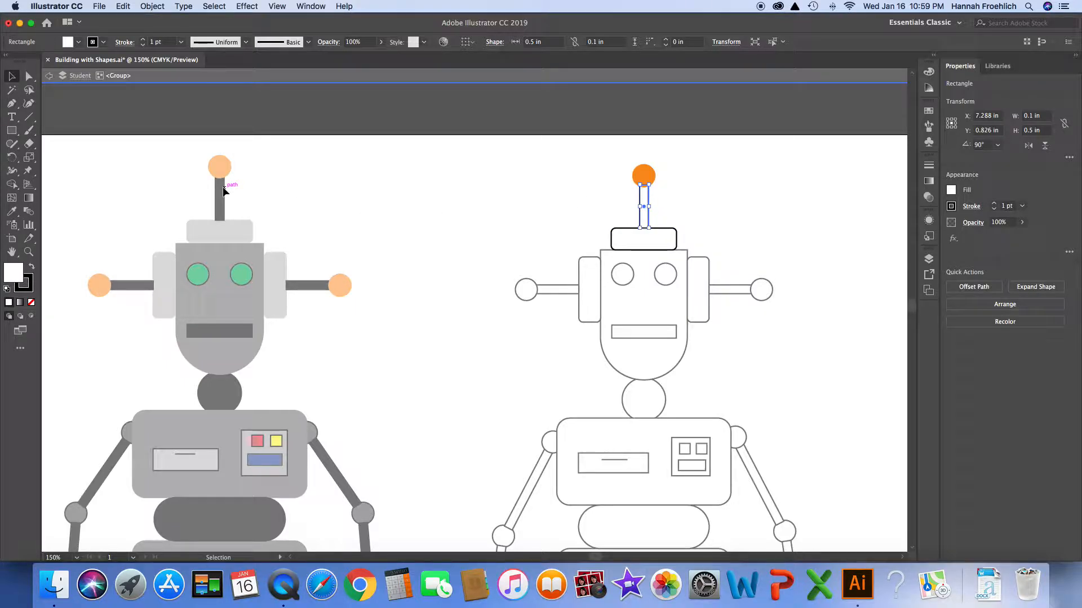
pyautogui.click(78, 43)
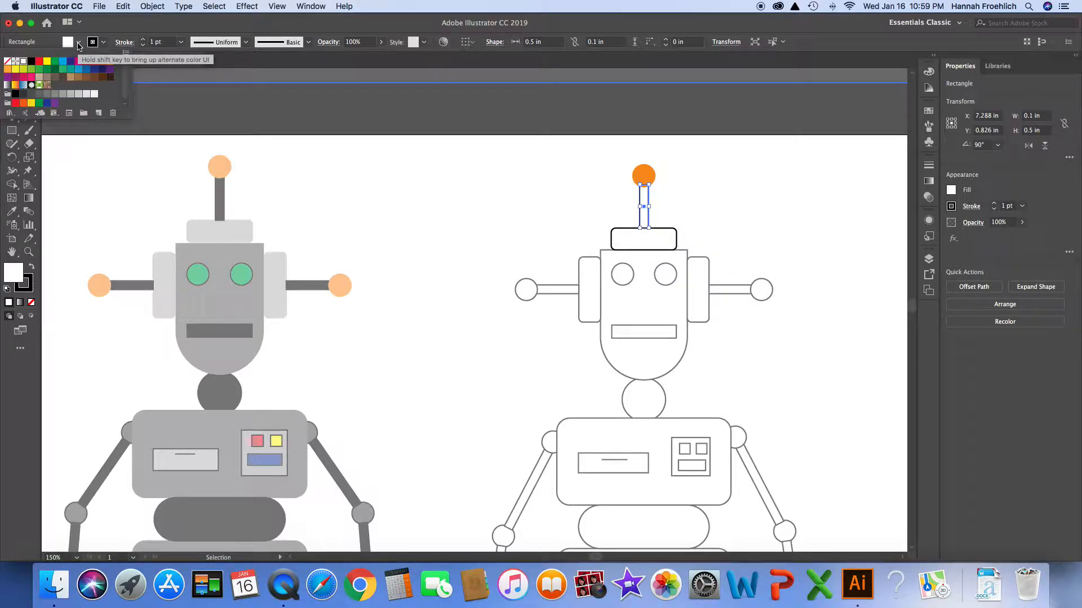
pyautogui.click(31, 61)
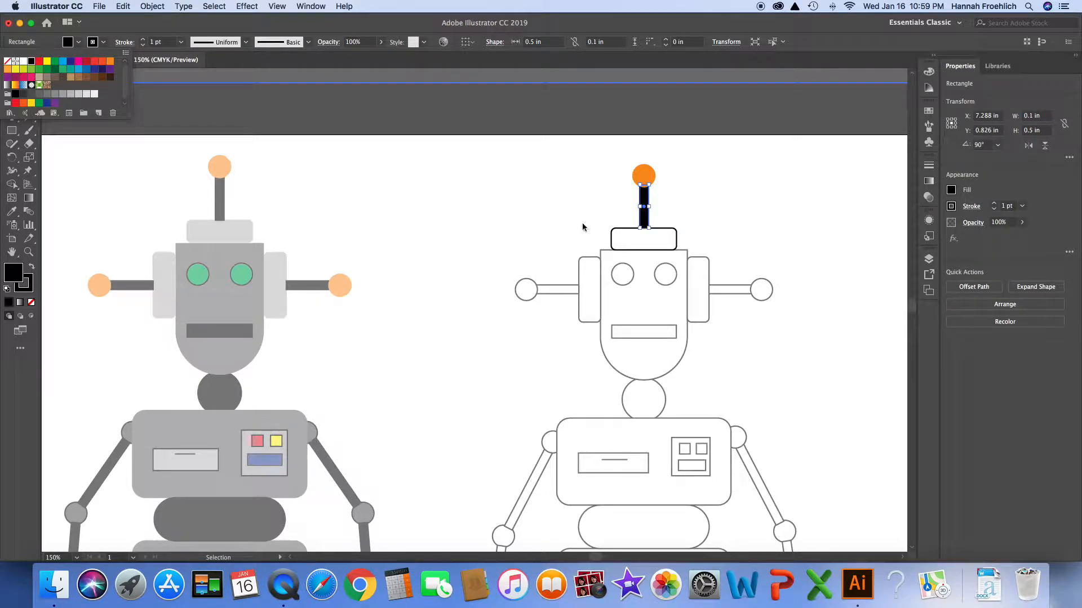
# Step: Set the fill and stroke of the outlined robot's top antenna base to grey C=0 M=0 Y=0 K=40 and exit group isolation
pyautogui.click(618, 231)
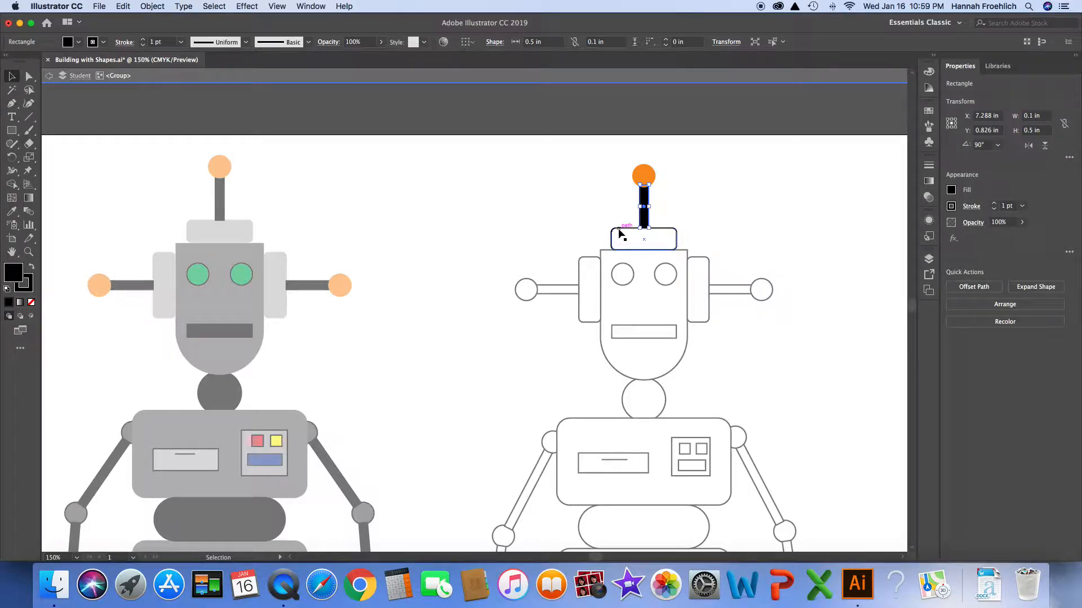
pyautogui.click(79, 44)
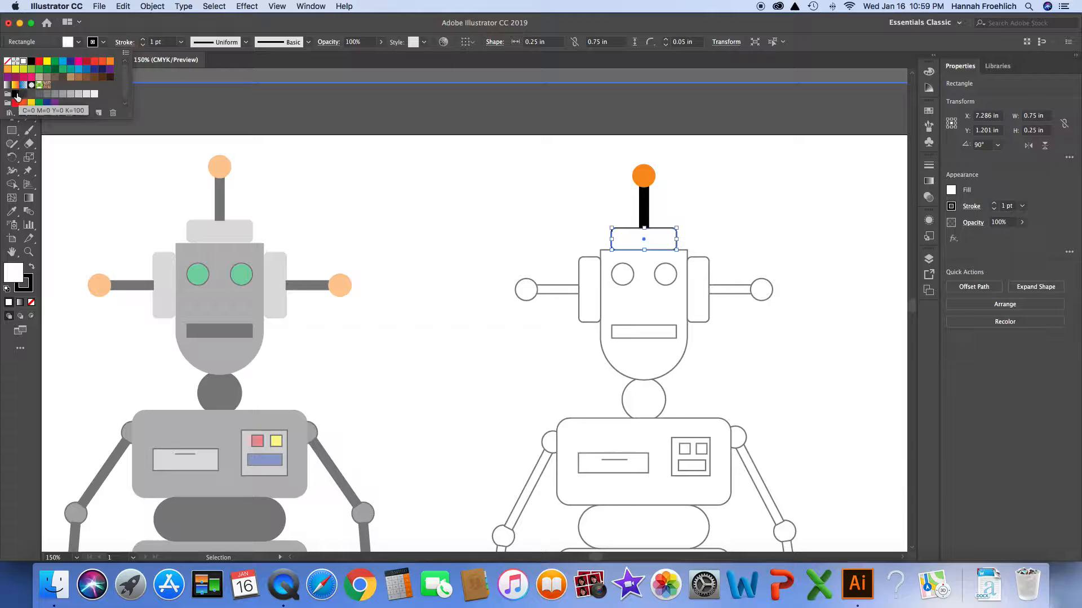
pyautogui.click(62, 94)
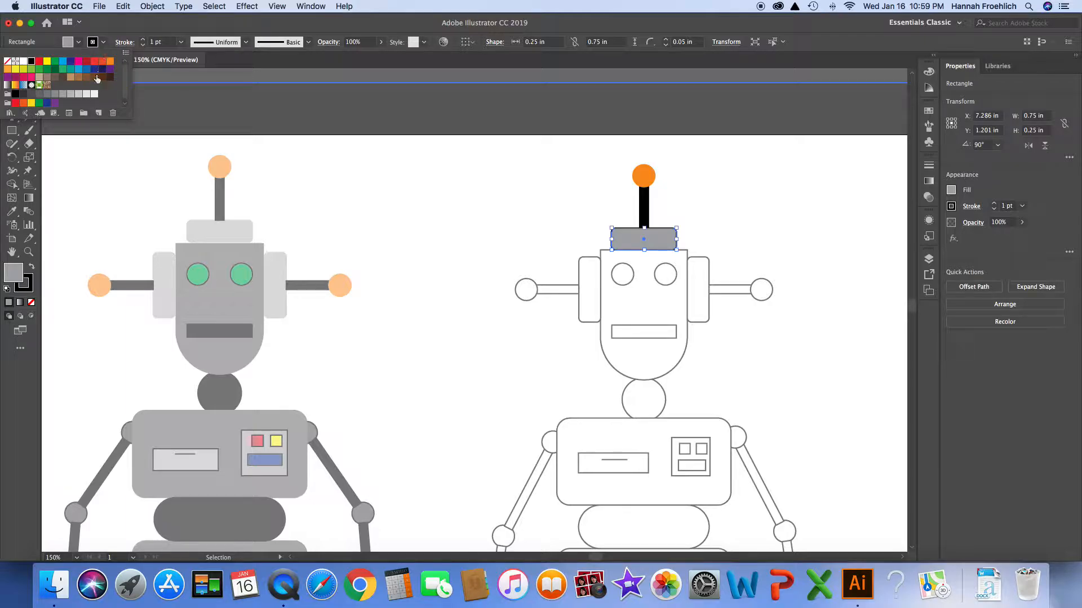
pyautogui.click(63, 95)
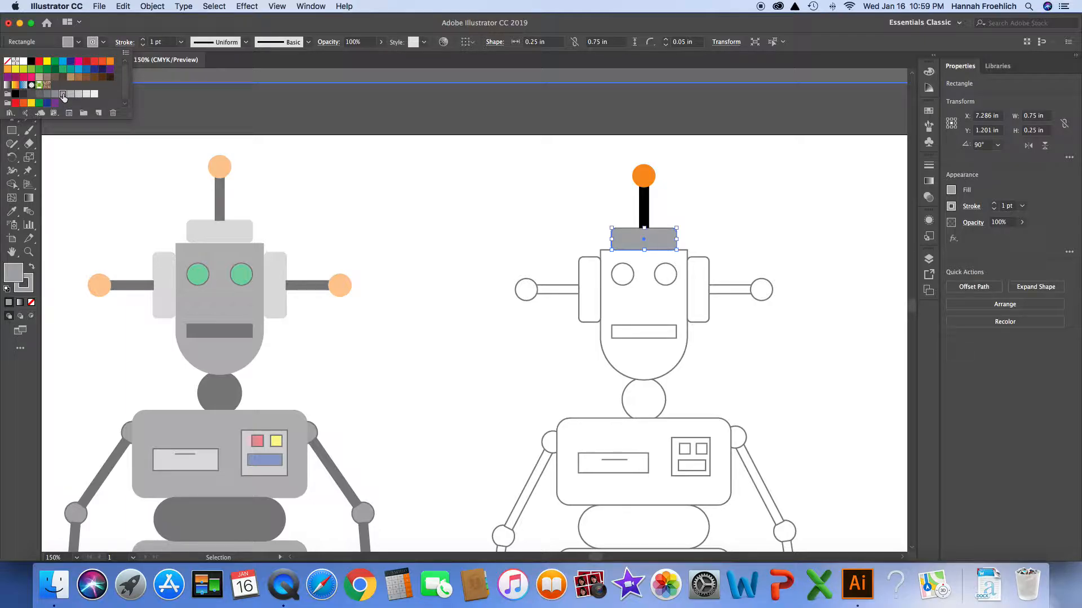
pyautogui.click(417, 204)
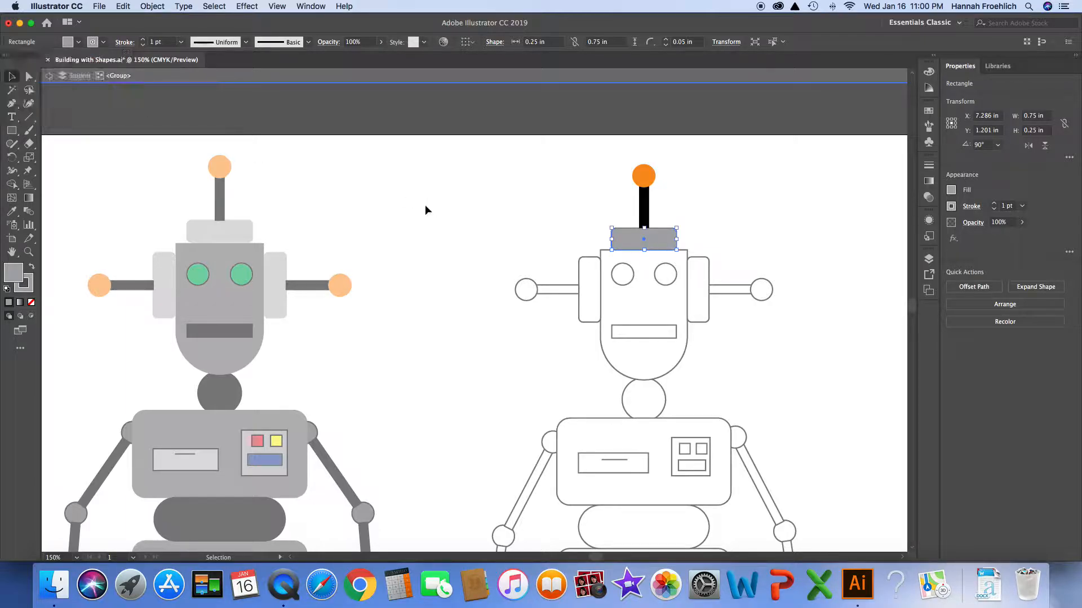
pyautogui.click(497, 216)
pyautogui.press('Escape')
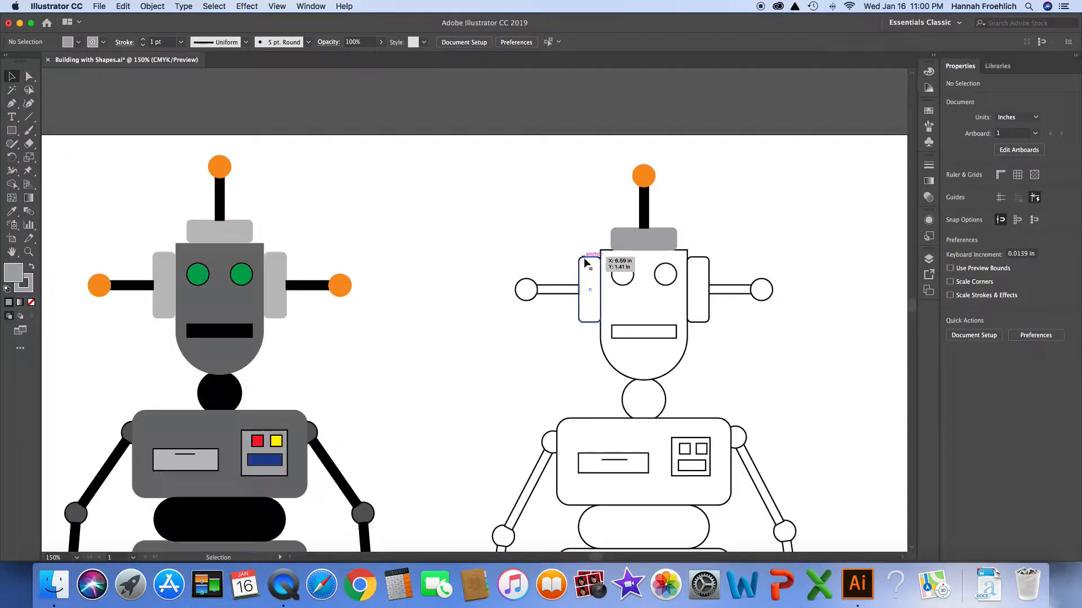
# Step: Set both the stroke and the fill of the left ear block to the same grey as the top antenna's base
pyautogui.click(588, 261)
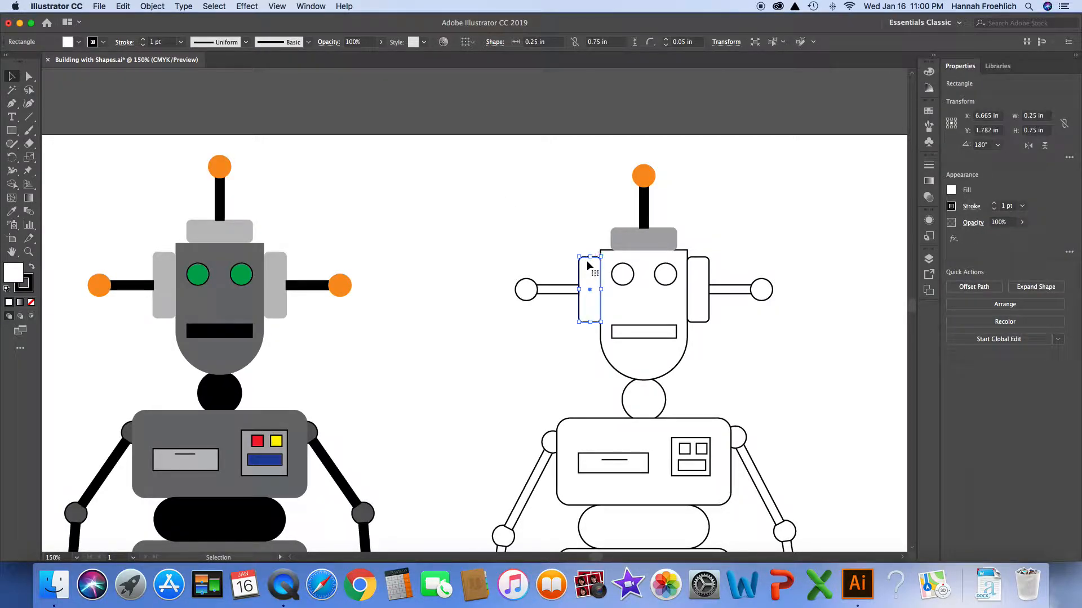
pyautogui.click(104, 42)
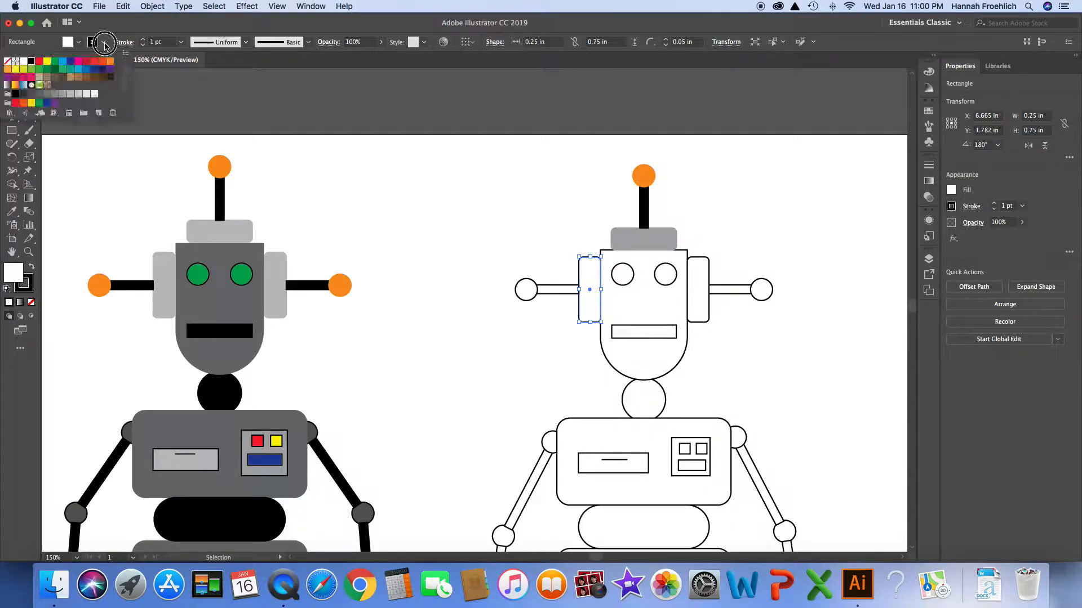
pyautogui.click(62, 94)
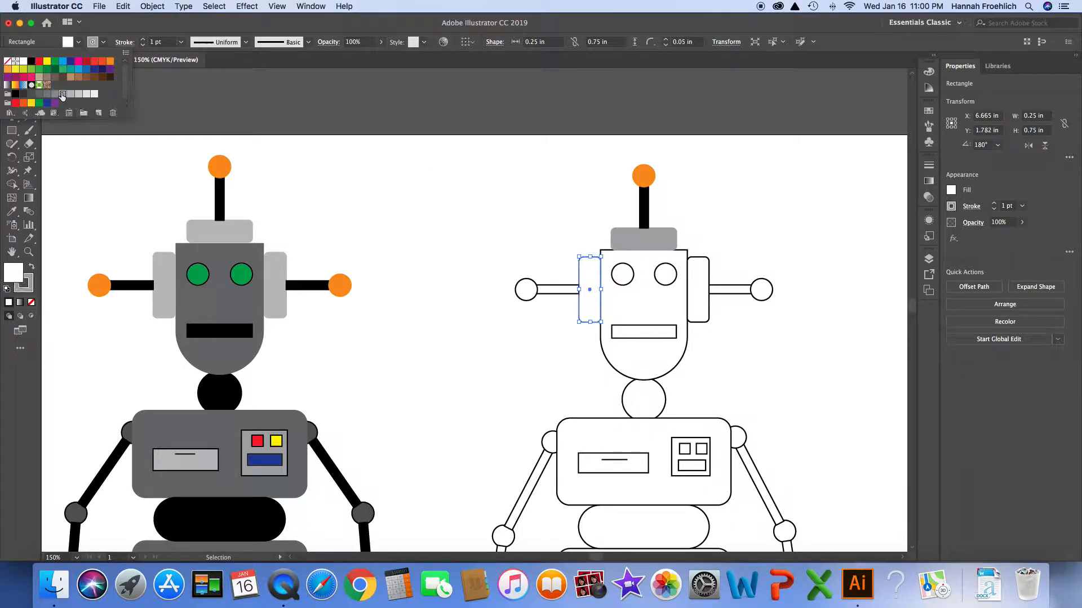
pyautogui.click(79, 43)
pyautogui.click(79, 43)
pyautogui.click(62, 95)
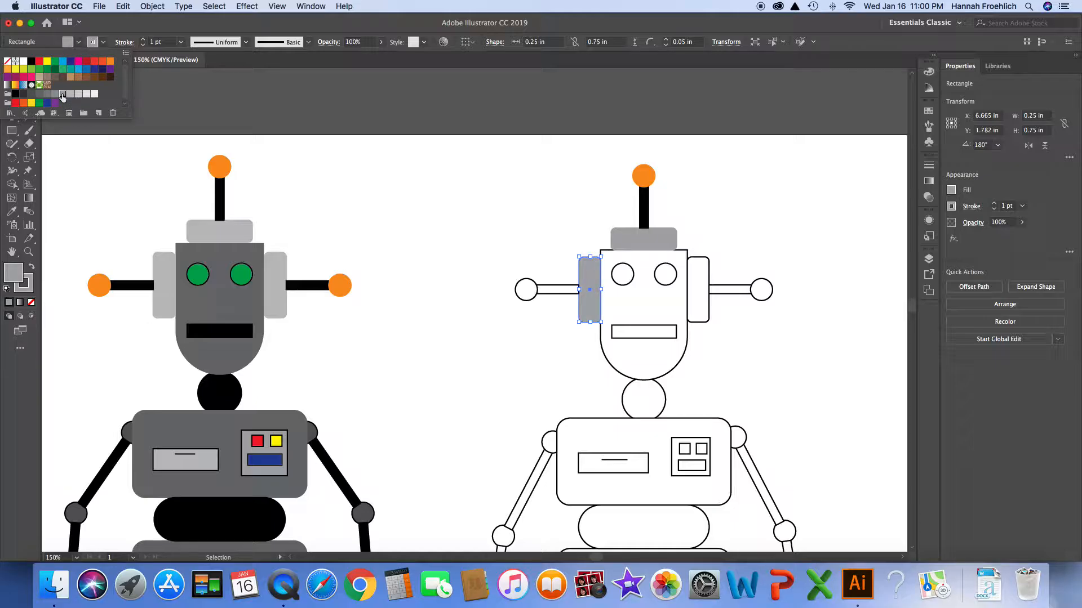
# Step: Fill the left antenna's horizontal rod with black
pyautogui.click(564, 288)
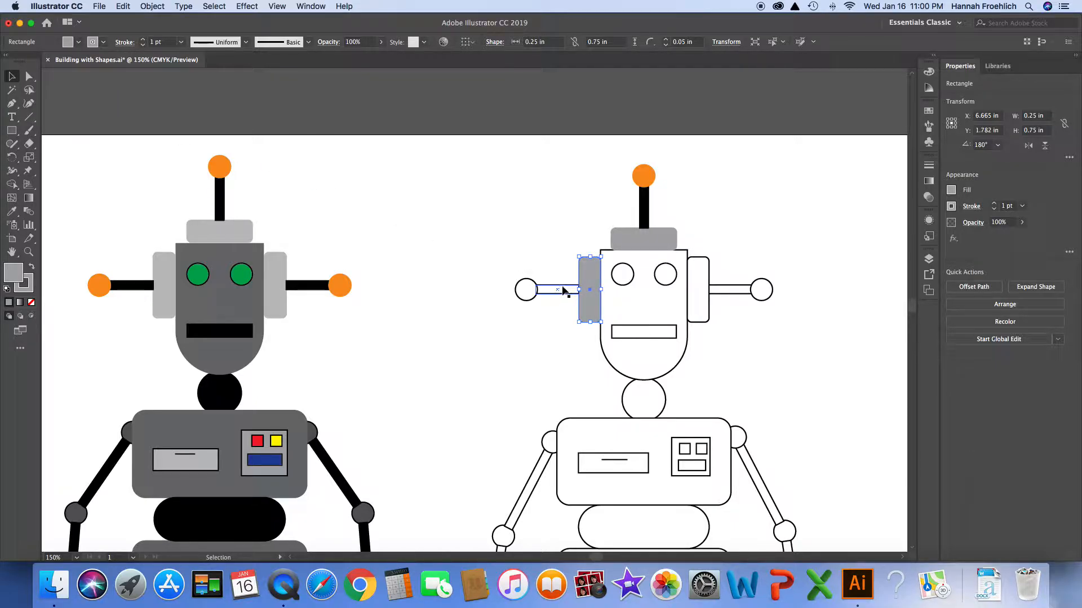
pyautogui.click(564, 291)
pyautogui.click(80, 43)
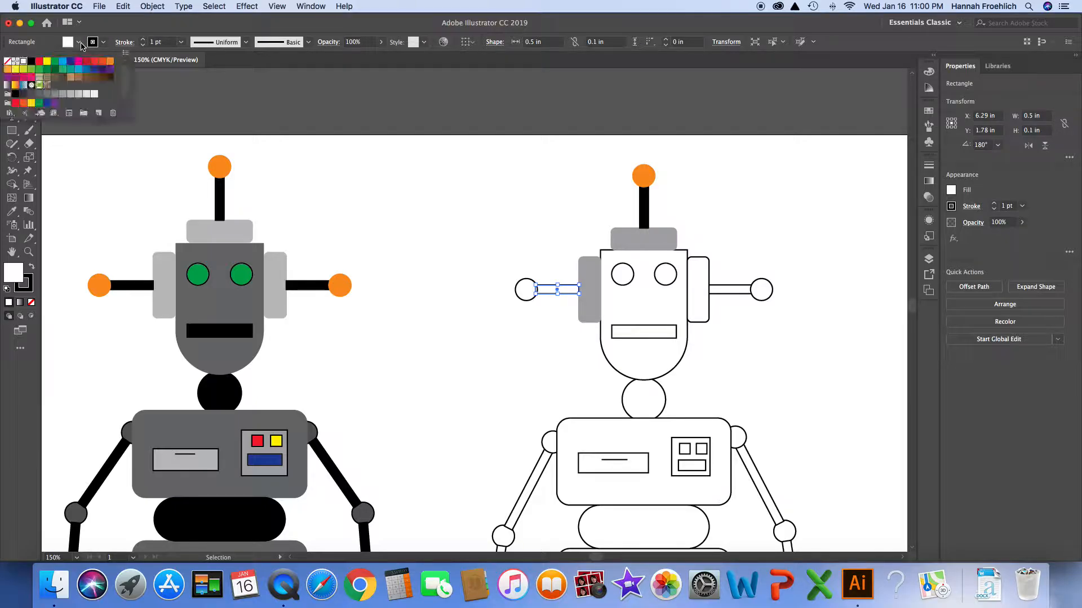
pyautogui.click(31, 61)
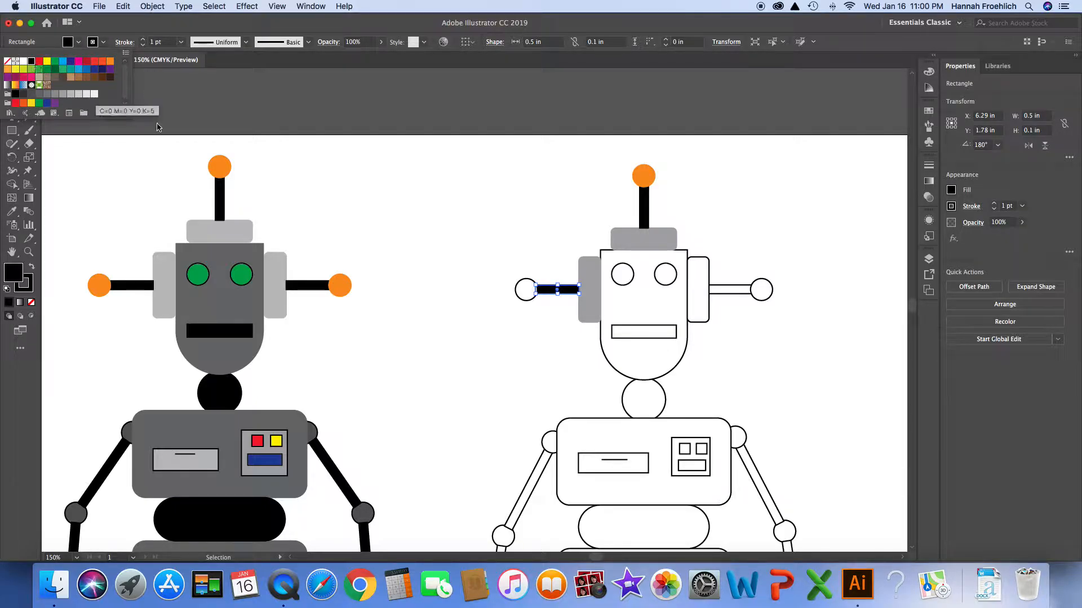
# Step: Set both the stroke and the fill of the left antenna's ball to the top ball's orange, and deselect
pyautogui.click(524, 284)
pyautogui.click(525, 287)
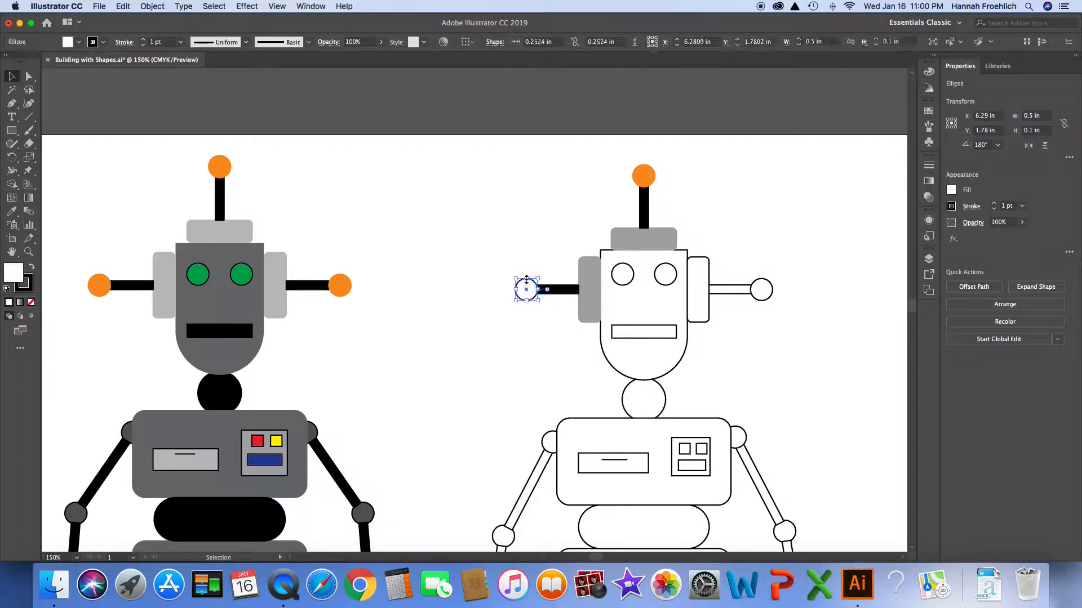
pyautogui.click(102, 43)
pyautogui.click(108, 63)
pyautogui.click(79, 43)
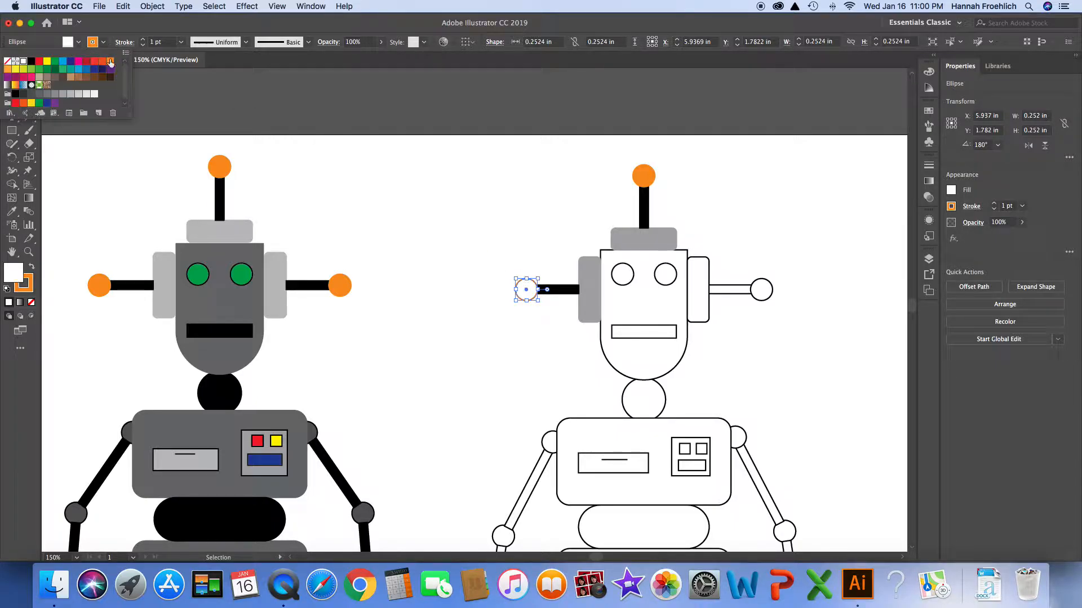
pyautogui.click(110, 61)
pyautogui.click(743, 244)
pyautogui.click(739, 258)
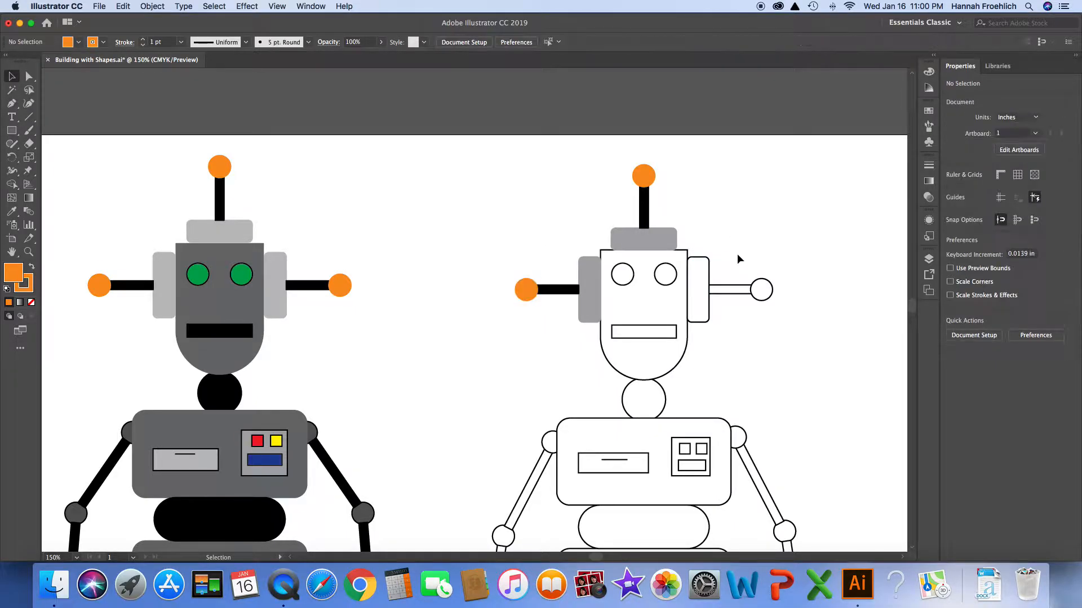
# Step: Isolate the right antenna group and set its ear block's stroke and fill to grey C=0 M=0 Y=0 K=40
pyautogui.doubleClick(705, 262)
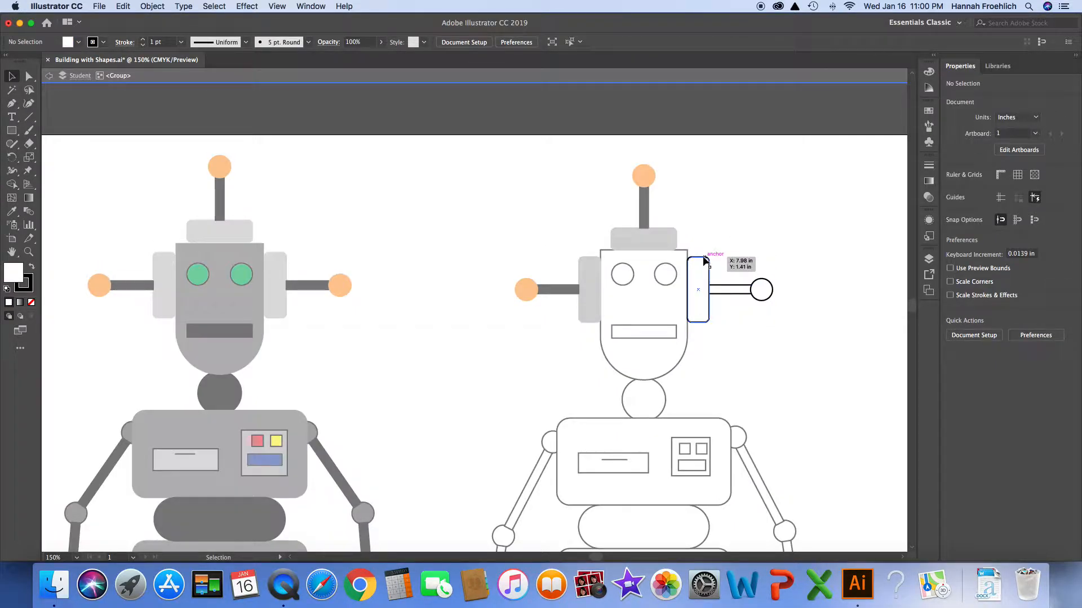
pyautogui.click(706, 262)
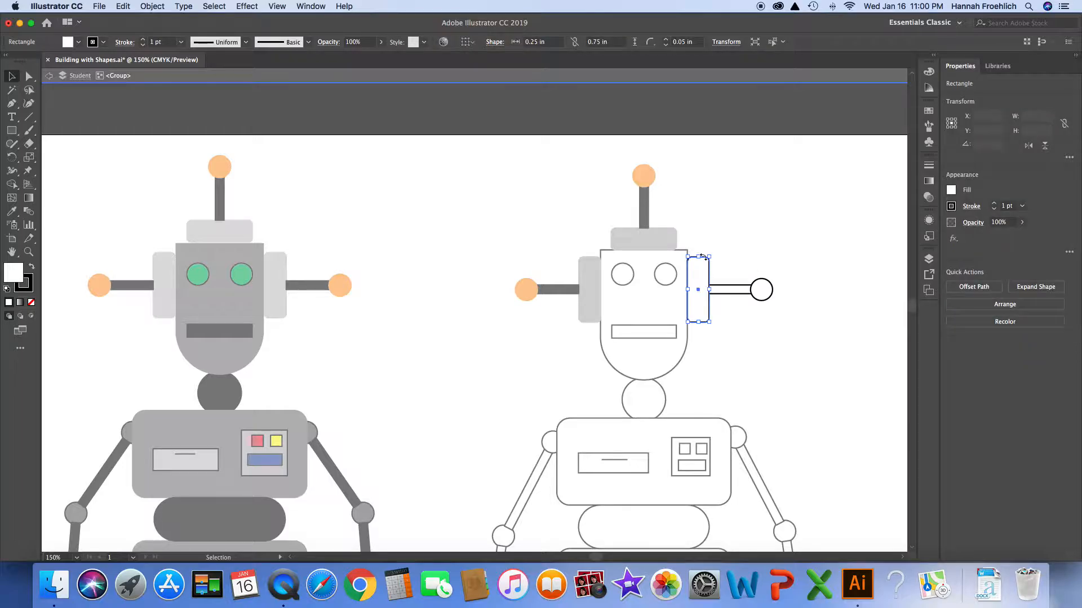
pyautogui.click(104, 45)
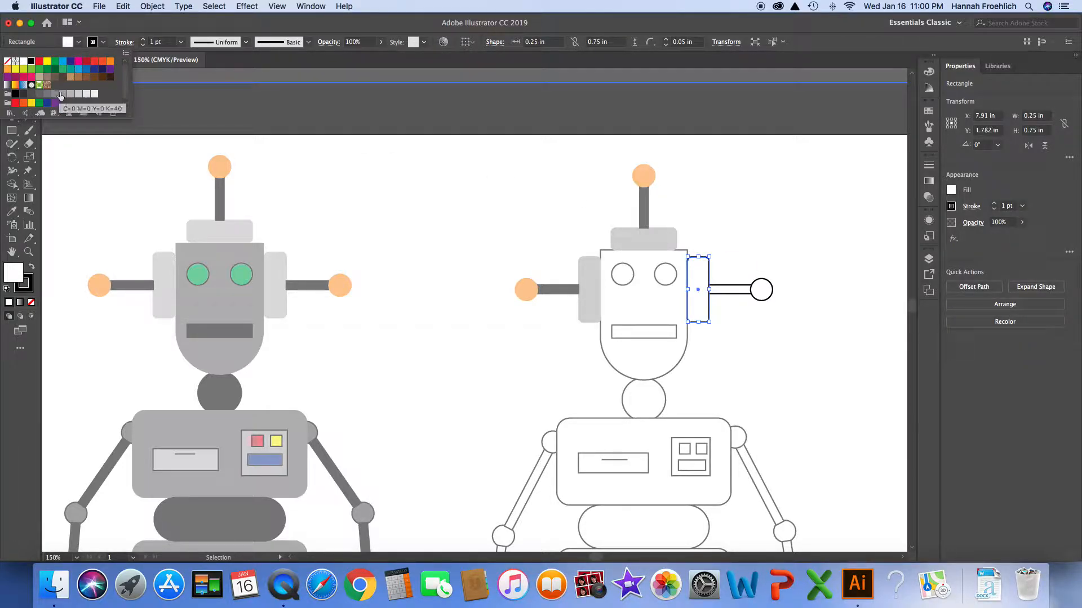
pyautogui.click(62, 96)
pyautogui.click(79, 42)
pyautogui.click(79, 42)
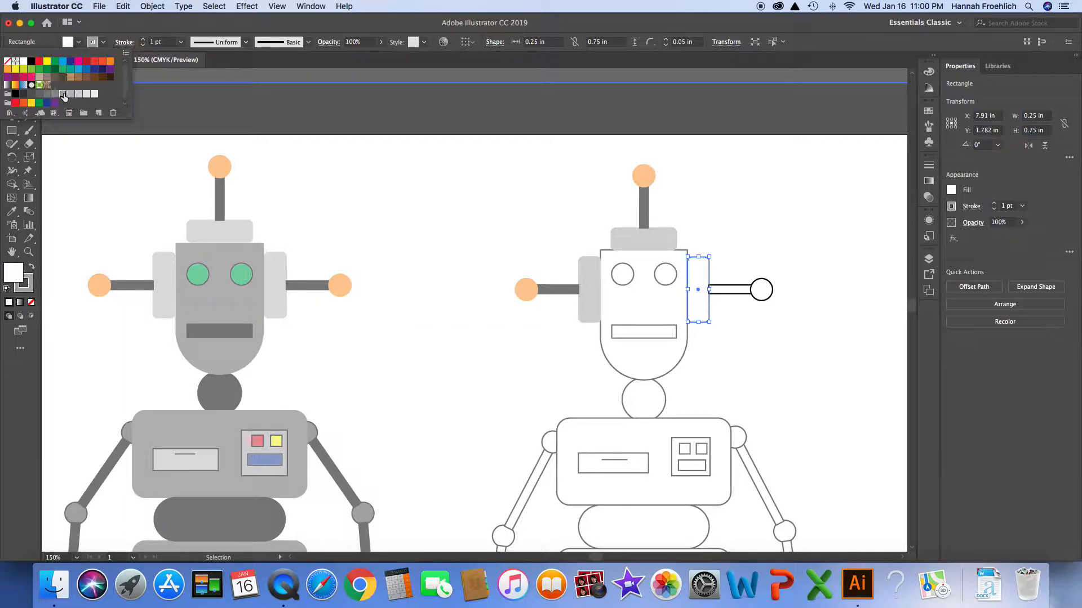
pyautogui.click(63, 95)
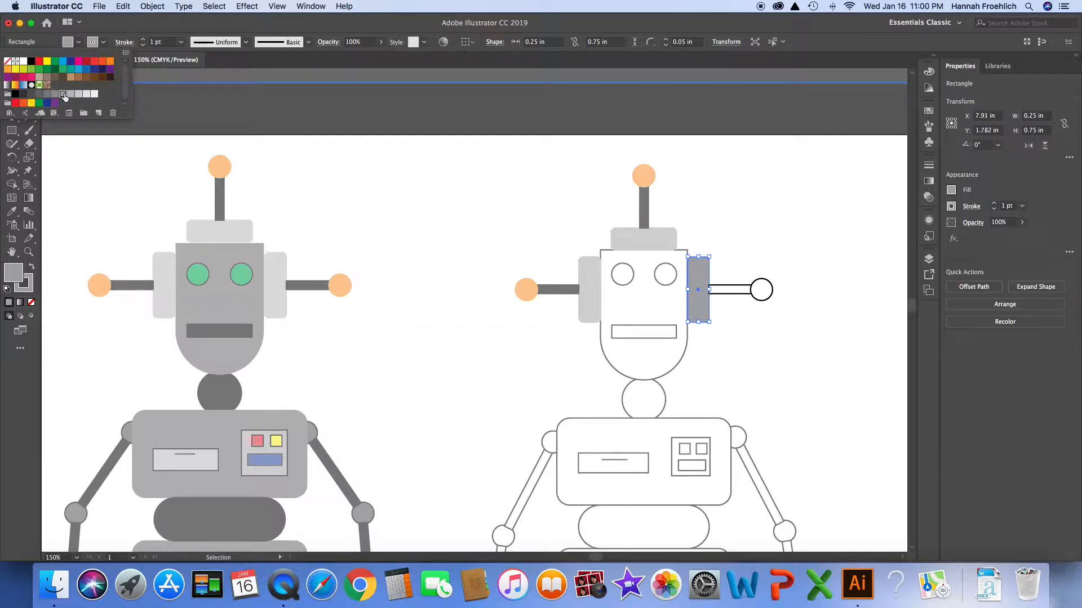
# Step: Fill the right antenna's horizontal rod with black
pyautogui.click(736, 288)
pyautogui.click(735, 286)
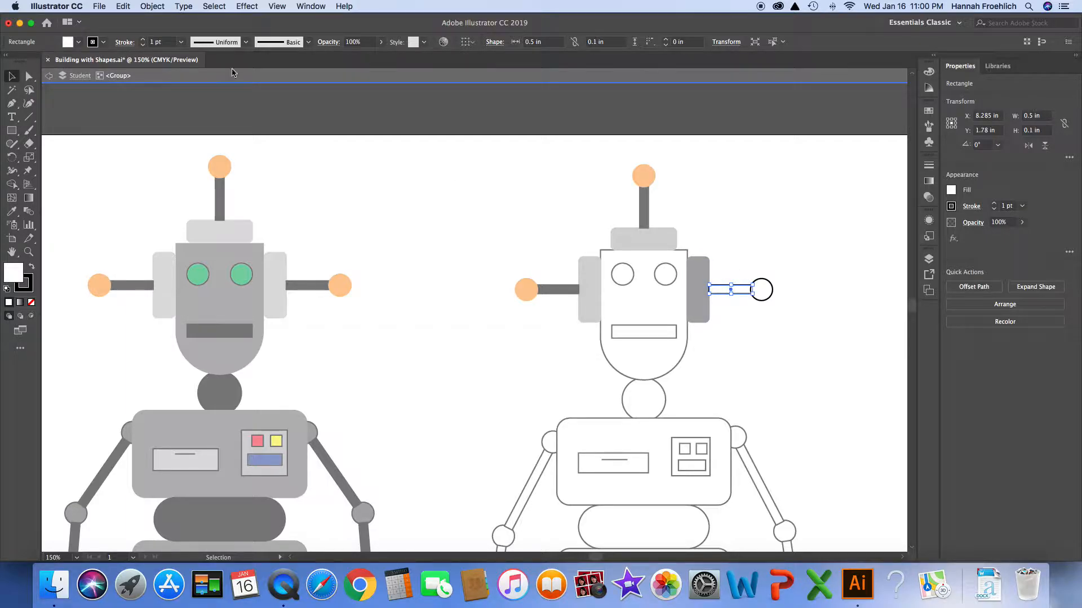
pyautogui.click(78, 42)
pyautogui.click(32, 61)
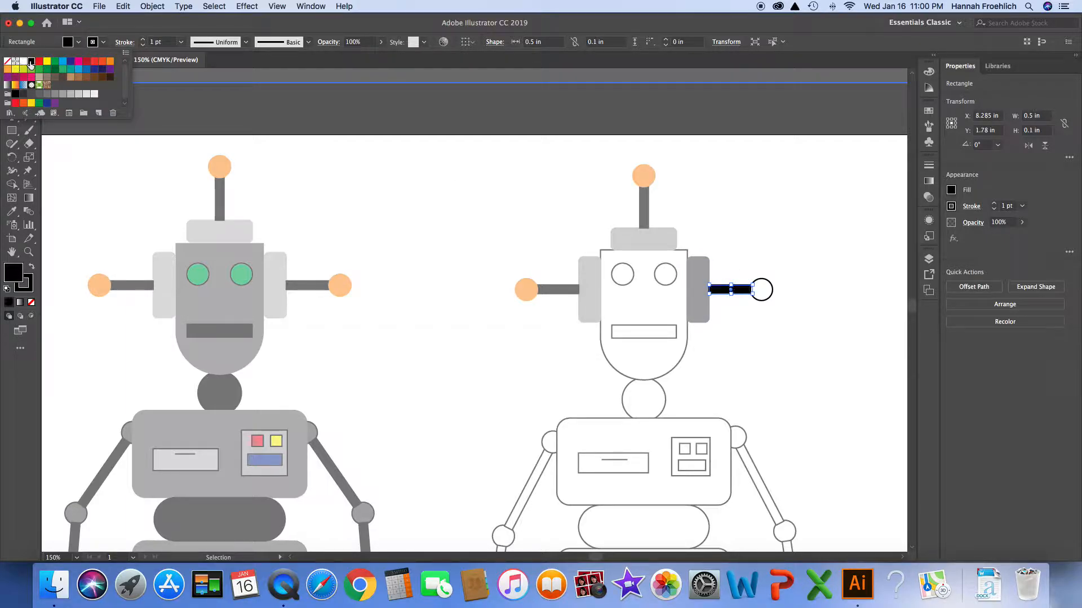
# Step: Set the stroke and fill of the right antenna's ball to the same orange as the other balls and exit group isolation
pyautogui.click(770, 285)
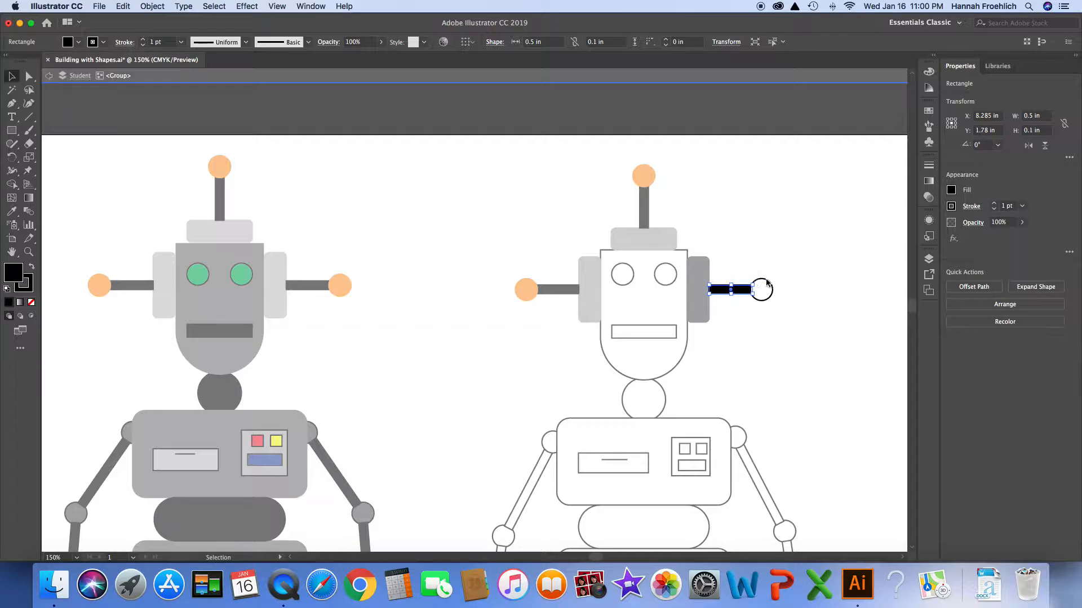
pyautogui.click(769, 284)
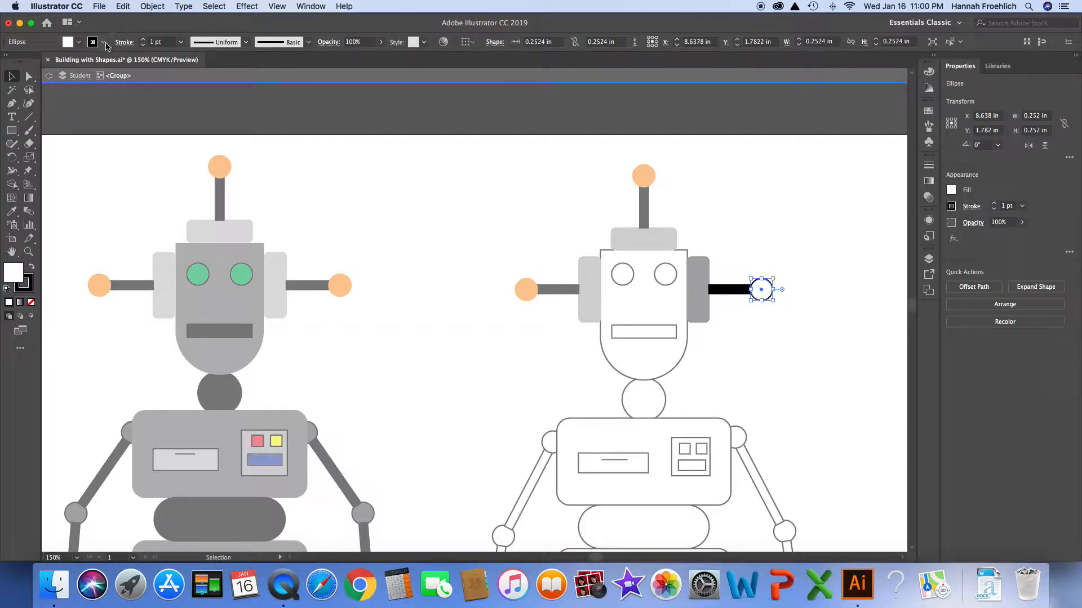
pyautogui.click(78, 42)
pyautogui.click(109, 62)
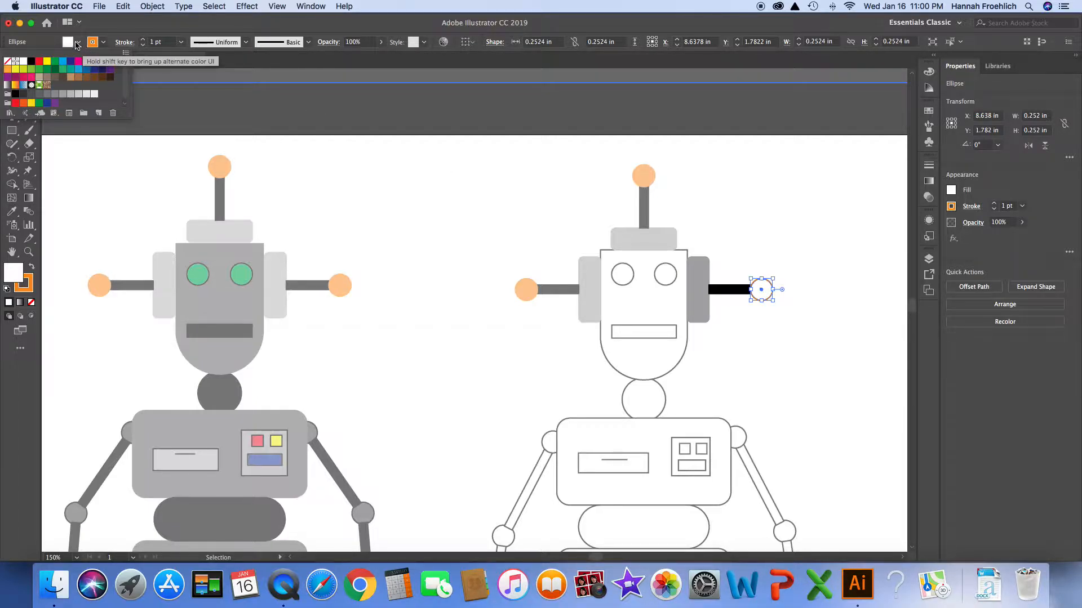
pyautogui.click(79, 42)
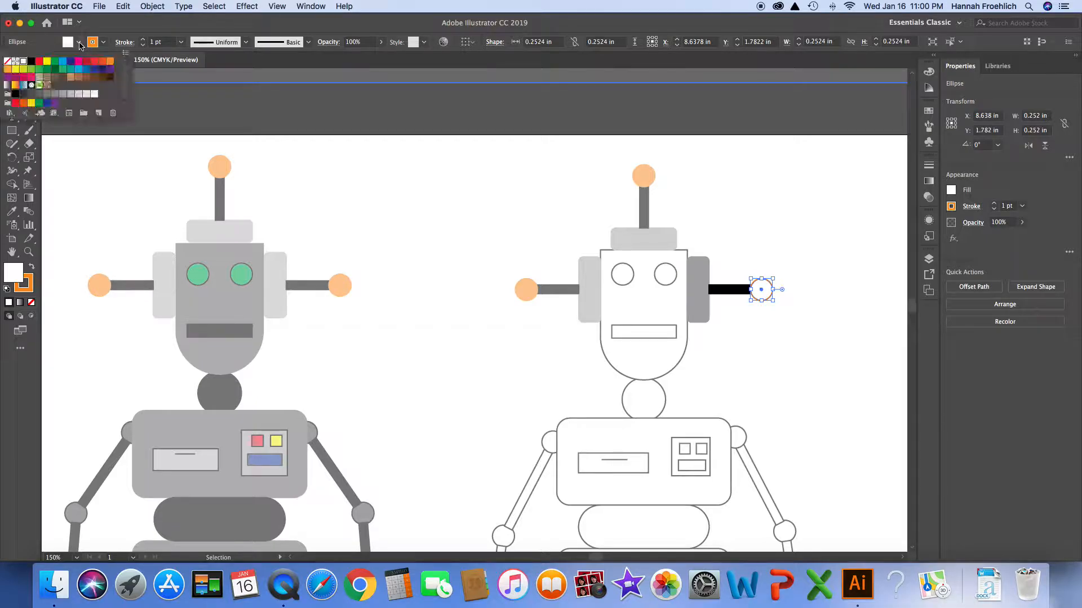
pyautogui.click(110, 61)
pyautogui.click(524, 209)
pyautogui.click(523, 210)
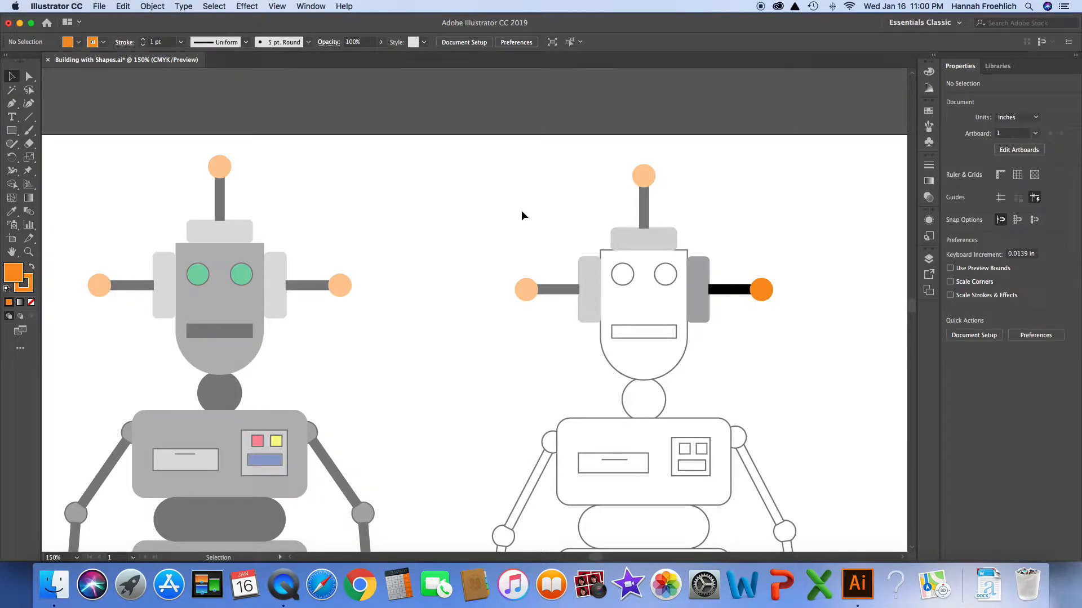
# Step: Fill the outlined robot's left eye with the green swatch that matches the reference, keeping its black stroke, and deselect
pyautogui.click(626, 276)
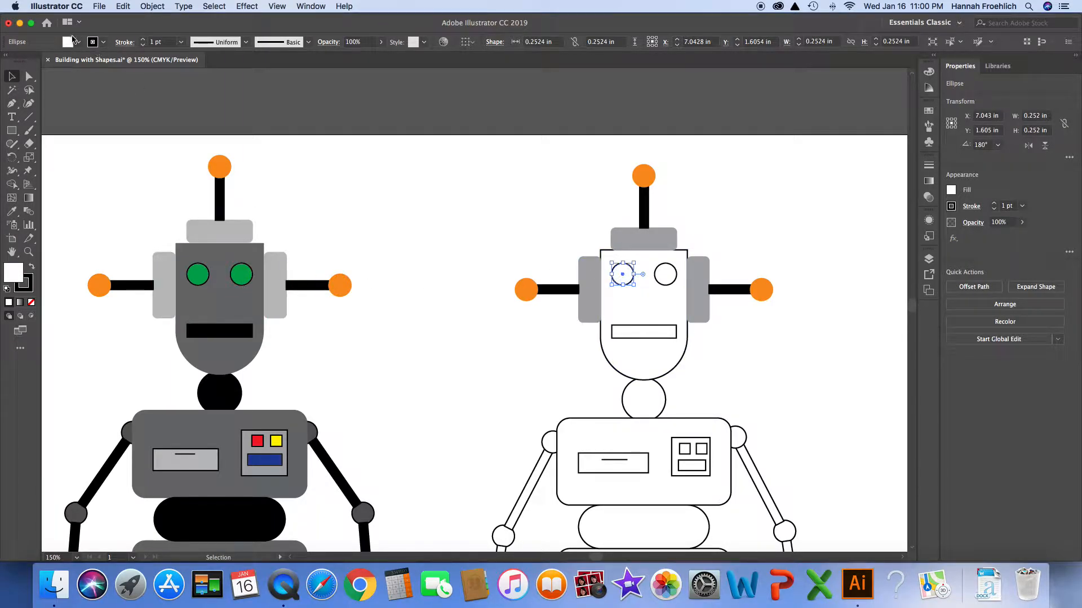
pyautogui.click(80, 43)
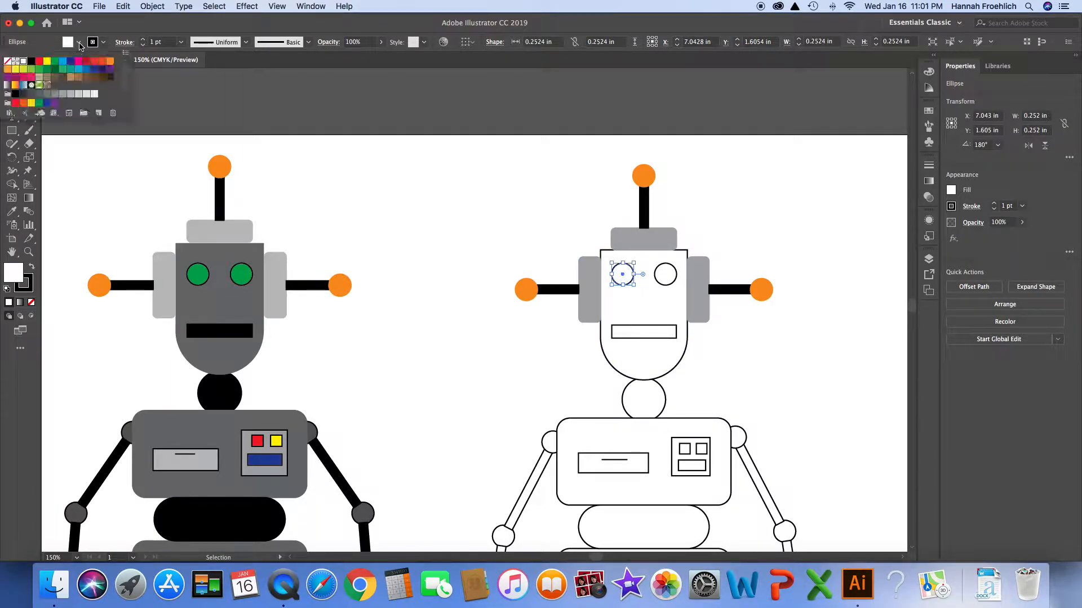
pyautogui.click(39, 103)
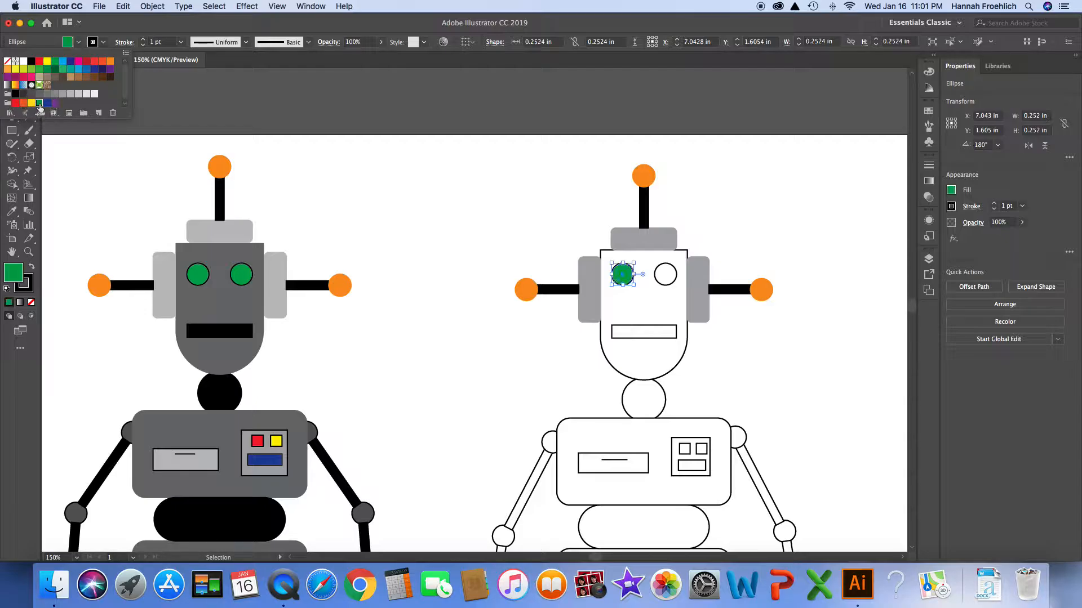
pyautogui.click(671, 282)
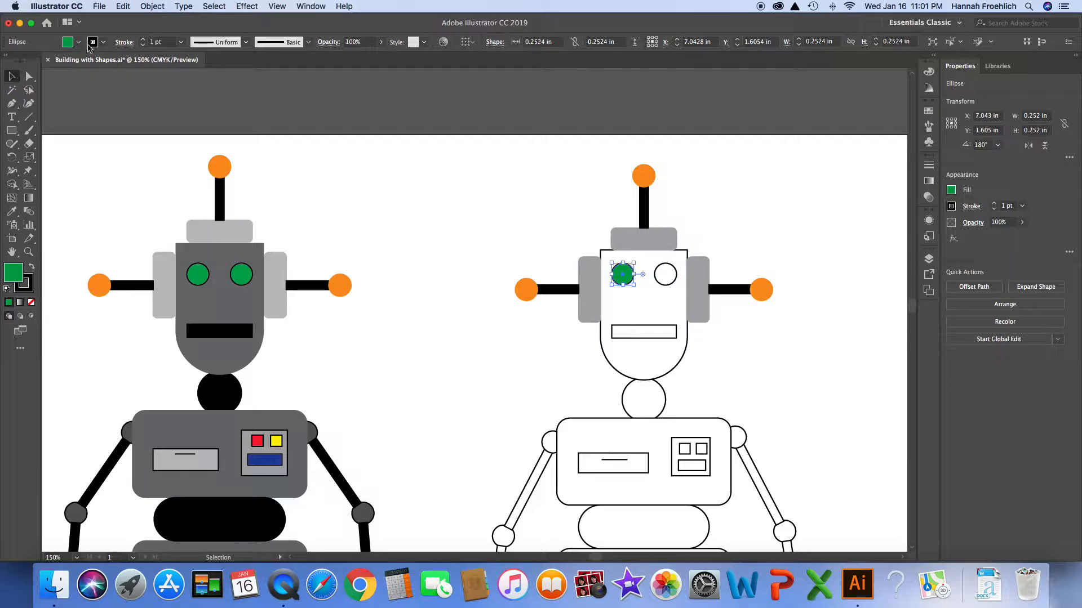
pyautogui.click(523, 221)
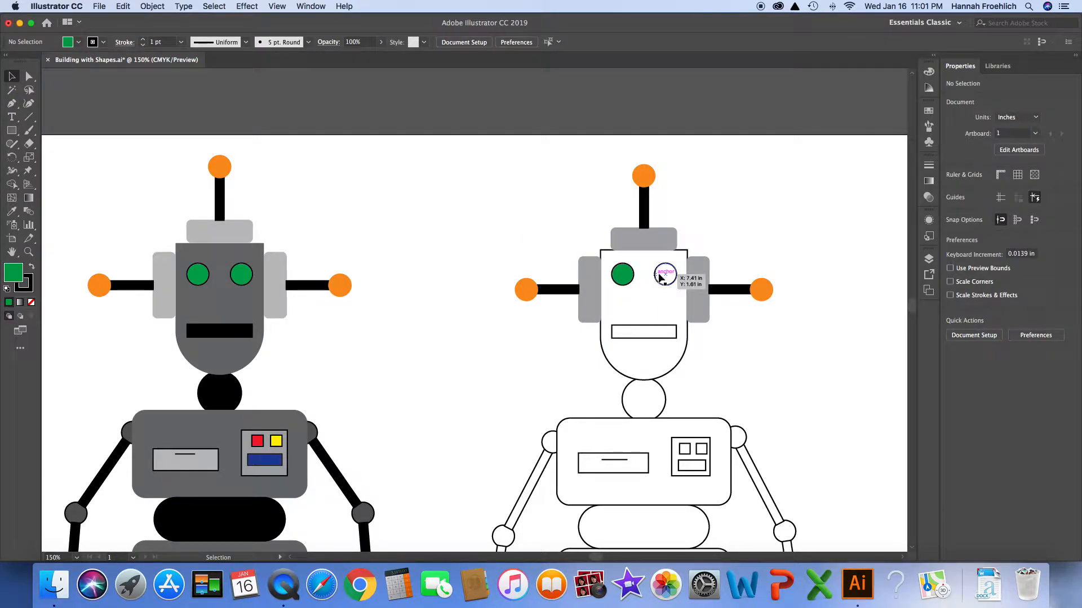
# Step: Fill the outlined robot's right eye with the same green as the left eye, keeping its black stroke
pyautogui.click(676, 275)
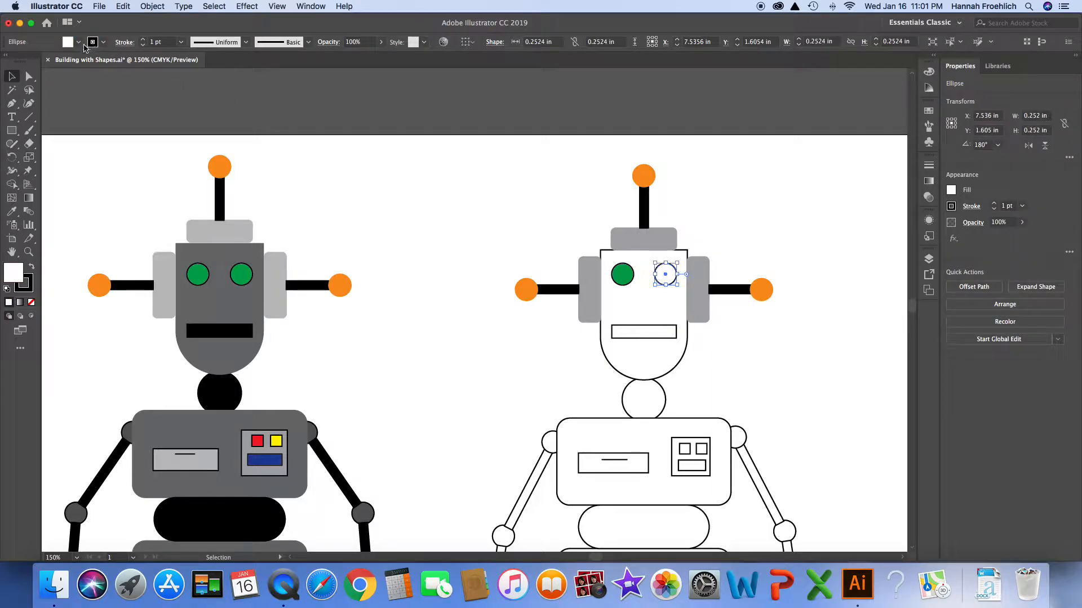
pyautogui.click(78, 42)
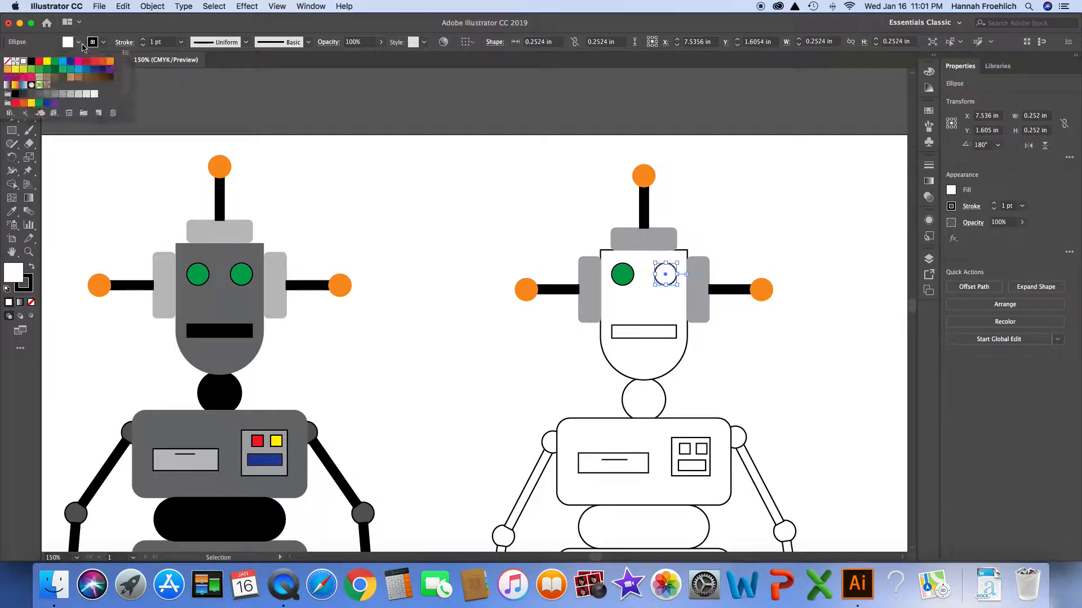
pyautogui.click(39, 104)
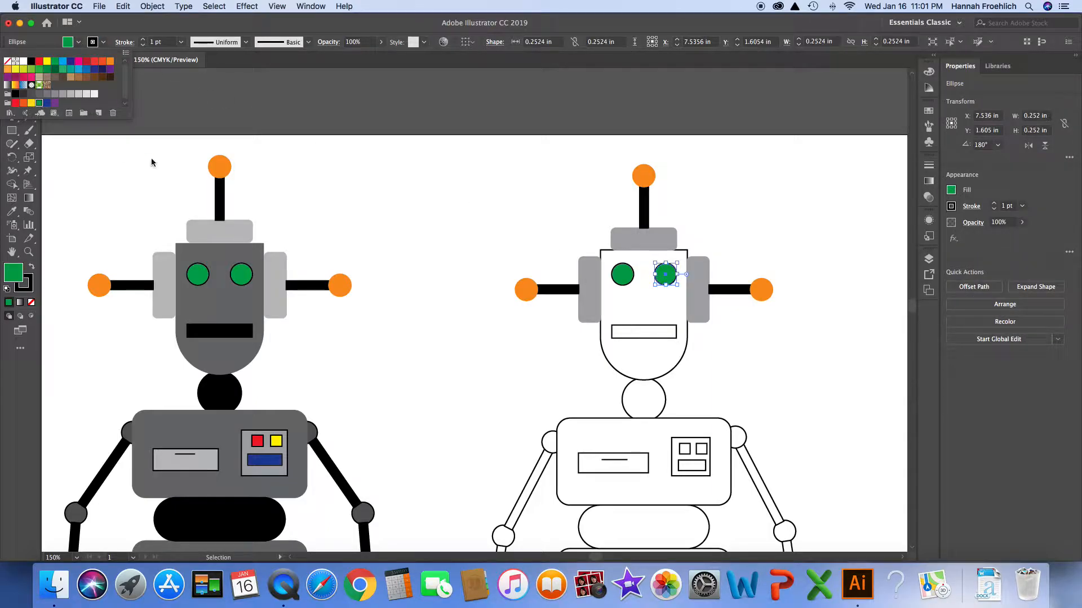
pyautogui.click(515, 245)
# Step: Set both the fill and stroke of the outlined robot's face shape to the dark grey matching the reference
pyautogui.click(603, 251)
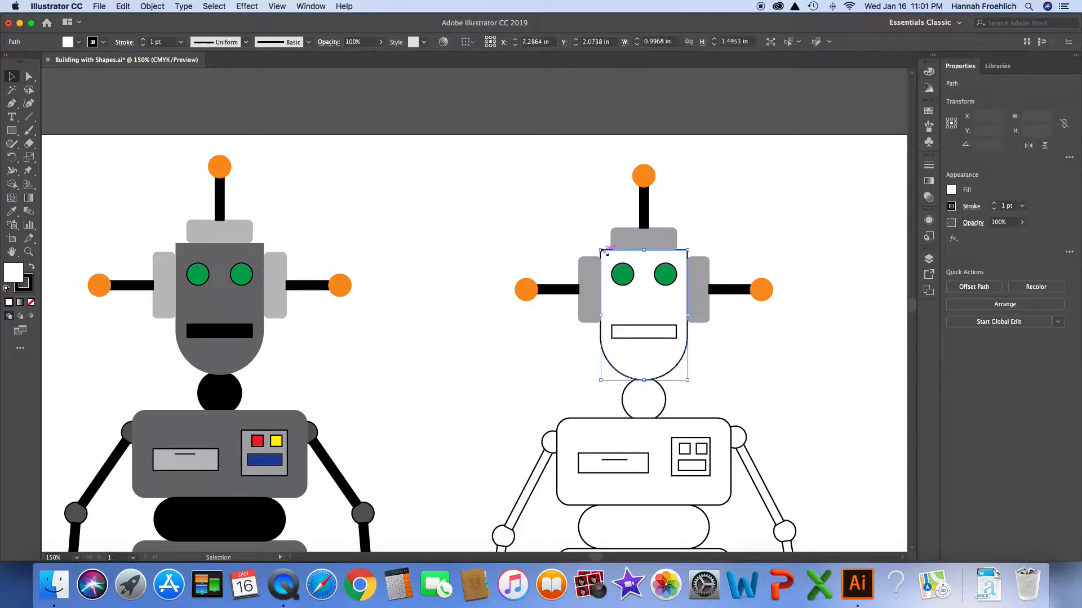
pyautogui.click(67, 42)
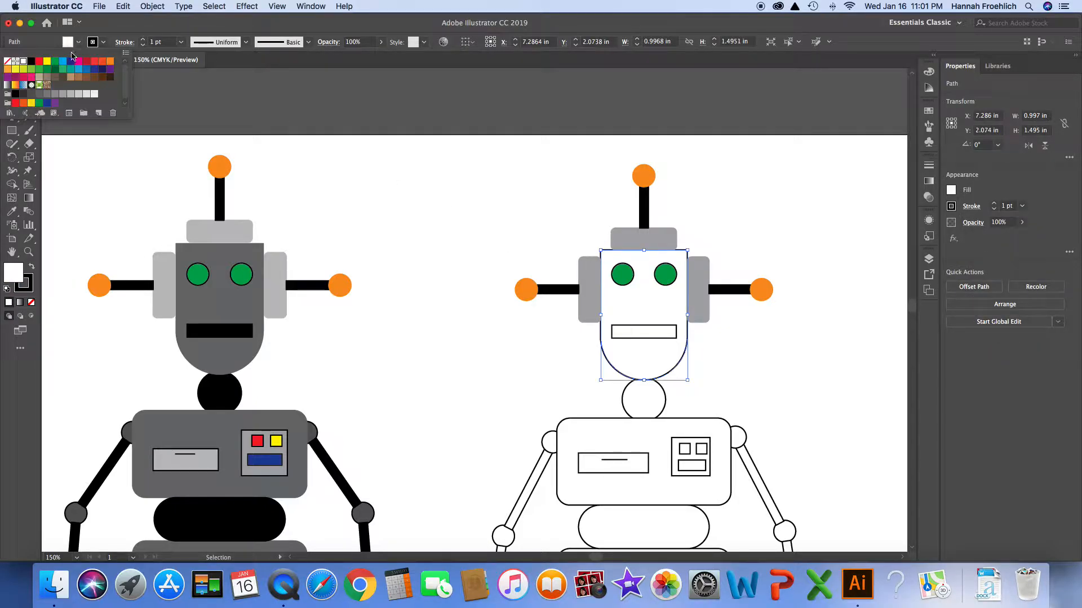
pyautogui.click(39, 93)
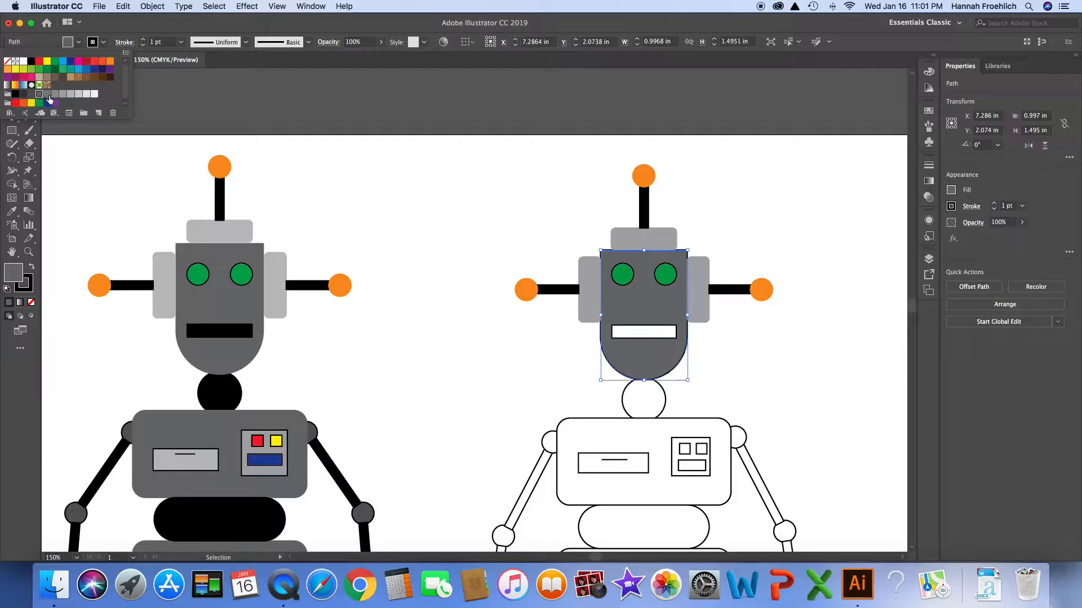
pyautogui.click(46, 94)
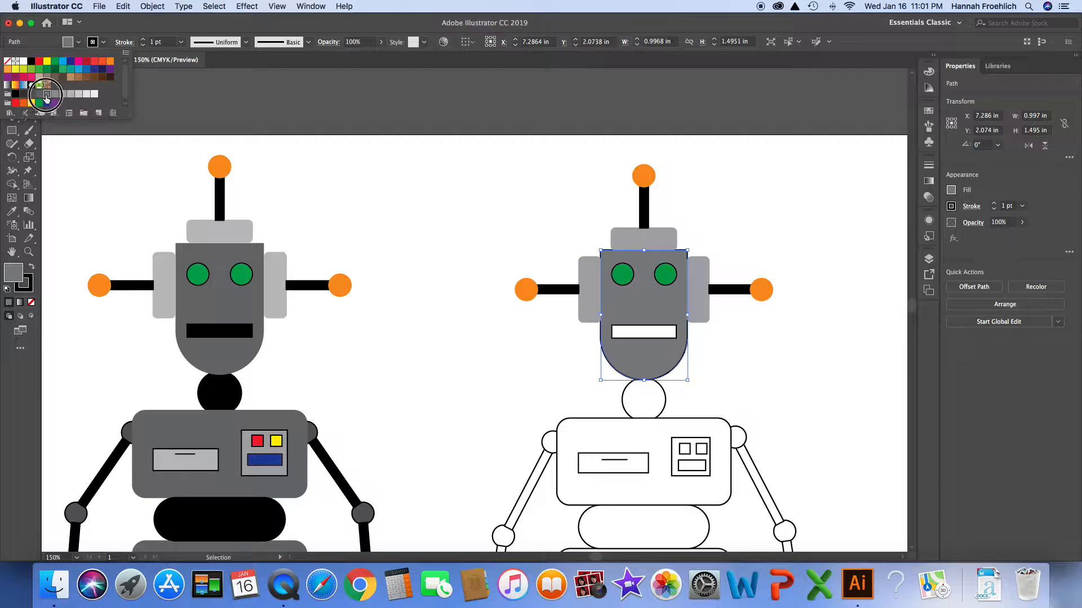
pyautogui.click(103, 43)
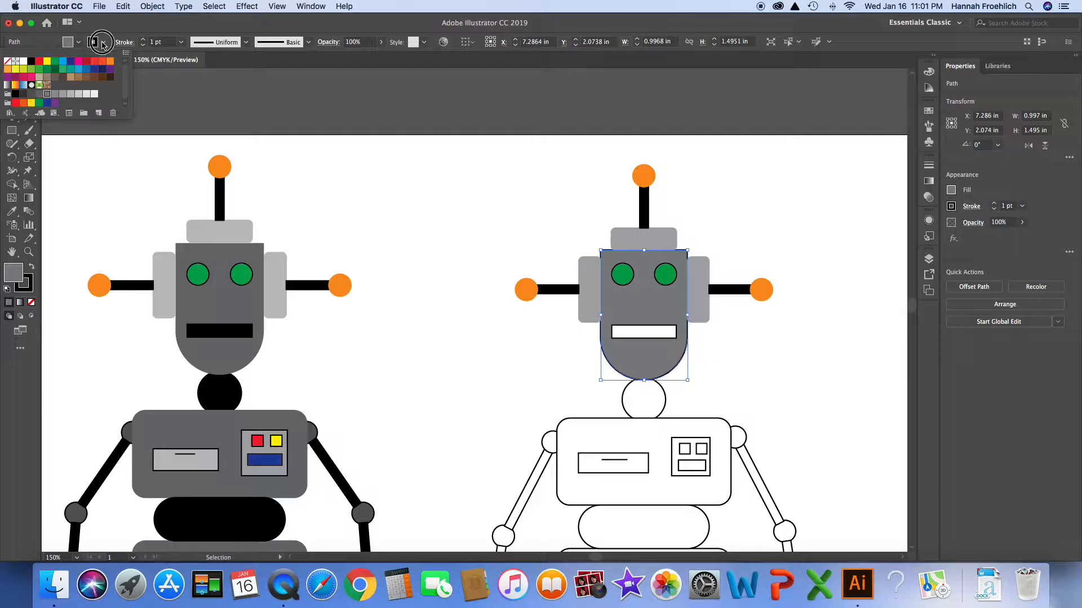
pyautogui.click(47, 94)
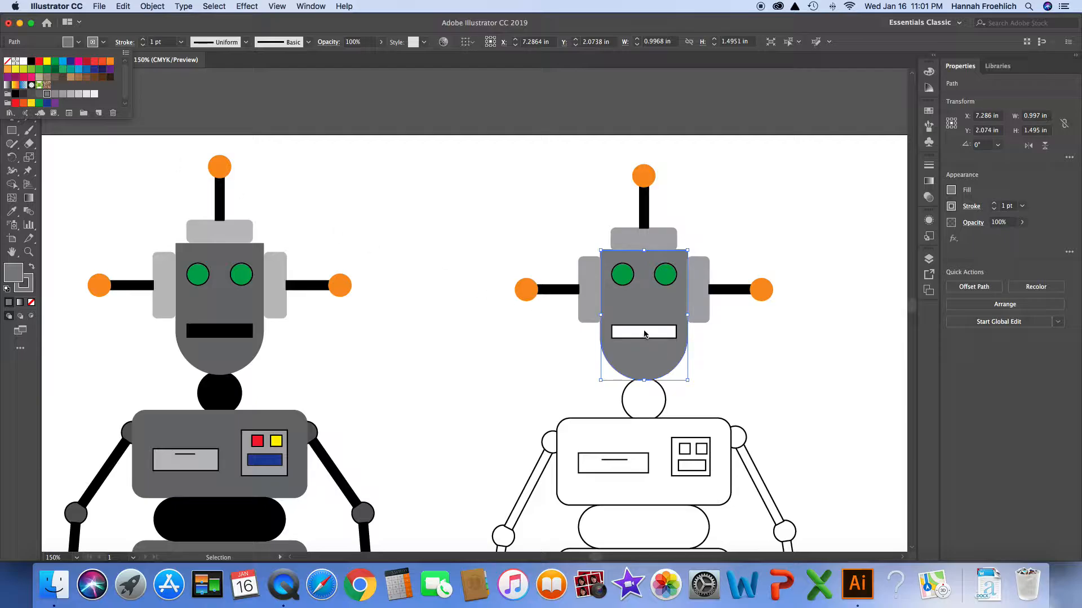
# Step: Fill the outlined robot's mouth rectangle with black and deselect it
pyautogui.click(645, 328)
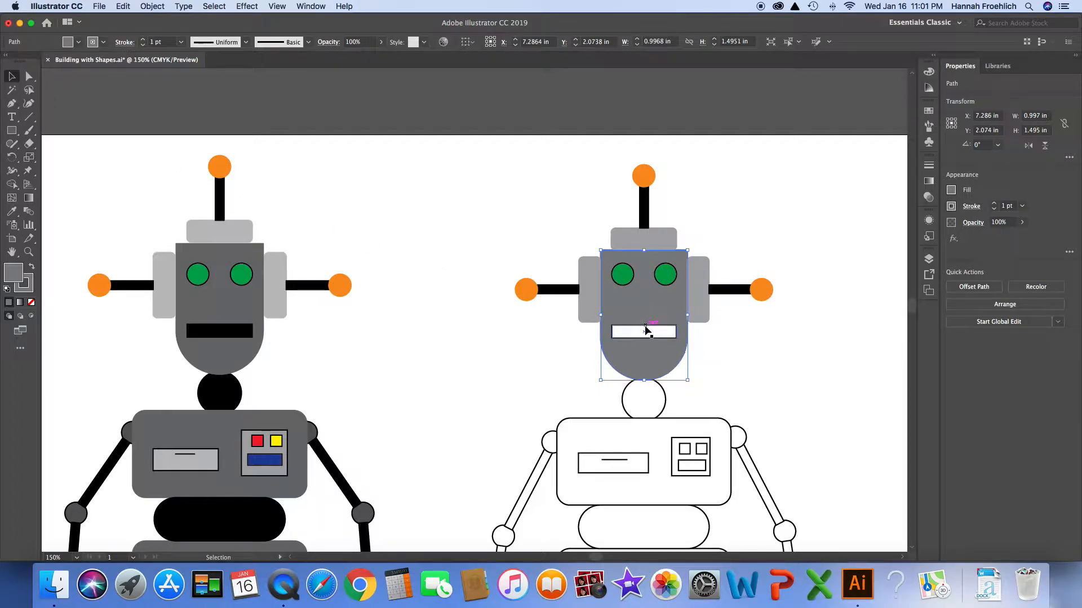
pyautogui.click(473, 222)
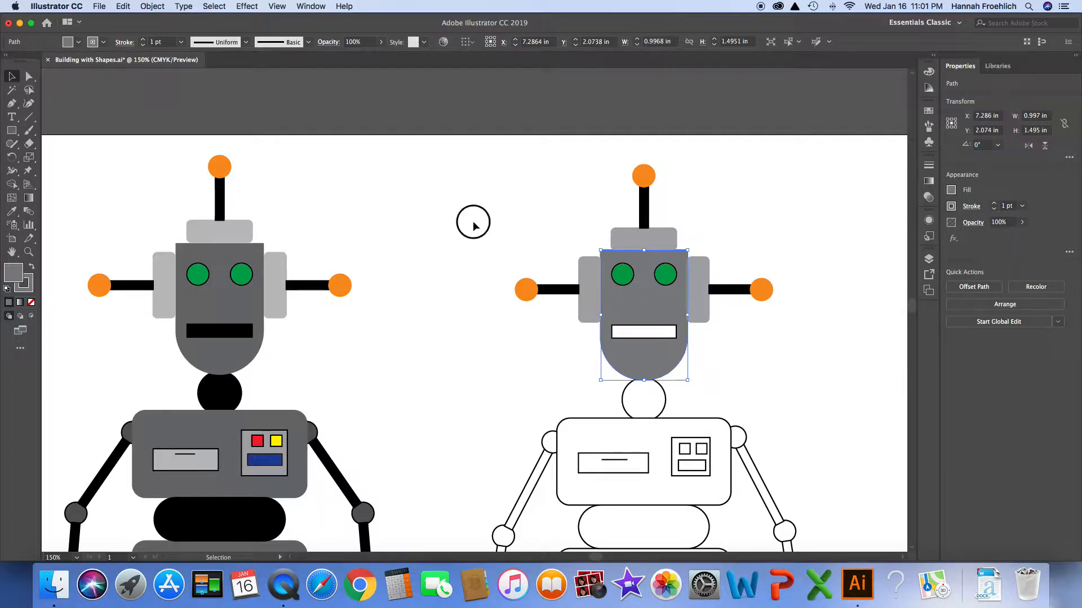
pyautogui.click(628, 331)
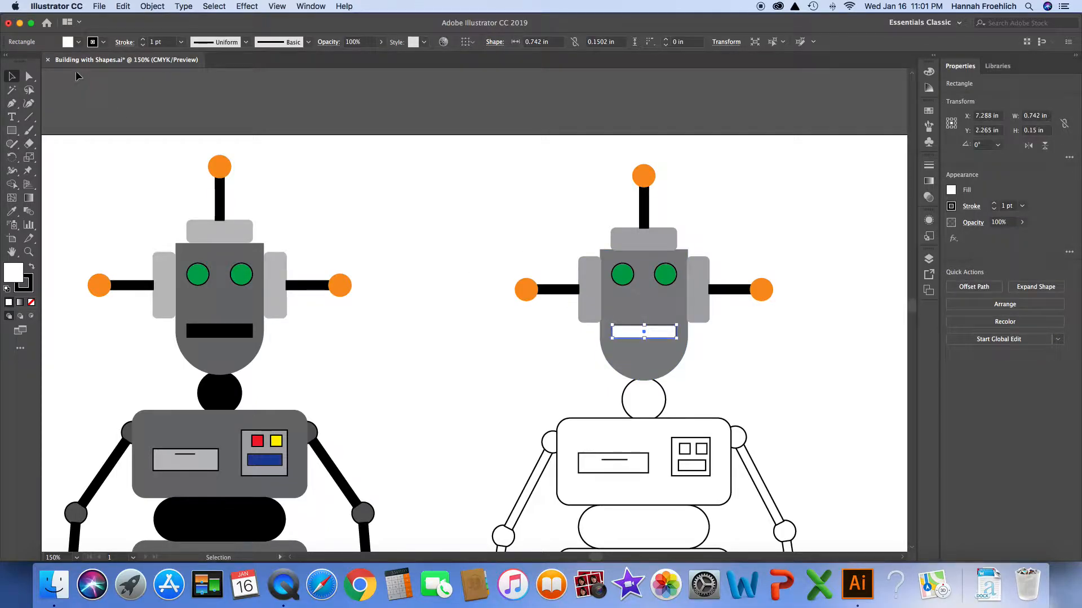
pyautogui.click(78, 42)
pyautogui.click(31, 61)
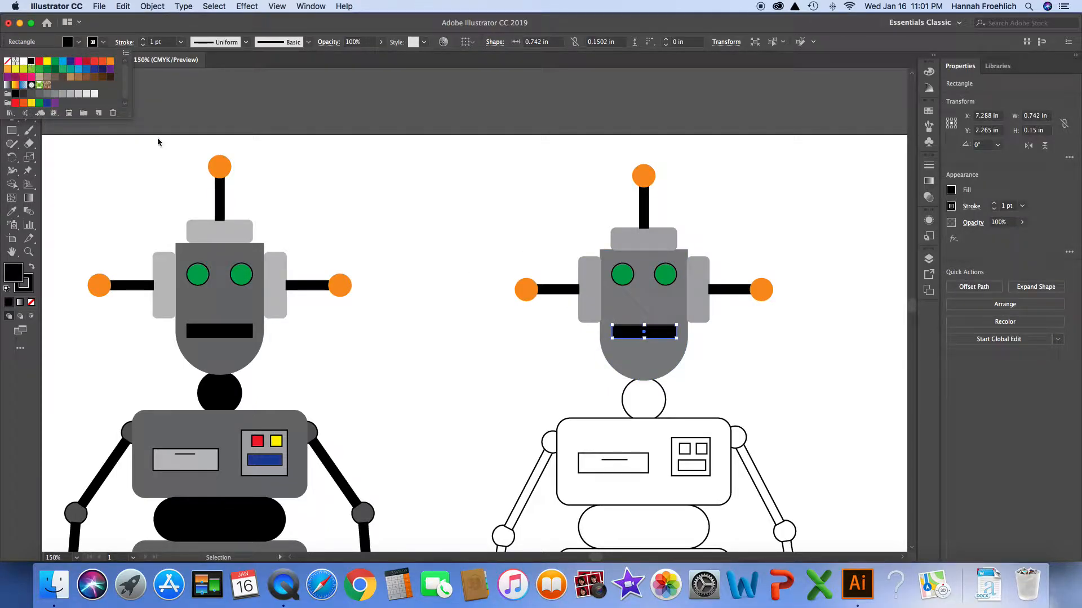
pyautogui.click(505, 331)
pyautogui.click(510, 334)
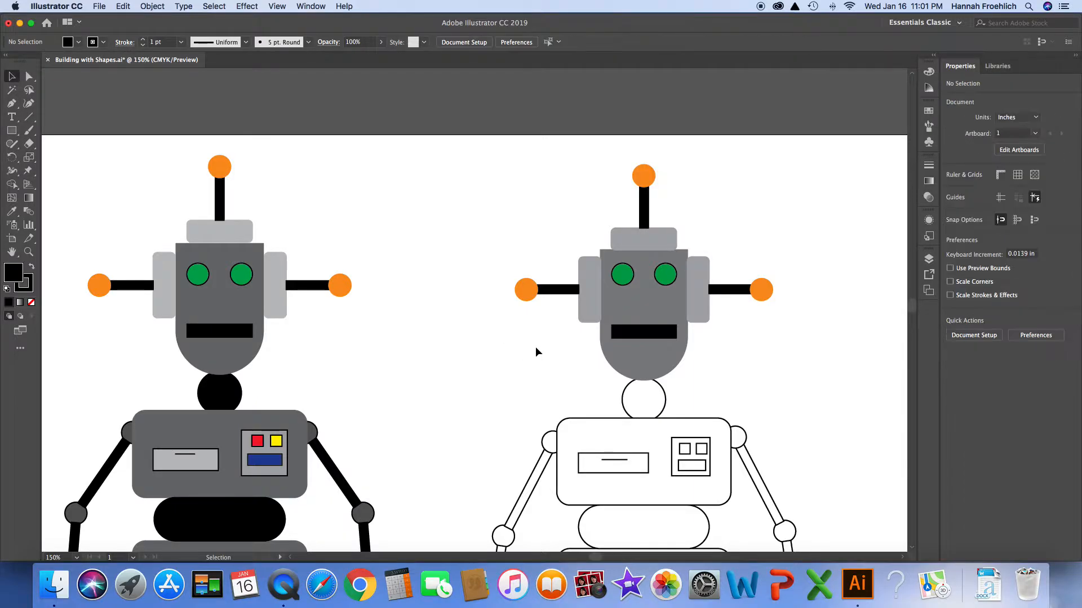
# Step: Fill the neck circle below the robot's head with black
pyautogui.click(628, 394)
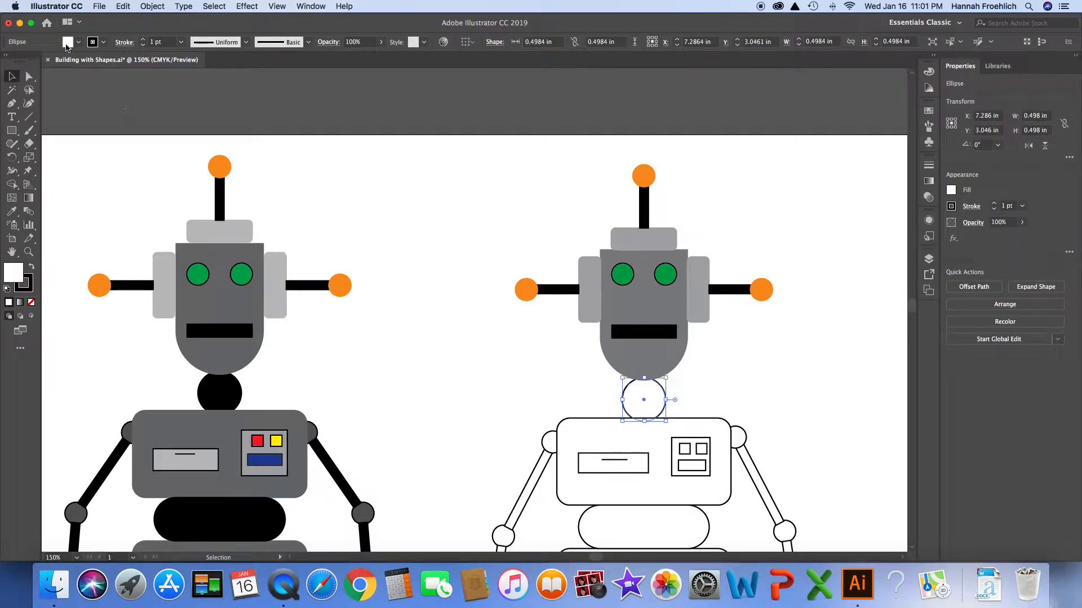
pyautogui.click(78, 41)
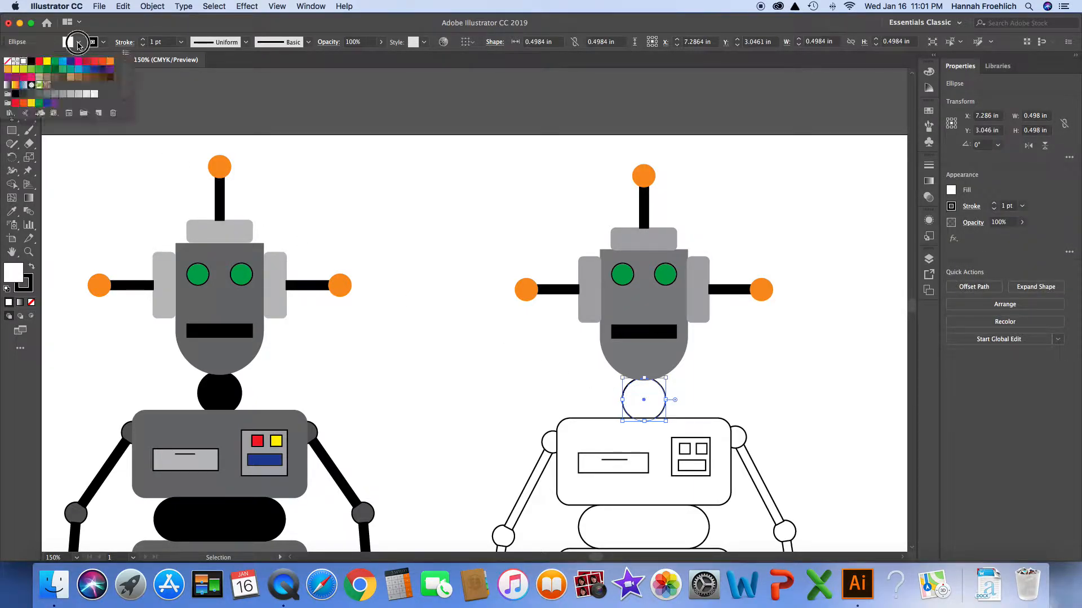
pyautogui.click(31, 60)
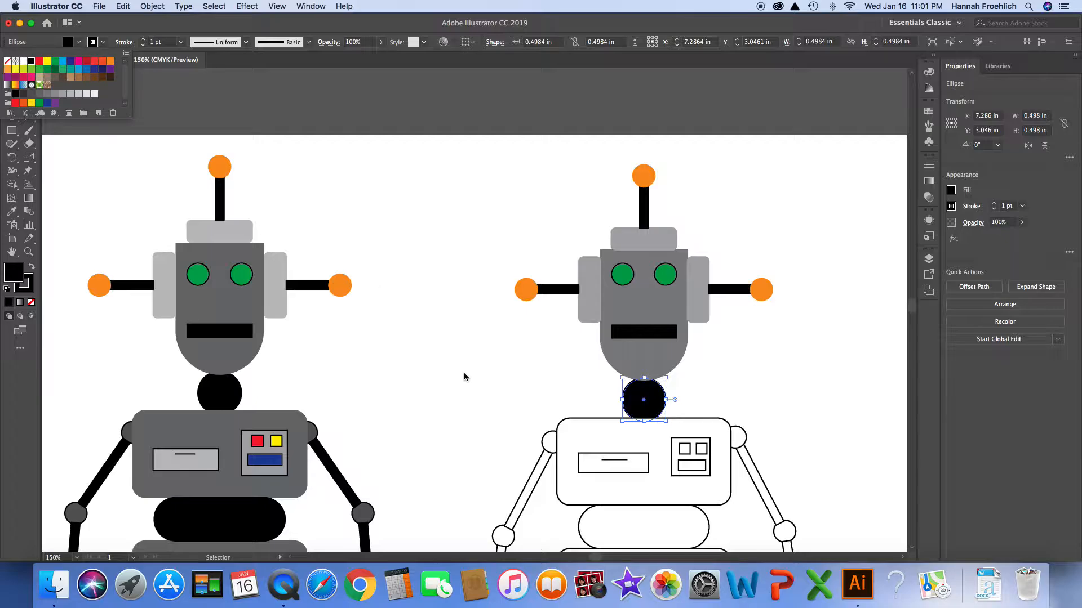
# Step: Set the fill and stroke of the rounded torso rectangle to the same dark grey as the face, then deselect
pyautogui.click(581, 424)
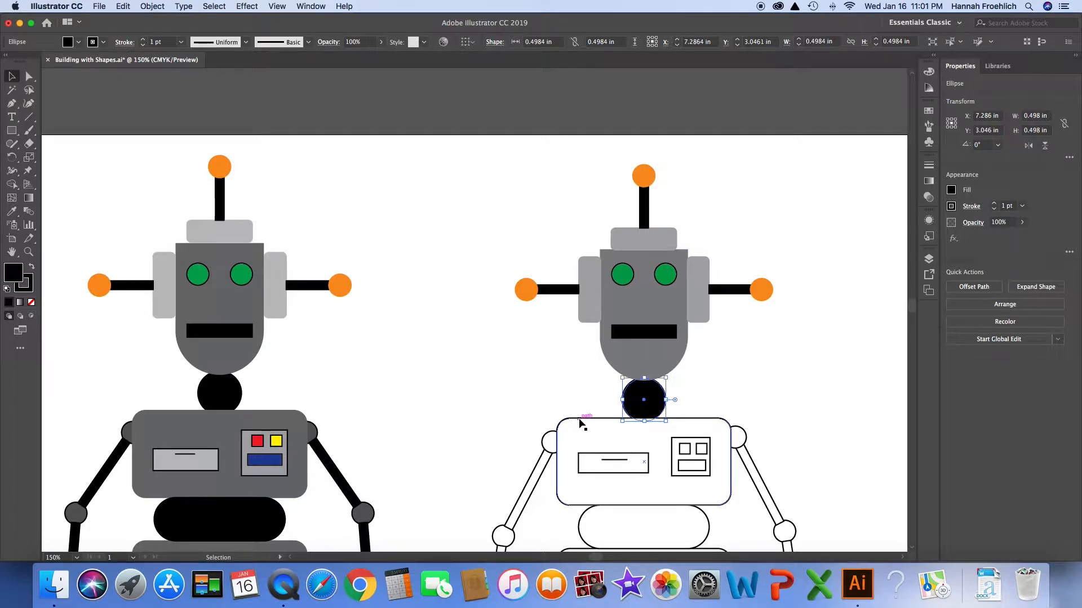
pyautogui.click(580, 424)
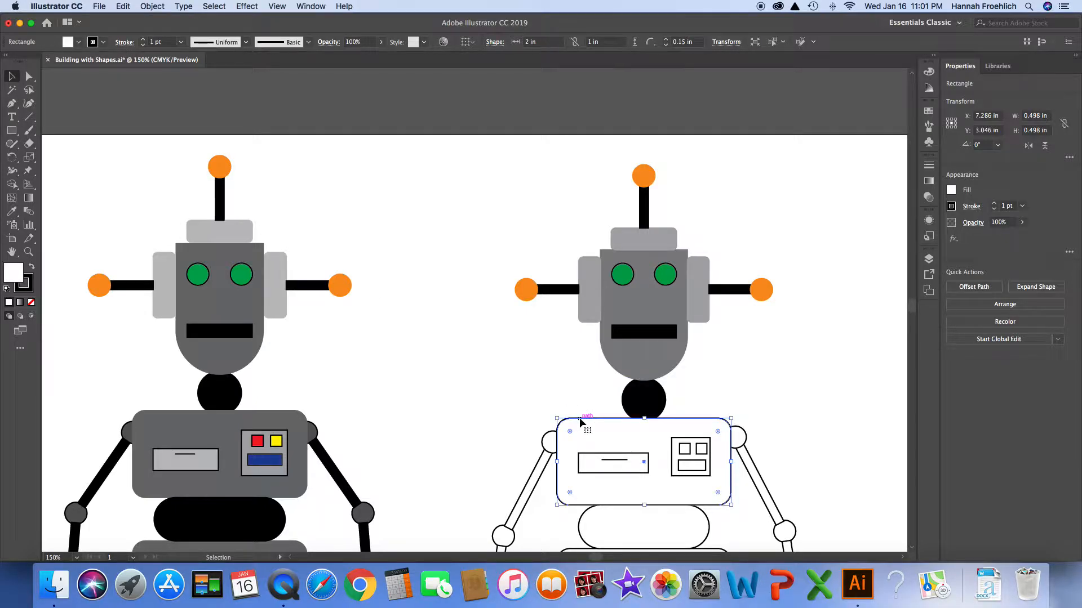
pyautogui.click(79, 43)
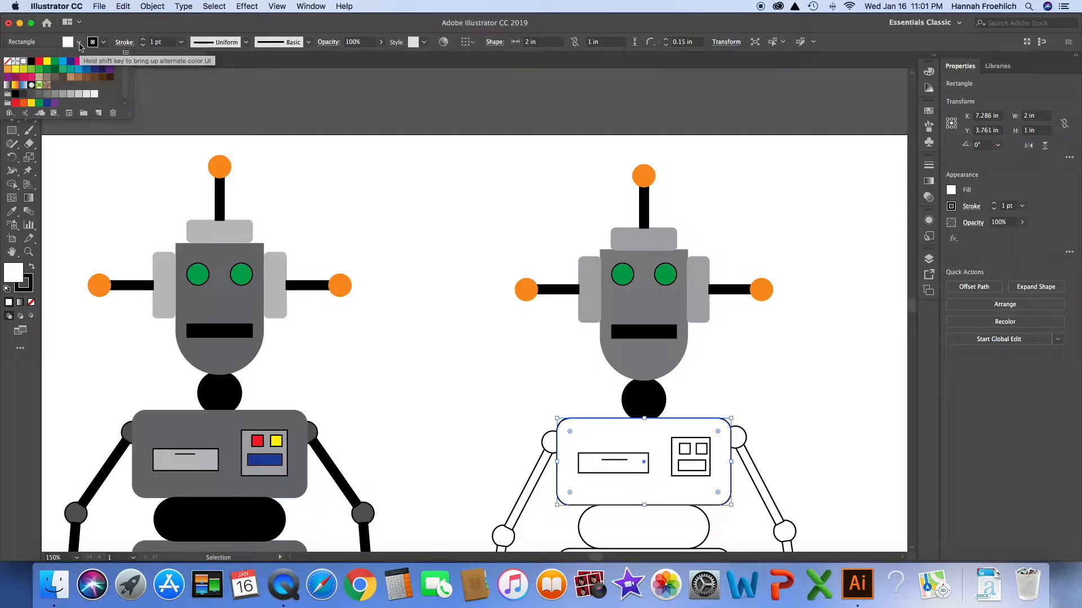
pyautogui.click(46, 100)
pyautogui.click(104, 43)
pyautogui.click(47, 94)
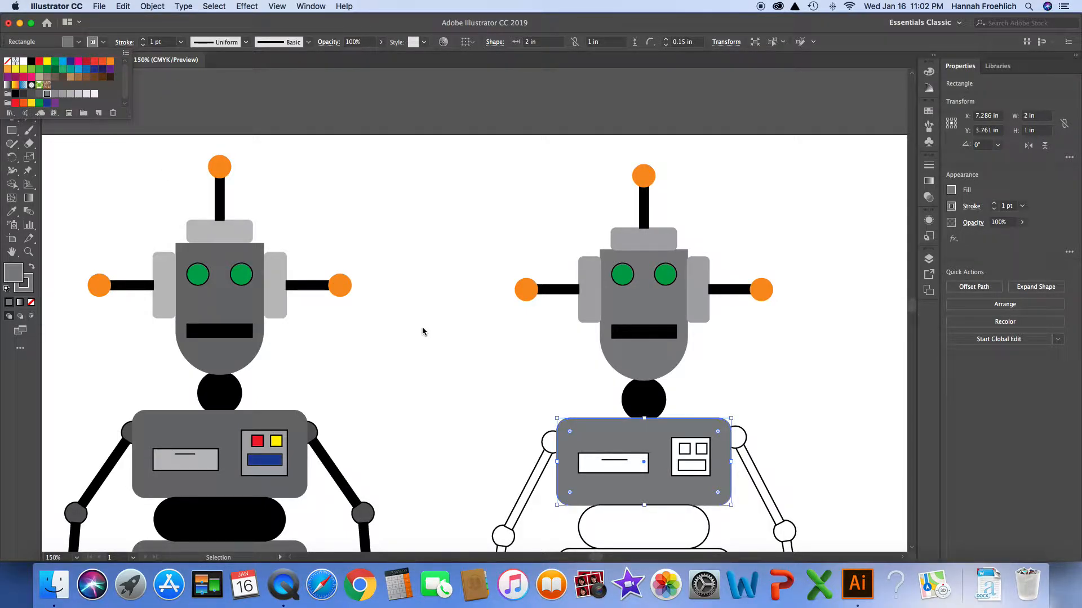
pyautogui.click(544, 361)
pyautogui.scroll(-2, 558, 380)
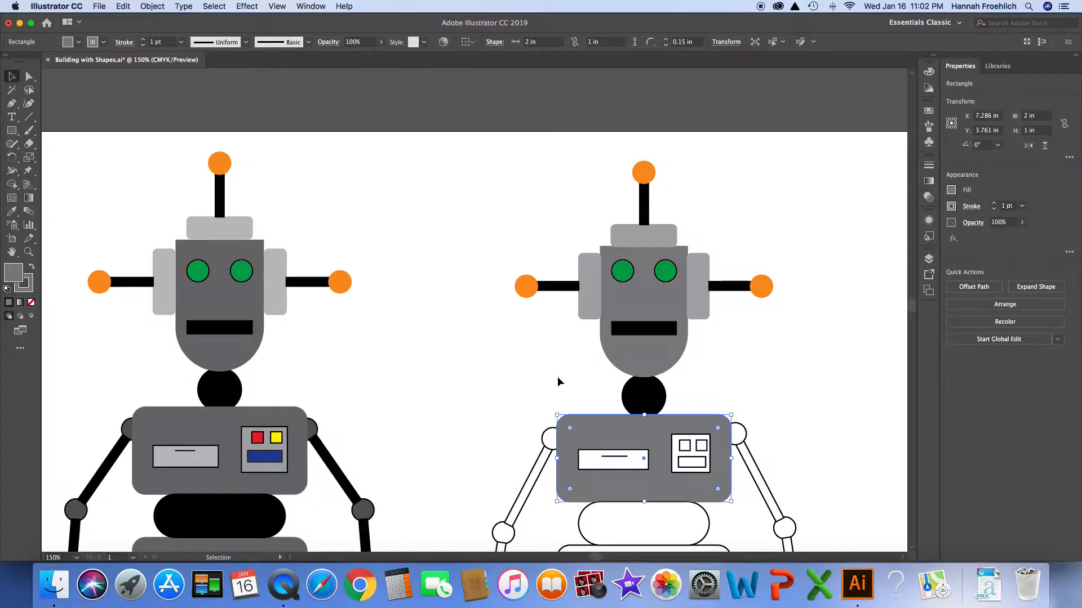
pyautogui.click(558, 380)
# Step: Fill the wide slot rectangle on the torso's left side with the light grey matching the reference, keeping its black stroke
pyautogui.scroll(-8, 556, 376)
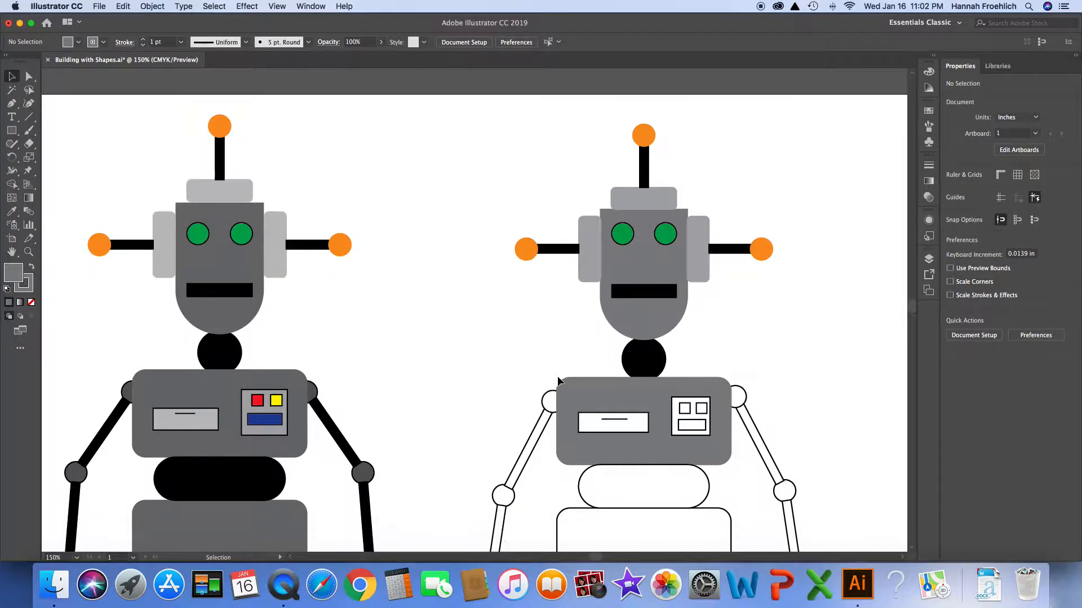
pyautogui.click(595, 360)
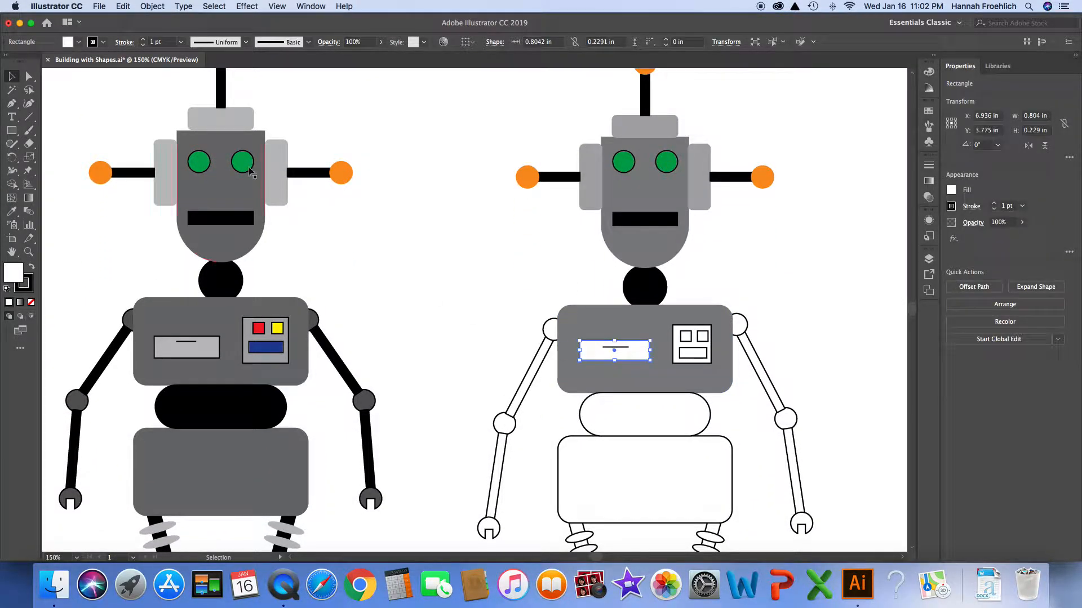
pyautogui.click(79, 43)
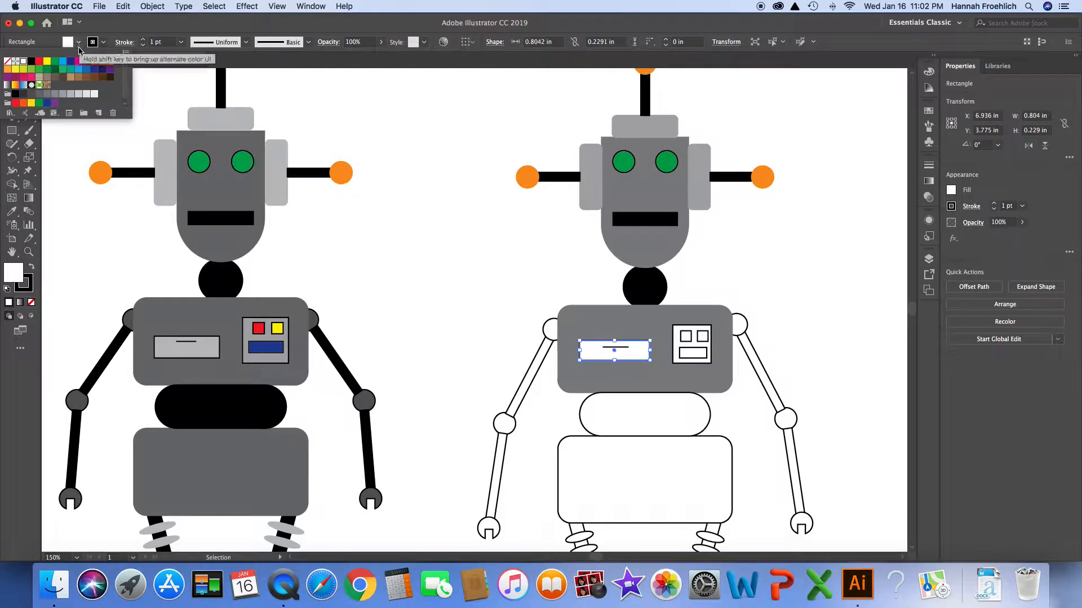
pyautogui.click(70, 94)
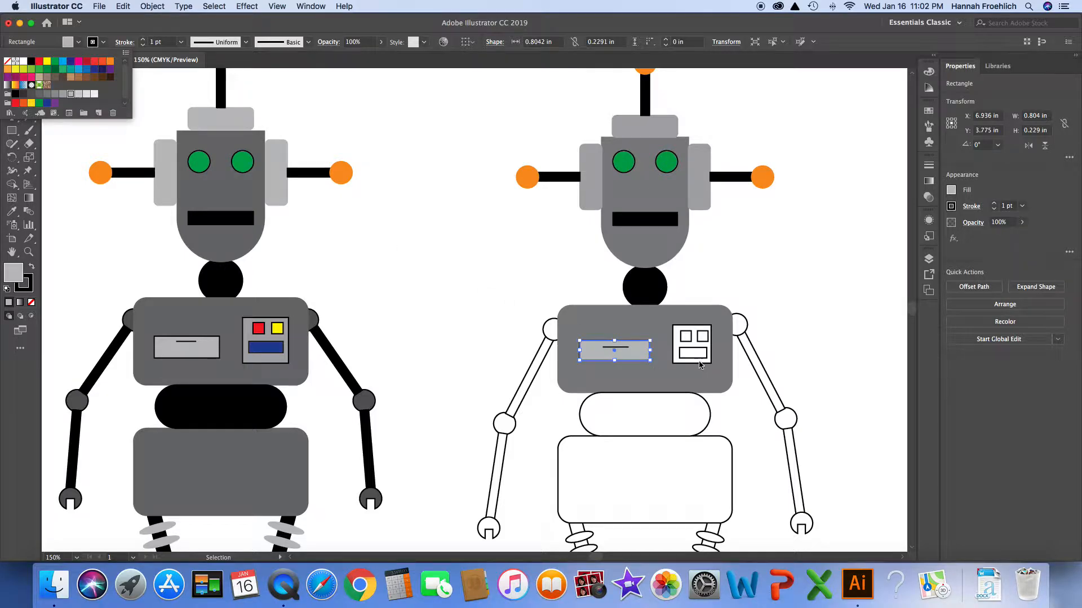
# Step: Fill the square control panel on the torso with the same light grey as the slot, keeping its black stroke, and deselect
pyautogui.click(700, 365)
pyautogui.click(698, 363)
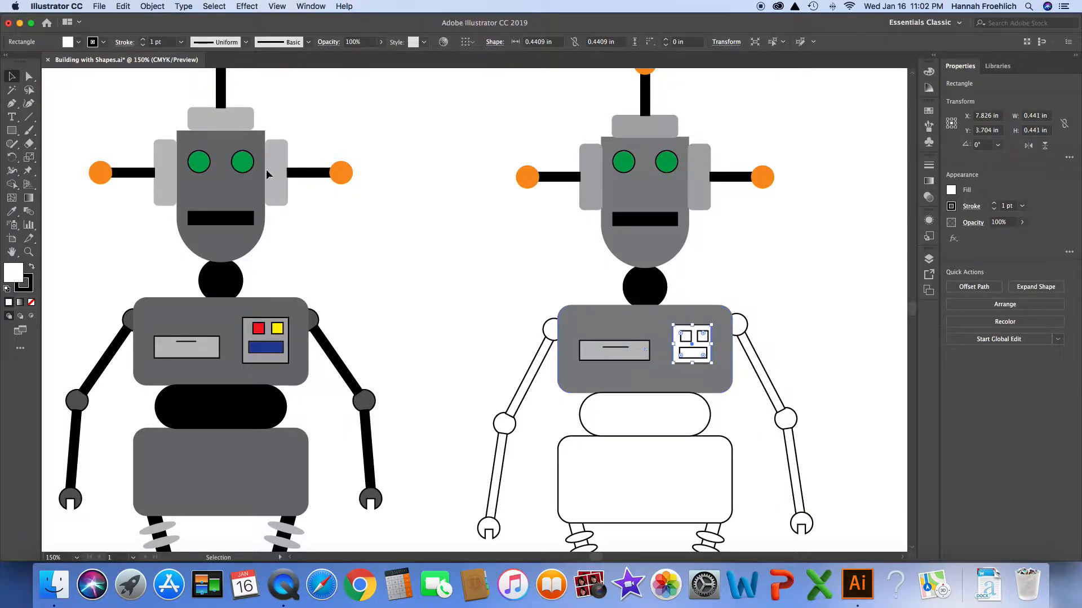
pyautogui.click(79, 42)
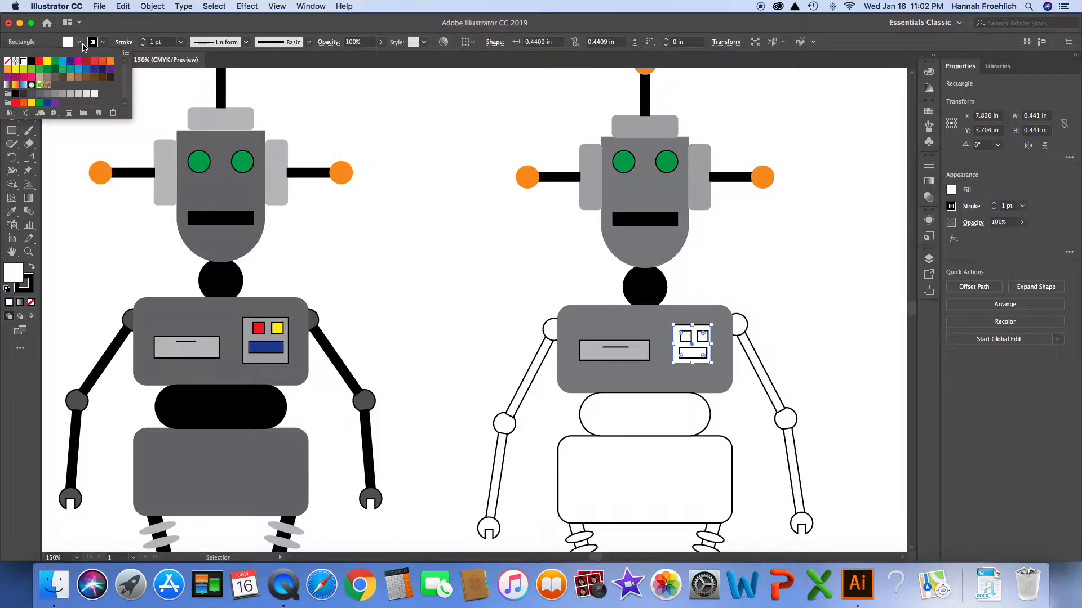
pyautogui.click(71, 94)
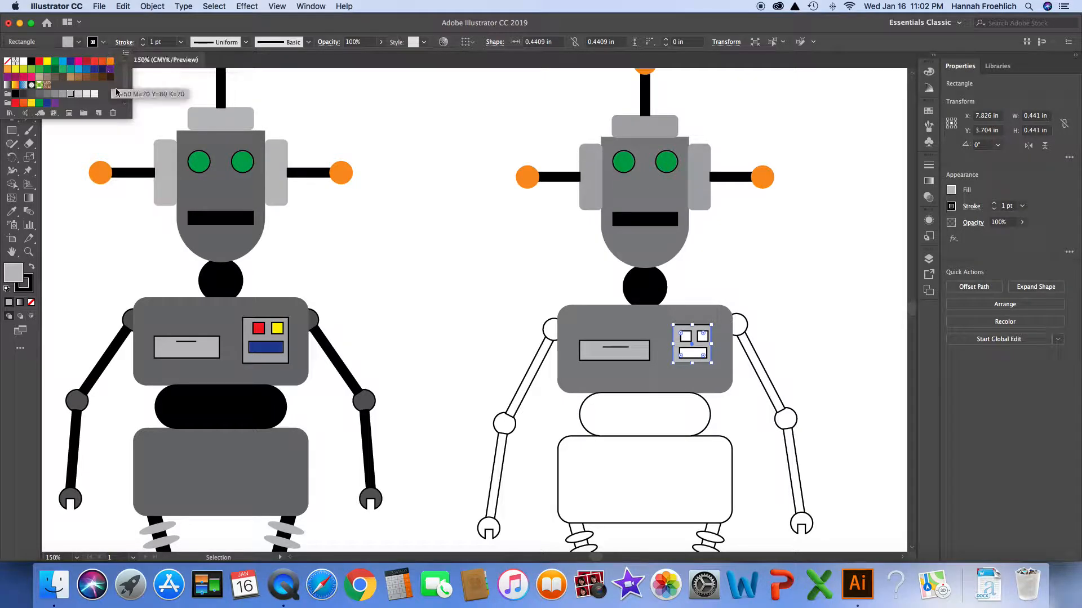
pyautogui.click(782, 329)
pyautogui.click(786, 339)
# Step: Fill the wide button at the bottom of the torso's control panel with dark blue
pyautogui.click(699, 355)
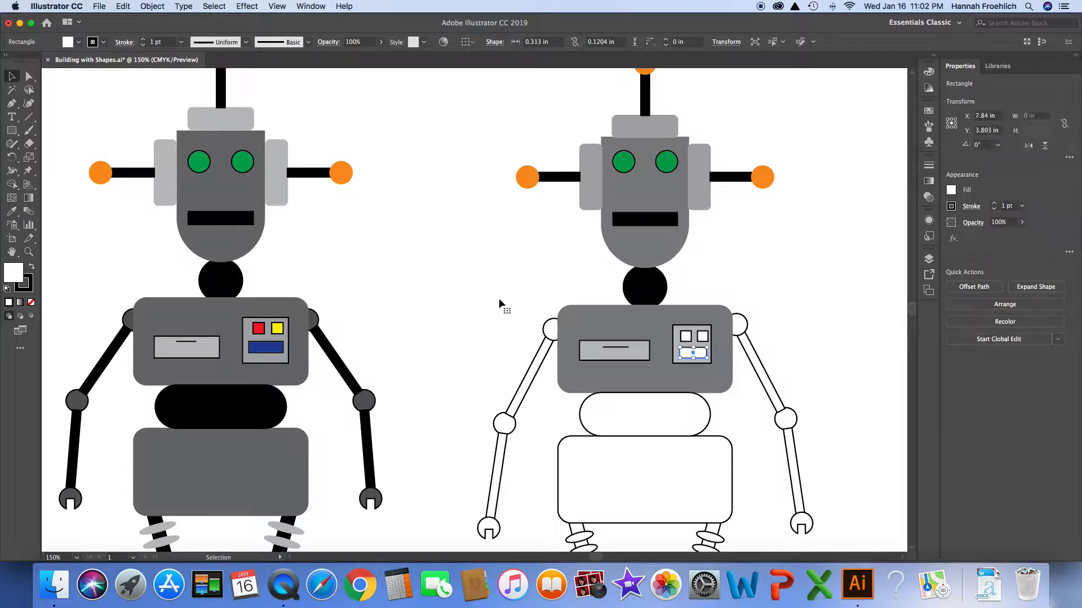
pyautogui.click(78, 42)
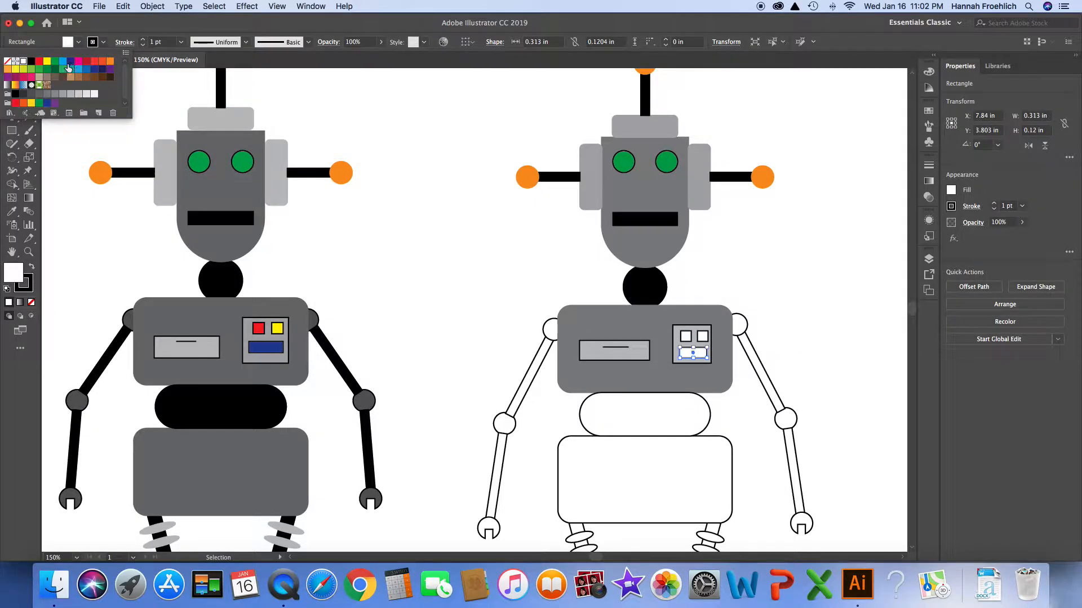
pyautogui.click(47, 104)
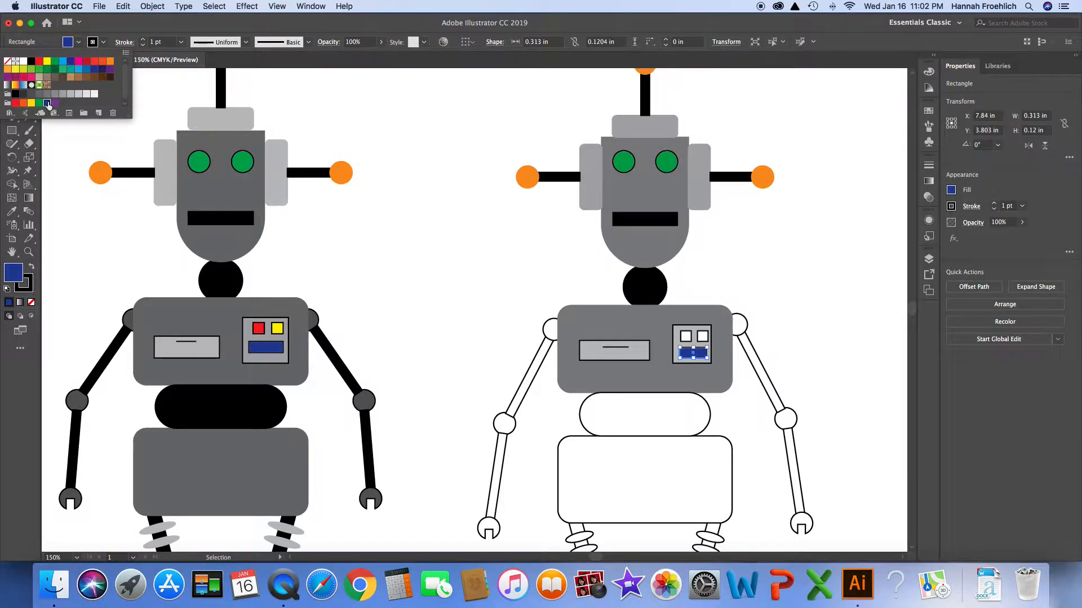
# Step: Fill the upper-right square button on the torso's control panel with yellow, keeping its black stroke
pyautogui.click(702, 342)
pyautogui.click(703, 337)
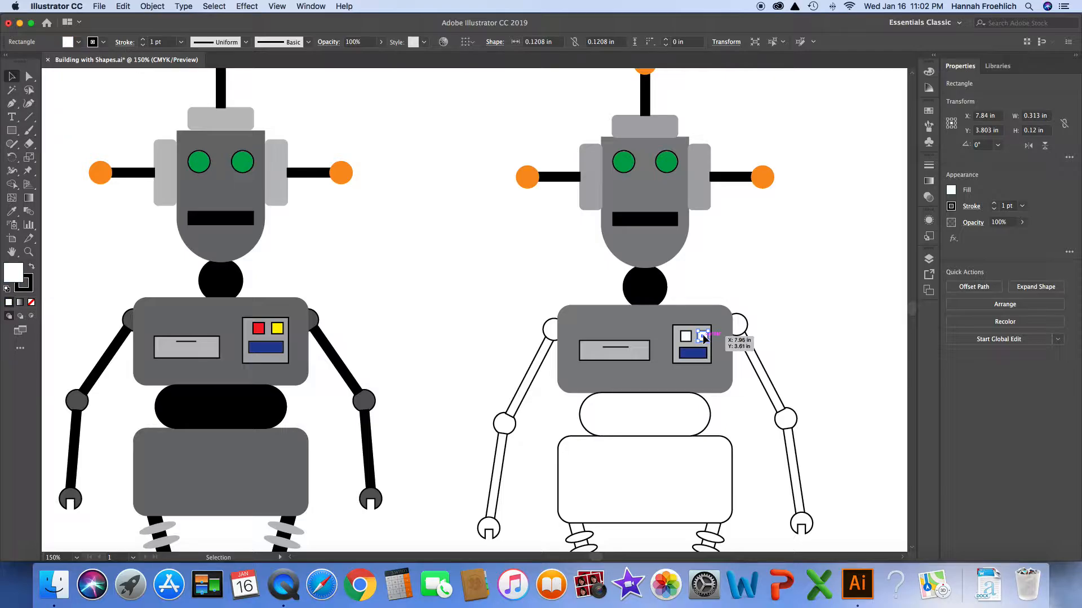
pyautogui.click(78, 43)
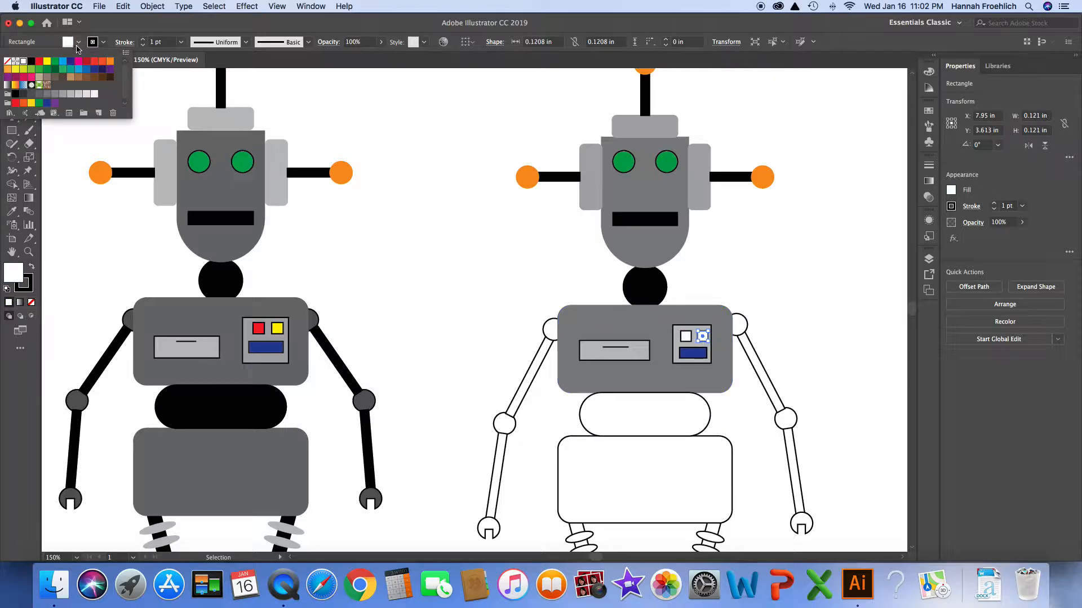
pyautogui.click(31, 103)
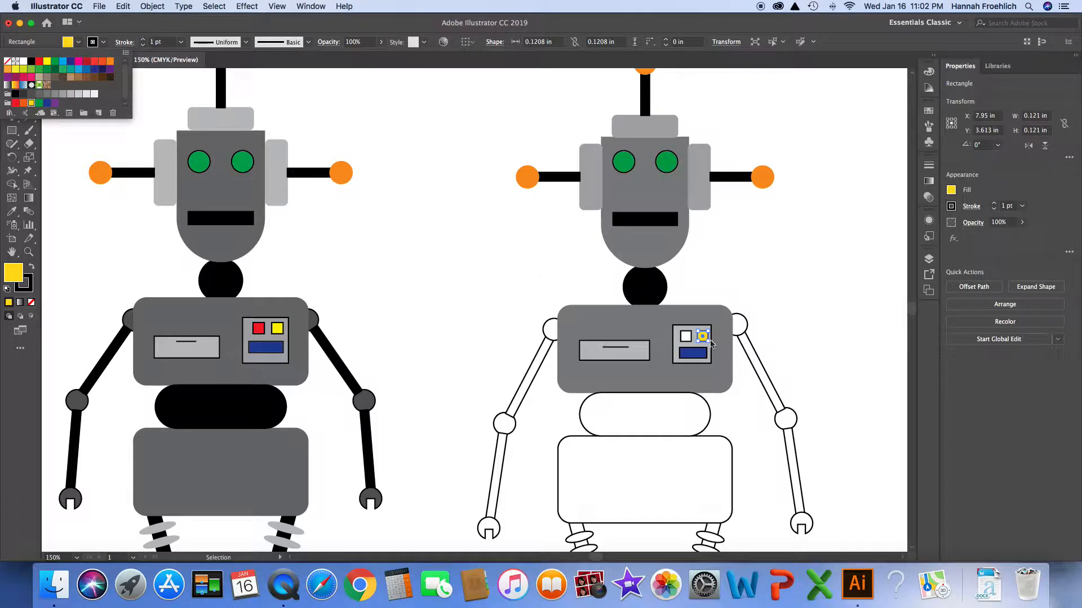
# Step: Fill the upper-left square button on the torso's control panel with red, keeping its black stroke, and deselect
pyautogui.click(687, 340)
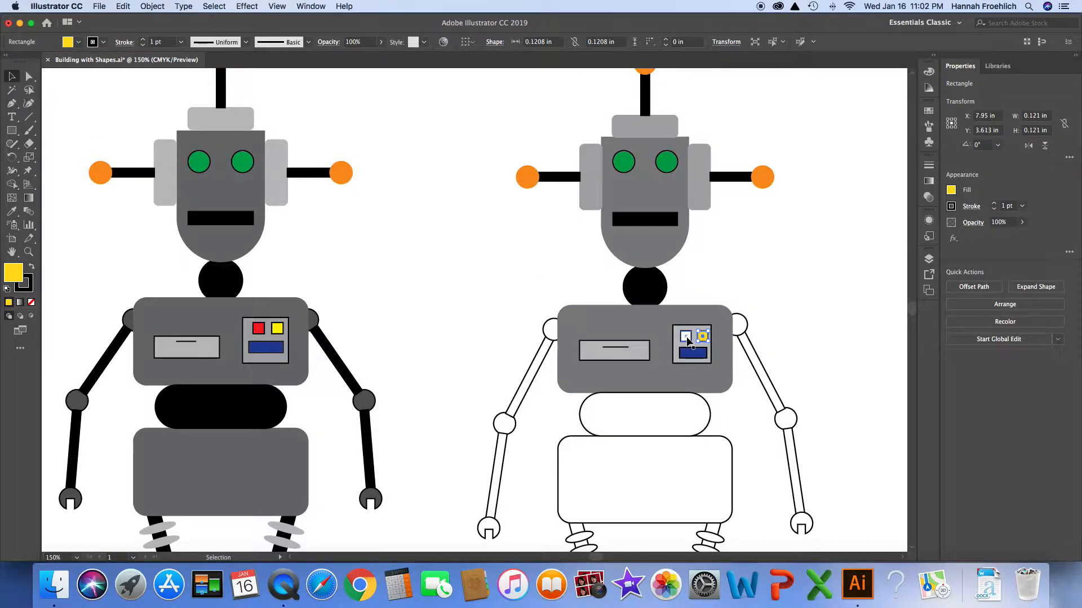
pyautogui.click(781, 292)
pyautogui.click(687, 338)
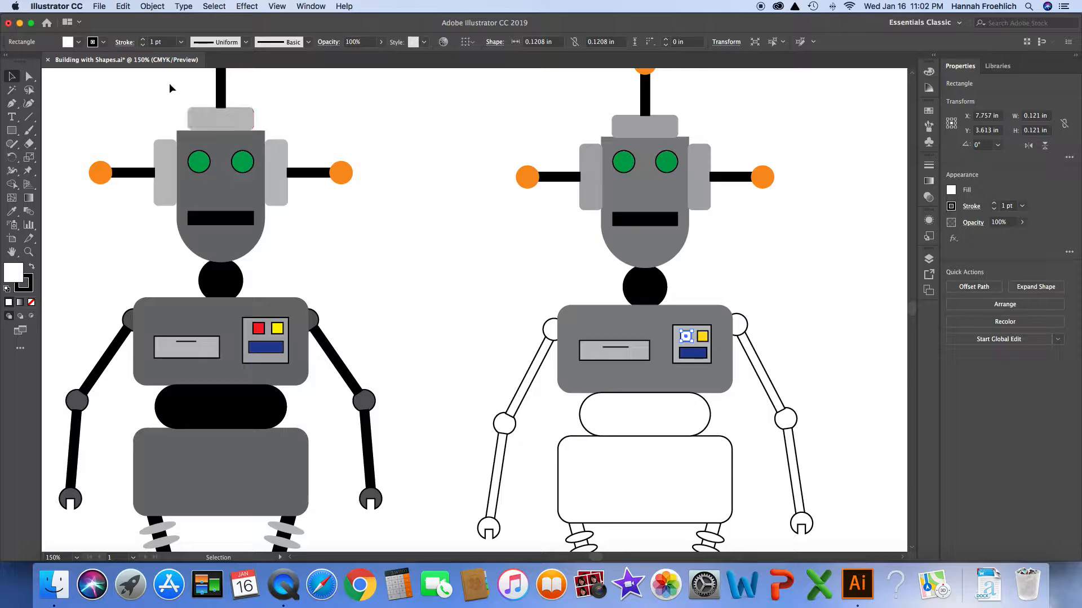
pyautogui.click(78, 41)
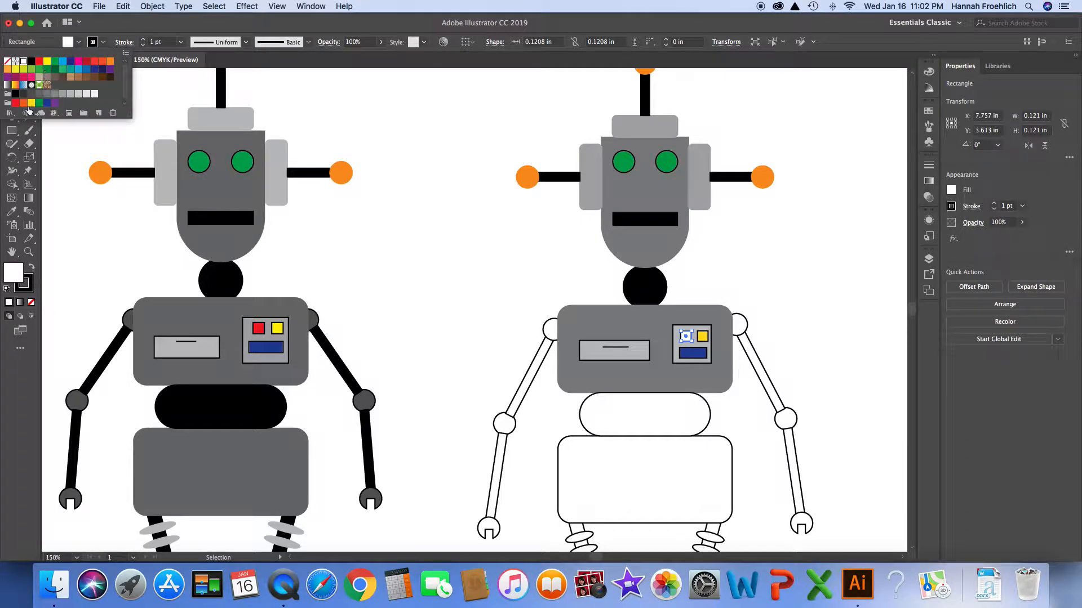
pyautogui.click(14, 104)
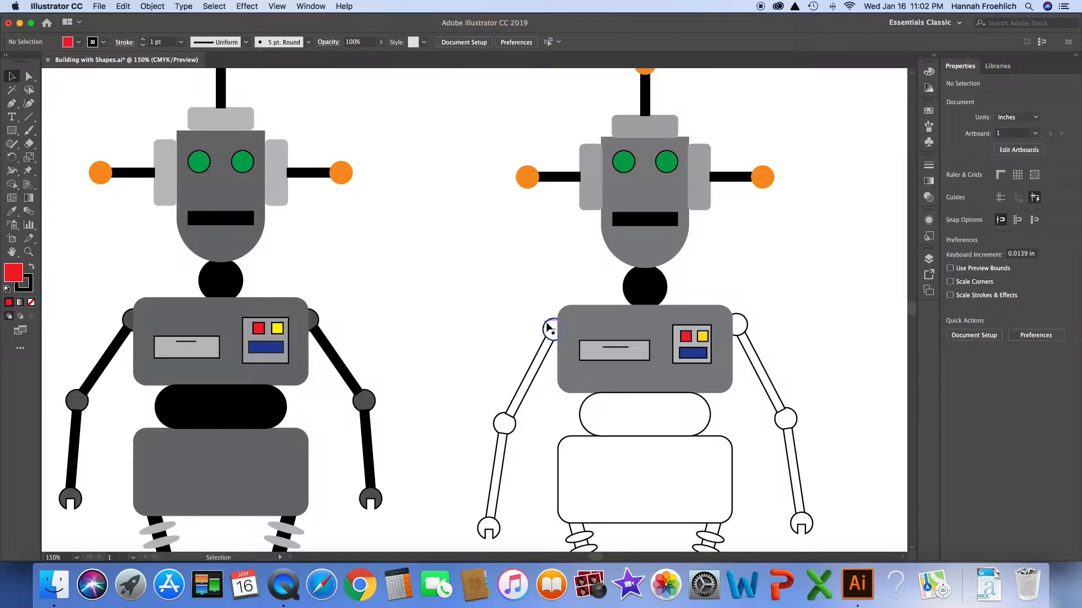
# Step: Inside the left arm's group, fill the shoulder circle, elbow circle and claw with dark grey, keeping their black strokes
pyautogui.click(548, 328)
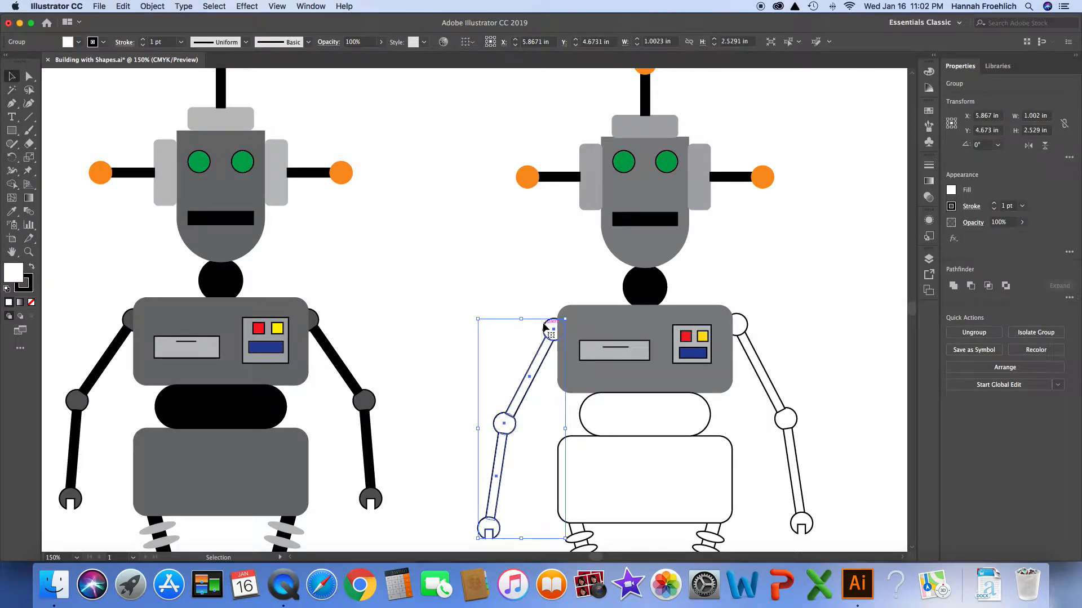
pyautogui.doubleClick(546, 328)
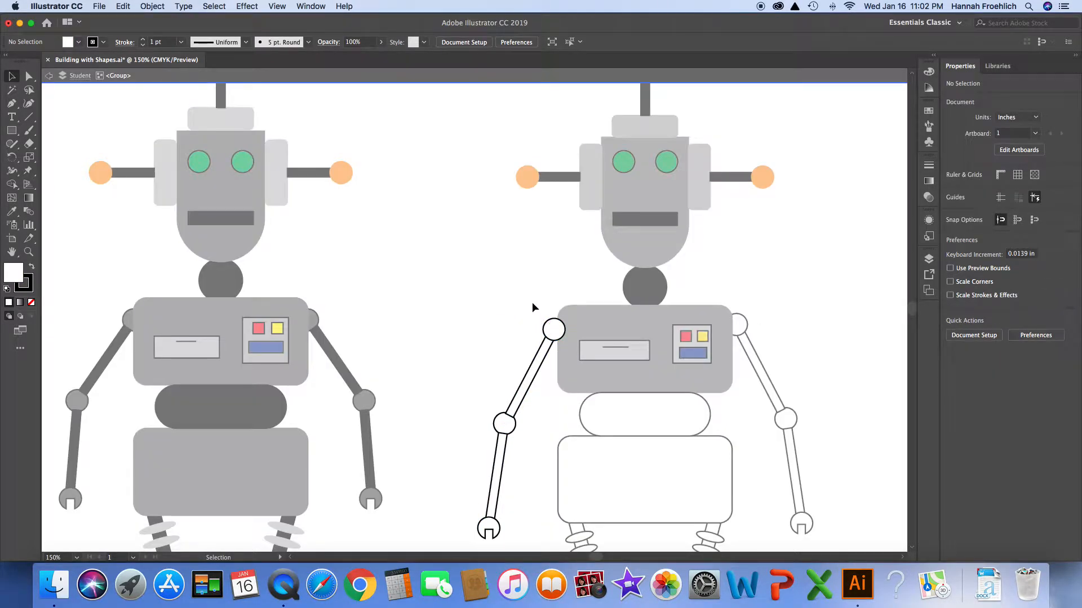
pyautogui.click(548, 332)
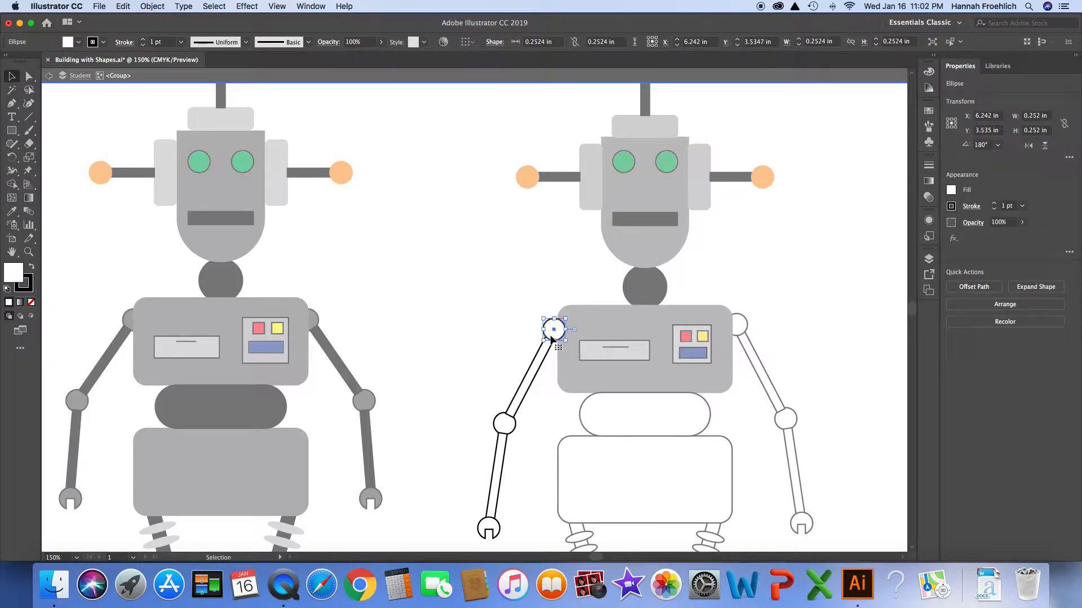
pyautogui.click(505, 420)
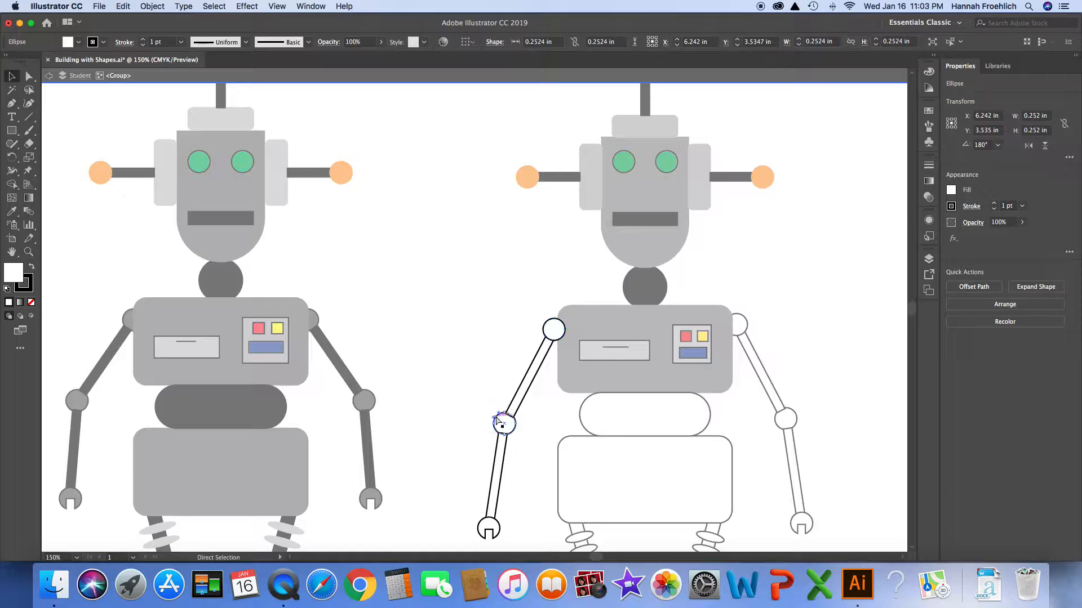
pyautogui.keyDown('shift'); pyautogui.click(551, 323); pyautogui.keyUp('shift')
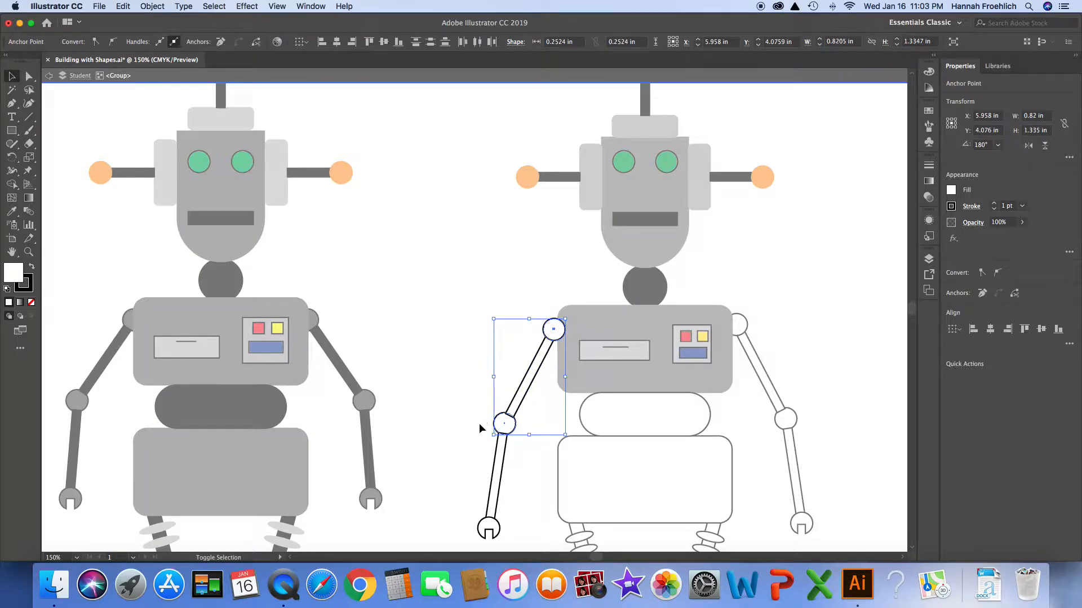
pyautogui.keyDown('shift'); pyautogui.click(482, 523); pyautogui.keyUp('shift')
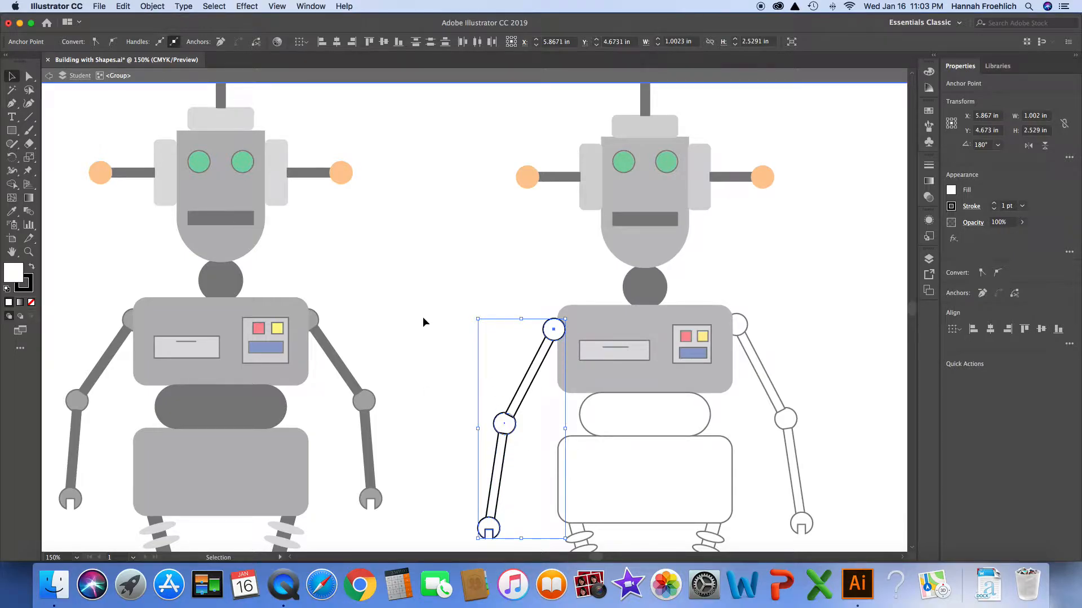
pyautogui.click(925, 113)
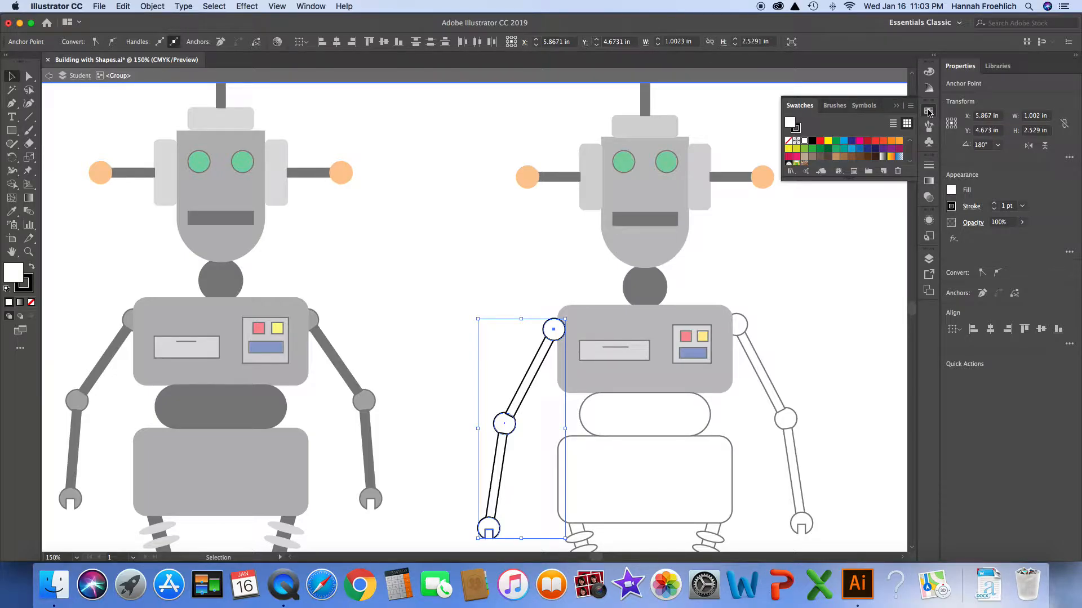
pyautogui.scroll(-3, 851, 148)
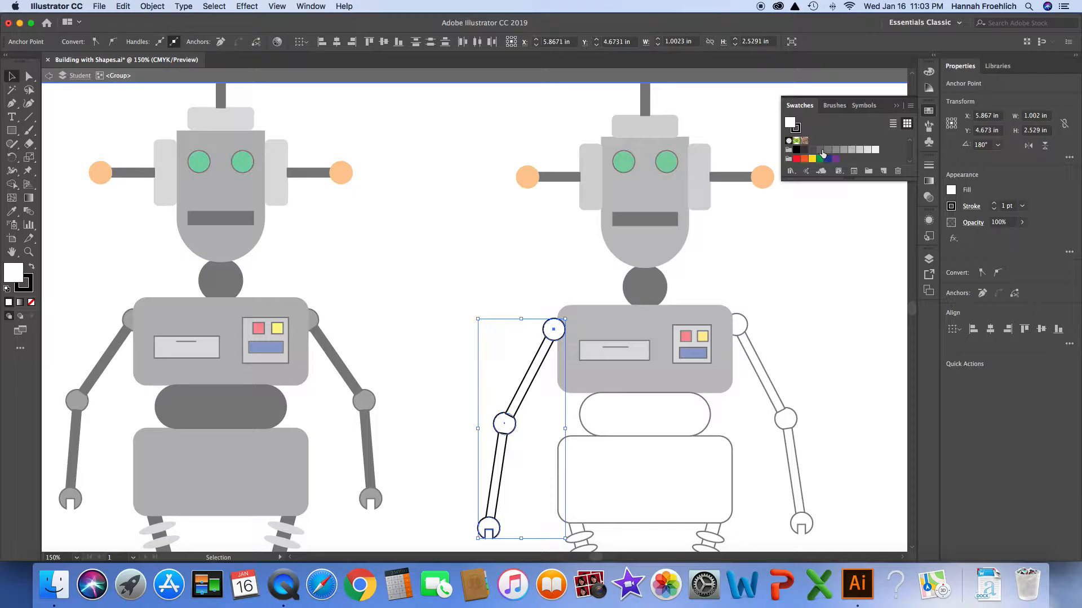
pyautogui.click(823, 150)
pyautogui.hscroll(-1, 850, 231)
pyautogui.scroll(-1, 850, 231)
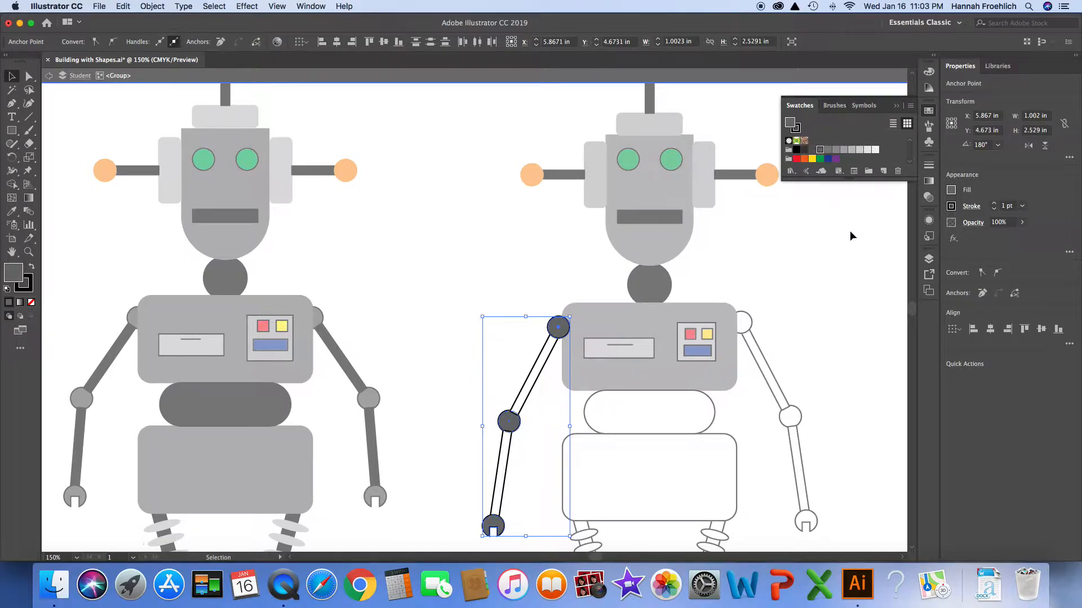
pyautogui.click(847, 248)
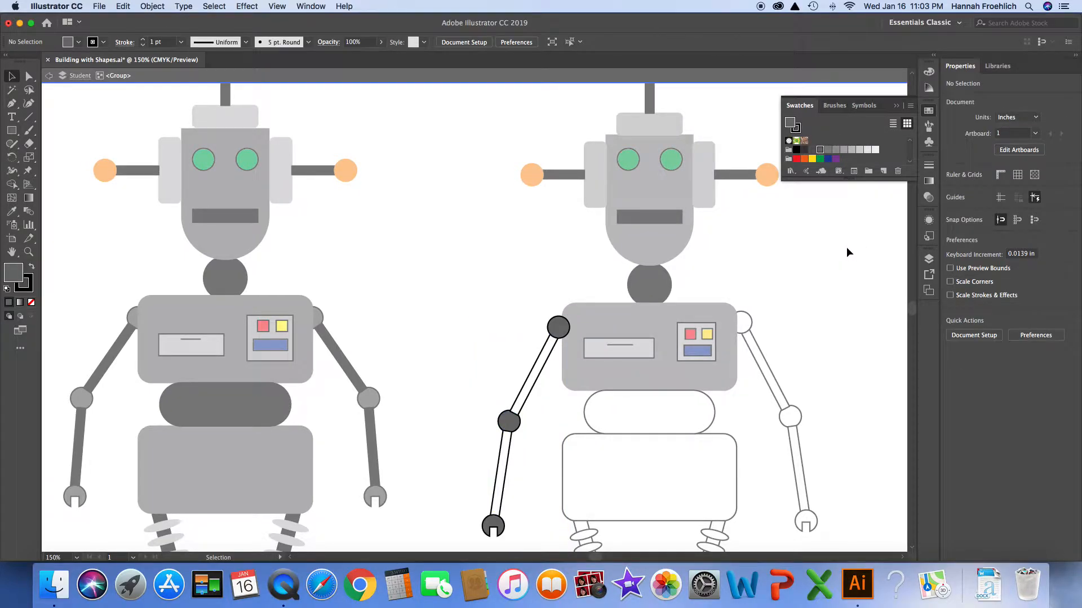
# Step: Fill the left arm's upper and lower bars with black and leave the arm's group
pyautogui.click(545, 371)
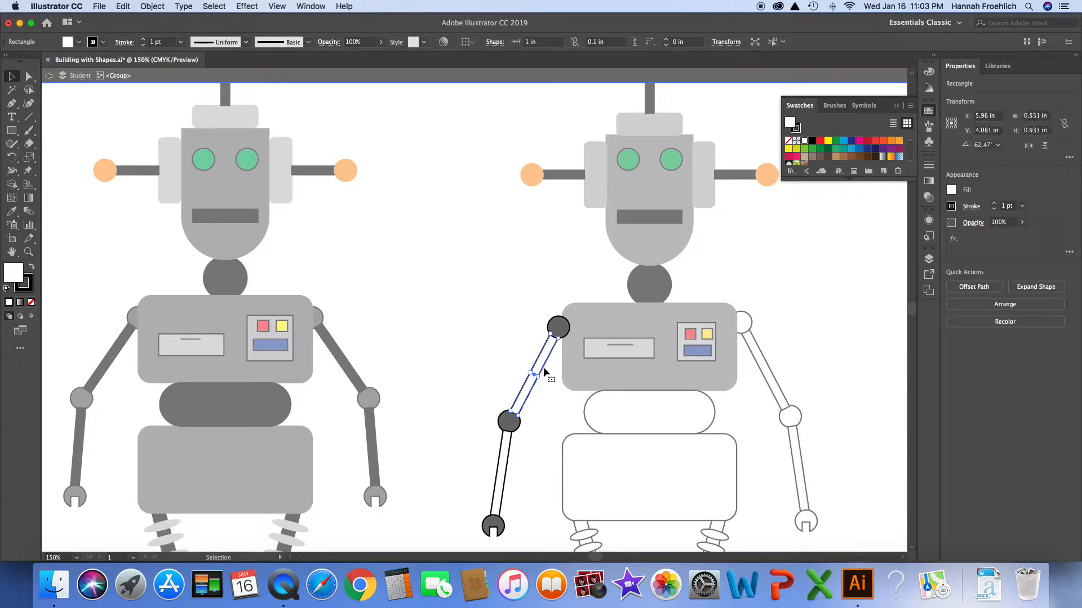
pyautogui.keyDown('shift'); pyautogui.click(510, 451); pyautogui.keyUp('shift')
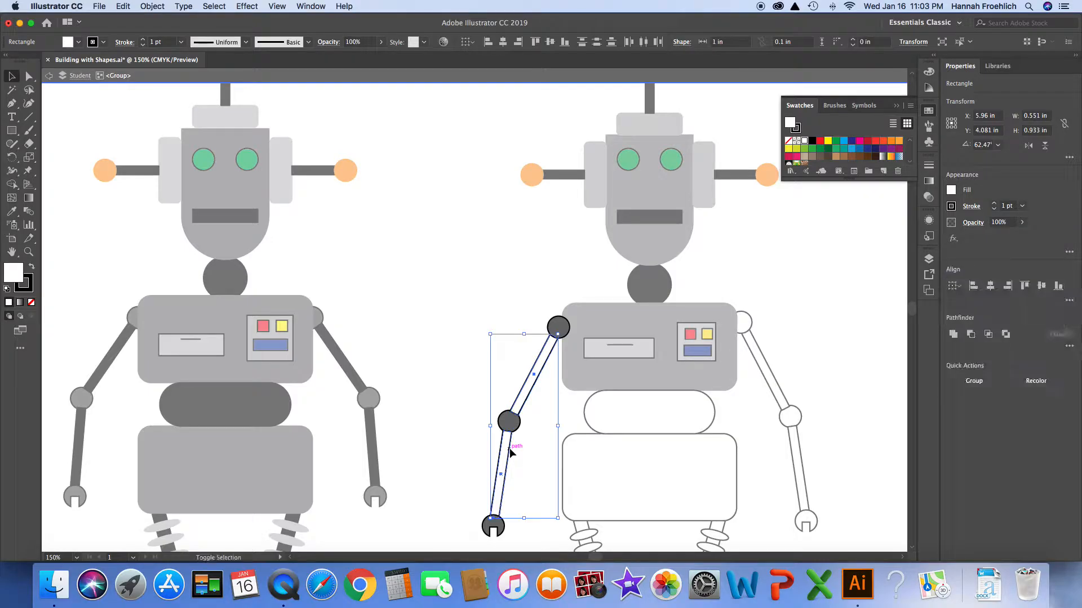
pyautogui.click(811, 141)
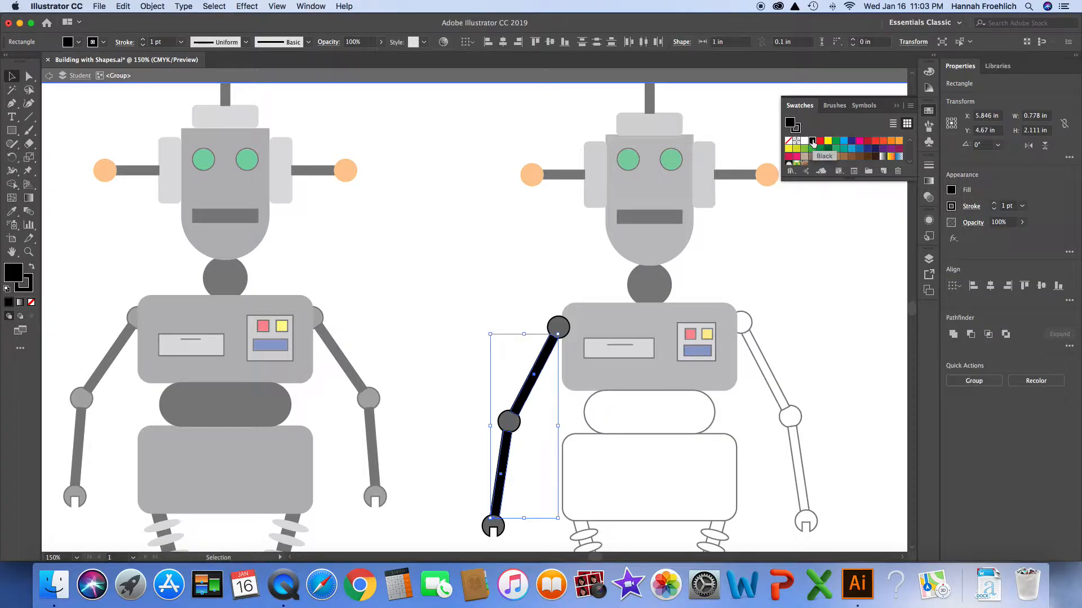
pyautogui.click(810, 283)
pyautogui.click(814, 324)
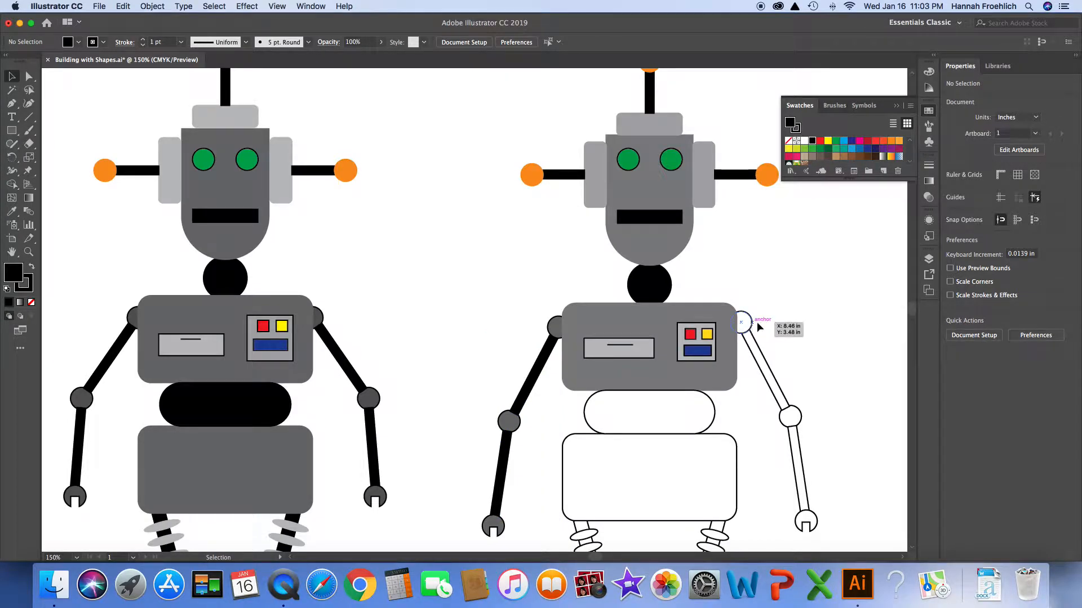
# Step: Inside the right arm's group, fill the shoulder circle, elbow circle and claw with the same dark grey, and leave the group
pyautogui.click(752, 327)
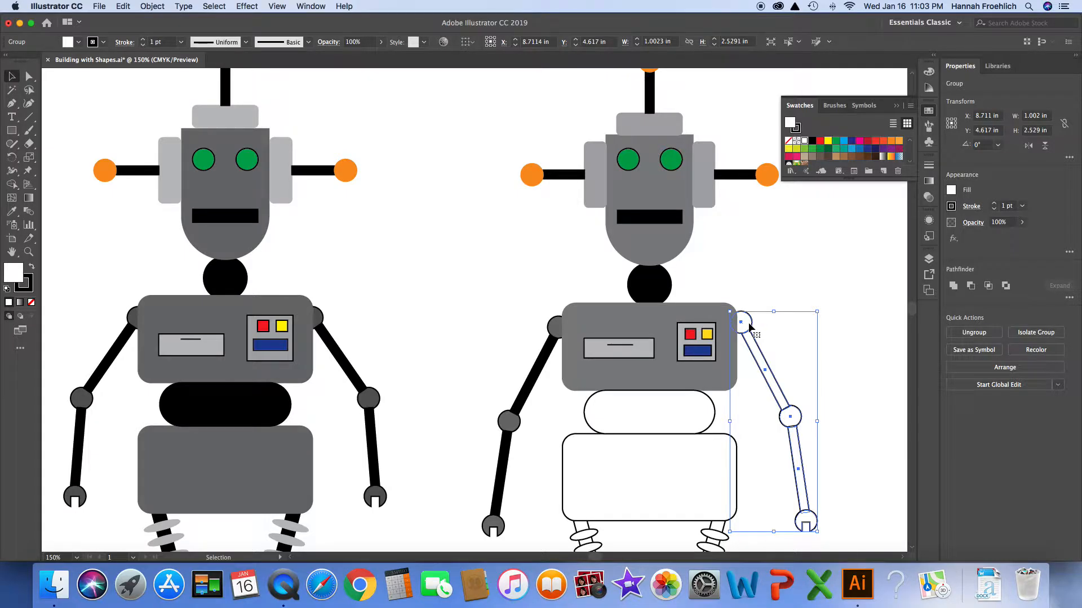
pyautogui.doubleClick(749, 327)
pyautogui.click(750, 326)
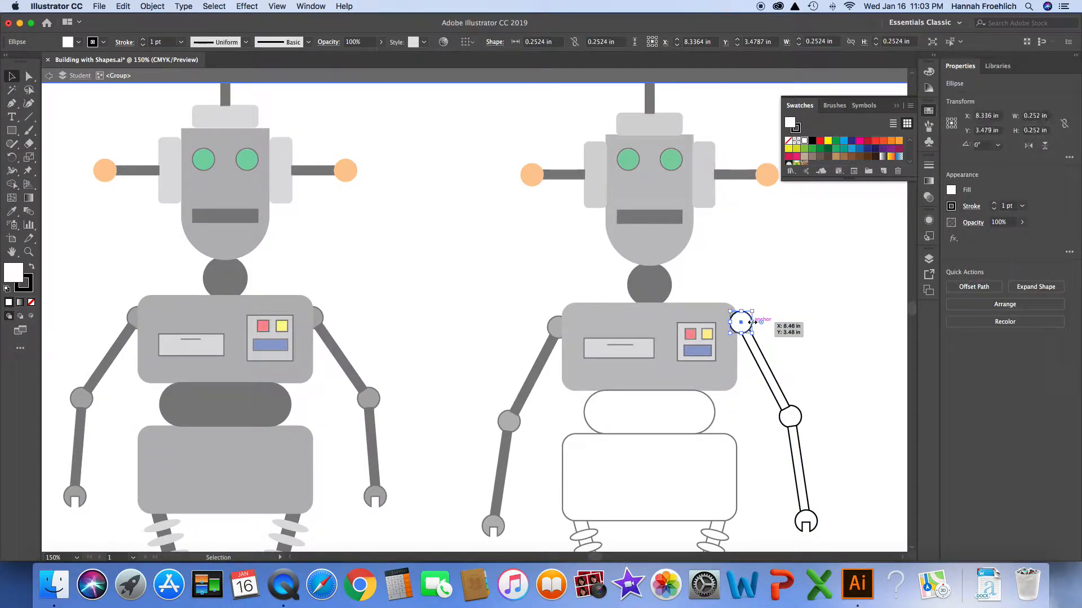
pyautogui.keyDown('shift'); pyautogui.click(800, 415); pyautogui.keyUp('shift')
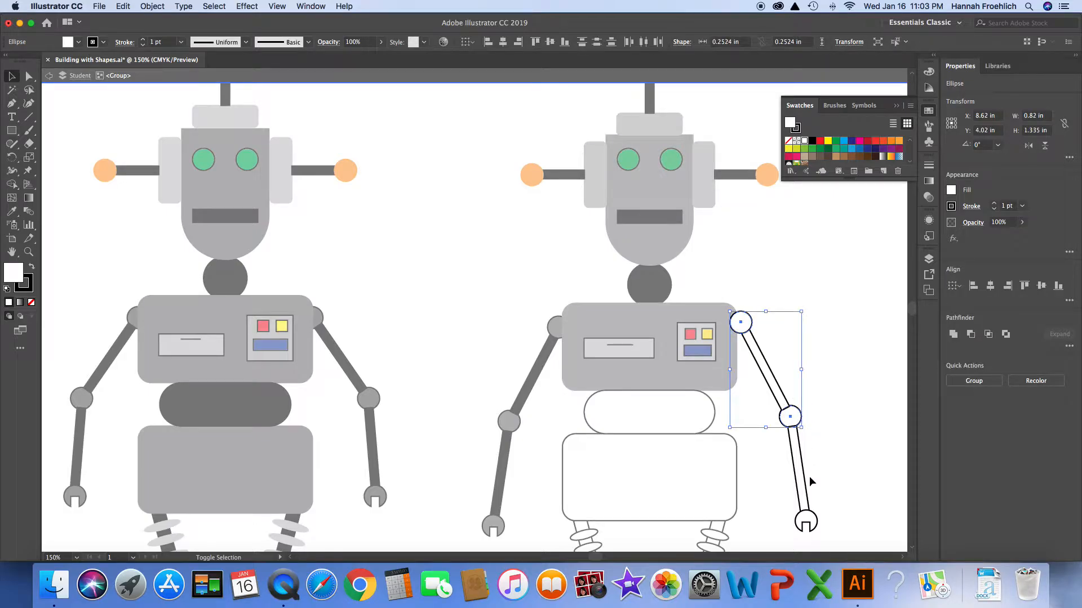
pyautogui.keyDown('shift'); pyautogui.click(813, 507); pyautogui.keyUp('shift')
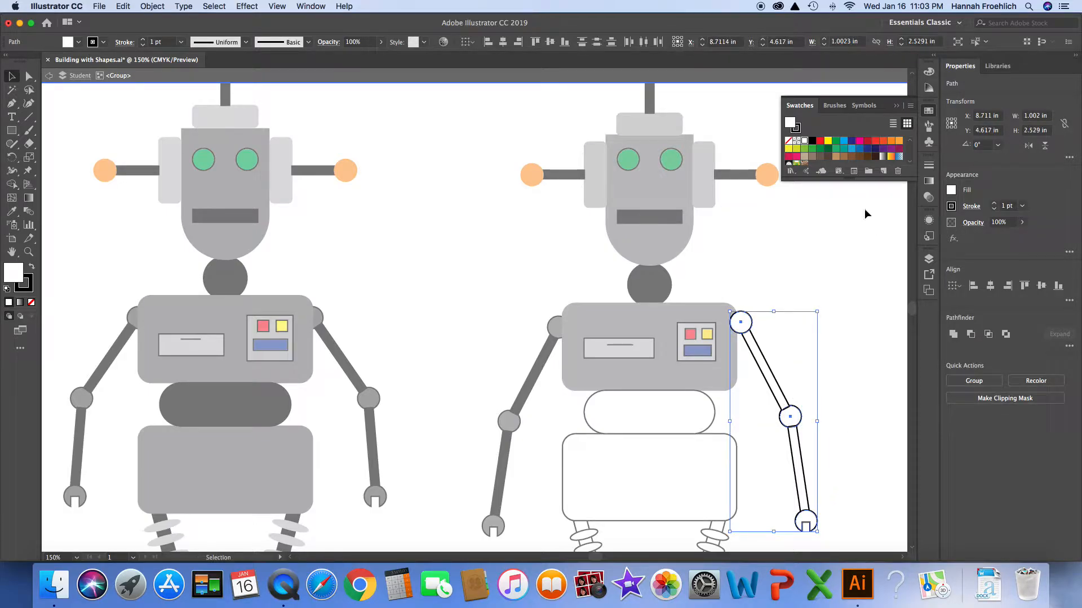
pyautogui.scroll(-3, 836, 152)
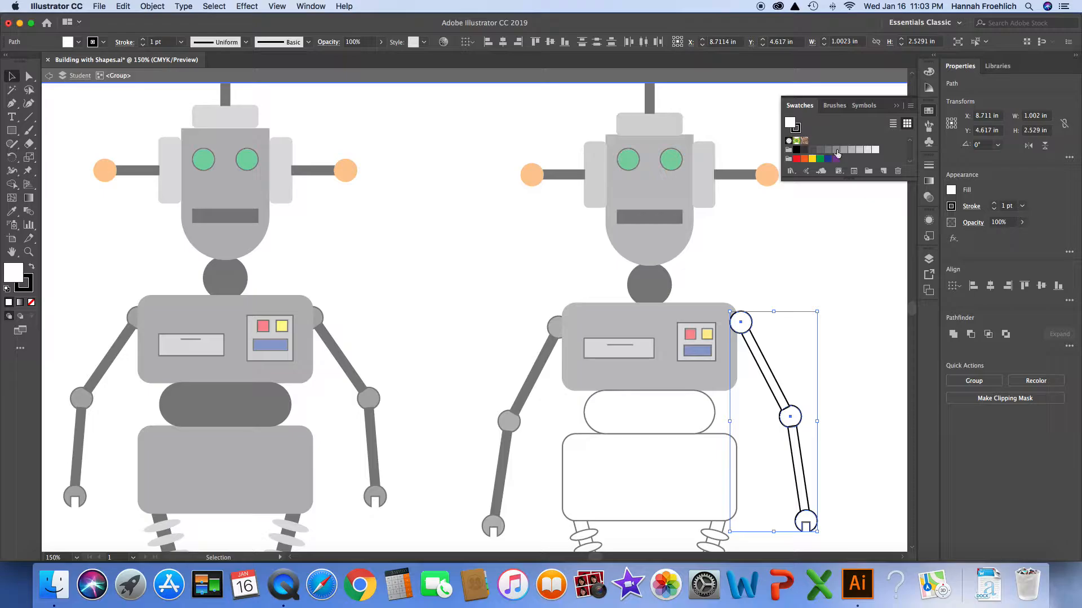
pyautogui.click(822, 149)
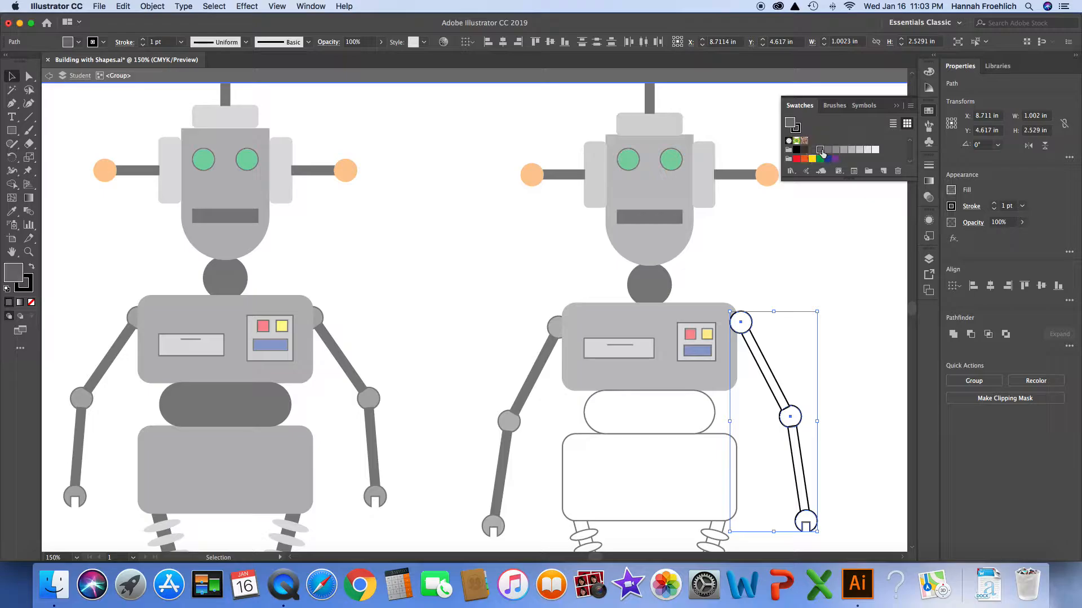
pyautogui.click(840, 292)
pyautogui.doubleClick(841, 293)
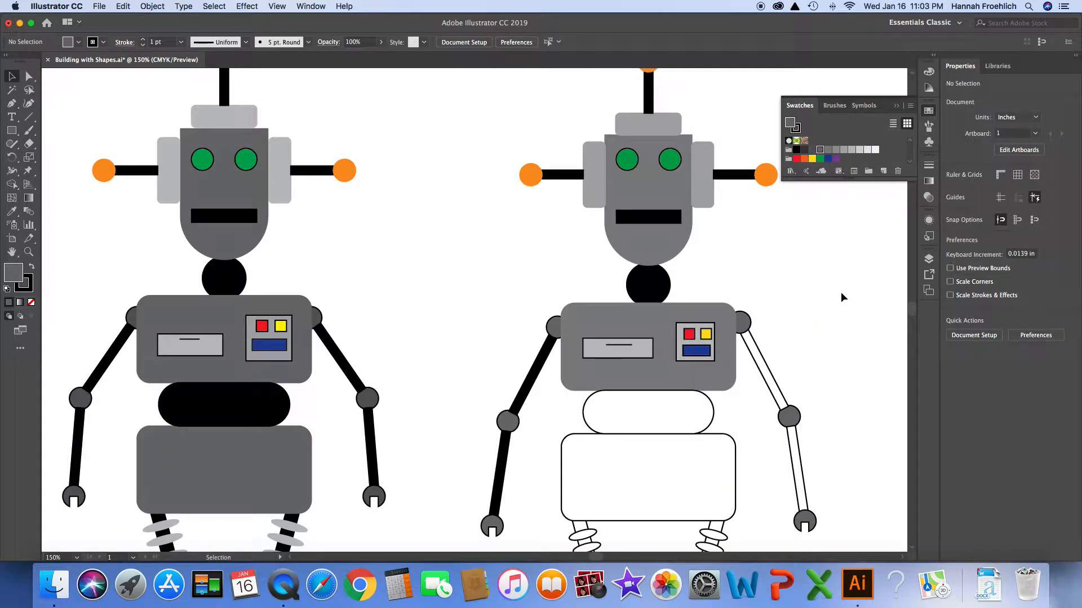
# Step: Inside the right arm's group, fill the upper and lower arm bars with black and deselect them
pyautogui.doubleClick(760, 350)
pyautogui.click(760, 350)
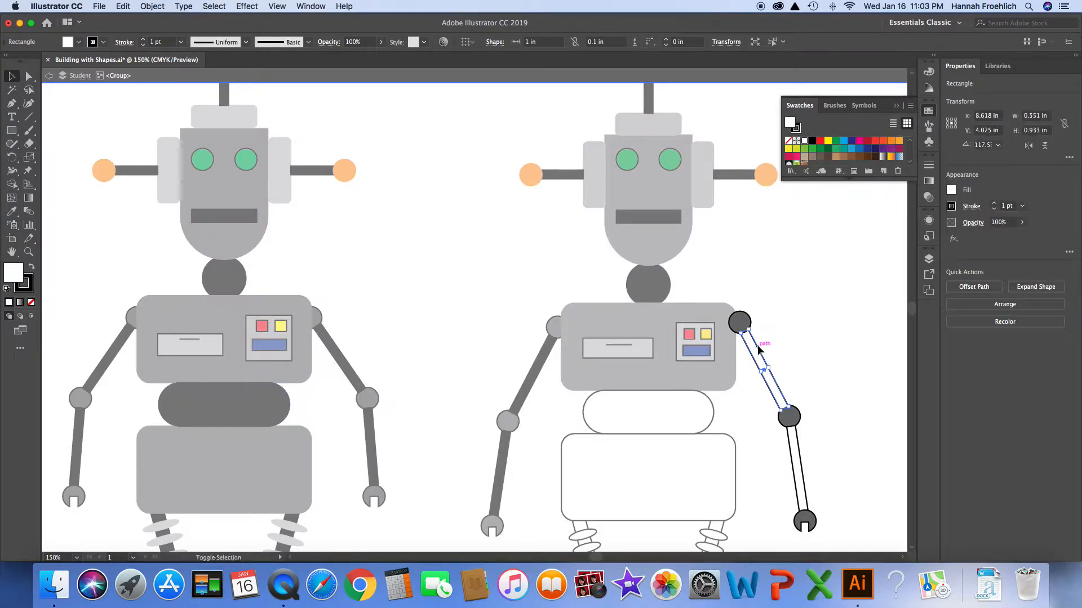
pyautogui.keyDown('shift'); pyautogui.click(800, 464); pyautogui.keyUp('shift')
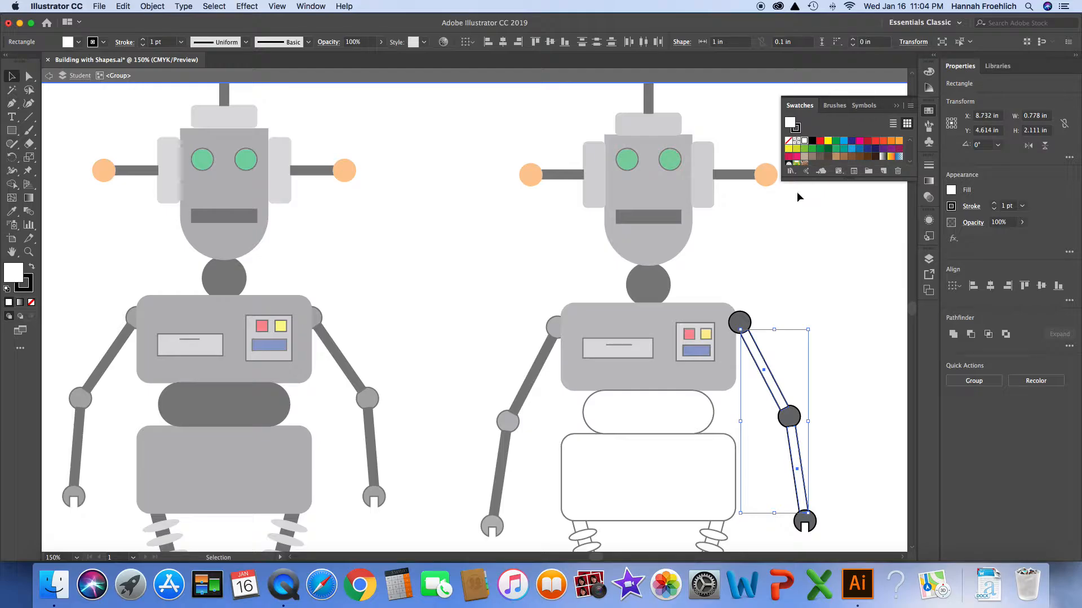
pyautogui.click(812, 142)
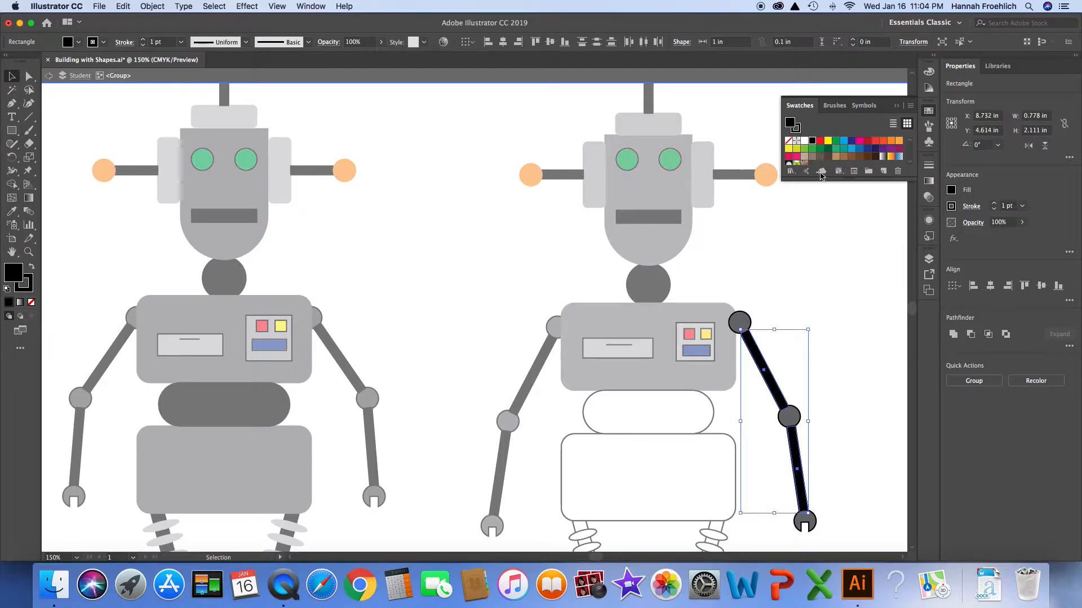
pyautogui.click(840, 242)
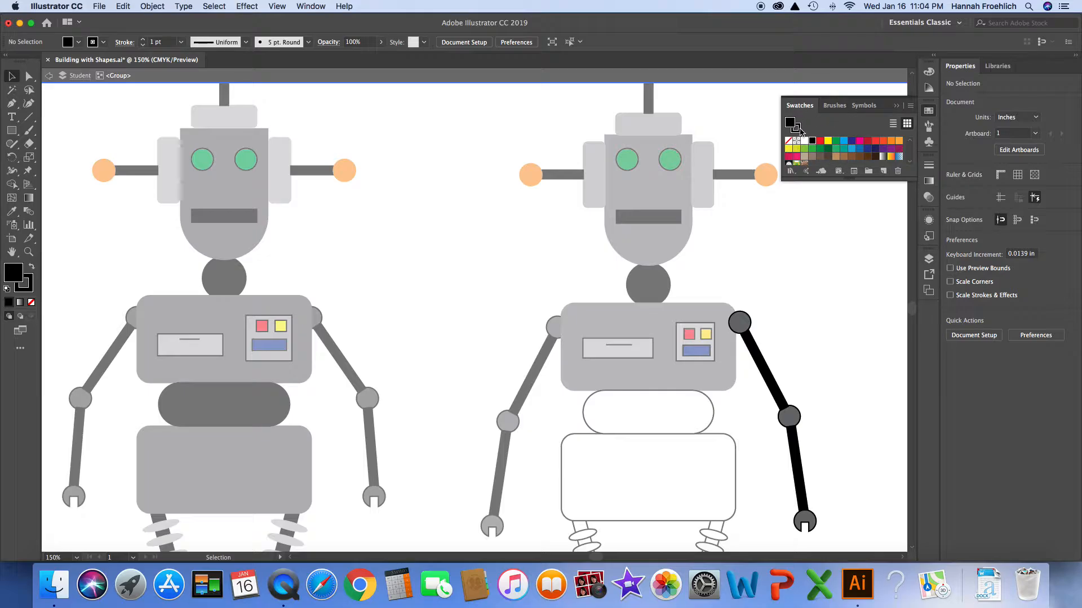
pyautogui.click(798, 129)
pyautogui.click(823, 144)
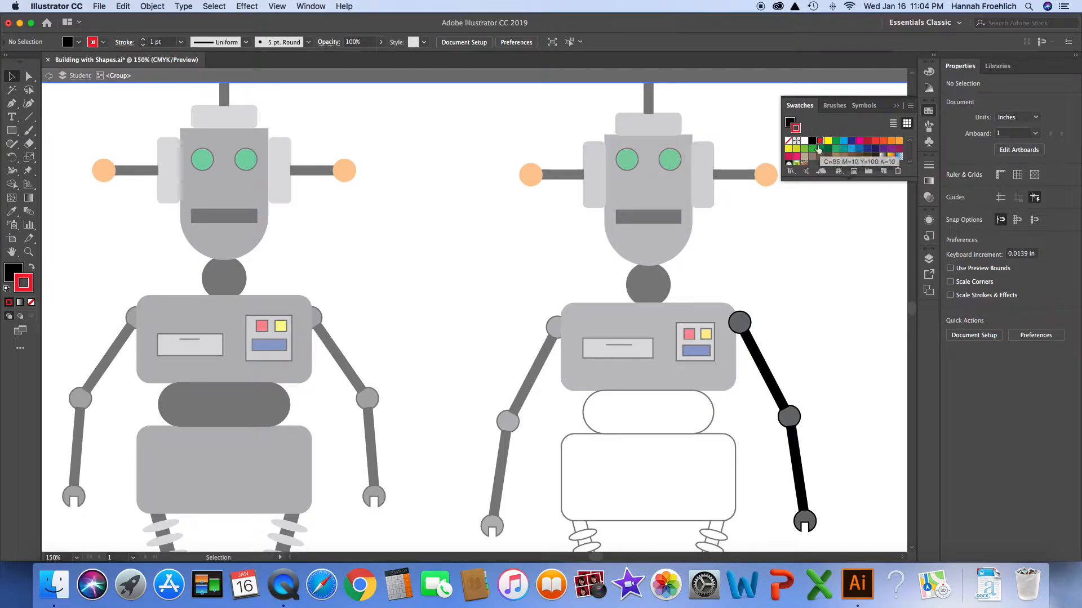
pyautogui.click(812, 140)
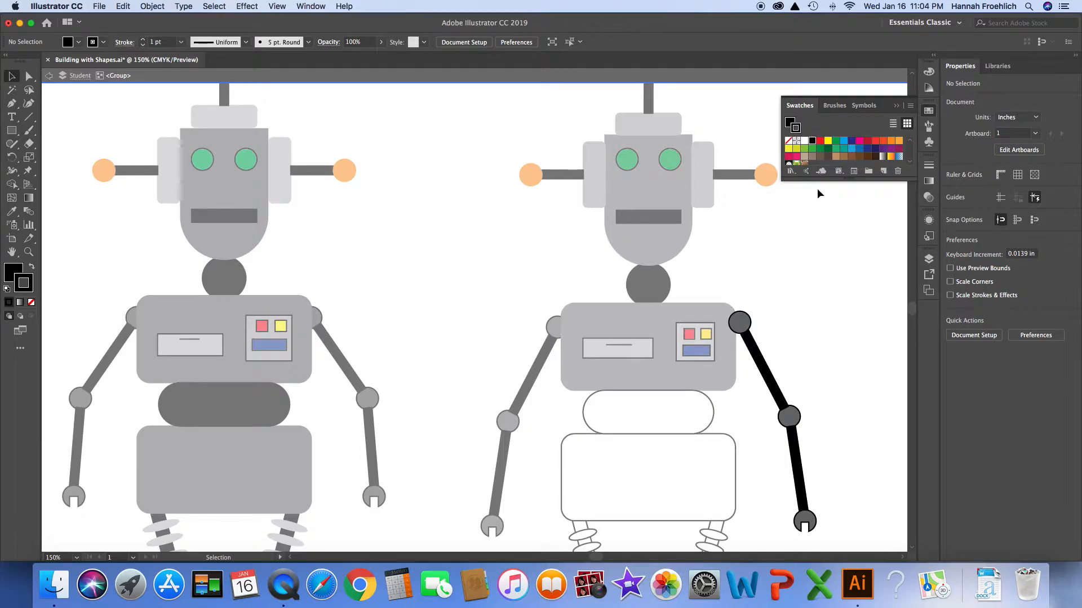
# Step: Leave the right arm's group and fill the rounded waist shape beneath the torso with black
pyautogui.doubleClick(819, 207)
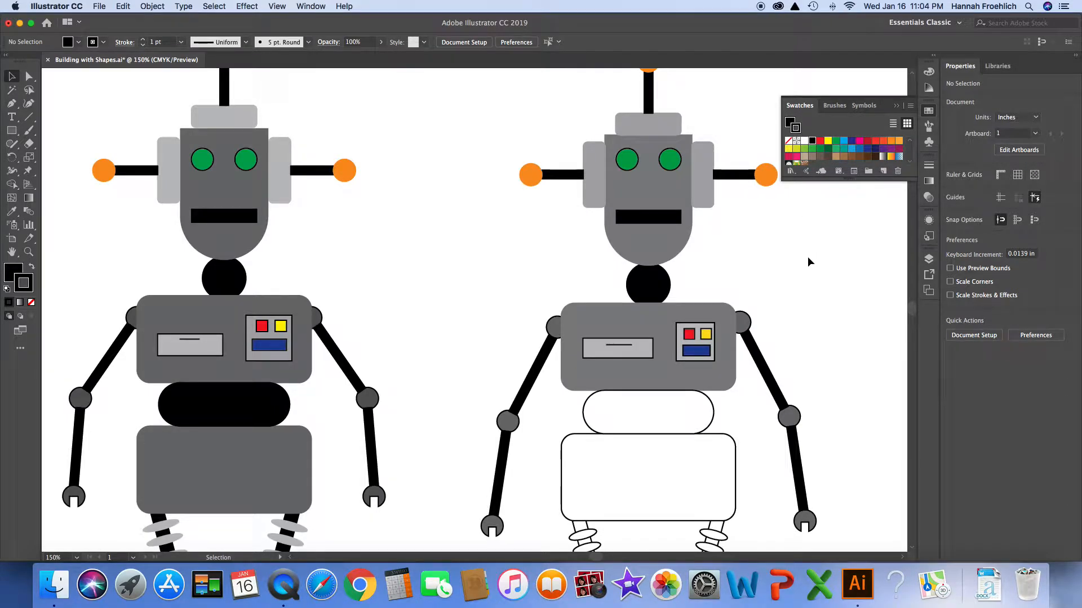
pyautogui.scroll(-2, 812, 265)
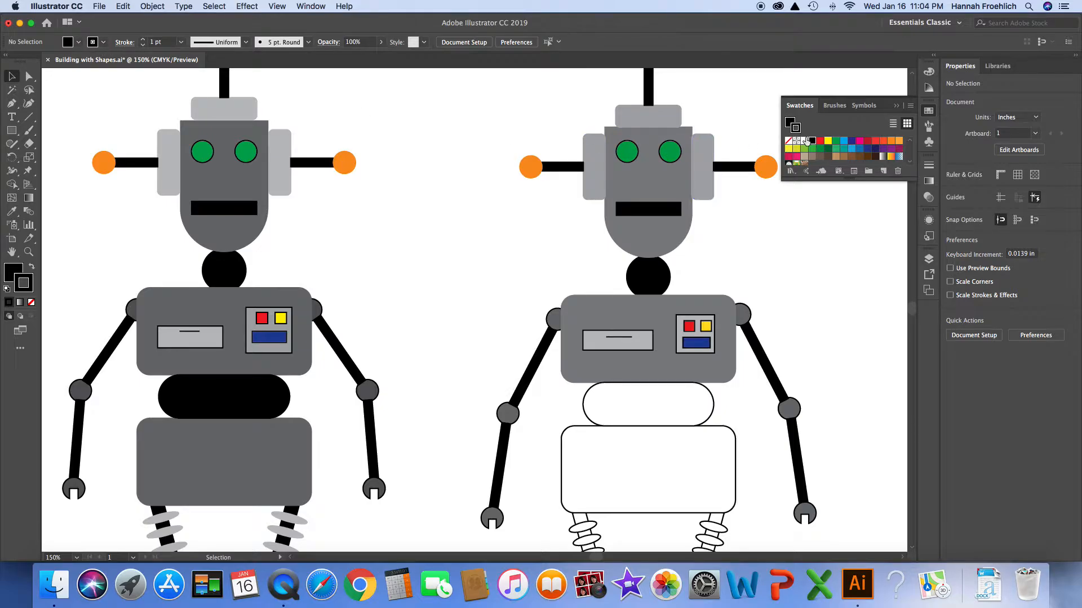
pyautogui.click(790, 123)
pyautogui.click(713, 401)
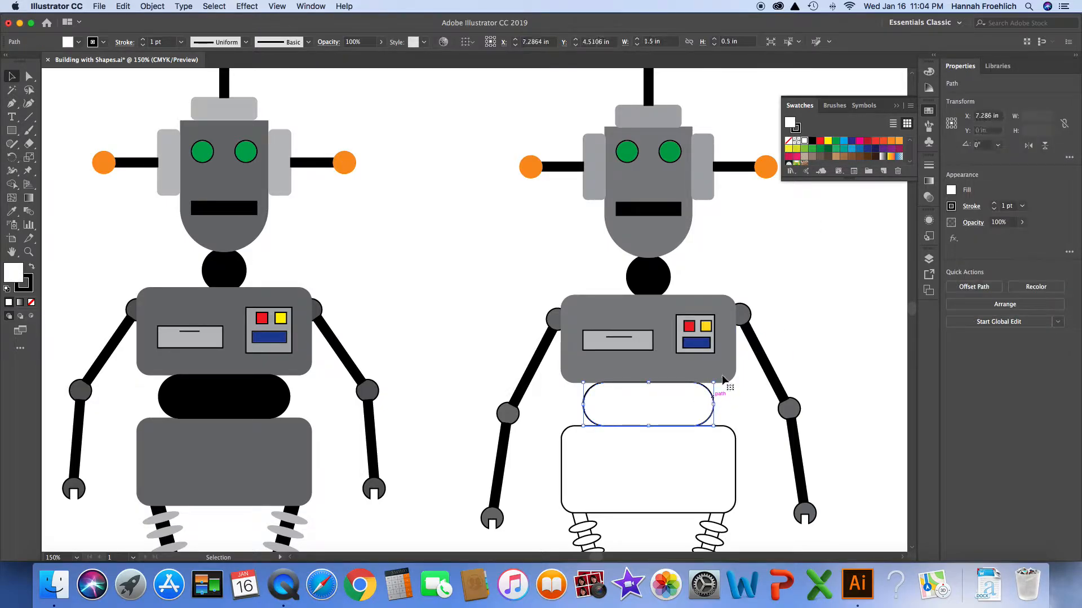
pyautogui.click(814, 144)
# Step: Give the rounded rectangle beneath the black waist a dark grey fill and matching dark grey stroke, and deselect it
pyautogui.click(735, 440)
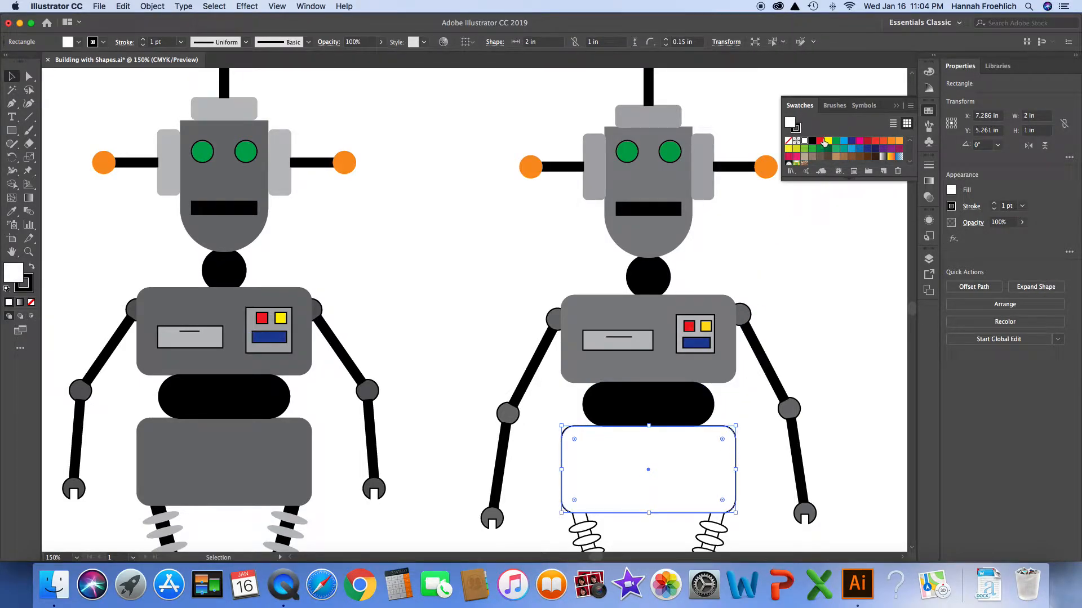
pyautogui.scroll(-2, 829, 149)
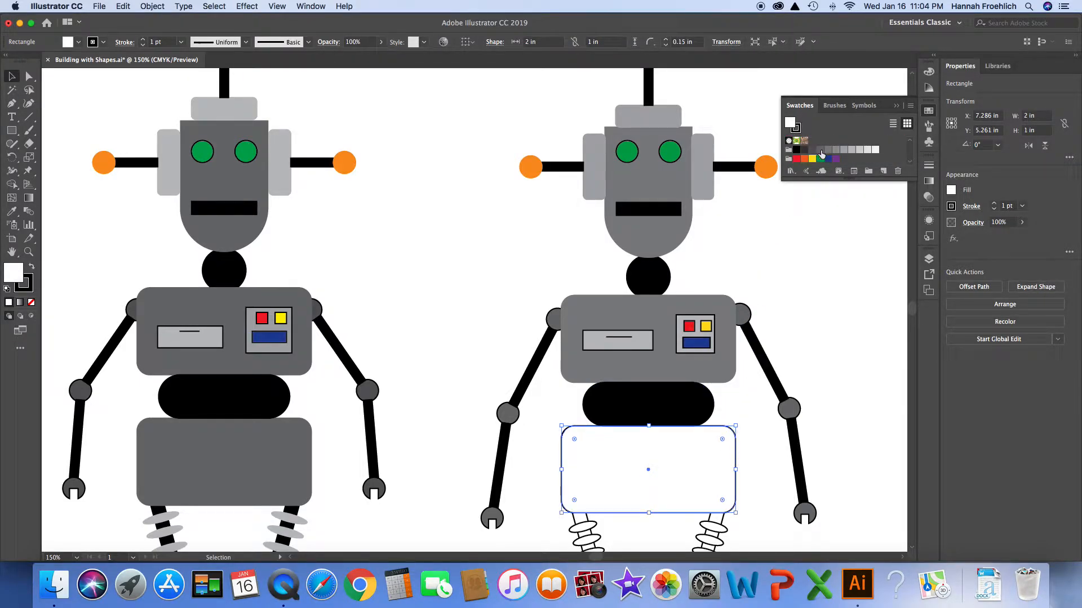
pyautogui.click(821, 150)
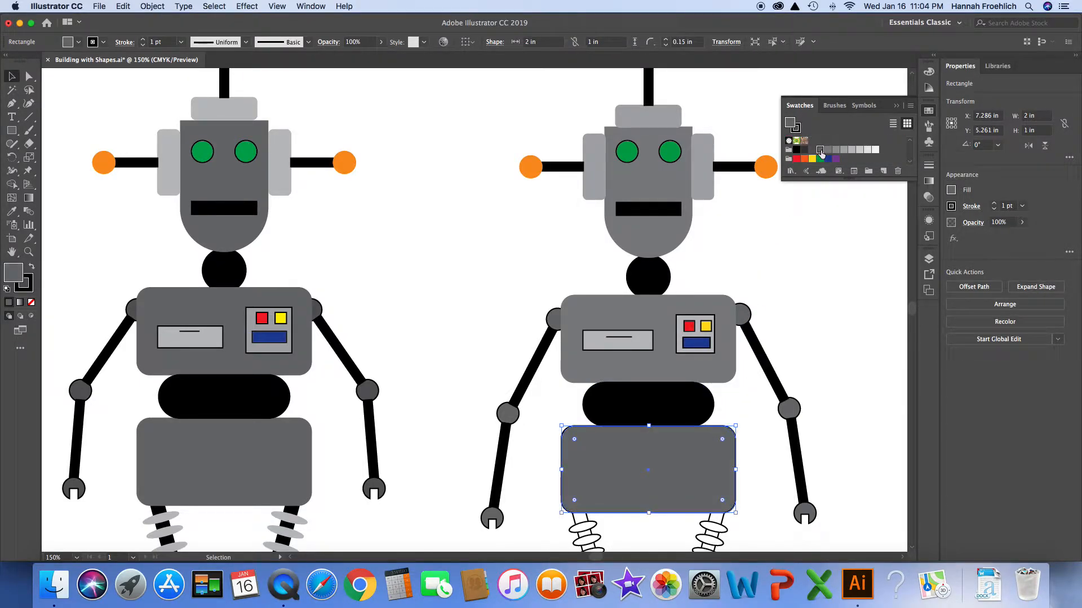
pyautogui.click(798, 128)
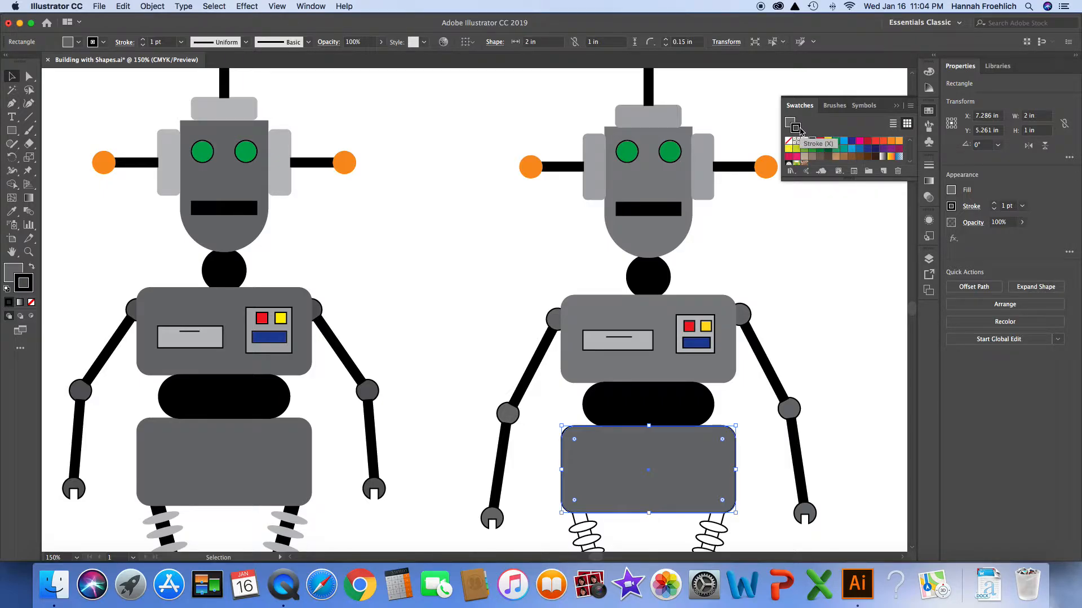
pyautogui.scroll(-2, 816, 153)
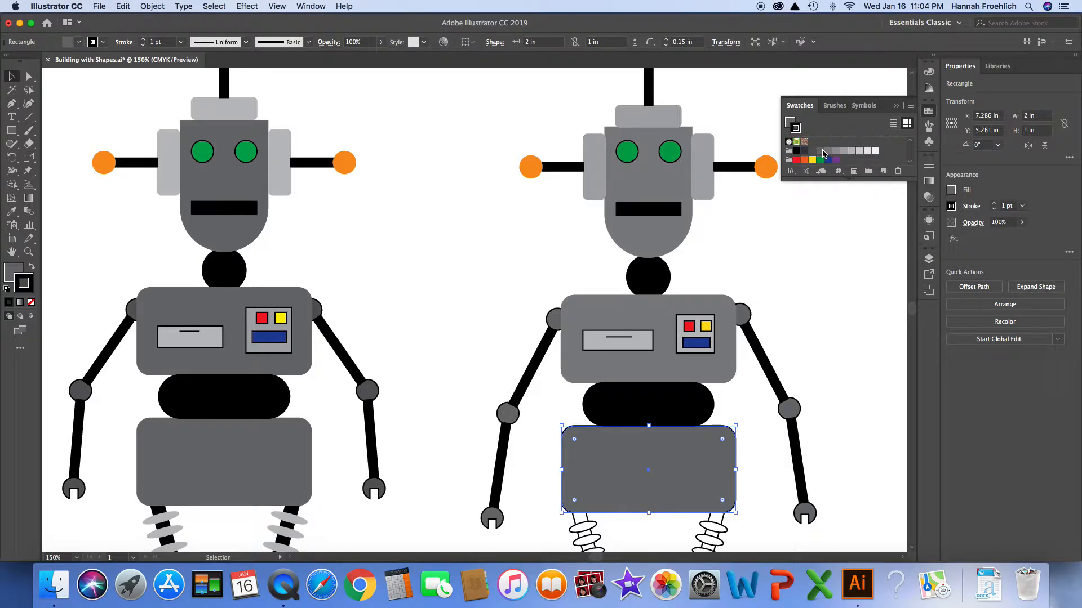
pyautogui.click(820, 151)
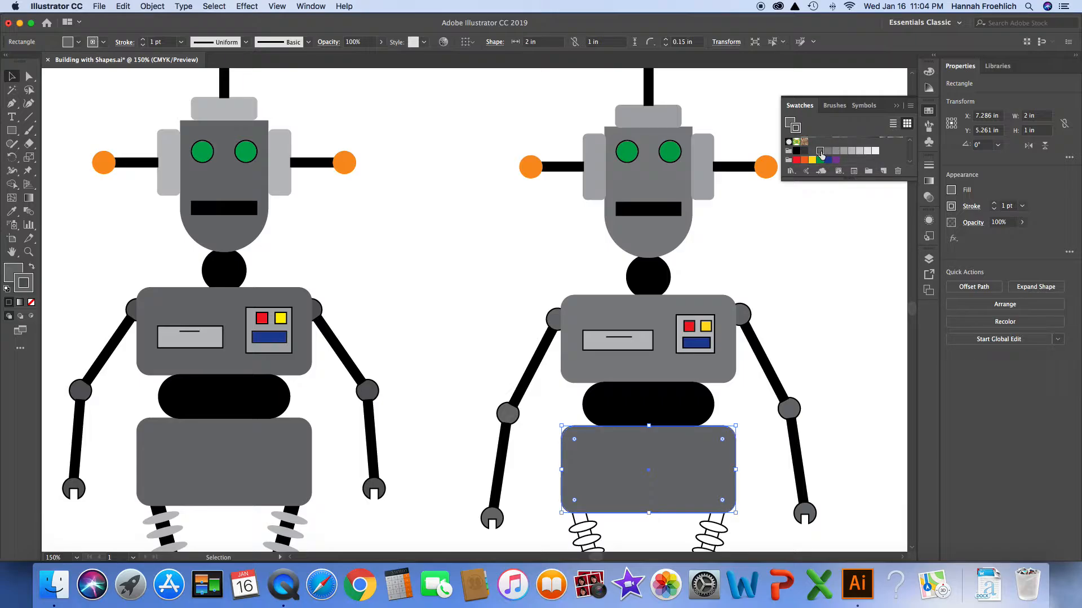
pyautogui.click(838, 228)
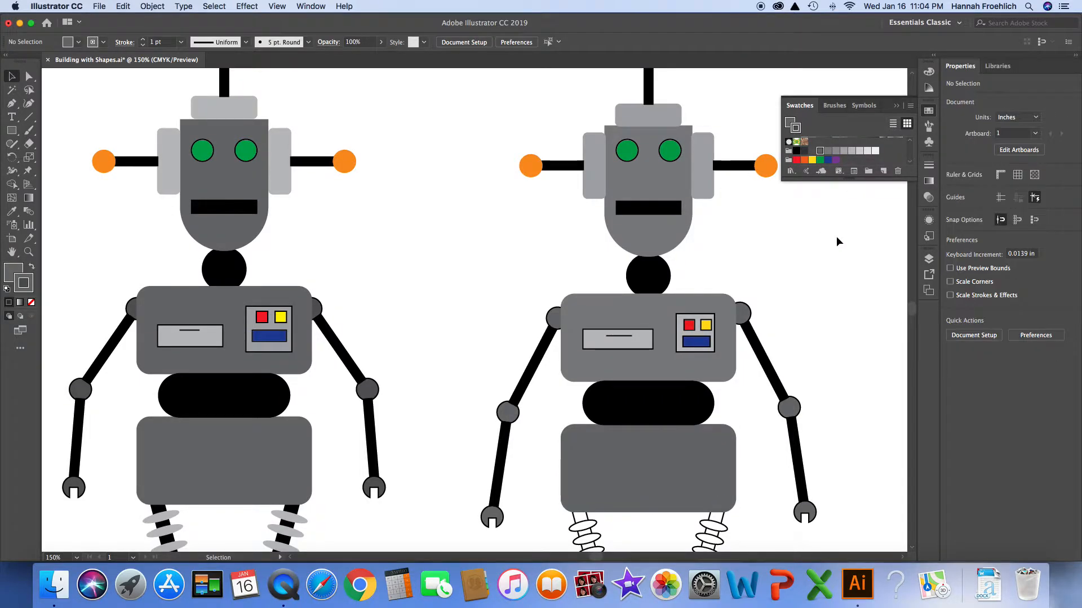
# Step: Enter the left leg's group and fill its slanted bar with black
pyautogui.scroll(-6, 833, 291)
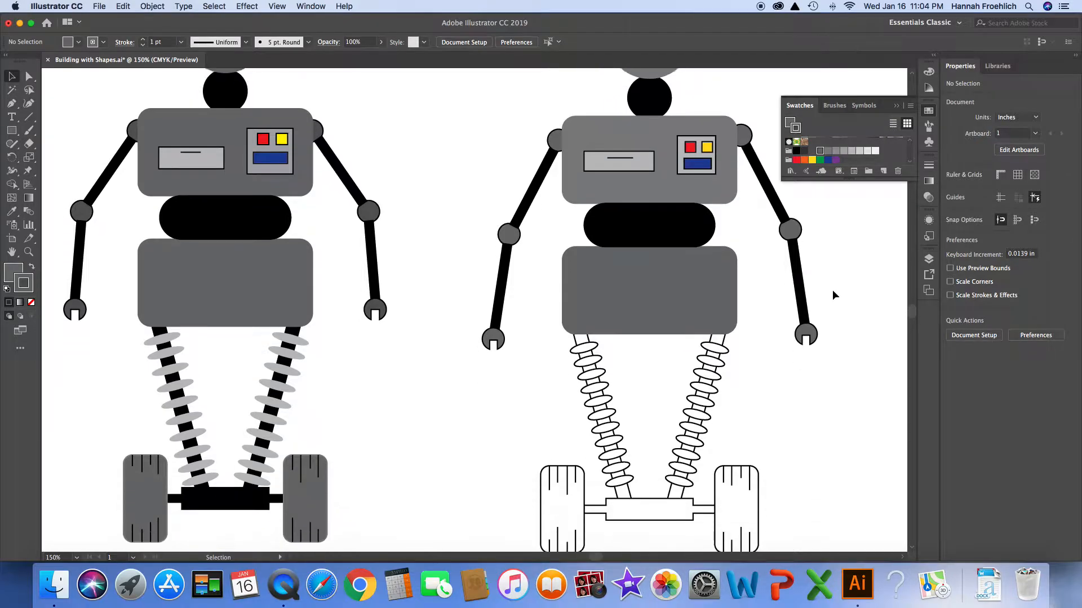
pyautogui.click(577, 332)
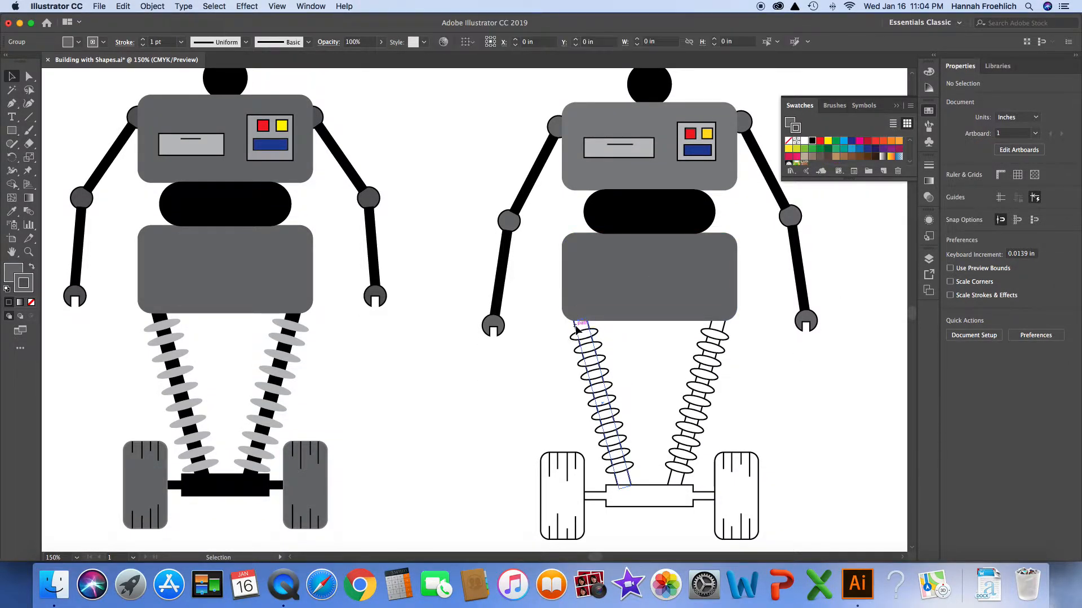
pyautogui.doubleClick(576, 331)
pyautogui.click(579, 333)
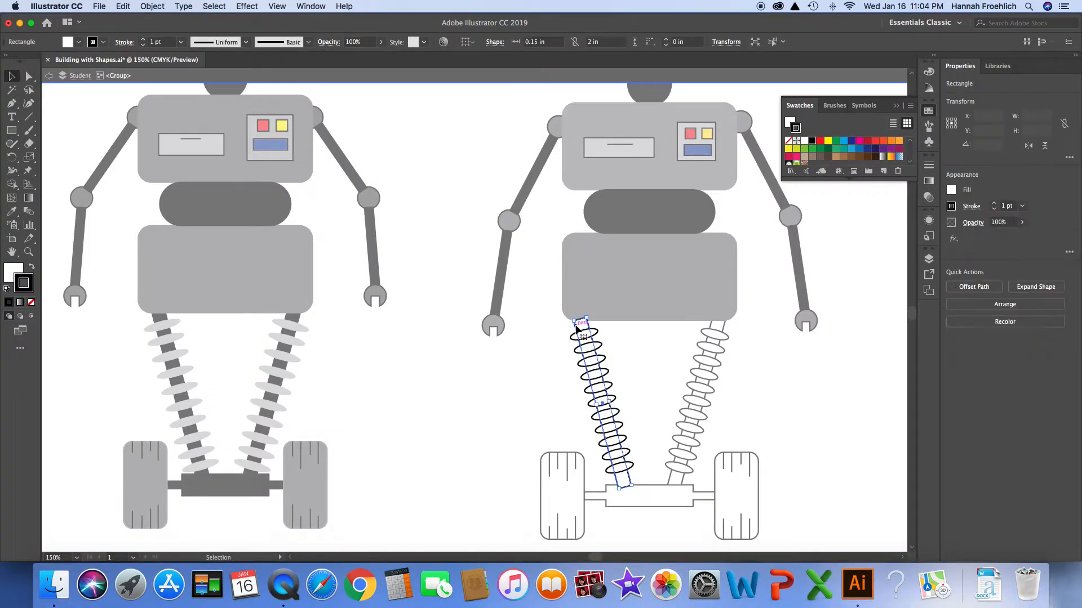
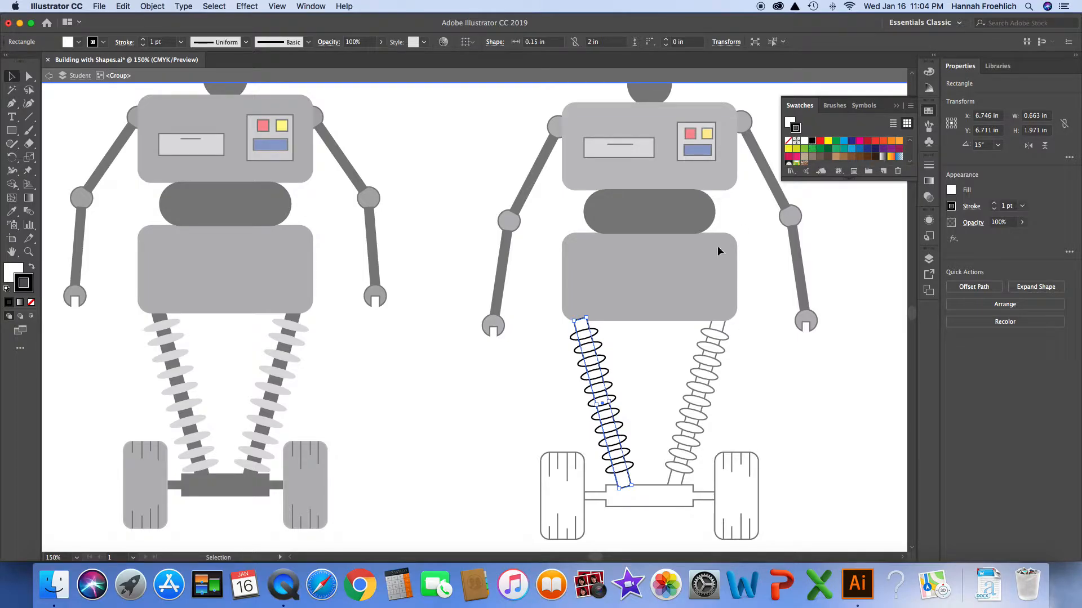
pyautogui.click(791, 124)
pyautogui.click(811, 142)
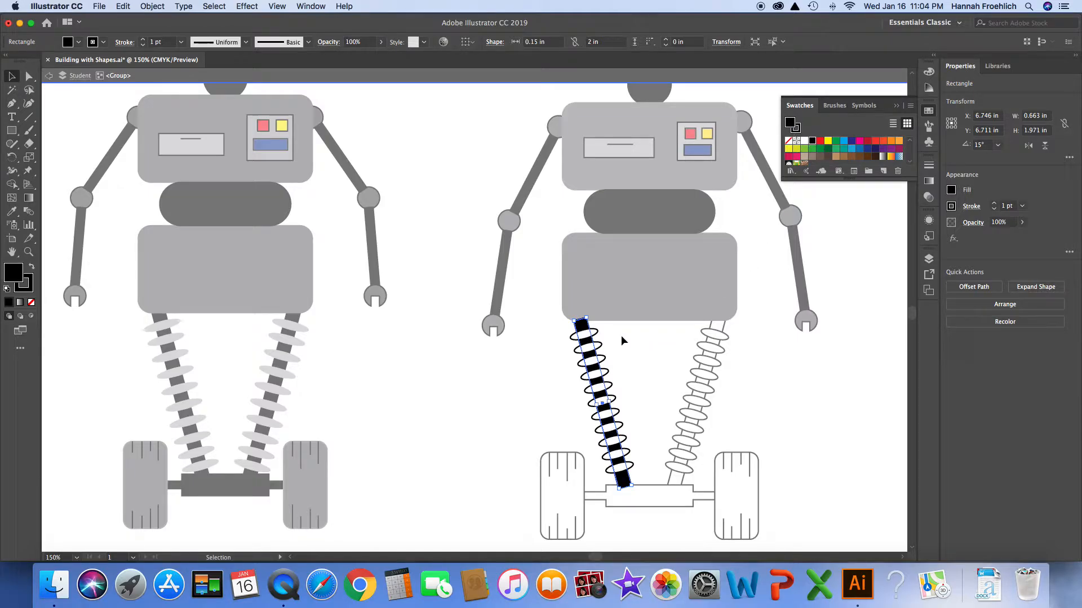
# Step: Inside the left leg's group, select all the spring ellipses and fill them with the light grey C=0 M=0 Y=0 K=30
pyautogui.click(594, 337)
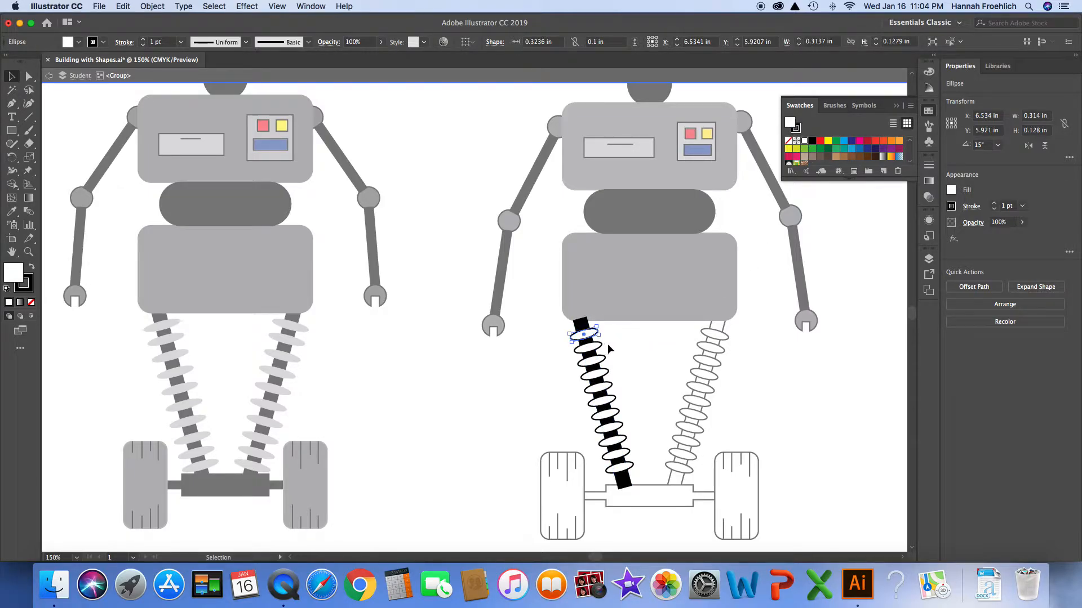
pyautogui.keyDown('shift'); pyautogui.click(600, 348); pyautogui.keyUp('shift')
pyautogui.keyDown('shift'); pyautogui.click(601, 362); pyautogui.keyUp('shift')
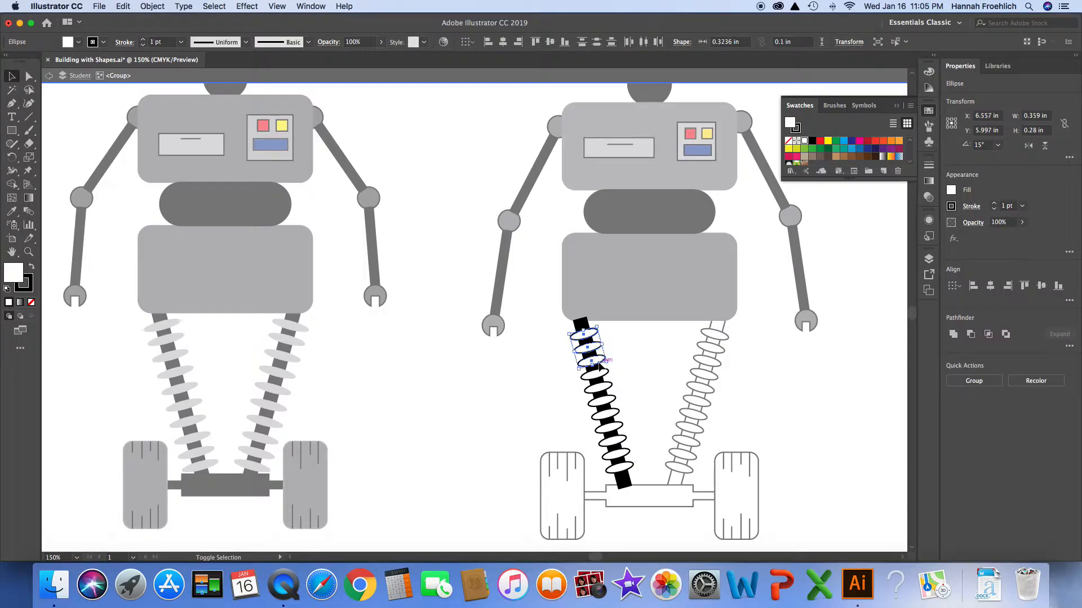
pyautogui.keyDown('shift'); pyautogui.click(602, 375); pyautogui.keyUp('shift')
pyautogui.keyDown('shift'); pyautogui.click(604, 388); pyautogui.keyUp('shift')
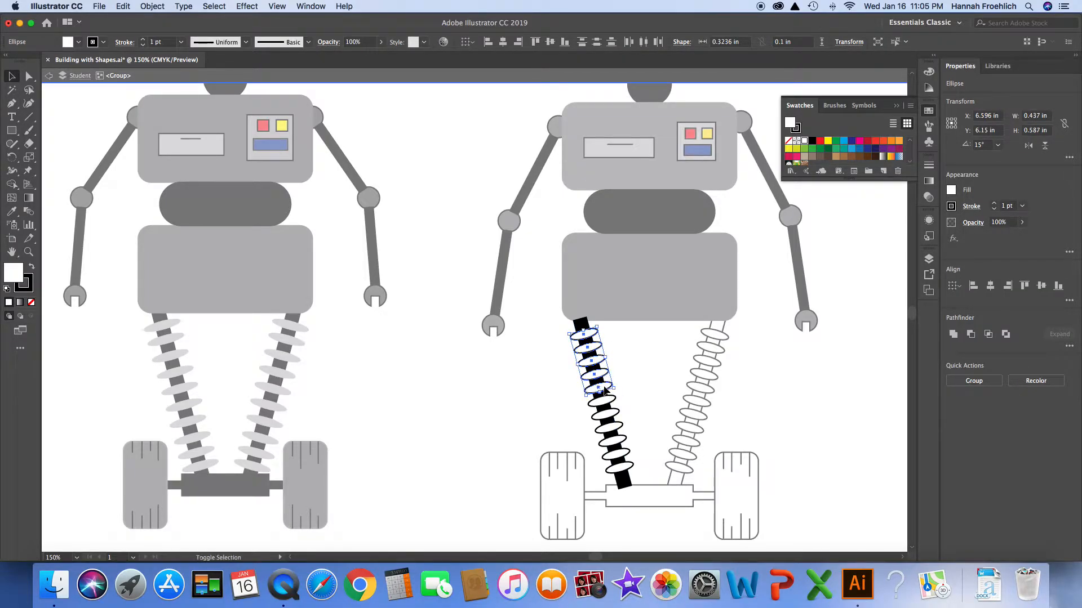
pyautogui.keyDown('shift'); pyautogui.click(605, 402); pyautogui.keyUp('shift')
pyautogui.keyDown('shift'); pyautogui.click(613, 414); pyautogui.keyUp('shift')
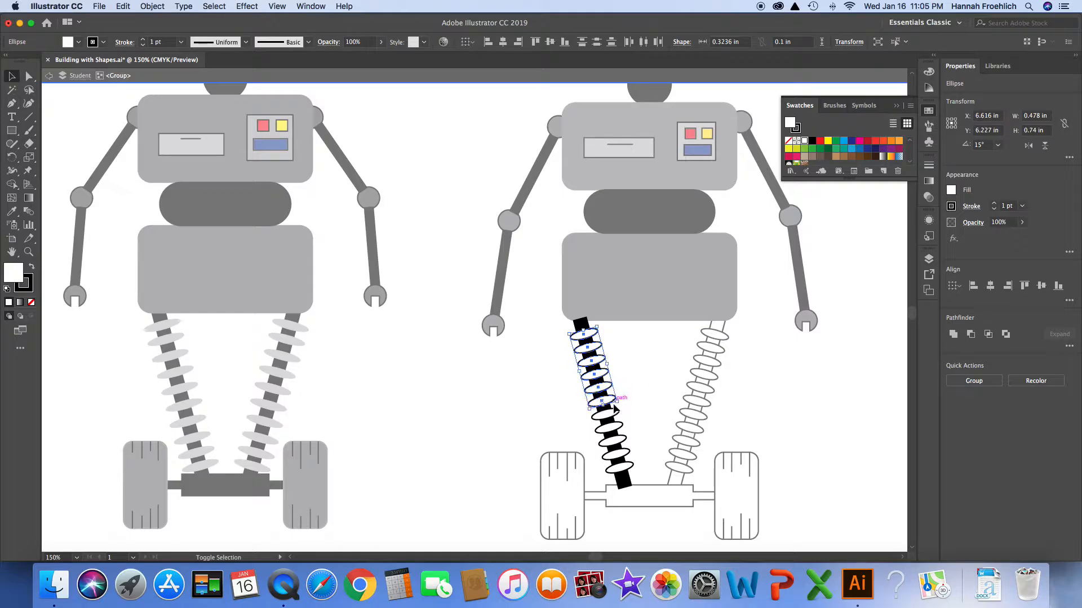
pyautogui.keyDown('shift'); pyautogui.click(623, 437); pyautogui.keyUp('shift')
pyautogui.keyDown('shift'); pyautogui.click(626, 446); pyautogui.keyUp('shift')
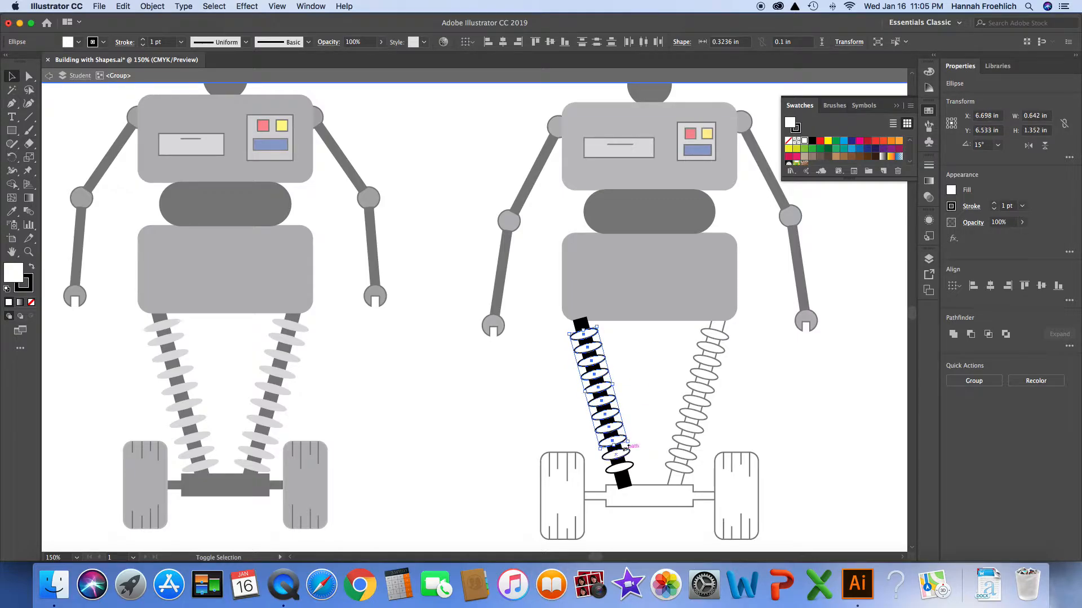
pyautogui.keyDown('shift'); pyautogui.click(631, 465); pyautogui.keyUp('shift')
pyautogui.keyDown('shift'); pyautogui.click(631, 466); pyautogui.keyUp('shift')
pyautogui.scroll(-3, 844, 153)
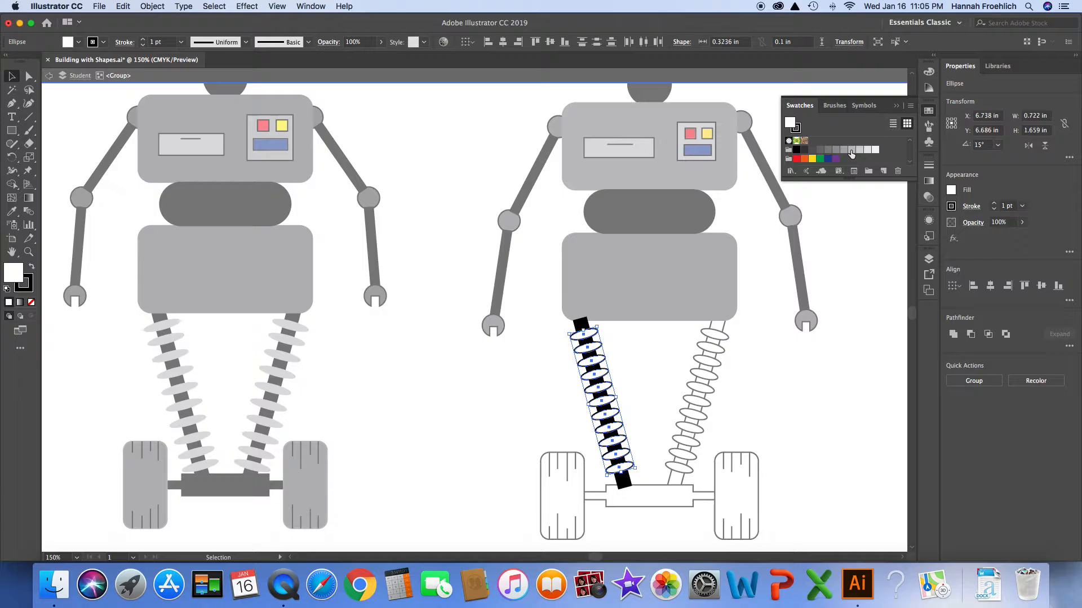
pyautogui.click(851, 151)
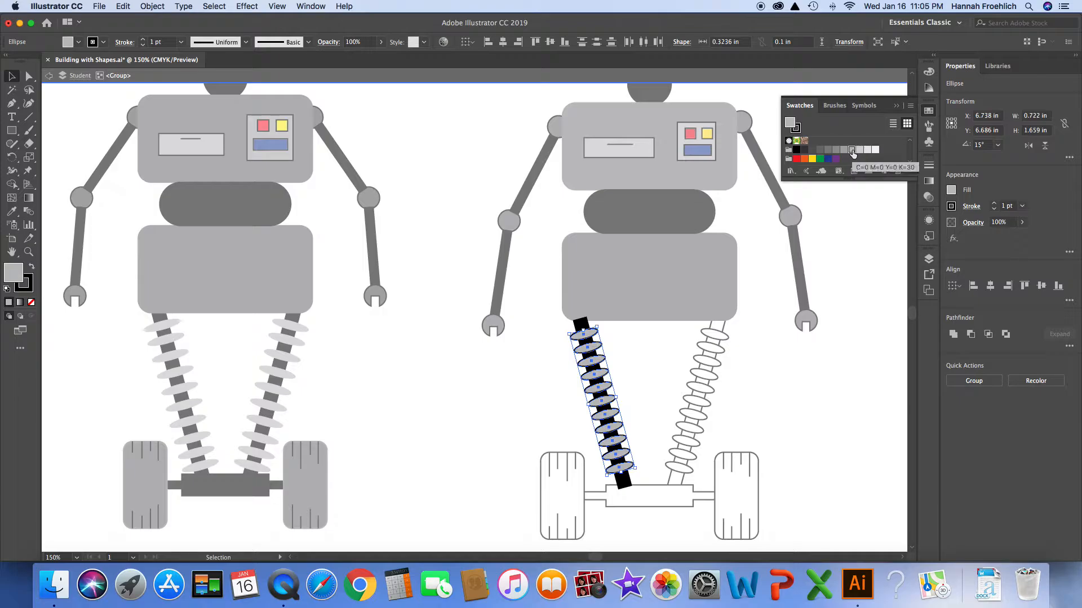
pyautogui.click(760, 357)
pyautogui.hscroll(1, 760, 356)
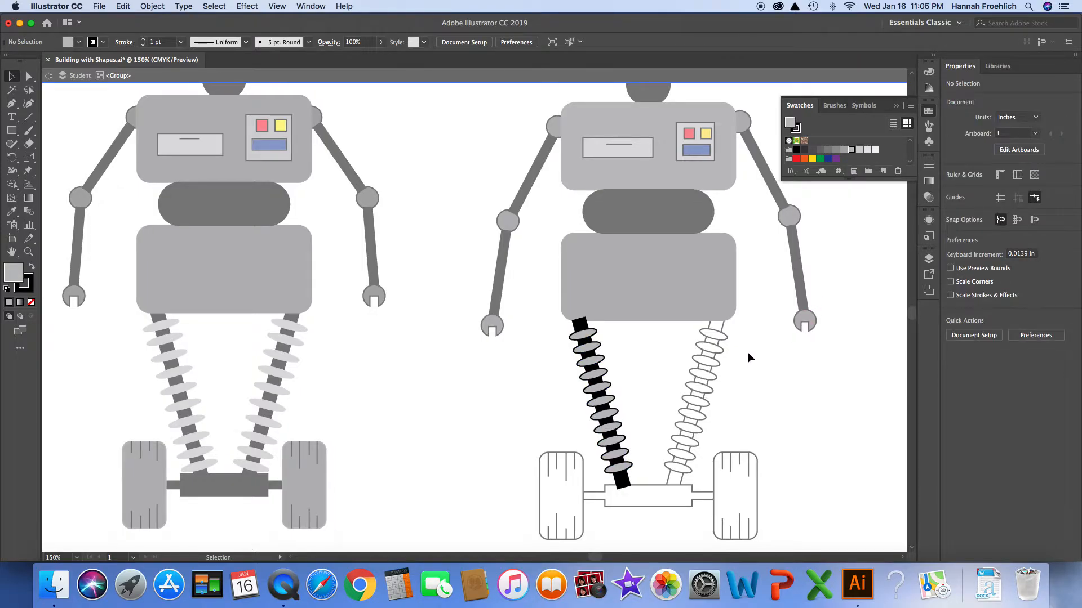
# Step: Set the stroke of all the left leg's spring ellipses to the same light grey as their fill, and leave the group
pyautogui.click(798, 128)
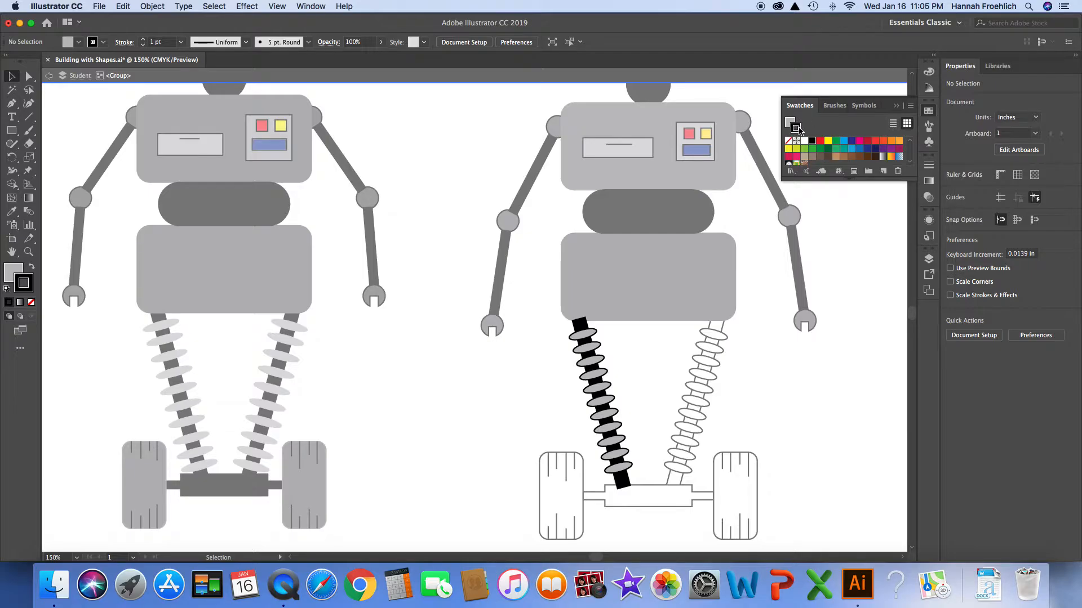
pyautogui.click(593, 334)
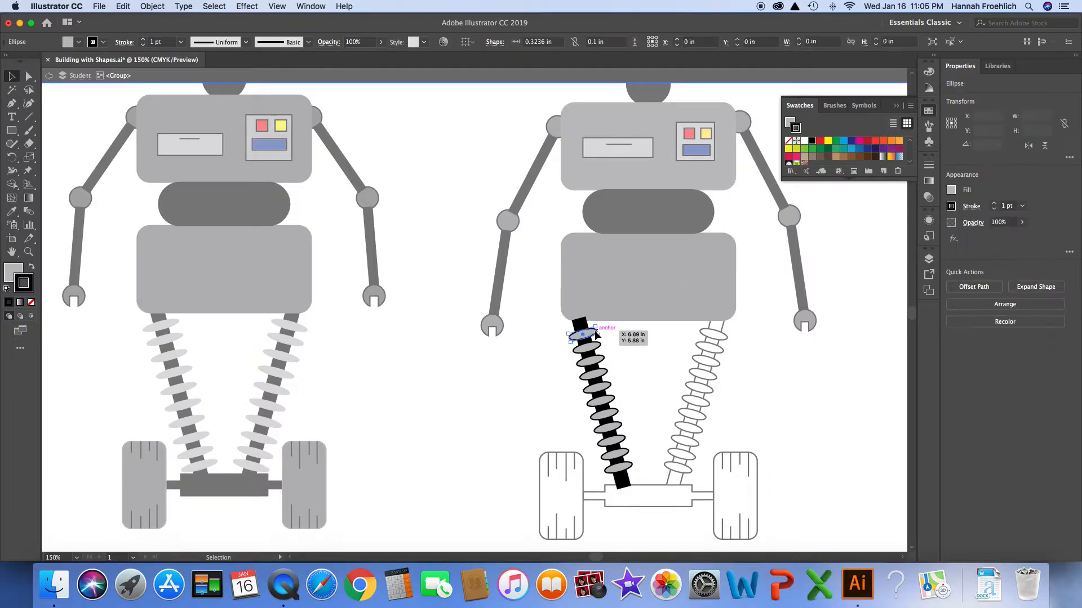
pyautogui.keyDown('shift'); pyautogui.click(599, 349); pyautogui.keyUp('shift')
pyautogui.keyDown('shift'); pyautogui.click(599, 360); pyautogui.keyUp('shift')
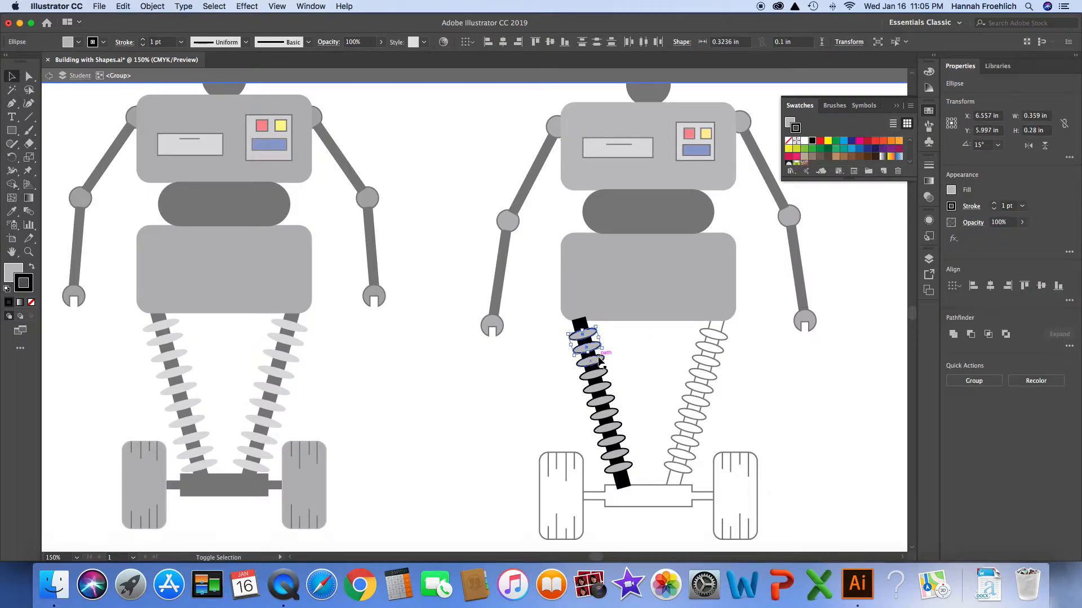
pyautogui.keyDown('shift'); pyautogui.click(605, 369); pyautogui.keyUp('shift')
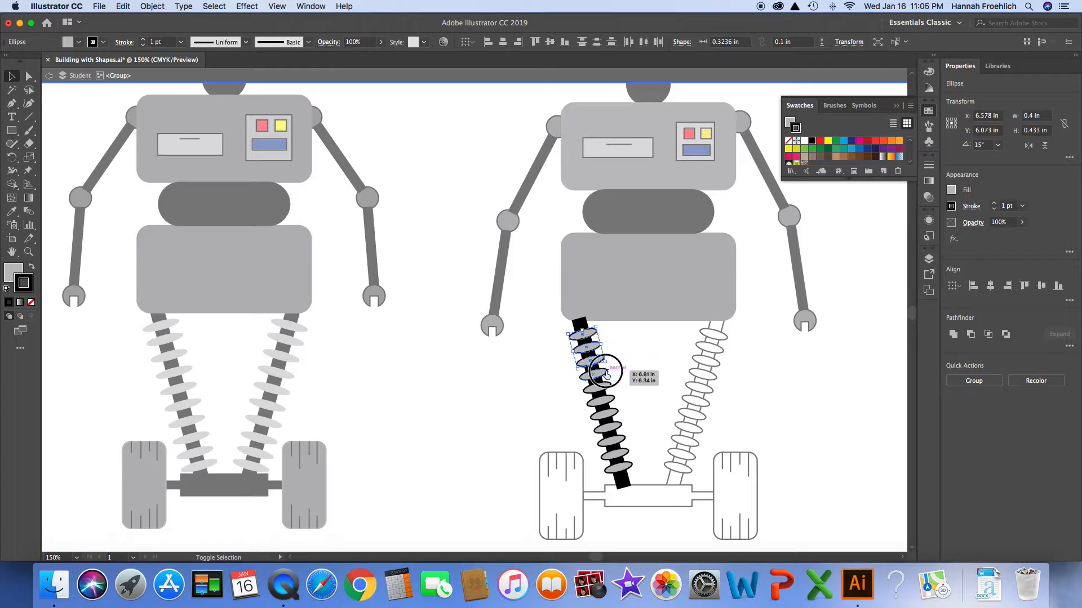
pyautogui.keyDown('shift'); pyautogui.click(611, 389); pyautogui.keyUp('shift')
pyautogui.keyDown('shift'); pyautogui.click(614, 408); pyautogui.keyUp('shift')
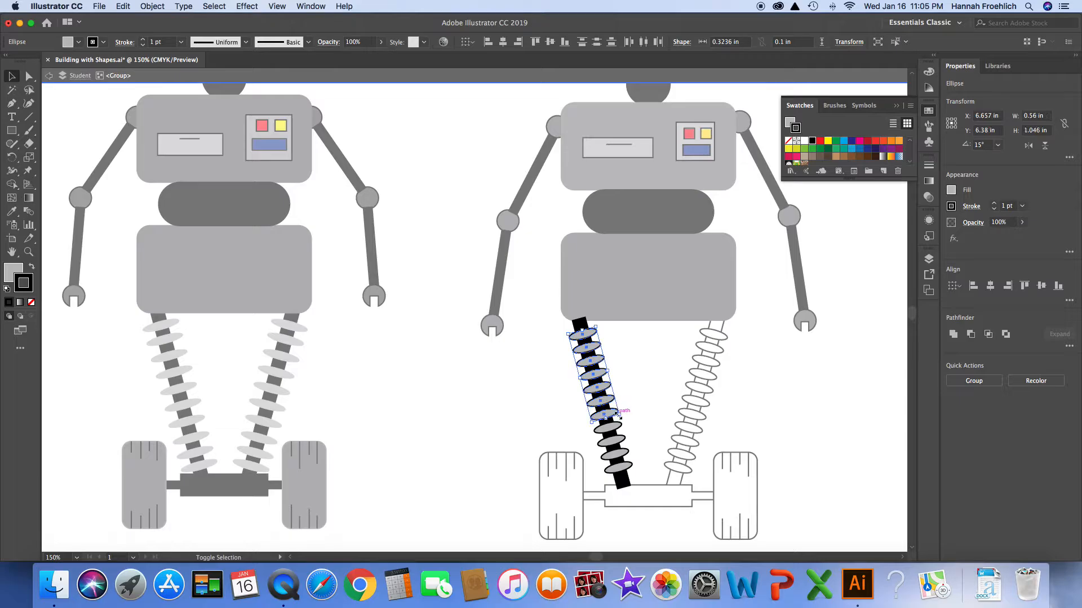
pyautogui.keyDown('shift'); pyautogui.click(619, 426); pyautogui.keyUp('shift')
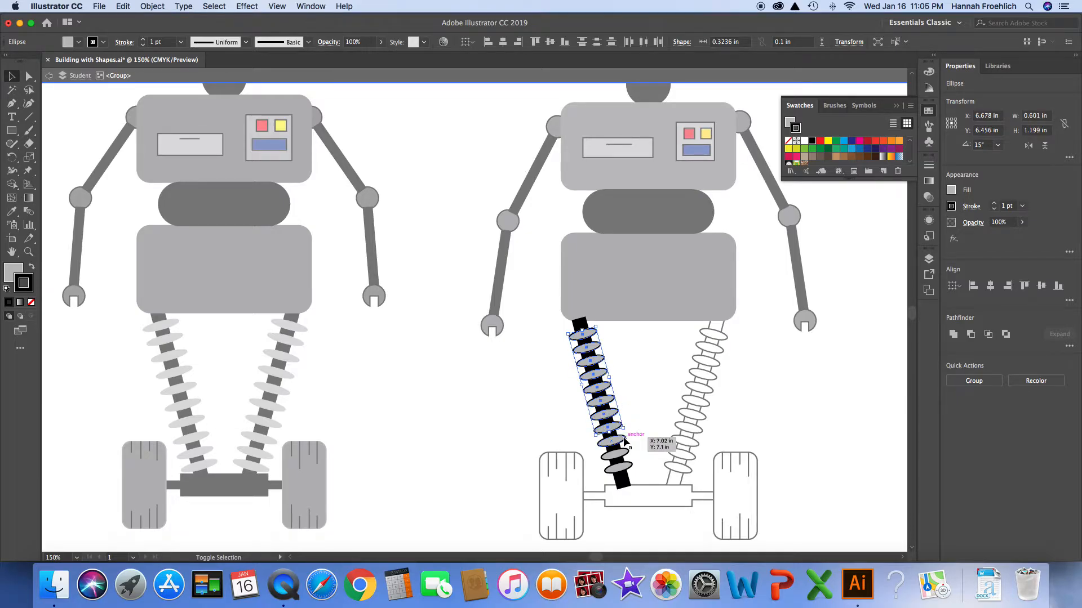
pyautogui.keyDown('shift'); pyautogui.click(627, 453); pyautogui.keyUp('shift')
pyautogui.keyDown('shift'); pyautogui.click(632, 468); pyautogui.keyUp('shift')
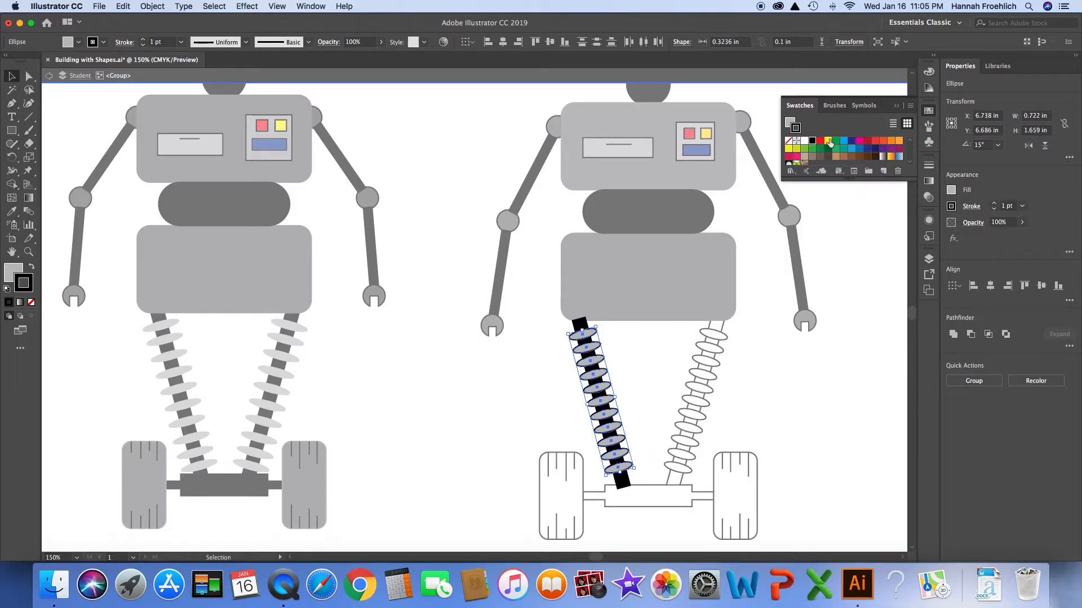
pyautogui.scroll(-3, 834, 142)
pyautogui.click(851, 150)
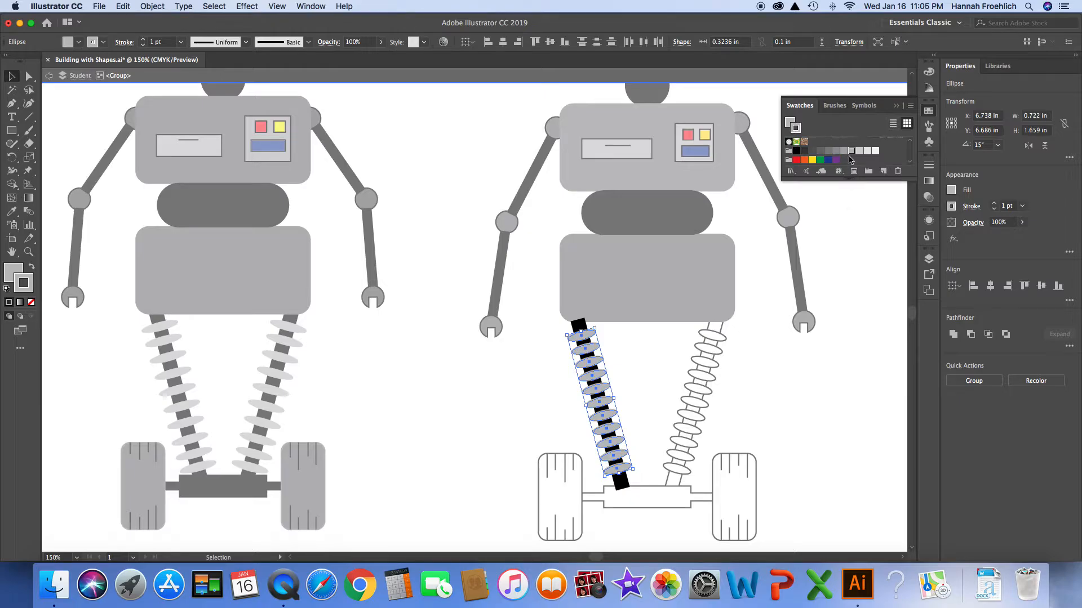
pyautogui.click(832, 351)
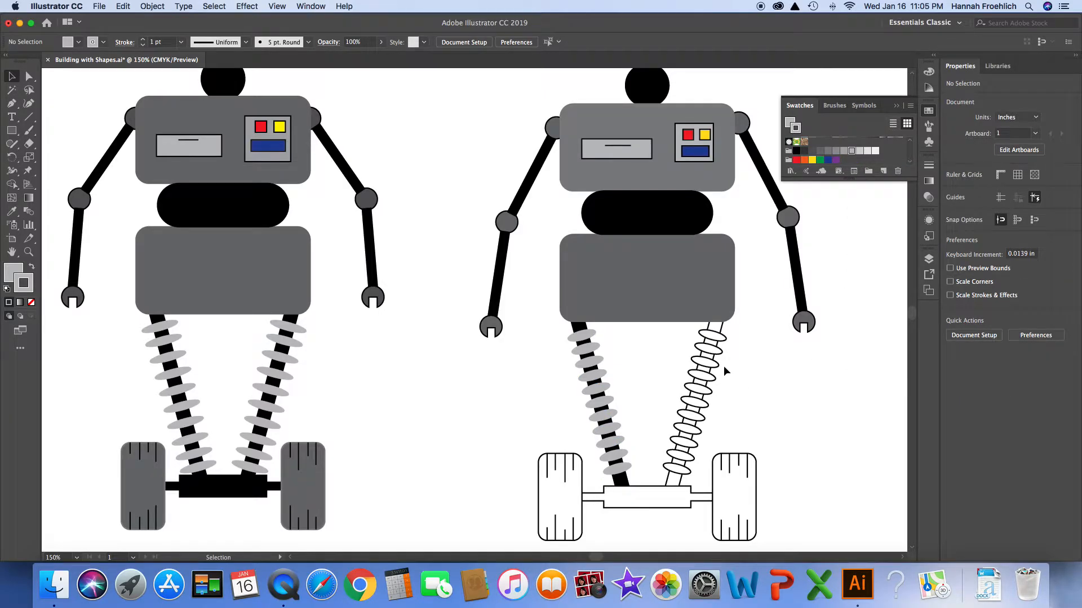
# Step: Enter the right leg's group and select all of its spring ellipses together
pyautogui.click(723, 341)
pyautogui.doubleClick(723, 341)
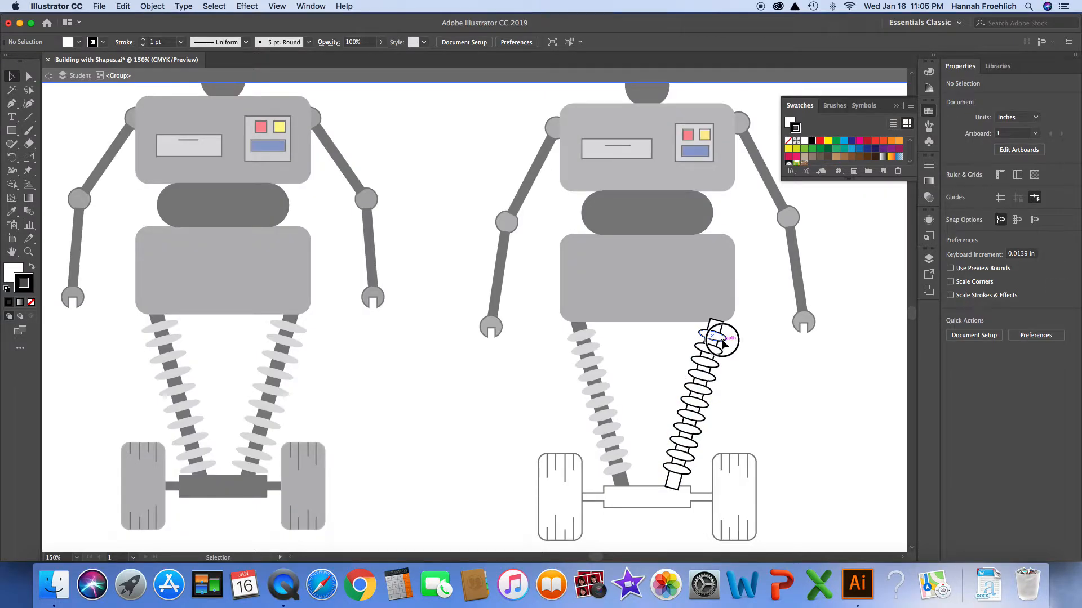
pyautogui.click(720, 346)
pyautogui.keyDown('shift'); pyautogui.click(716, 367); pyautogui.keyUp('shift')
pyautogui.keyDown('shift'); pyautogui.click(714, 380); pyautogui.keyUp('shift')
pyautogui.keyDown('shift'); pyautogui.click(710, 393); pyautogui.keyUp('shift')
pyautogui.keyDown('shift'); pyautogui.click(707, 405); pyautogui.keyUp('shift')
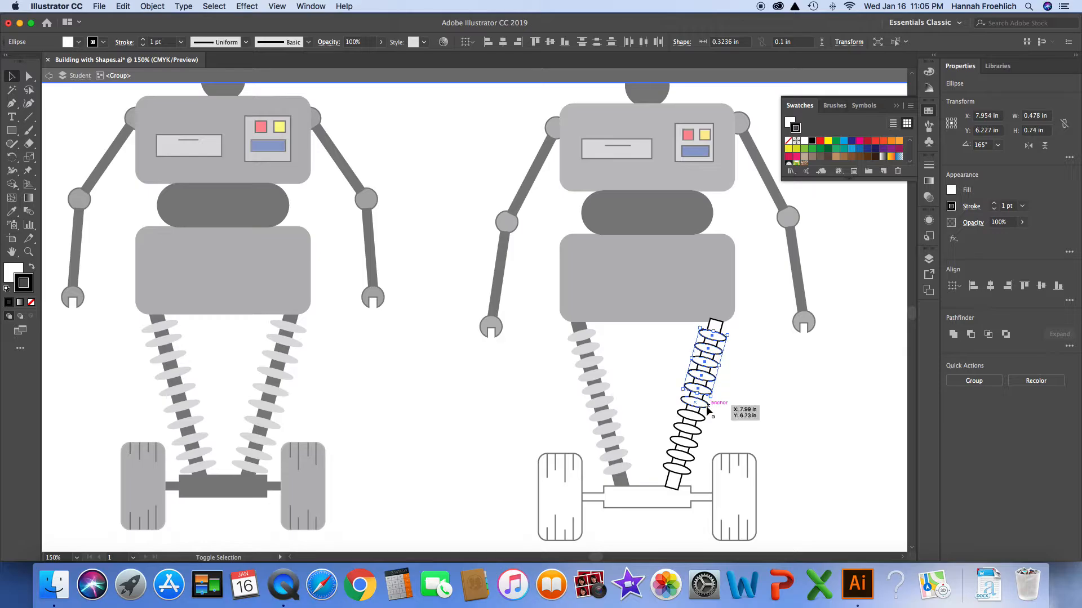
pyautogui.keyDown('shift'); pyautogui.click(704, 420); pyautogui.keyUp('shift')
pyautogui.keyDown('shift'); pyautogui.click(701, 429); pyautogui.keyUp('shift')
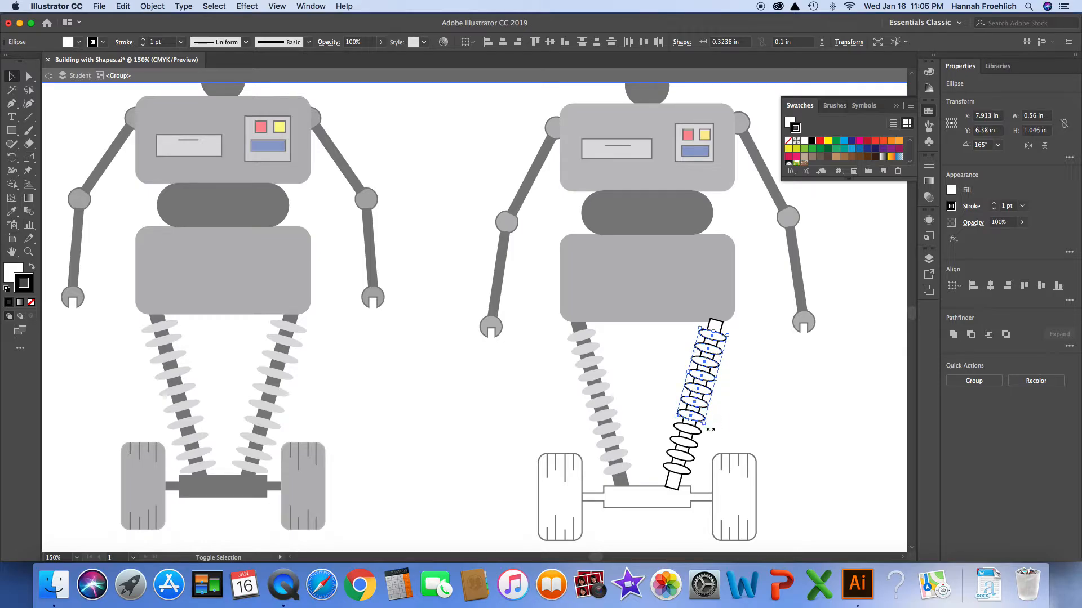
pyautogui.keyDown('shift'); pyautogui.click(692, 453); pyautogui.keyUp('shift')
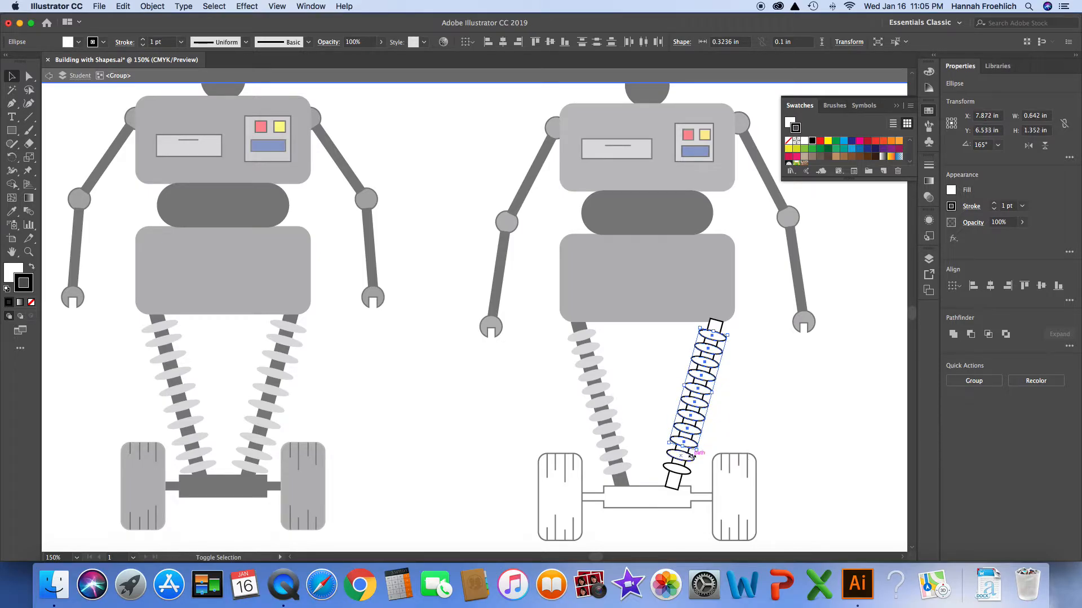
pyautogui.keyDown('shift'); pyautogui.click(689, 471); pyautogui.keyUp('shift')
pyautogui.keyDown('shift'); pyautogui.click(679, 468); pyautogui.keyUp('shift')
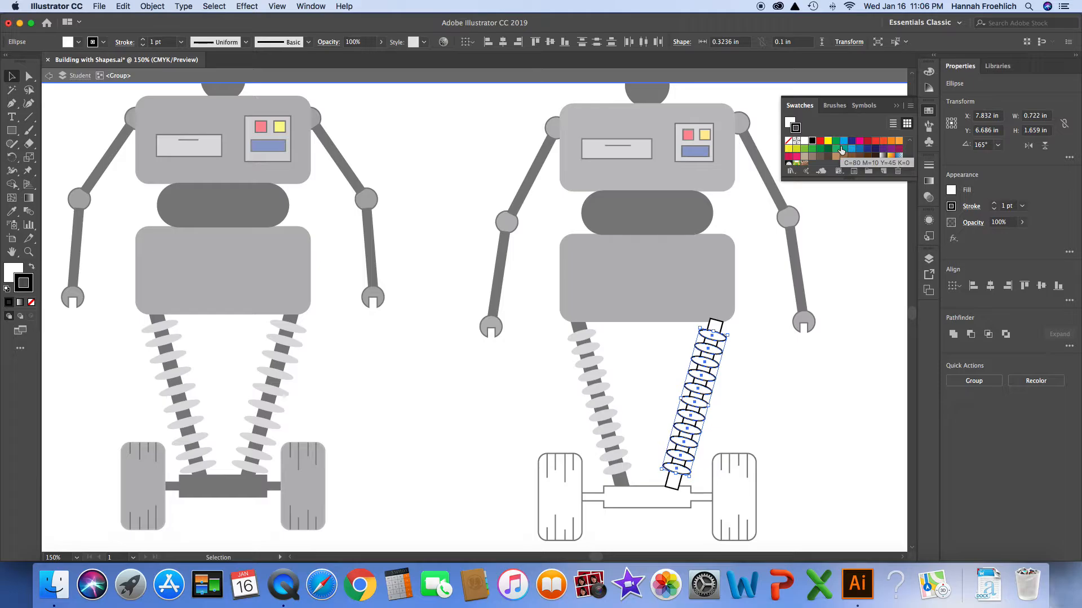
# Step: Give the right leg's selected spring ellipses a light grey stroke and fill matching the left leg's springs, and deselect them
pyautogui.scroll(-3, 848, 149)
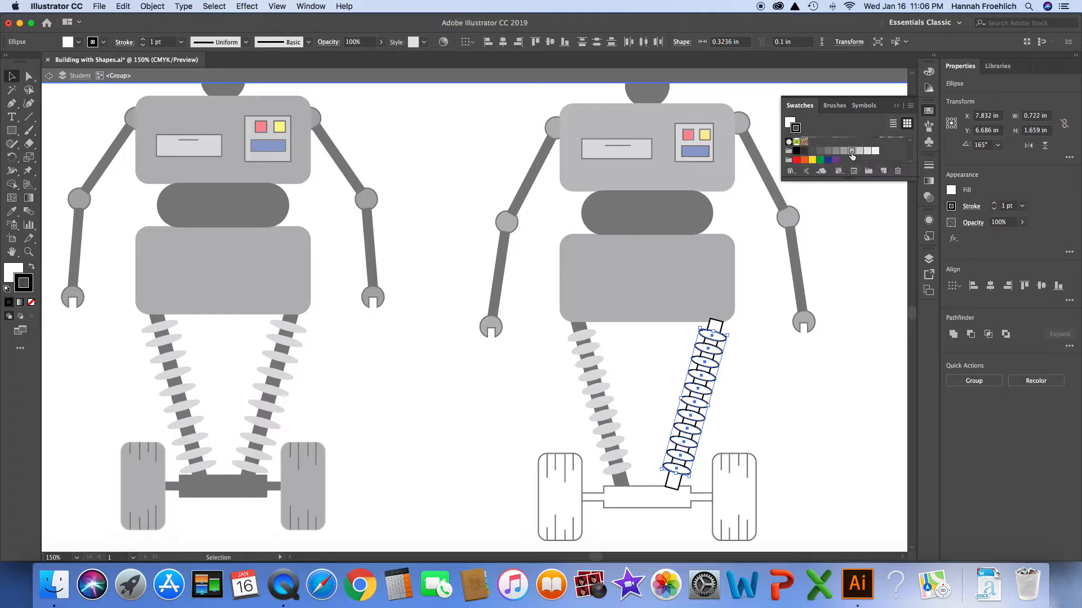
pyautogui.click(851, 152)
pyautogui.click(790, 122)
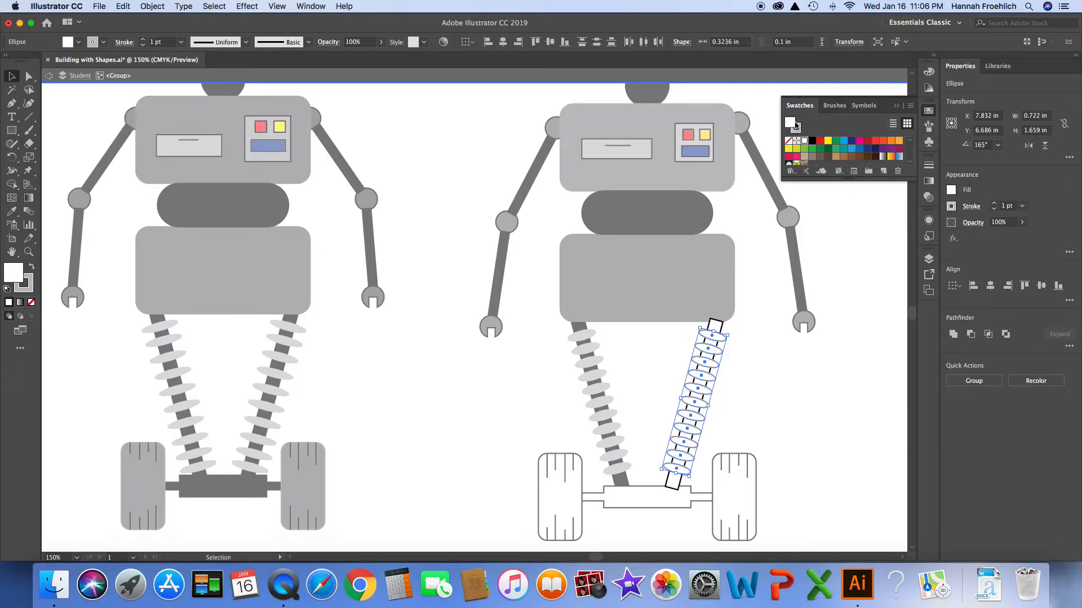
pyautogui.scroll(-3, 843, 144)
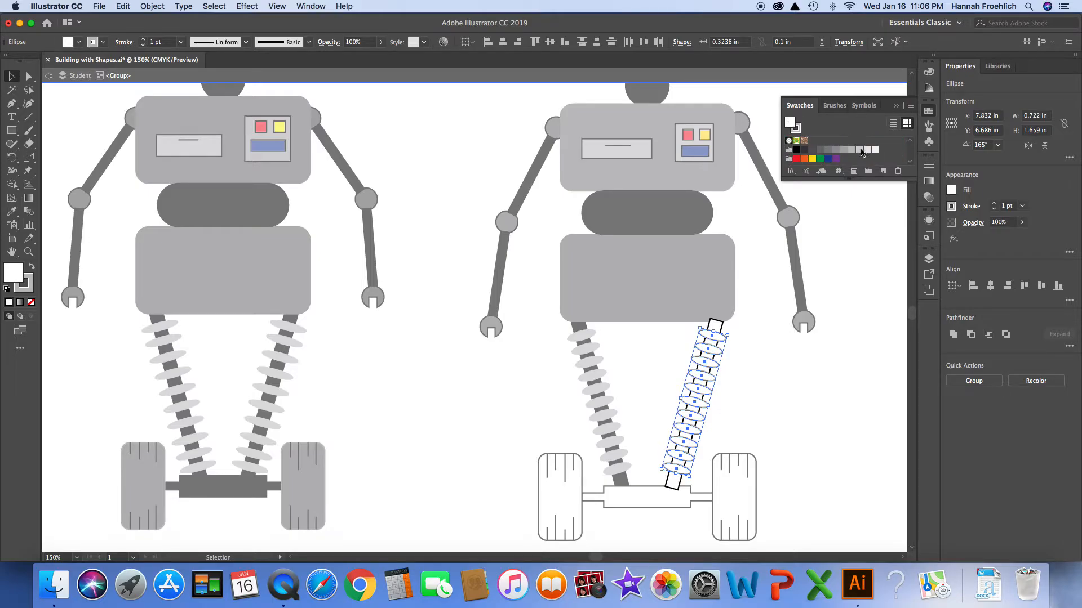
pyautogui.click(852, 150)
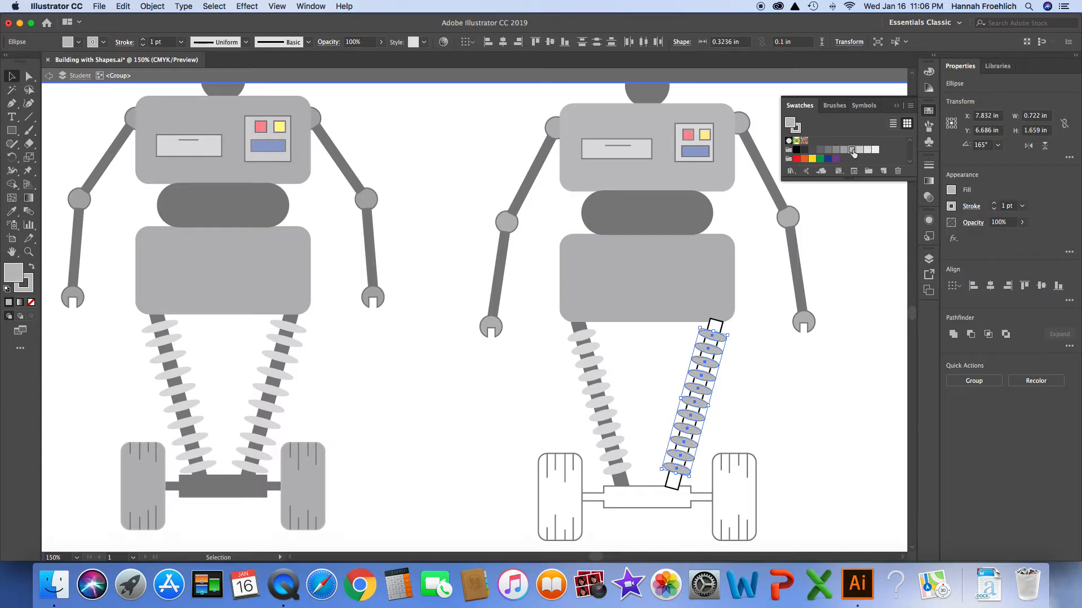
pyautogui.click(860, 270)
# Step: Fill the slanted bar inside the right leg's group with black and leave the group
pyautogui.click(715, 322)
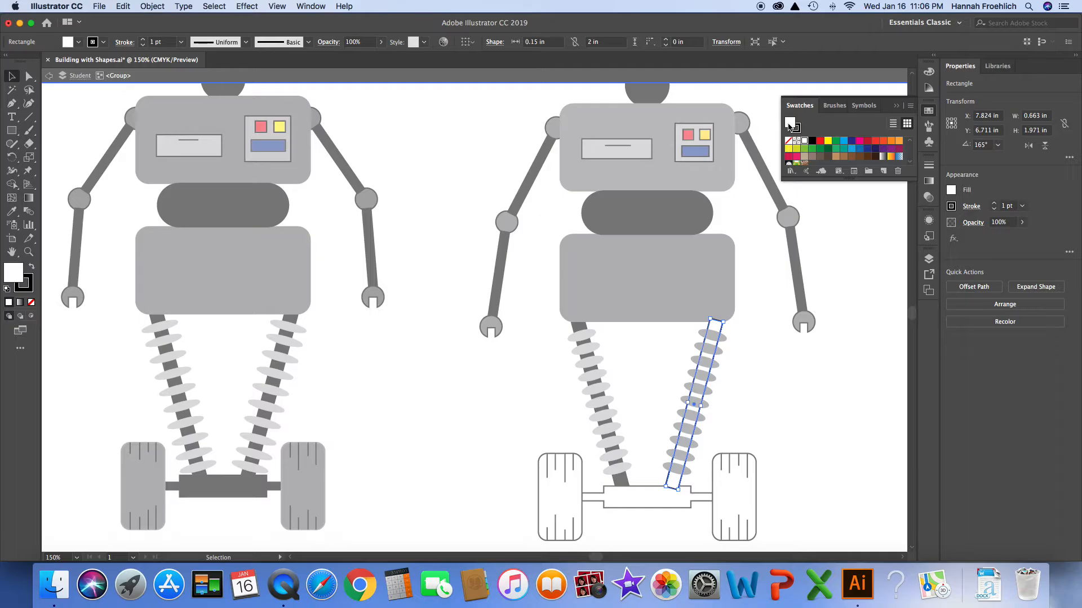
pyautogui.click(813, 145)
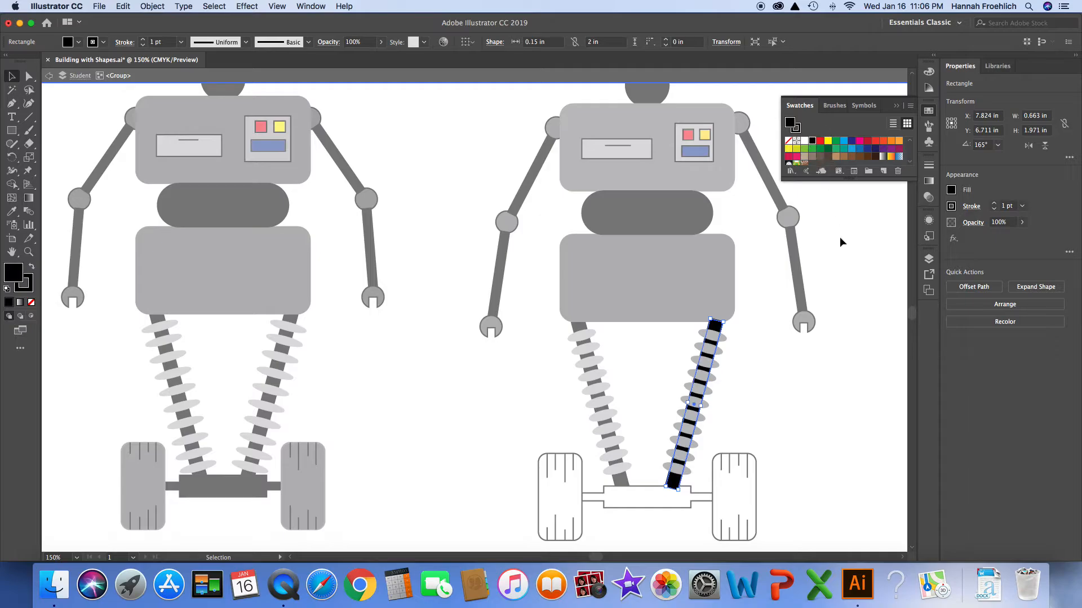
pyautogui.click(849, 285)
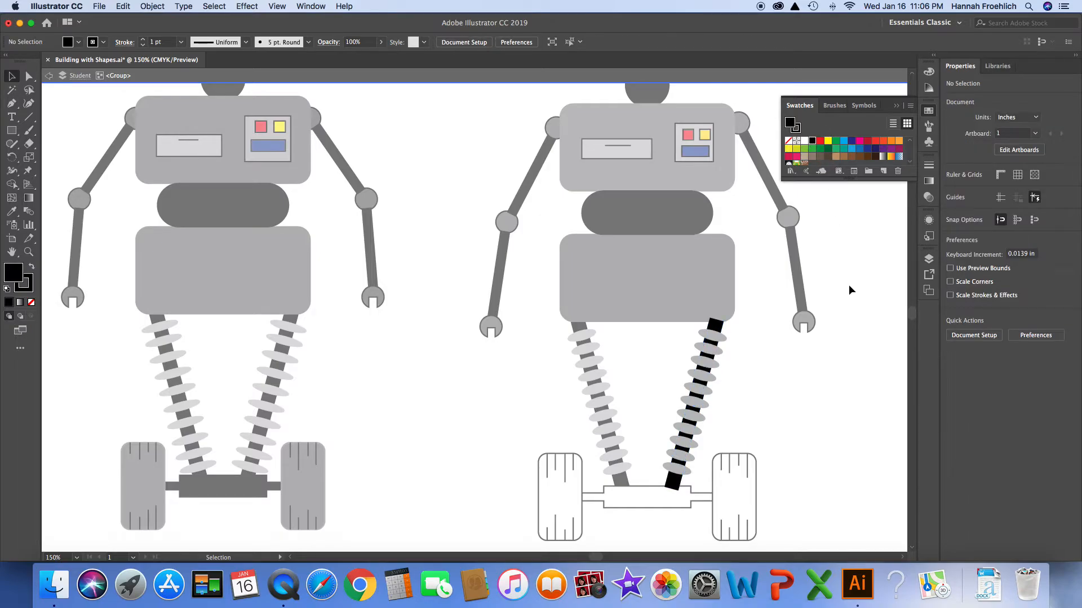
pyautogui.doubleClick(844, 327)
# Step: Fill the axle shape between the two wheels of the outlined robot with black
pyautogui.scroll(-1, 845, 345)
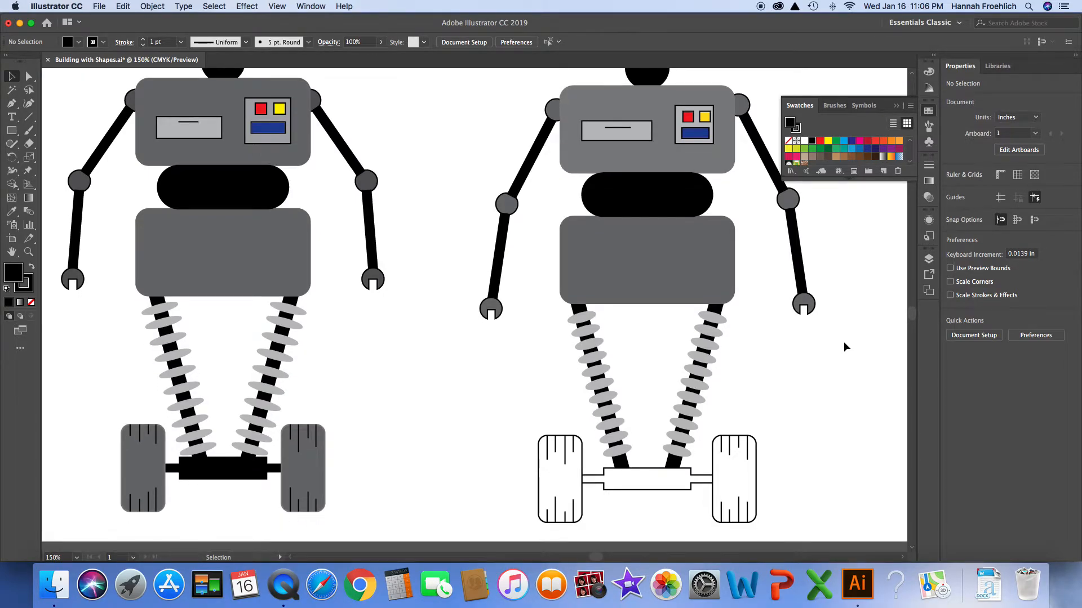
pyautogui.click(653, 482)
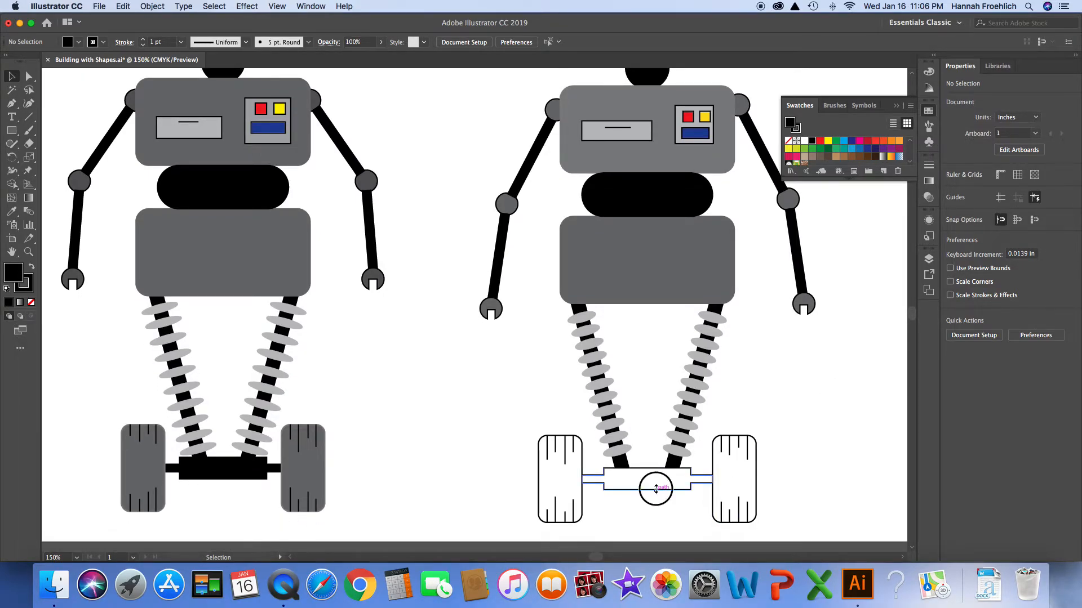
pyautogui.scroll(-1, 692, 475)
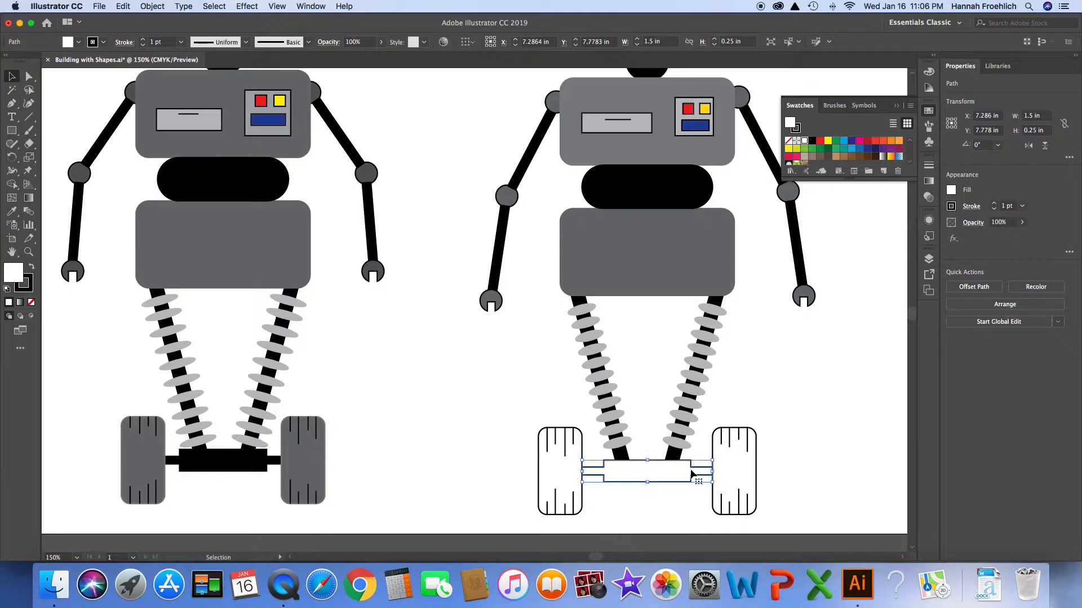
pyautogui.click(813, 141)
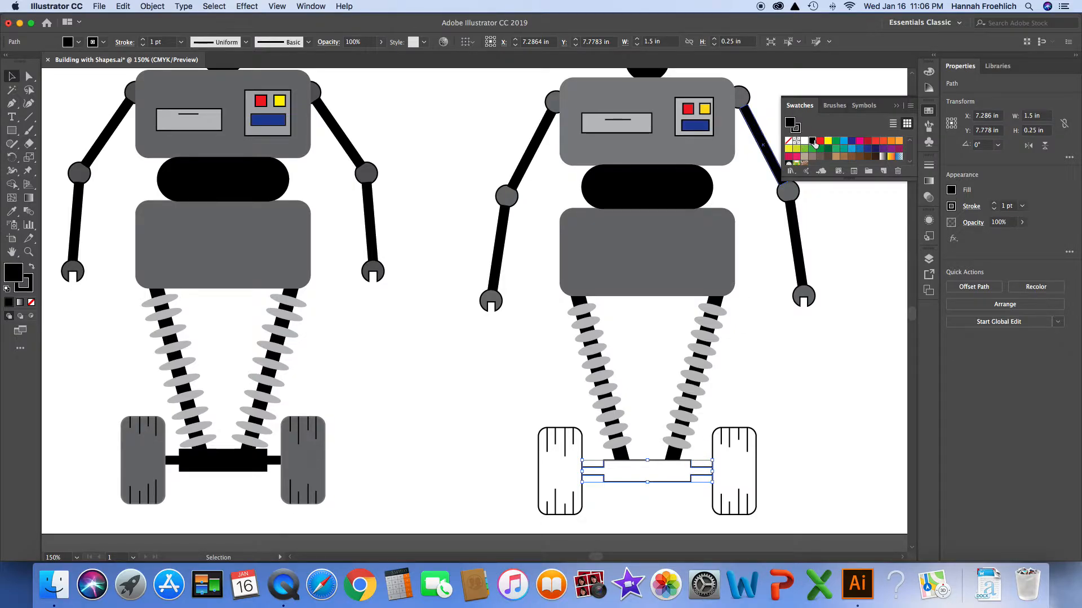
# Step: Fill the robot's right and left wheels with the same dark grey as the lower body
pyautogui.click(757, 474)
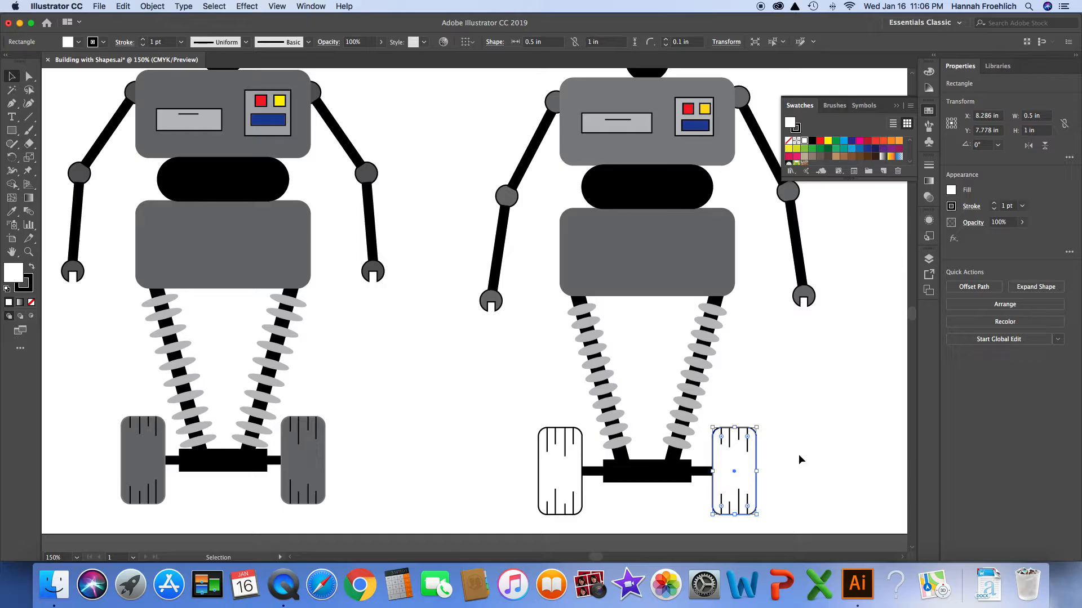
pyautogui.scroll(-3, 838, 162)
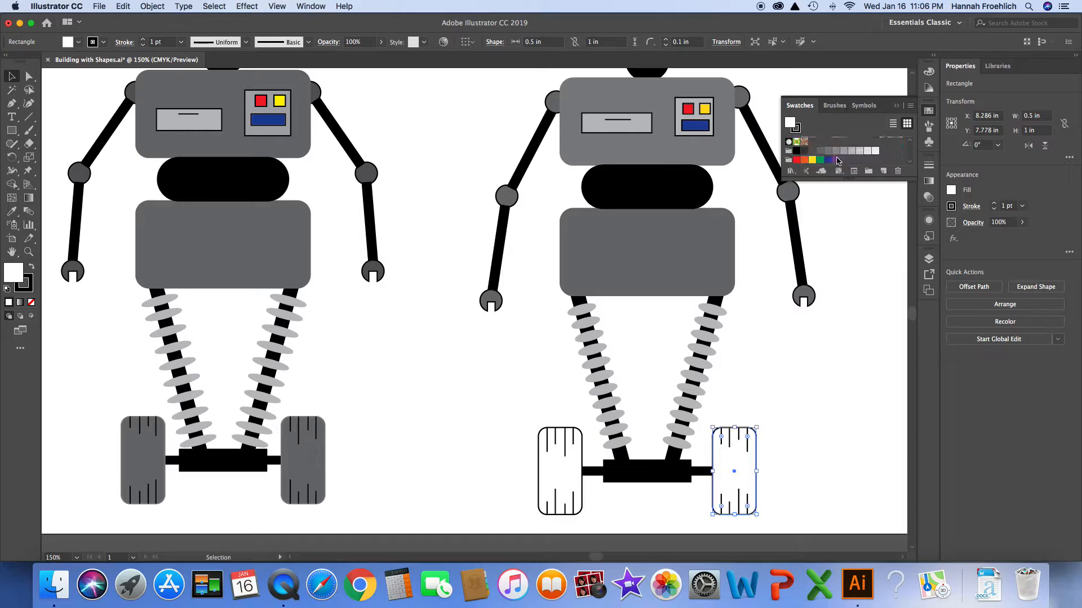
pyautogui.click(811, 152)
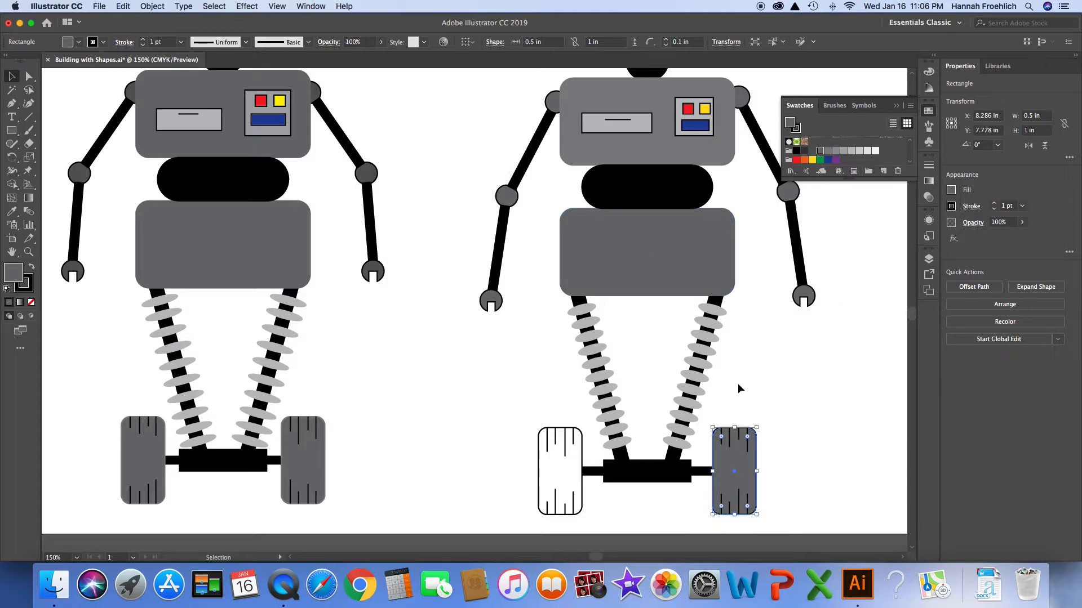
pyautogui.click(552, 471)
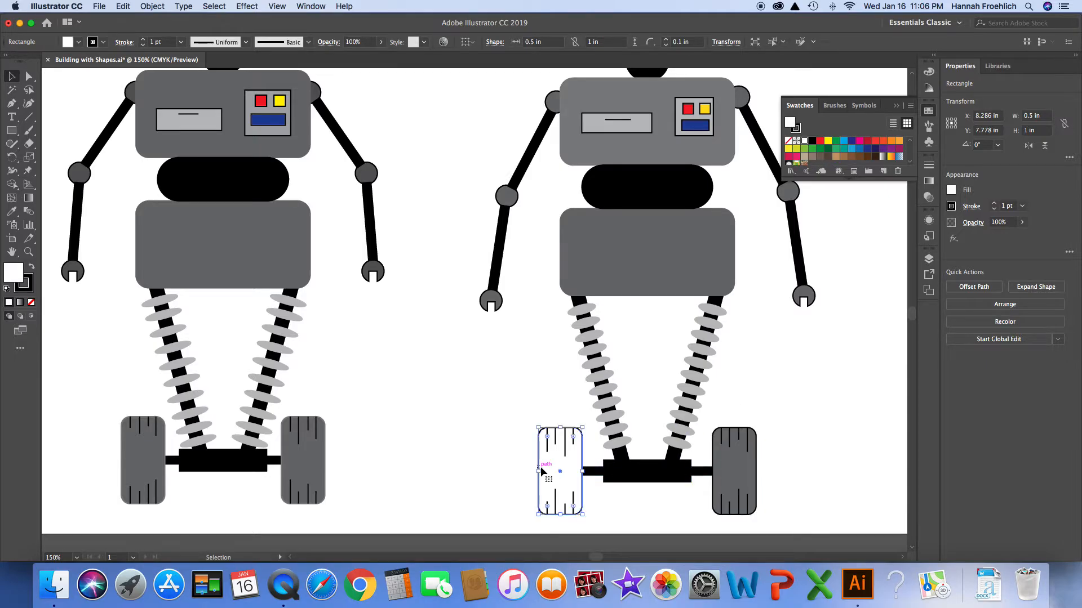
pyautogui.scroll(-4, 818, 158)
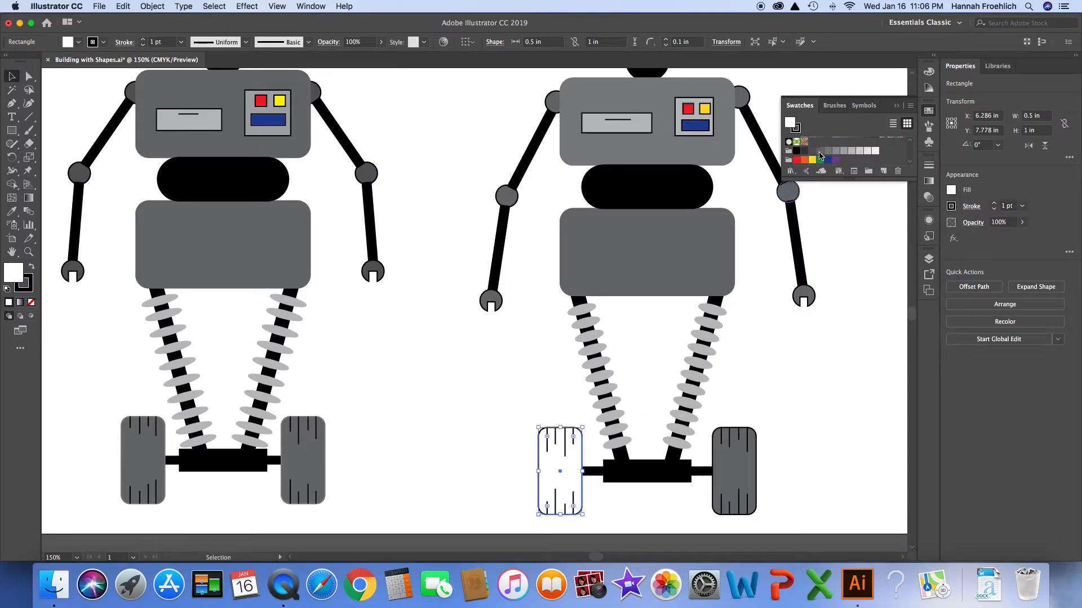
pyautogui.click(820, 154)
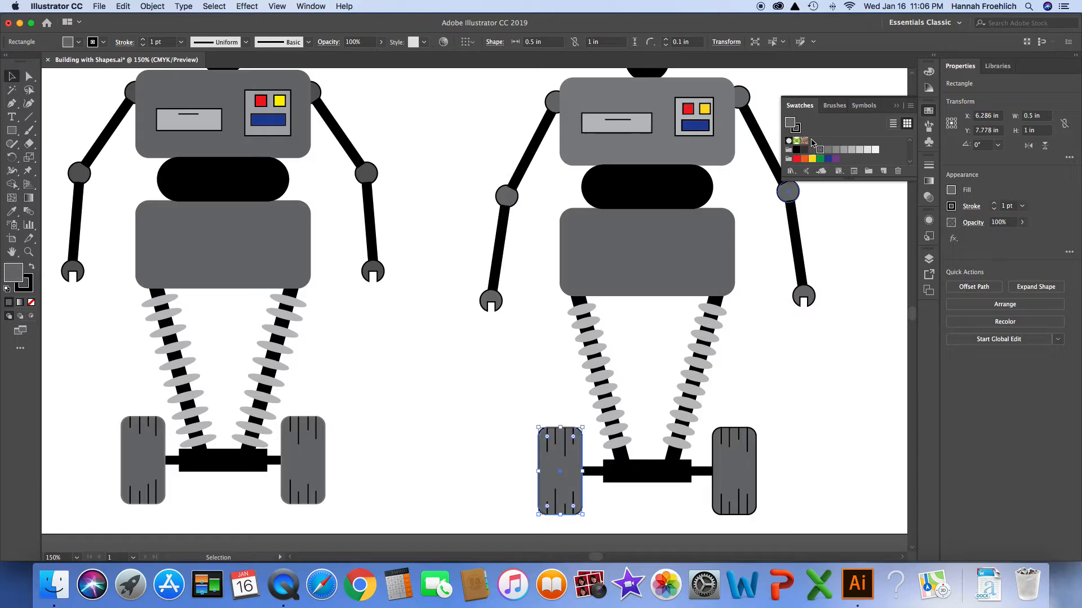
# Step: Set the stroke of the left and right wheels to the same dark grey as their fill, and deselect
pyautogui.click(796, 128)
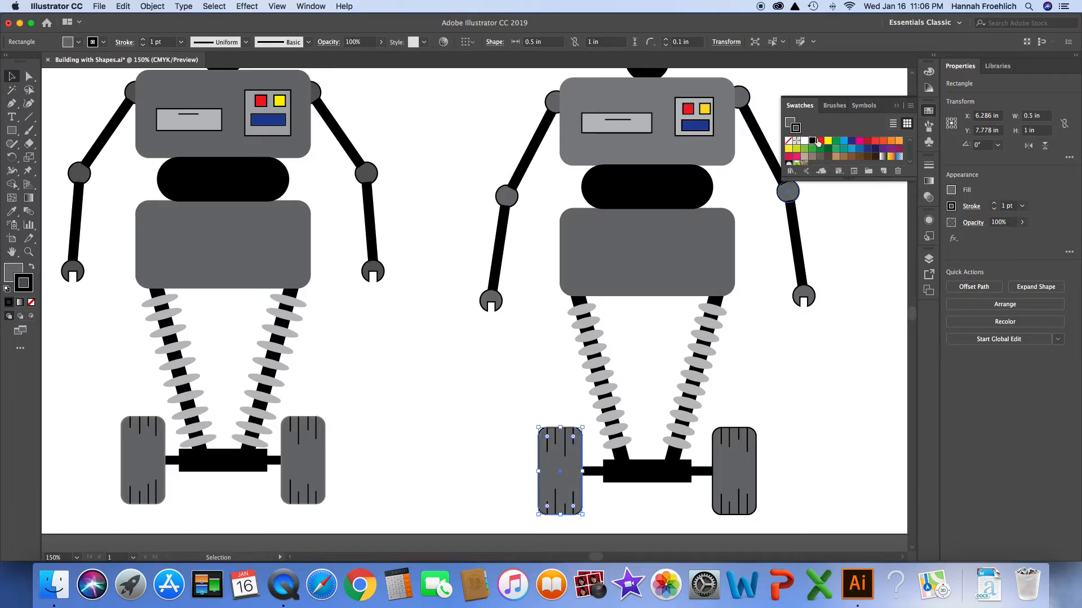
pyautogui.scroll(-4, 821, 151)
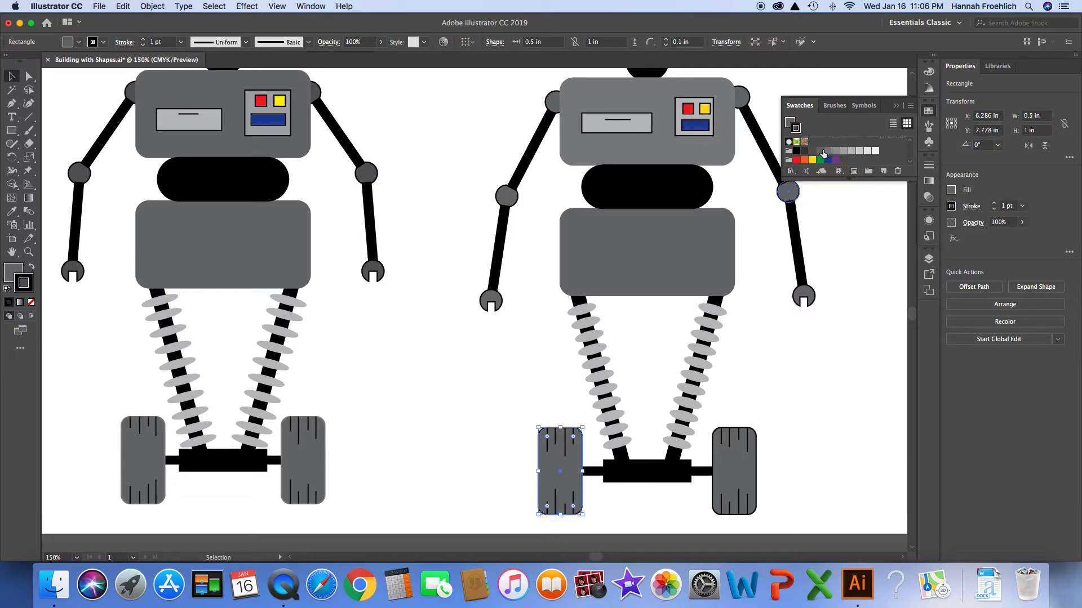
pyautogui.click(822, 152)
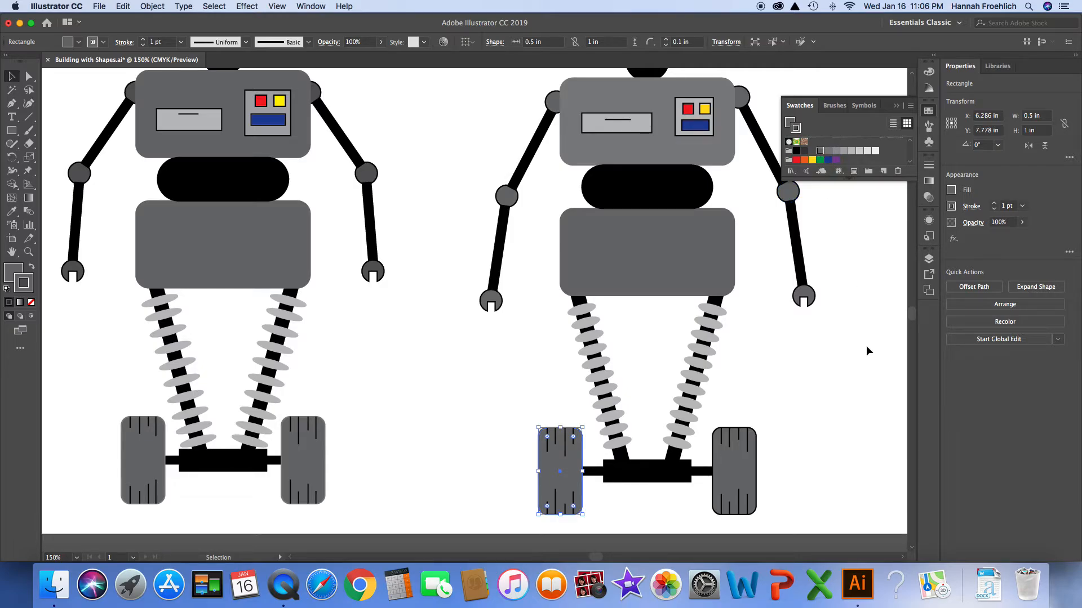
pyautogui.click(755, 461)
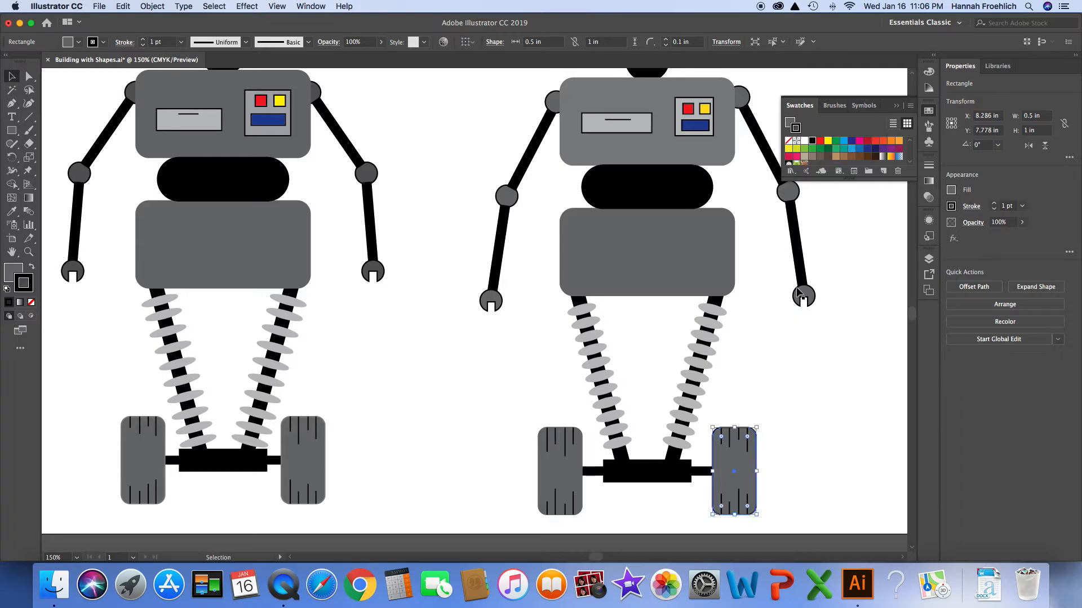
pyautogui.scroll(-2, 816, 147)
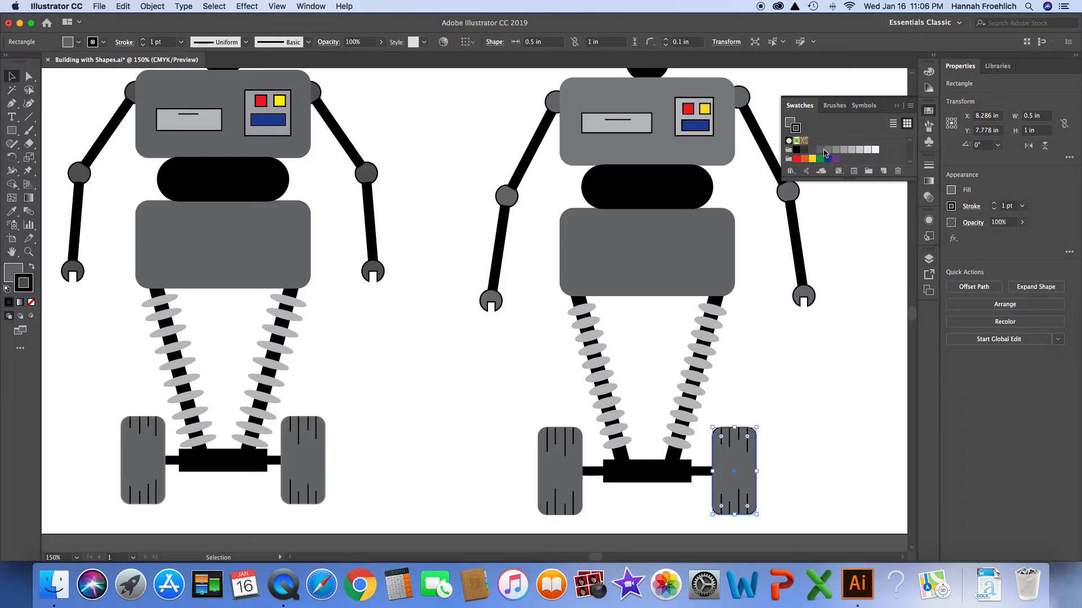
pyautogui.click(821, 150)
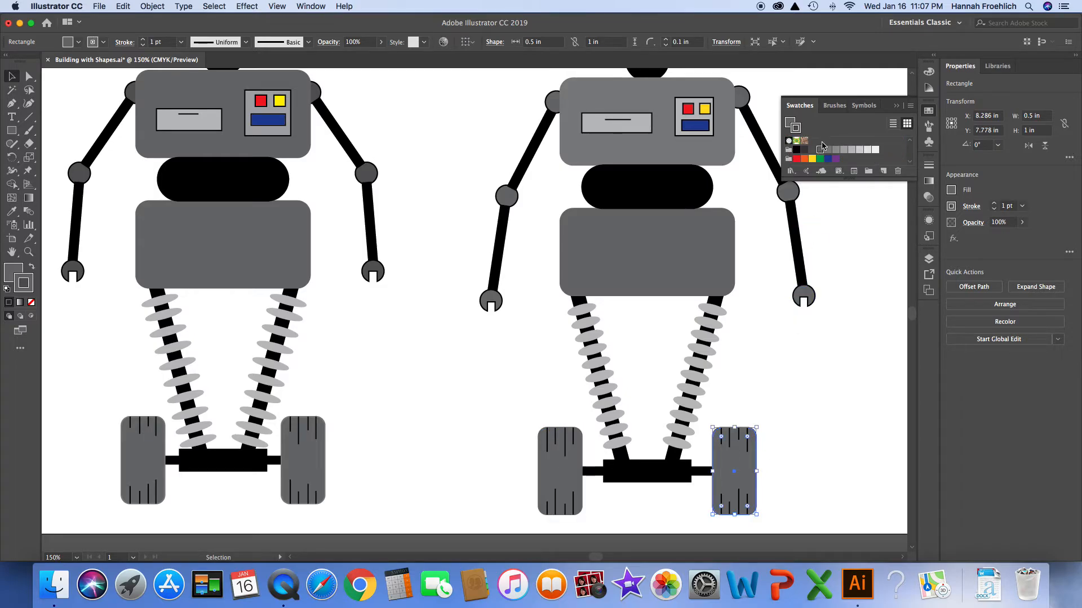
pyautogui.click(863, 205)
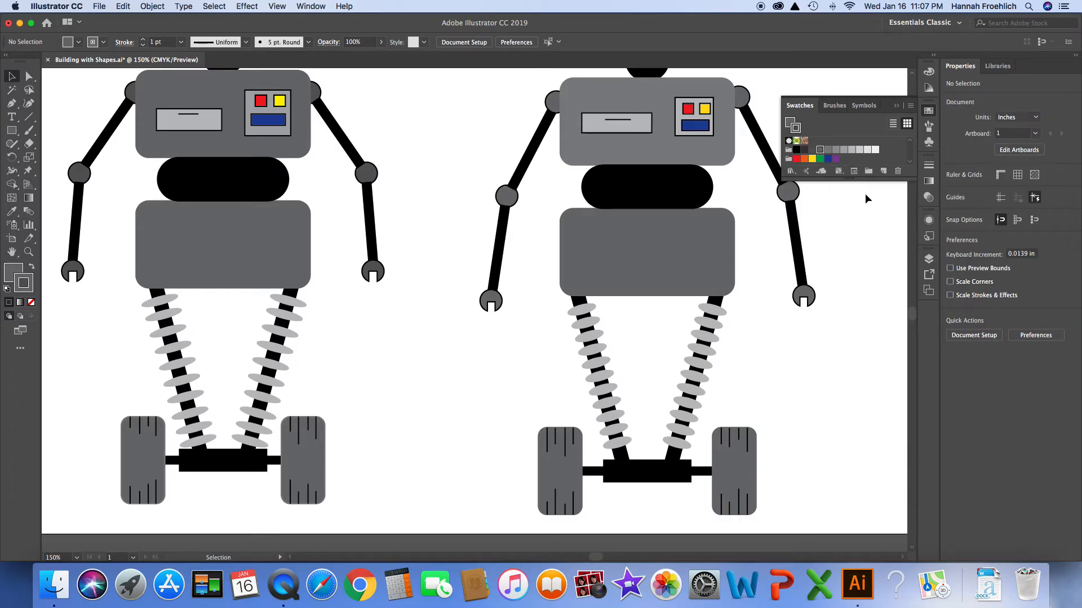
# Step: Collapse the swatches and zoom out to 66.67% to compare the recoloured robot with the reference on the whole artboard
pyautogui.click(896, 106)
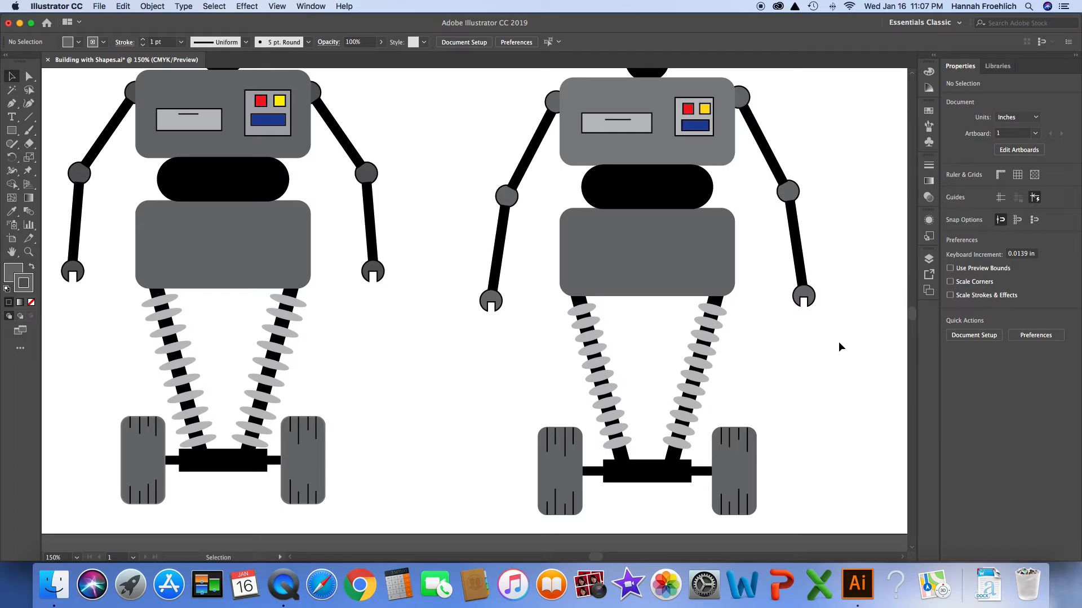
pyautogui.press('super+minus')
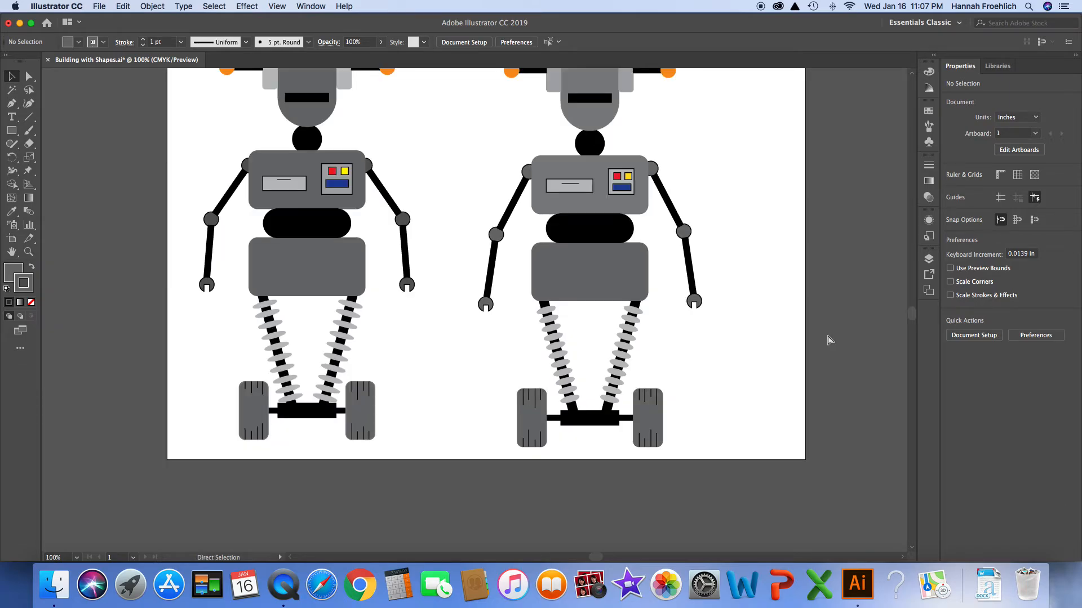
pyautogui.scroll(3, 725, 300)
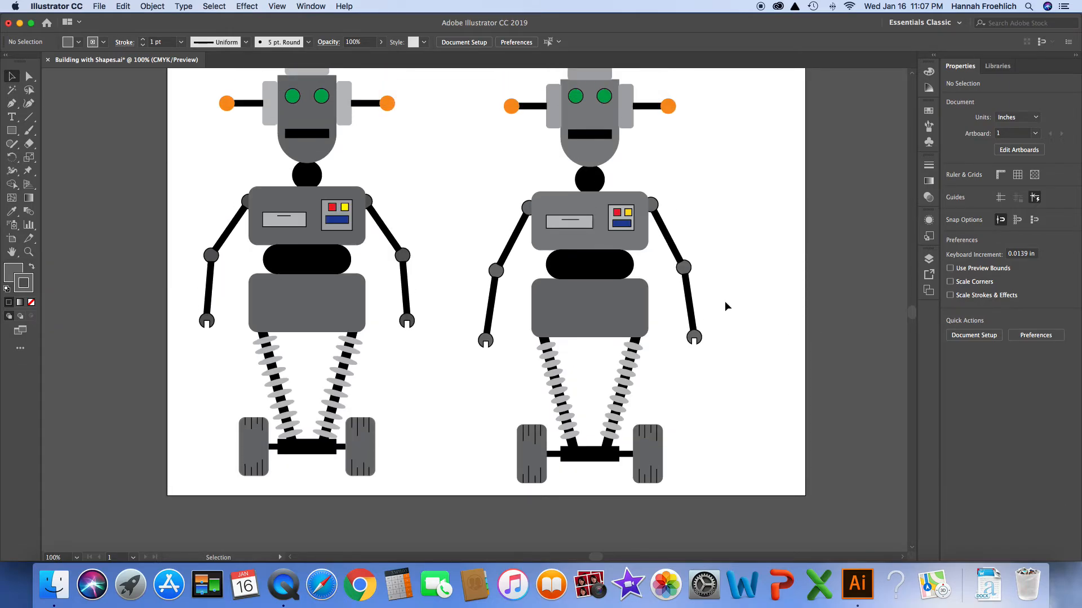
pyautogui.scroll(1, 725, 301)
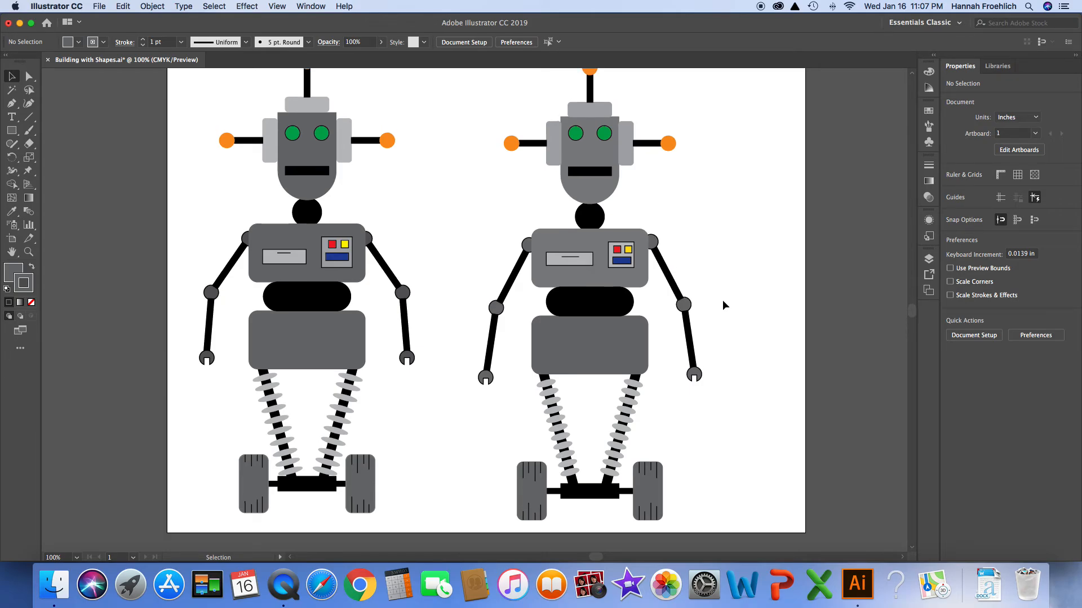
pyautogui.press('super+minus')
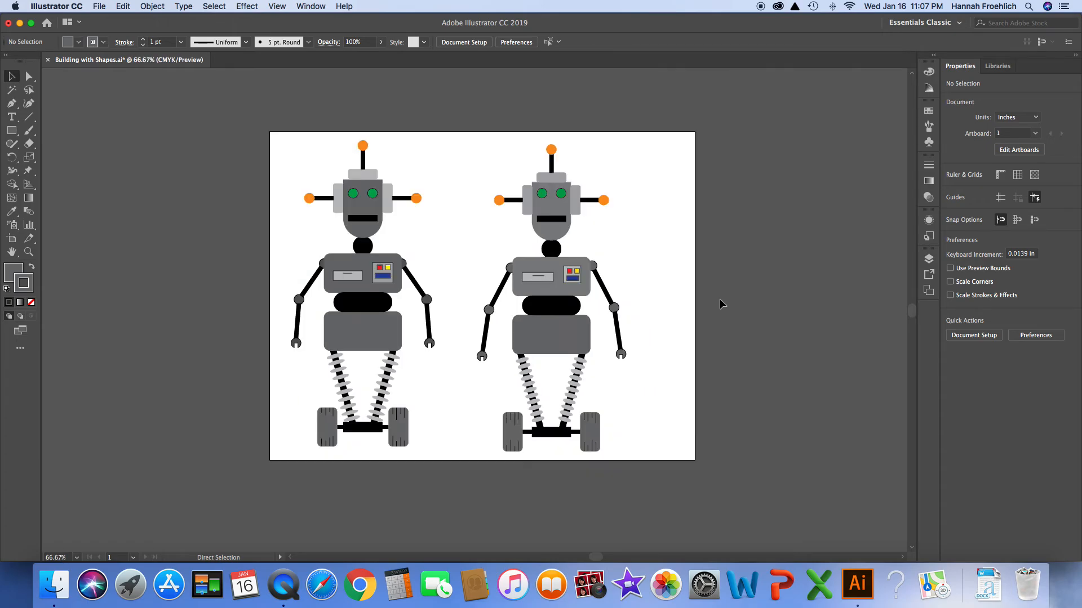